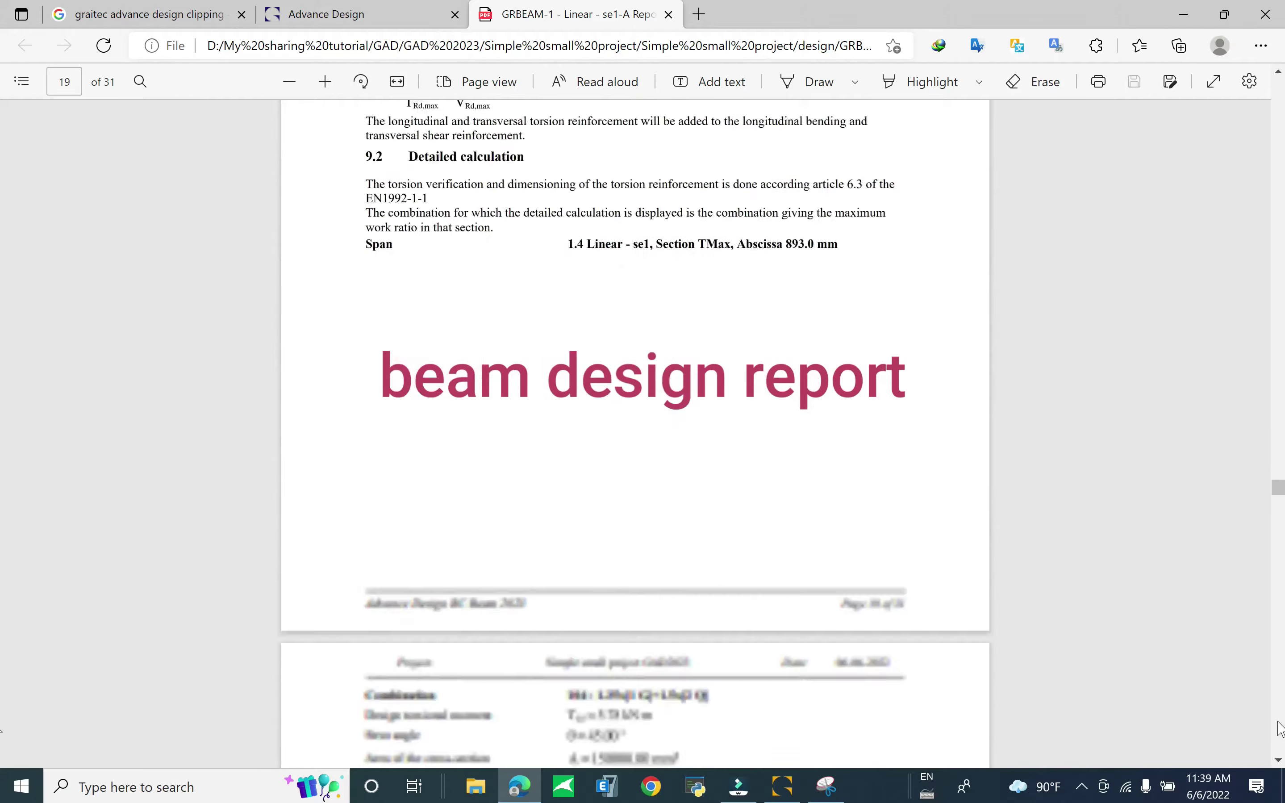
Step: Read through the beam design report and the column design report, including the column's geometry, units and materials sections
{"action": "scroll", "coordinate": [2, 754], "scroll_direction": "down", "scroll_amount": 20}
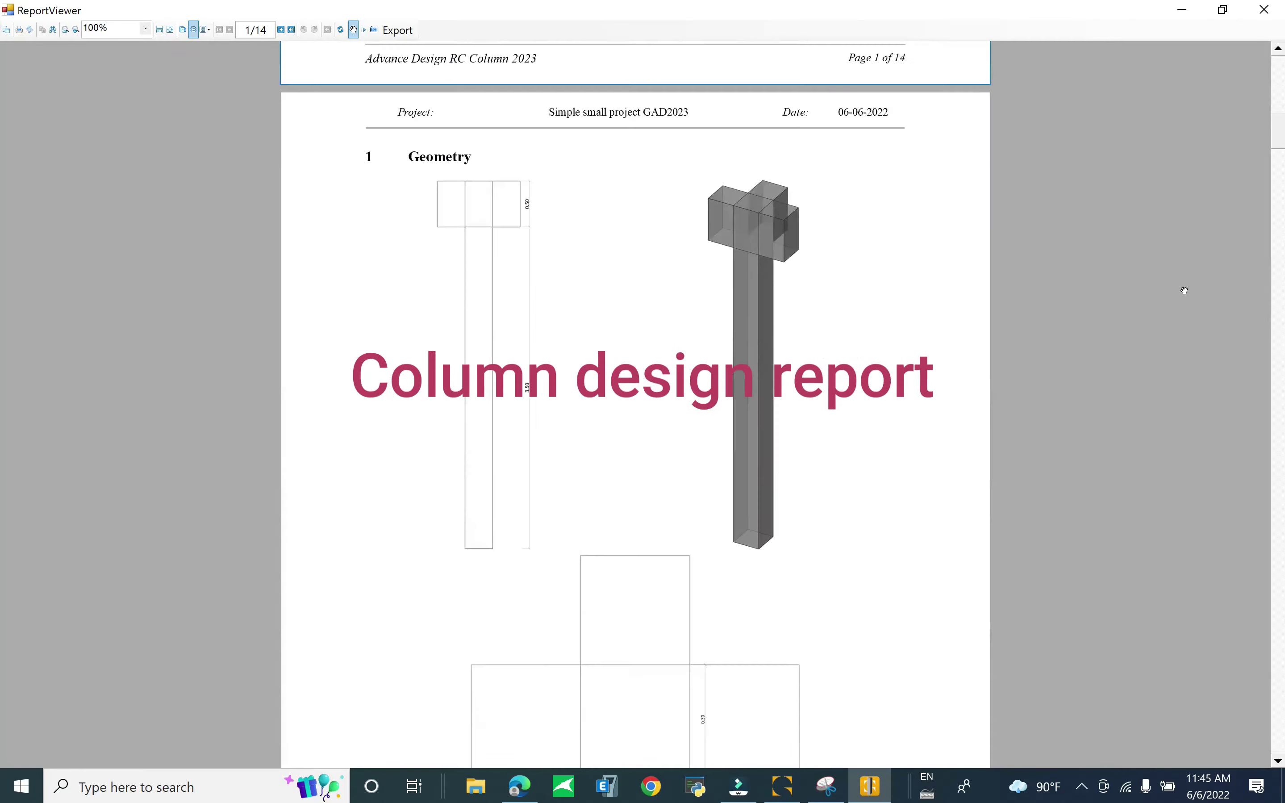
{"action": "scroll", "coordinate": [1185, 313], "scroll_direction": "down", "scroll_amount": 15}
{"action": "scroll", "coordinate": [1185, 313], "scroll_direction": "down", "scroll_amount": 20}
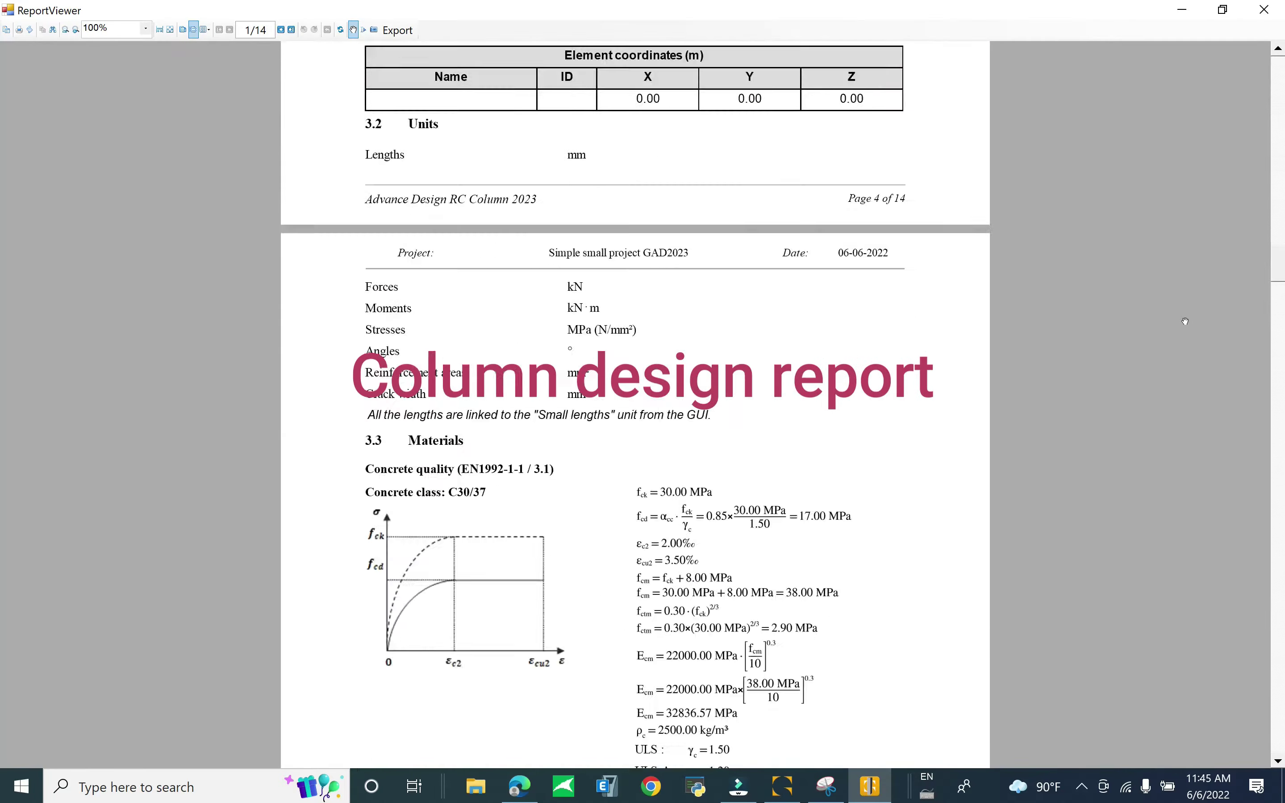
{"action": "scroll", "coordinate": [1187, 318], "scroll_direction": "down", "scroll_amount": 20}
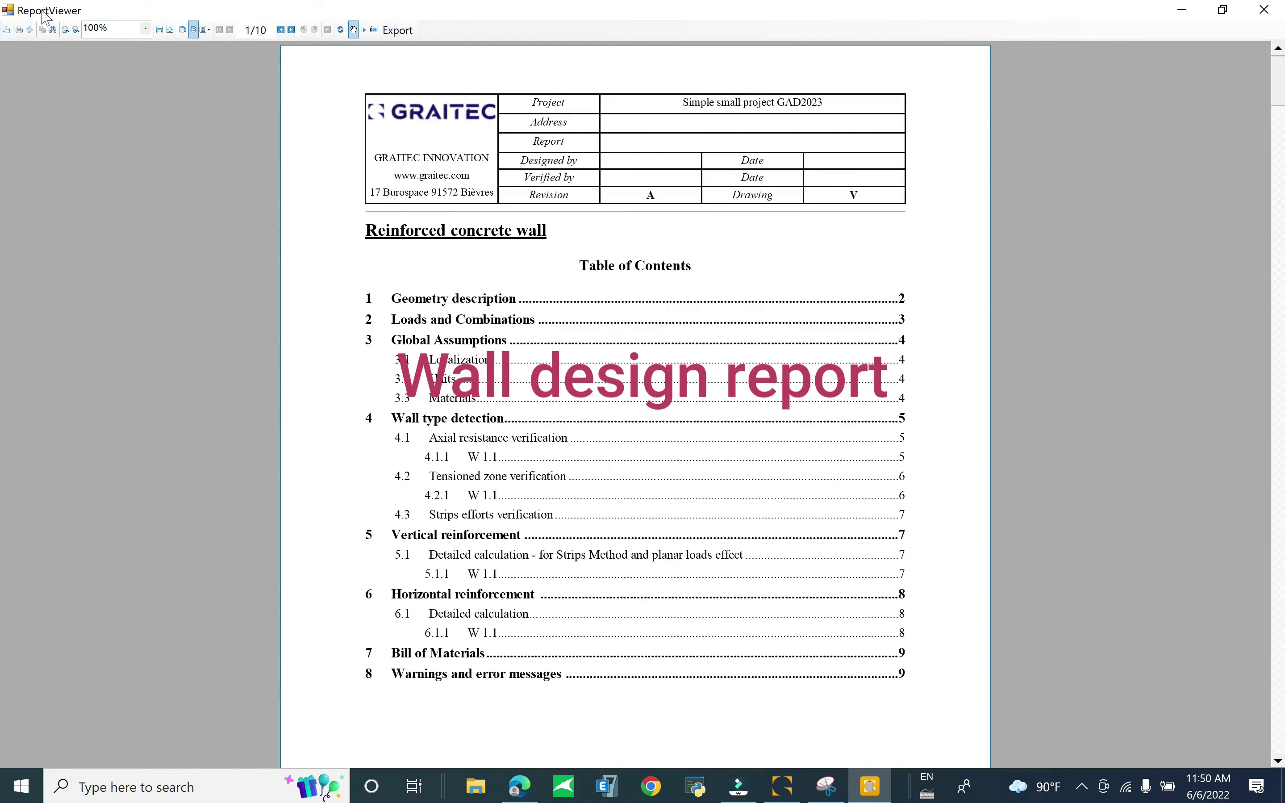
Step: Read through the reinforced concrete wall design report, from its table of contents to the geometry description
{"action": "scroll", "coordinate": [1024, 348], "scroll_direction": "down", "scroll_amount": 5}
{"action": "scroll", "coordinate": [1024, 347], "scroll_direction": "up", "scroll_amount": 6}
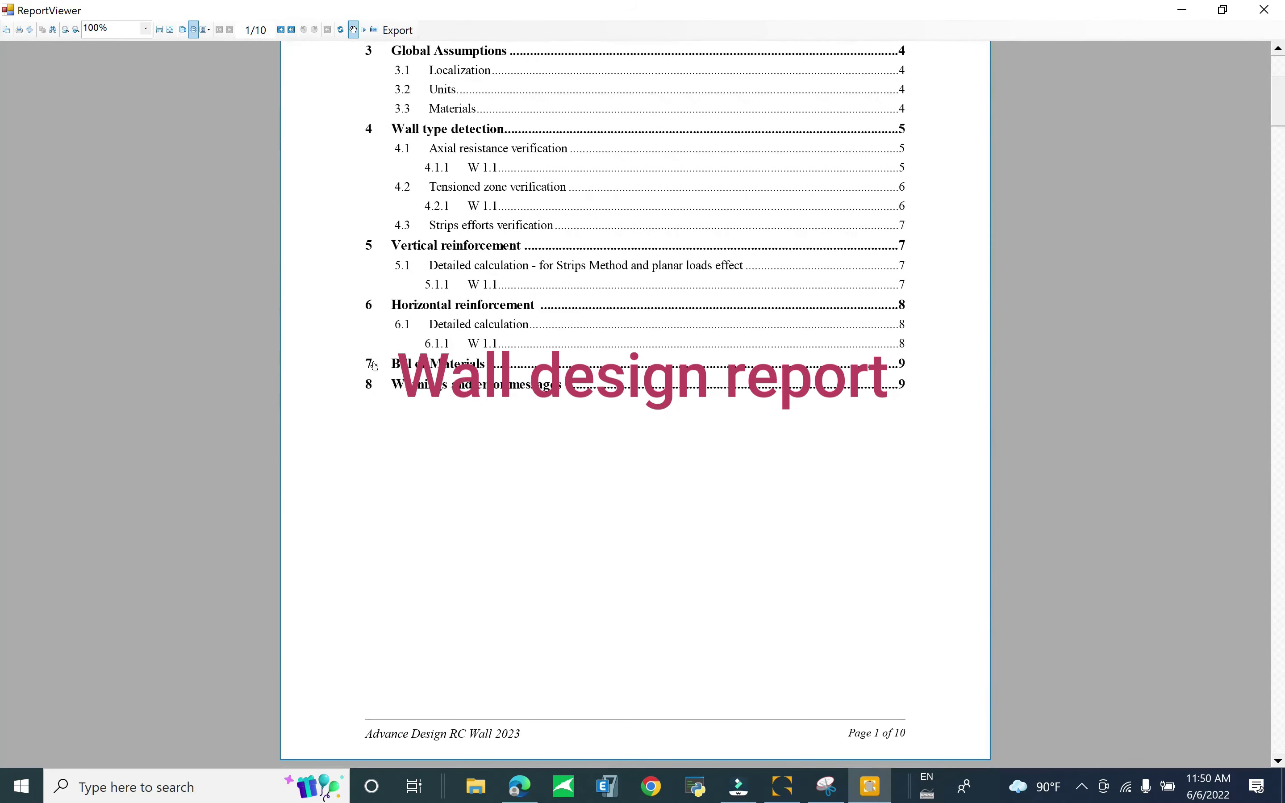
{"action": "scroll", "coordinate": [645, 408], "scroll_direction": "down", "scroll_amount": 12}
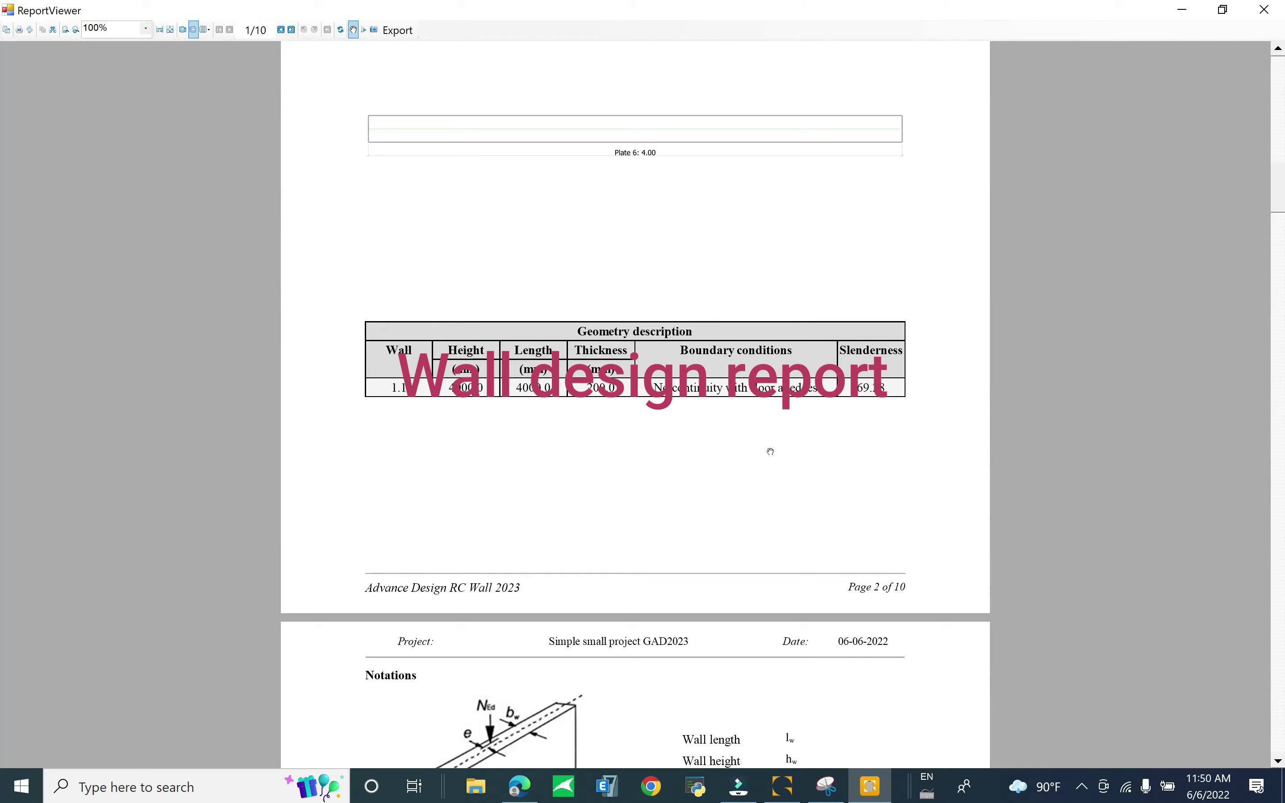
{"action": "scroll", "coordinate": [608, 387], "scroll_direction": "down", "scroll_amount": 20}
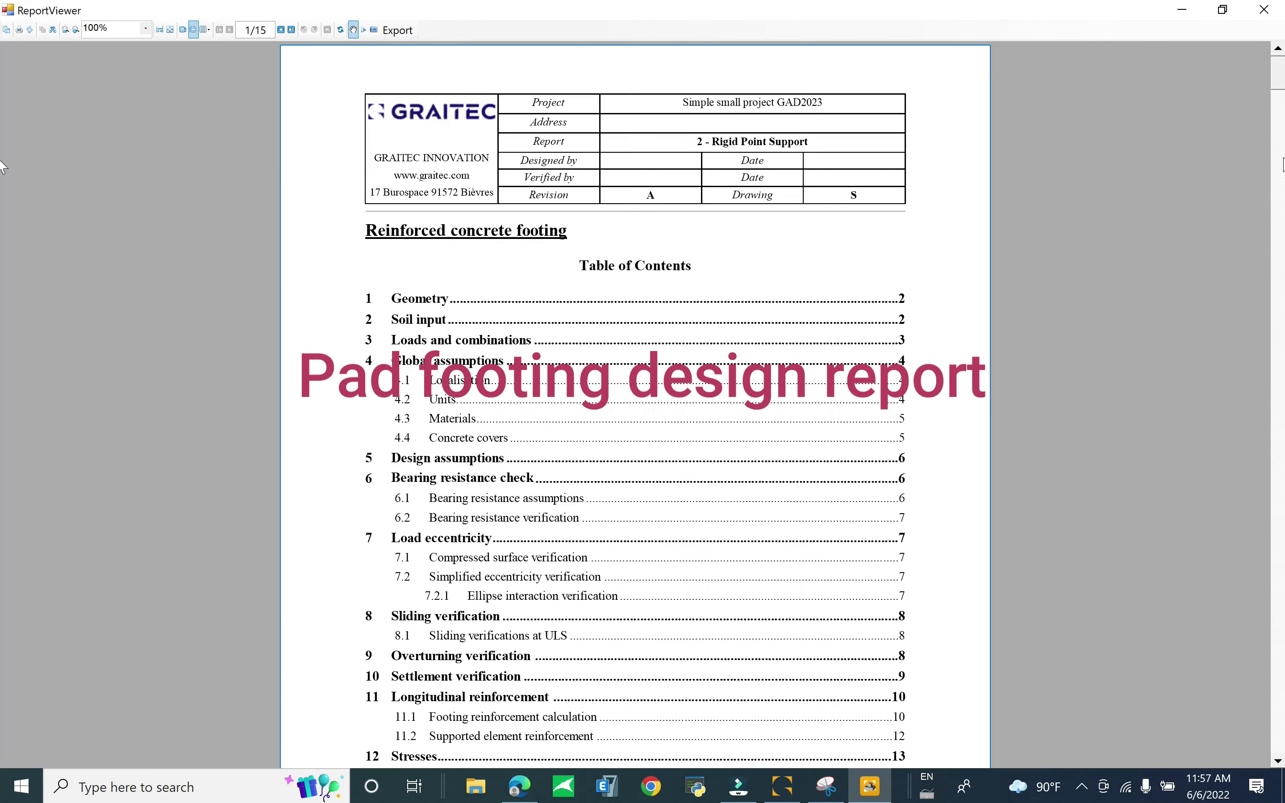
Step: Read through the pad footing design report, covering geometry, global assumptions, bearing resistance and load eccentricity
{"action": "scroll", "coordinate": [1041, 345], "scroll_direction": "down", "scroll_amount": 10}
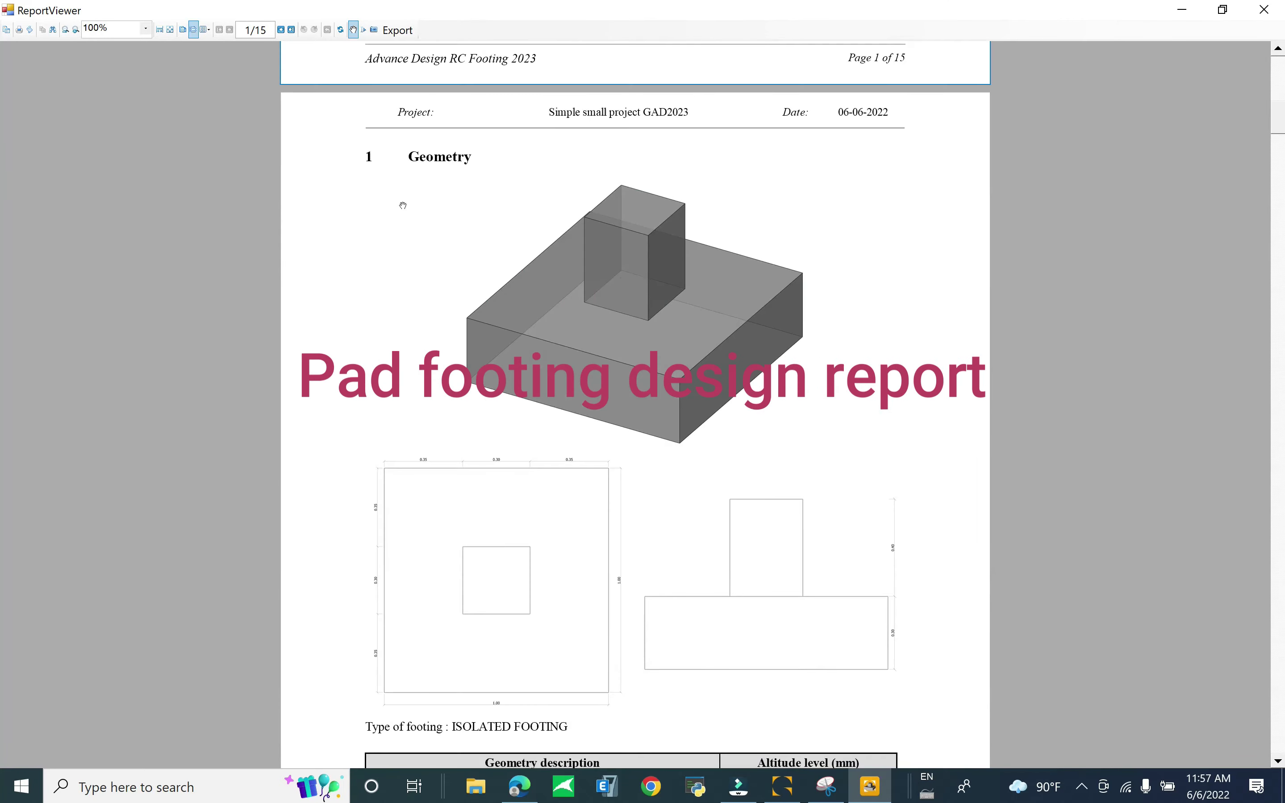
{"action": "scroll", "coordinate": [740, 512], "scroll_direction": "down", "scroll_amount": 20}
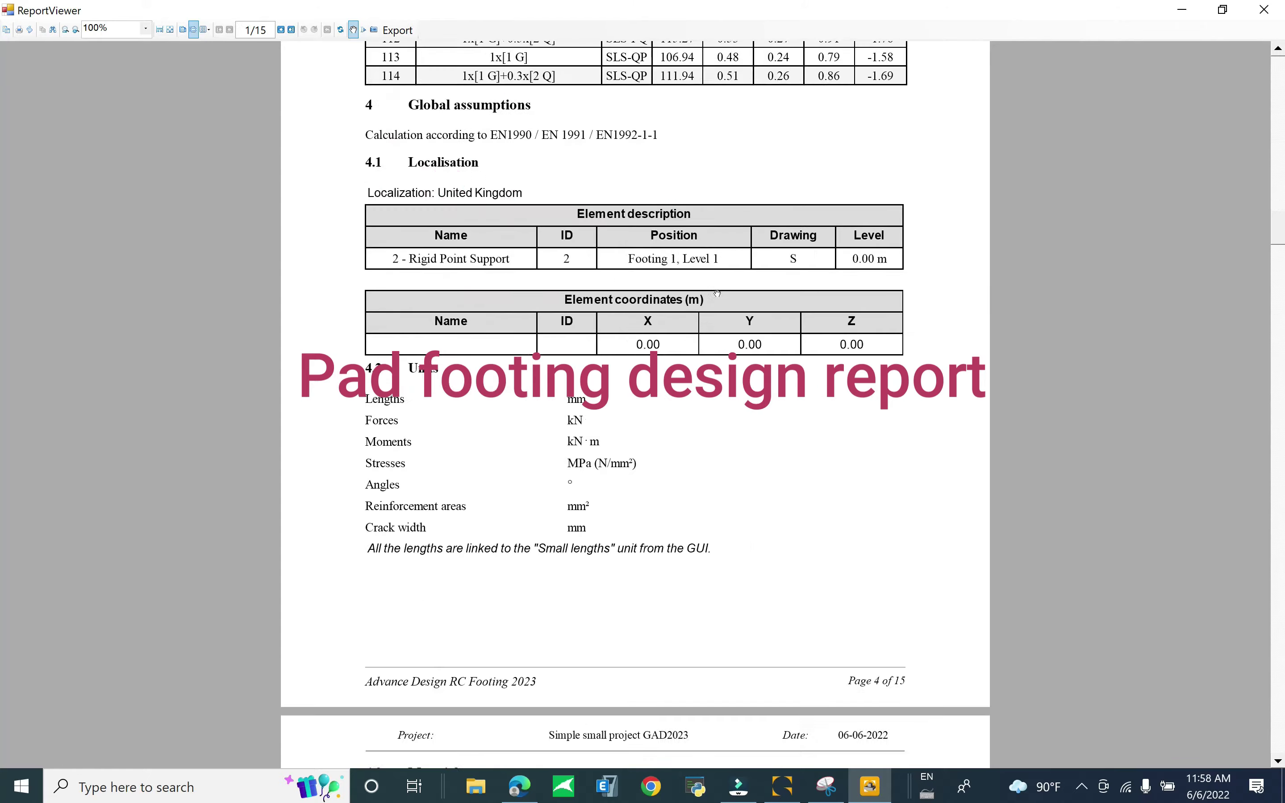
{"action": "scroll", "coordinate": [730, 530], "scroll_direction": "down", "scroll_amount": 20}
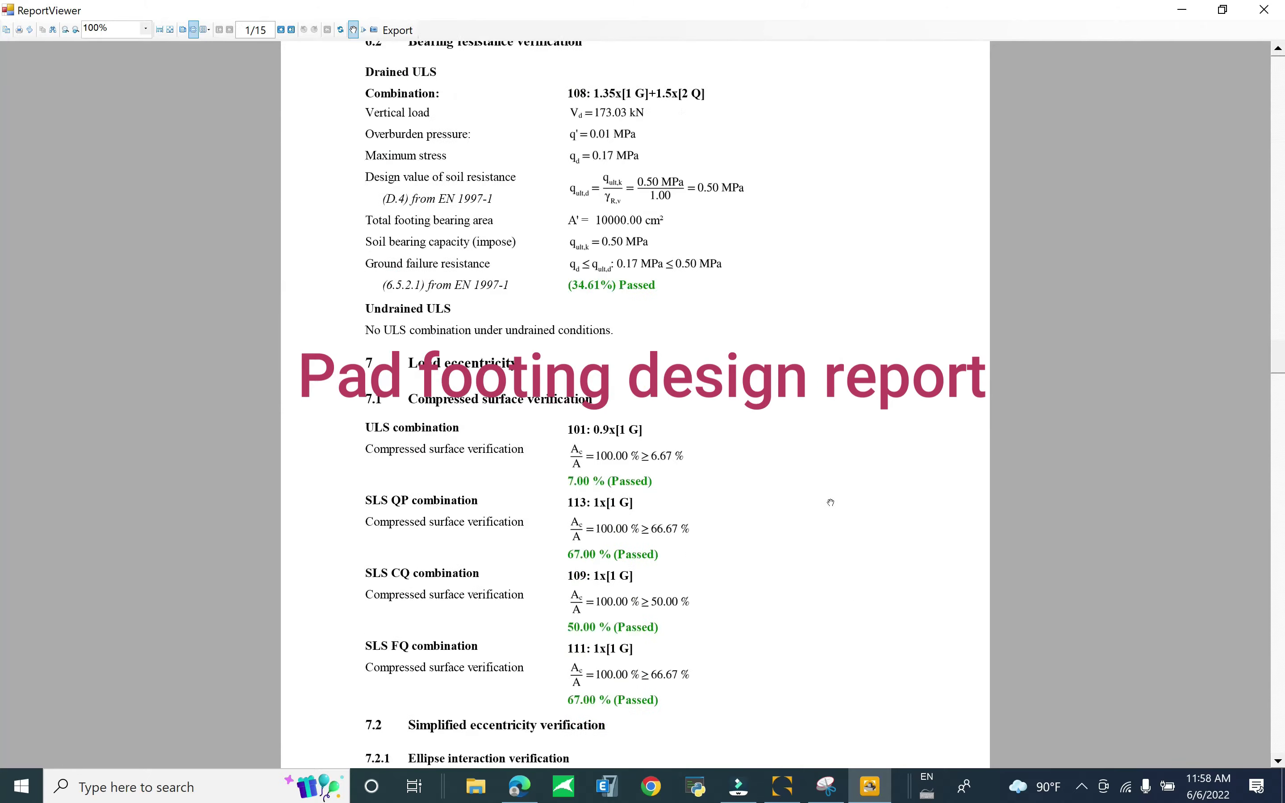
{"action": "scroll", "coordinate": [826, 585], "scroll_direction": "down", "scroll_amount": 15}
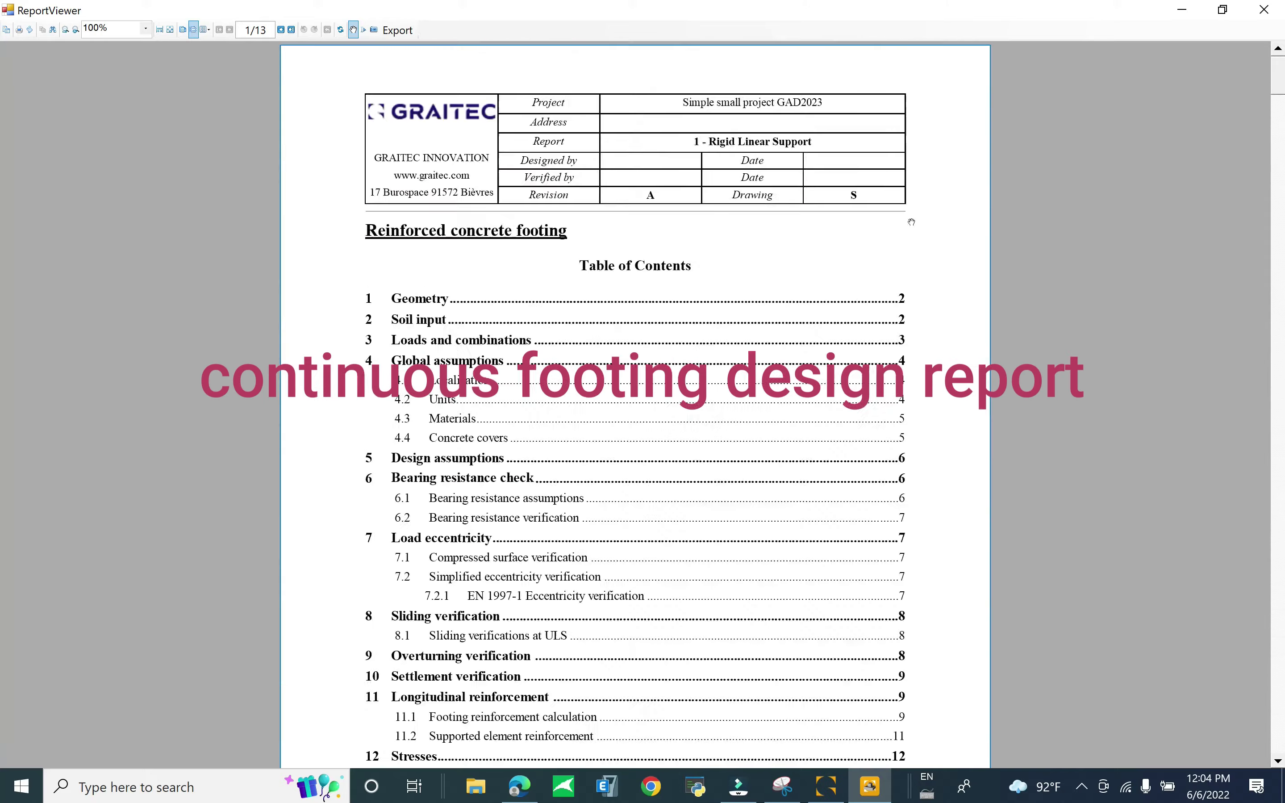
Step: Read through the continuous footing design report, covering soil layers, loads and combinations, and bearing resistance verification
{"action": "scroll", "coordinate": [884, 422], "scroll_direction": "down", "scroll_amount": 8}
{"action": "scroll", "coordinate": [883, 422], "scroll_direction": "down", "scroll_amount": 20}
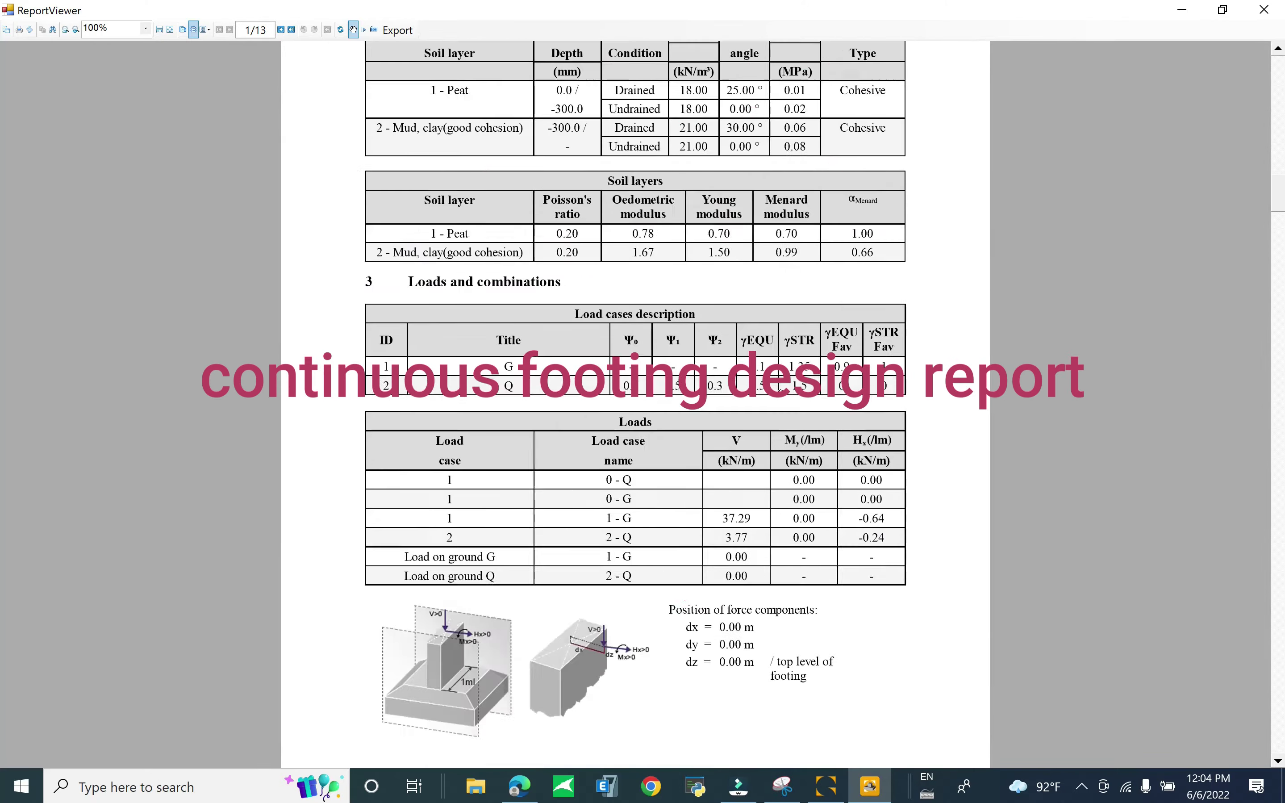
{"action": "scroll", "coordinate": [625, 239], "scroll_direction": "down", "scroll_amount": 8}
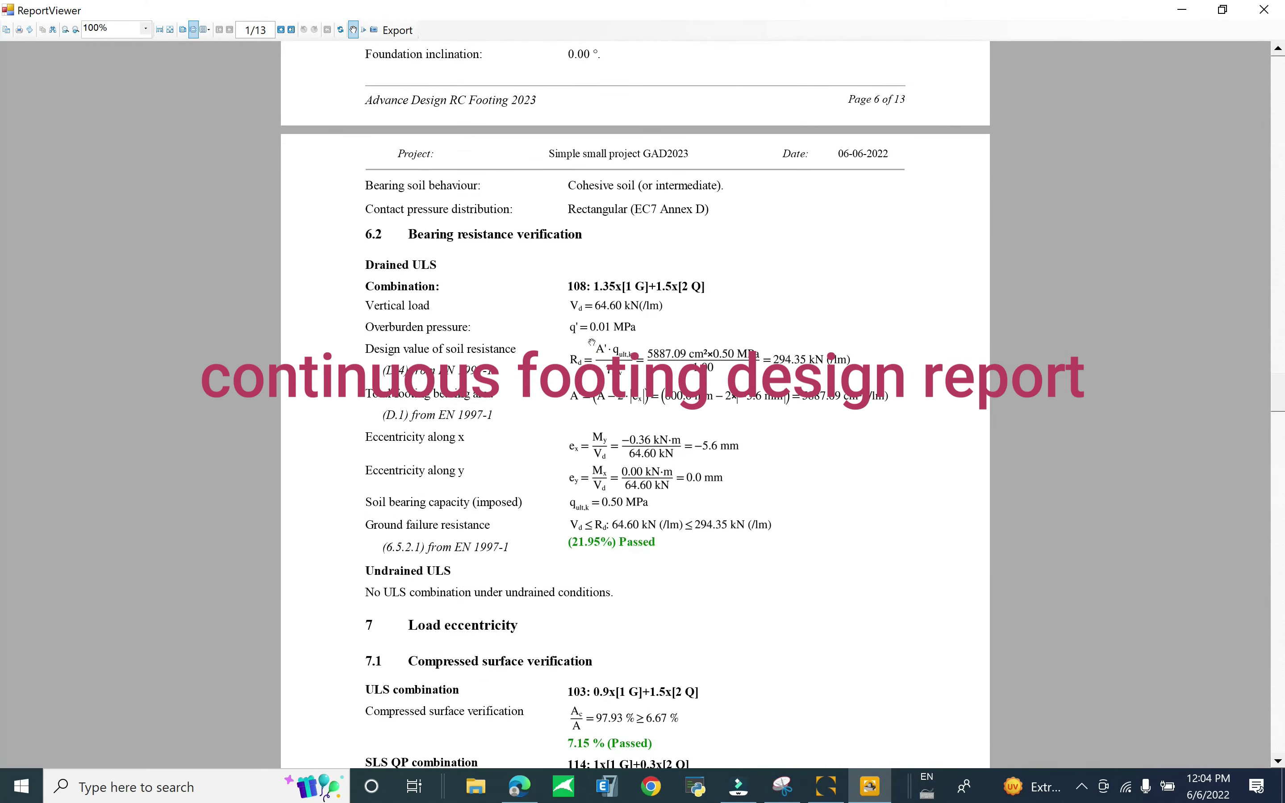
{"action": "scroll", "coordinate": [591, 343], "scroll_direction": "down", "scroll_amount": 16}
{"action": "scroll", "coordinate": [584, 314], "scroll_direction": "down", "scroll_amount": 20}
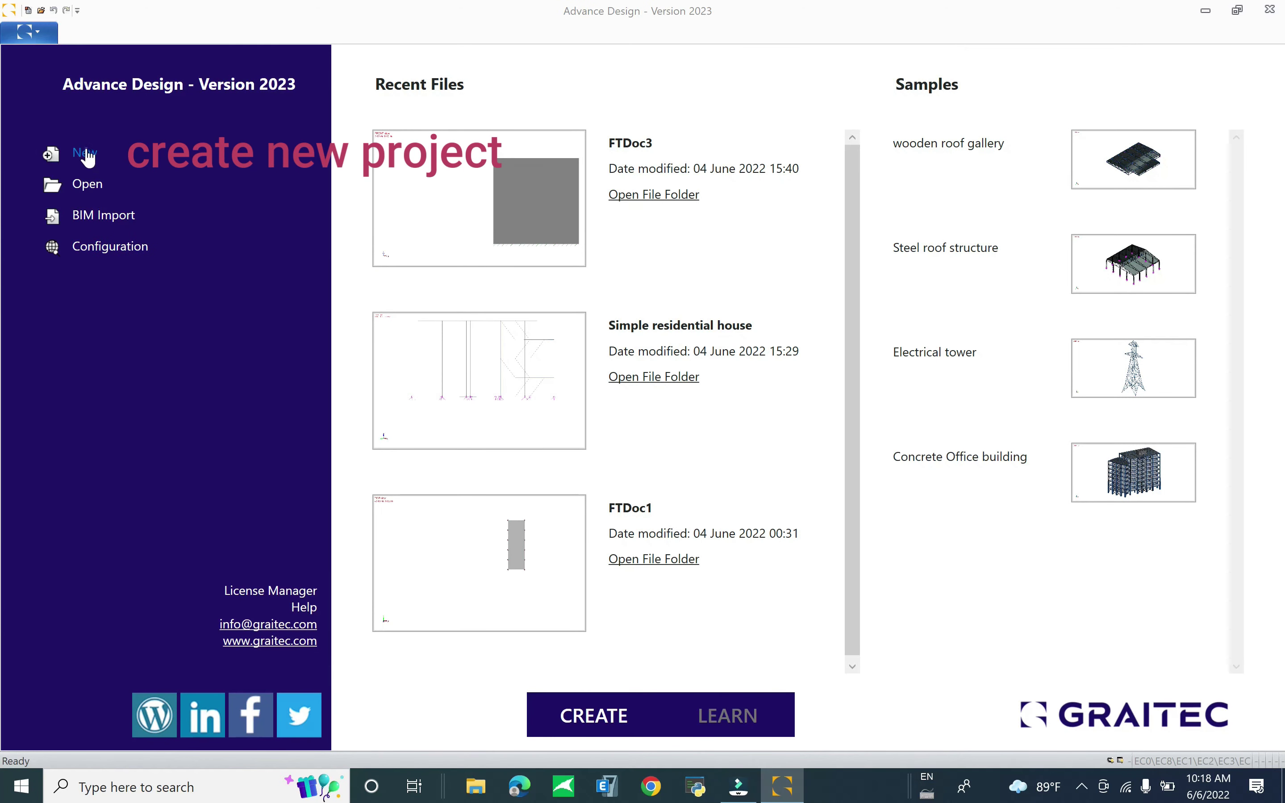
Step: Create a new project with the name "Simple small project" and proceed to its workspace settings
{"action": "left_click", "coordinate": [85, 154]}
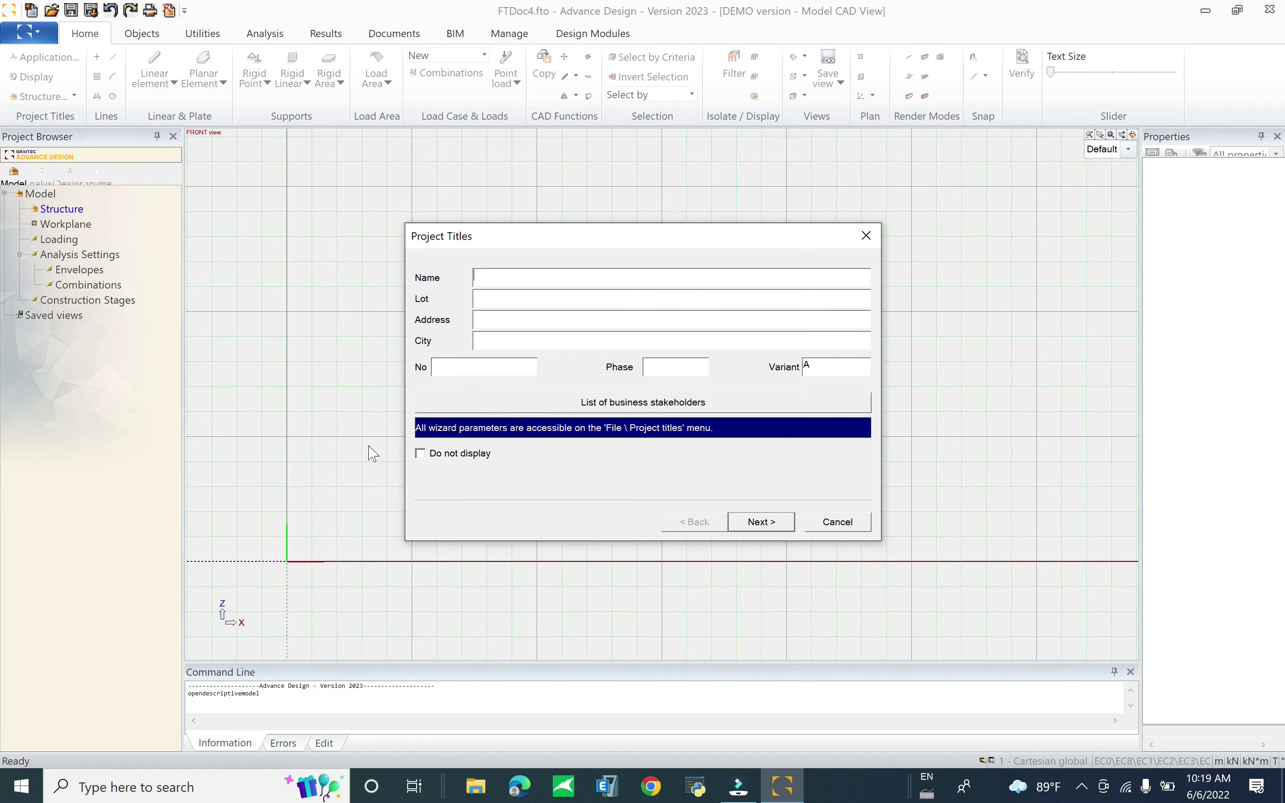
{"action": "left_click", "coordinate": [522, 276]}
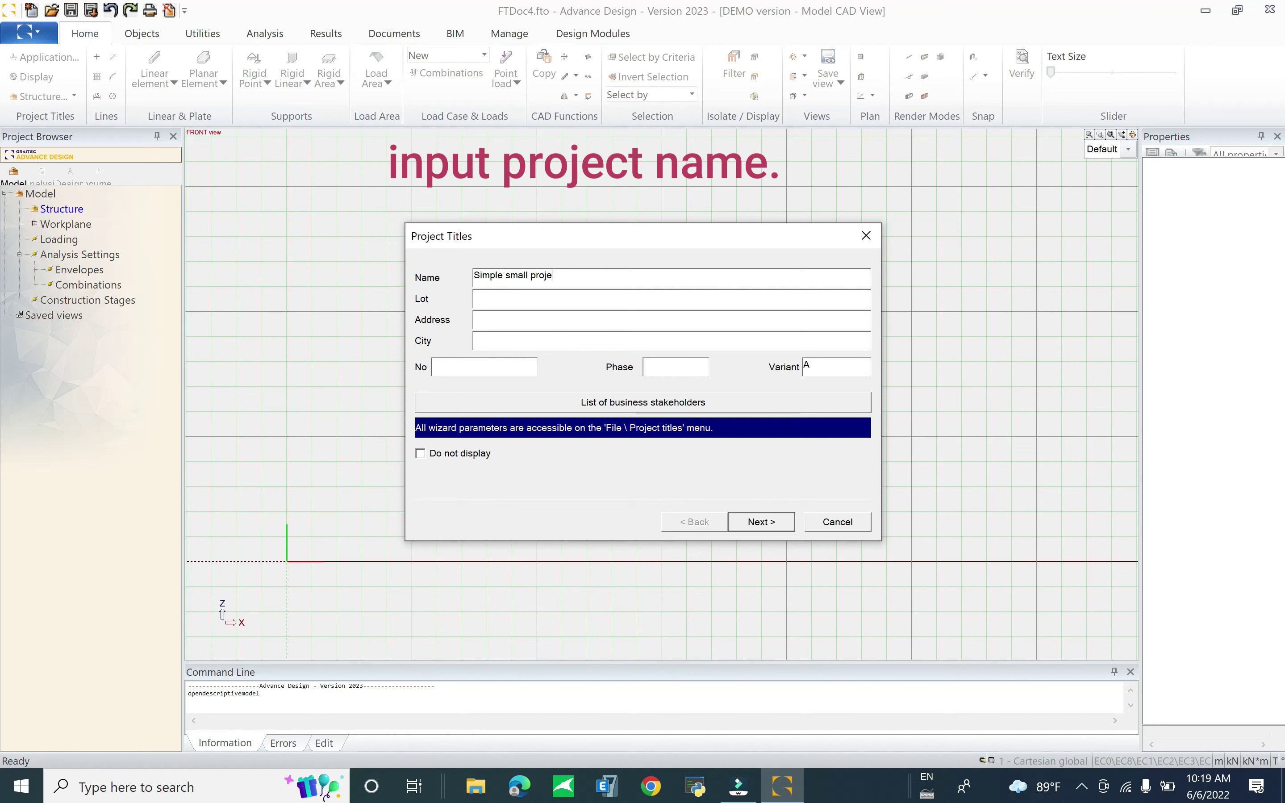
{"action": "type", "text": "ct"}
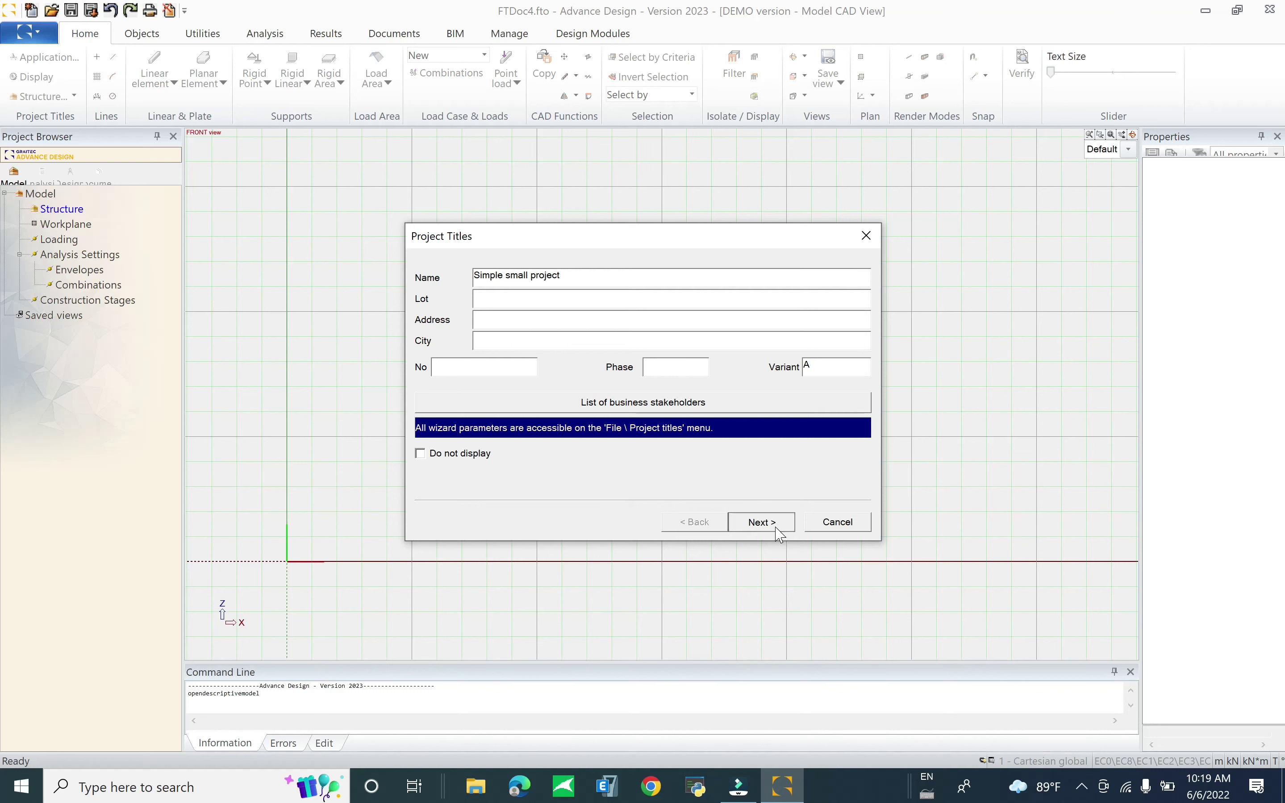
{"action": "left_click", "coordinate": [760, 521]}
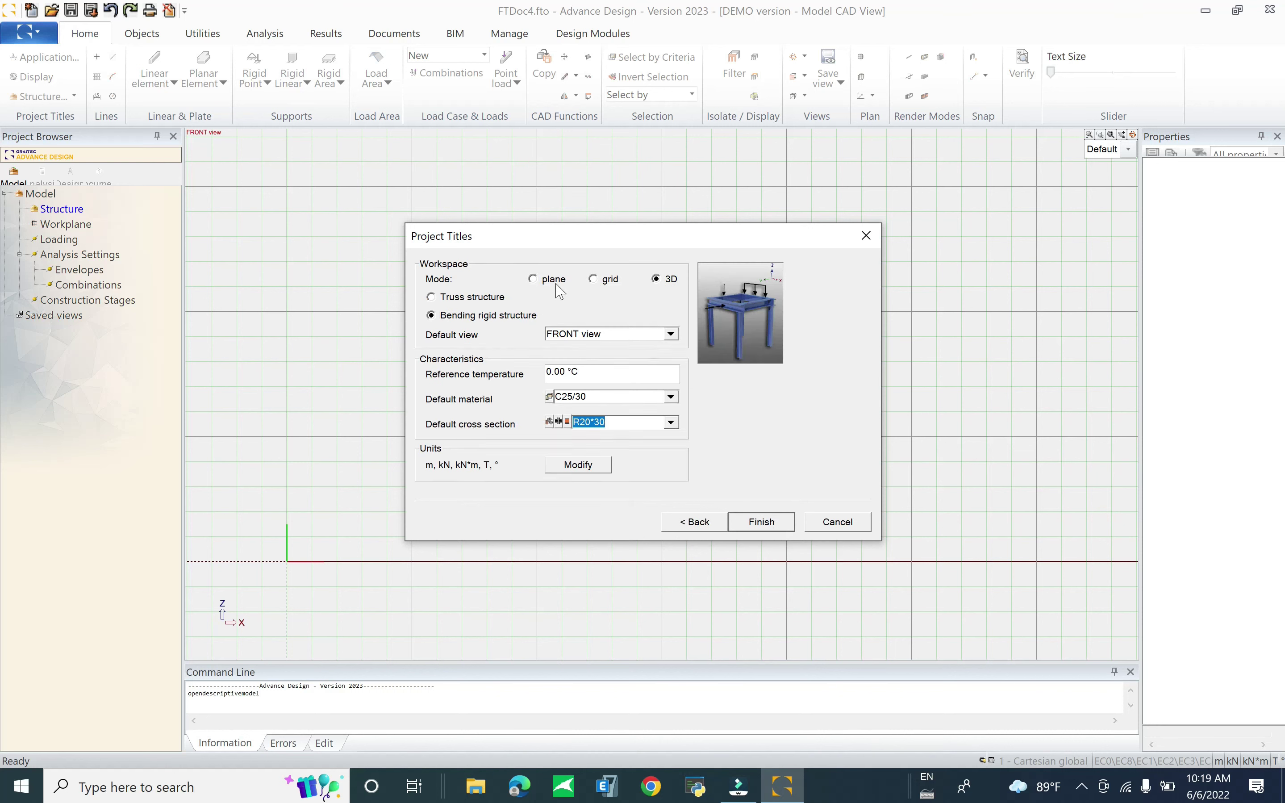
Step: Set the project's default material to C30/37 and its default cross section to R30*30
{"action": "left_click", "coordinate": [613, 402]}
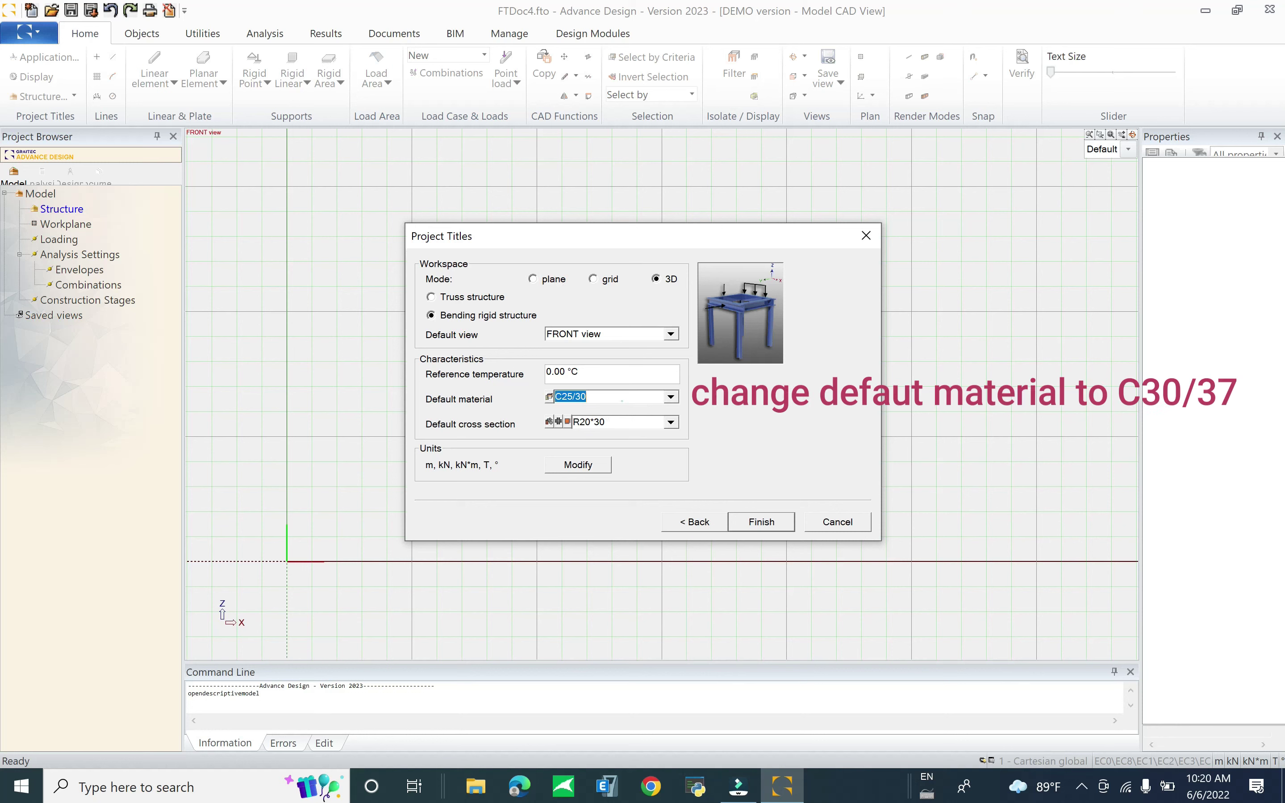
{"action": "left_click", "coordinate": [671, 396]}
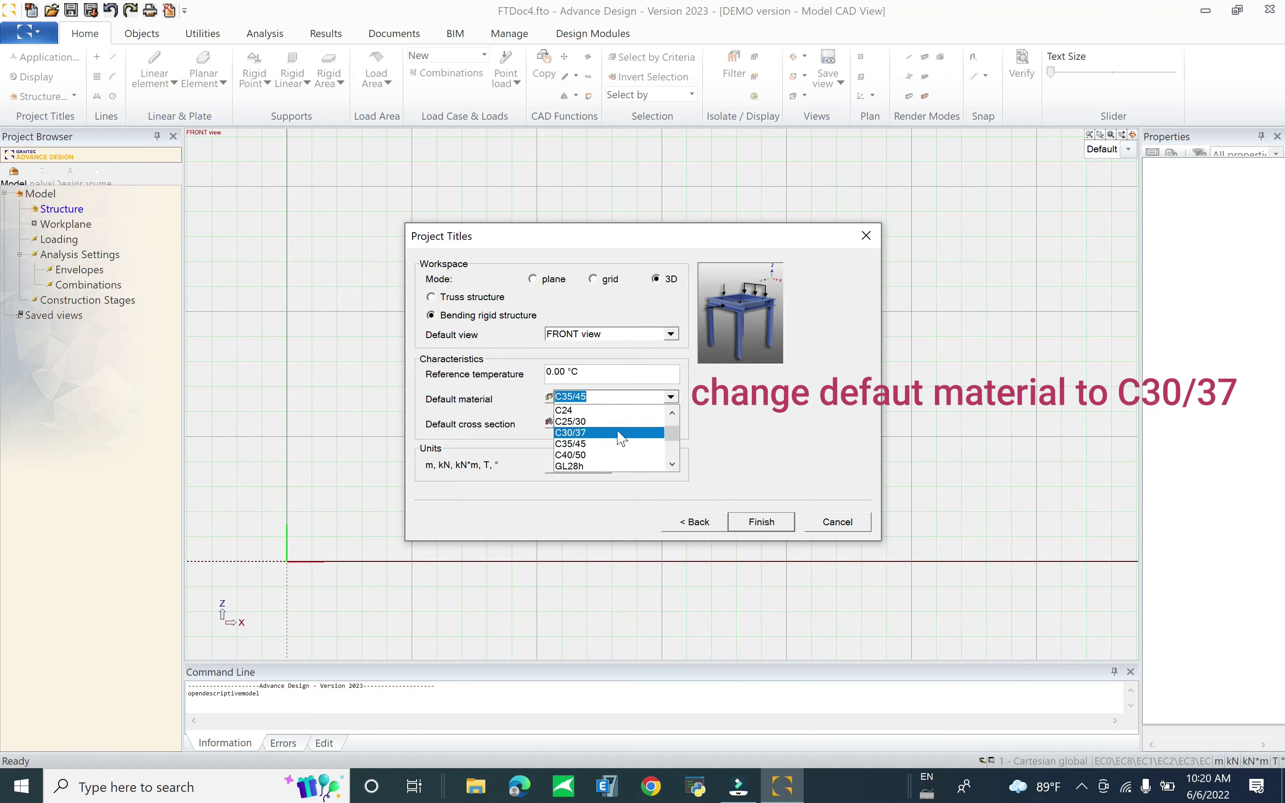
{"action": "left_click", "coordinate": [616, 436]}
{"action": "key", "text": "Tab"}
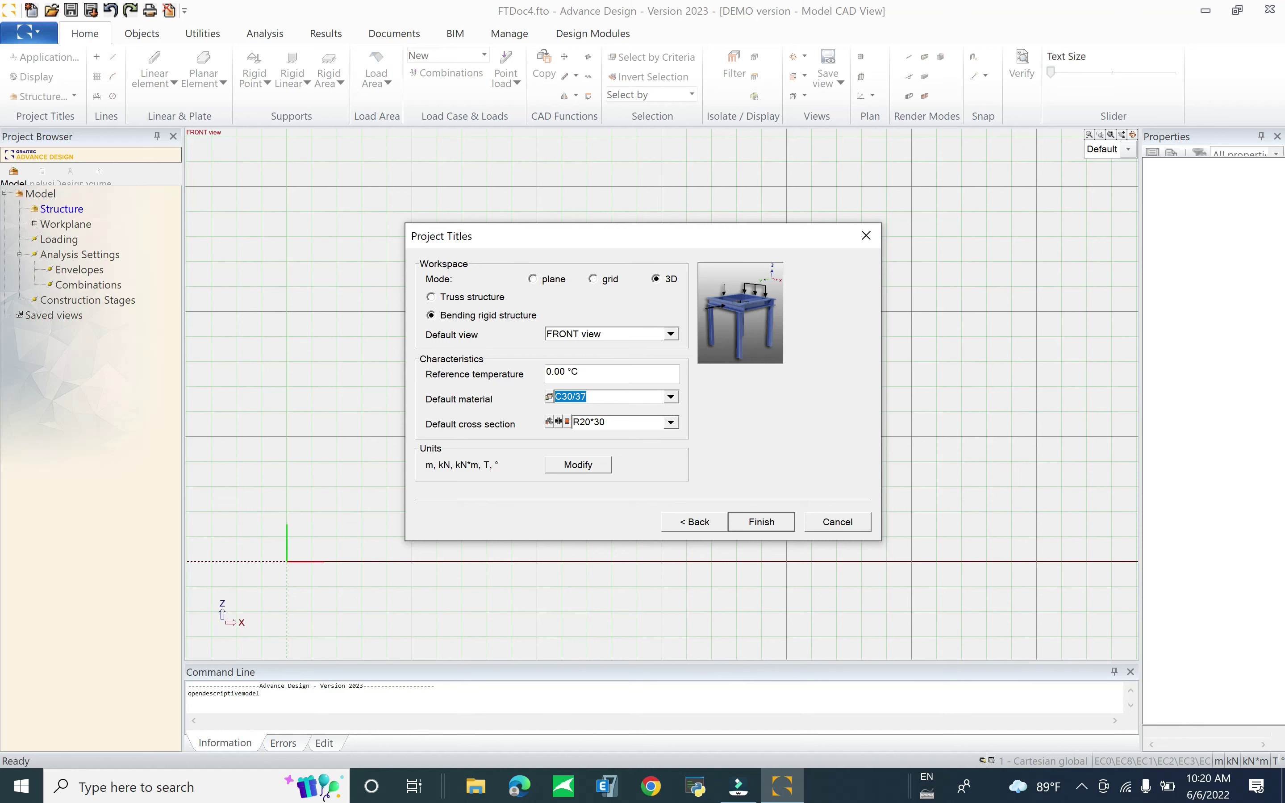
{"action": "type", "text": "R30*30"}
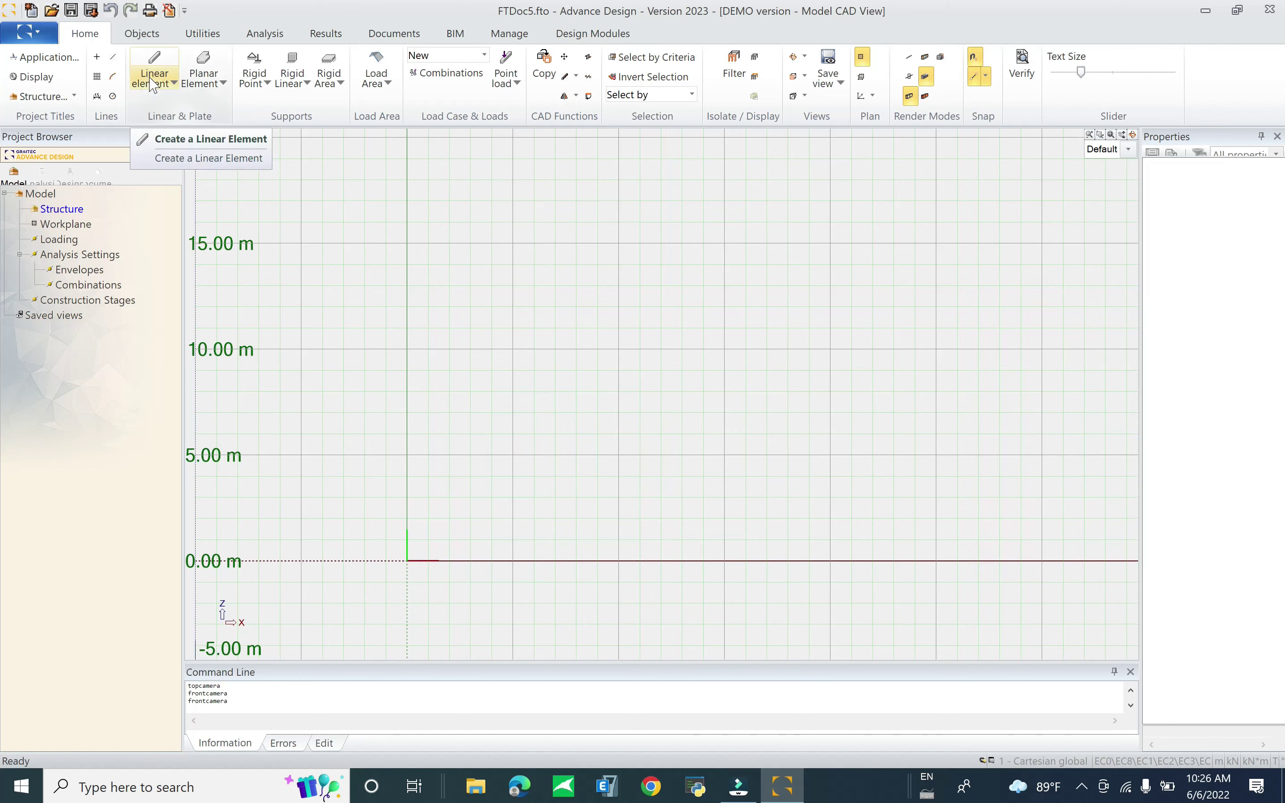
Step: Start saving the project under a new location and go to D:\My sharing tutorial\GAD\GAD 2023
{"action": "left_click", "coordinate": [90, 11]}
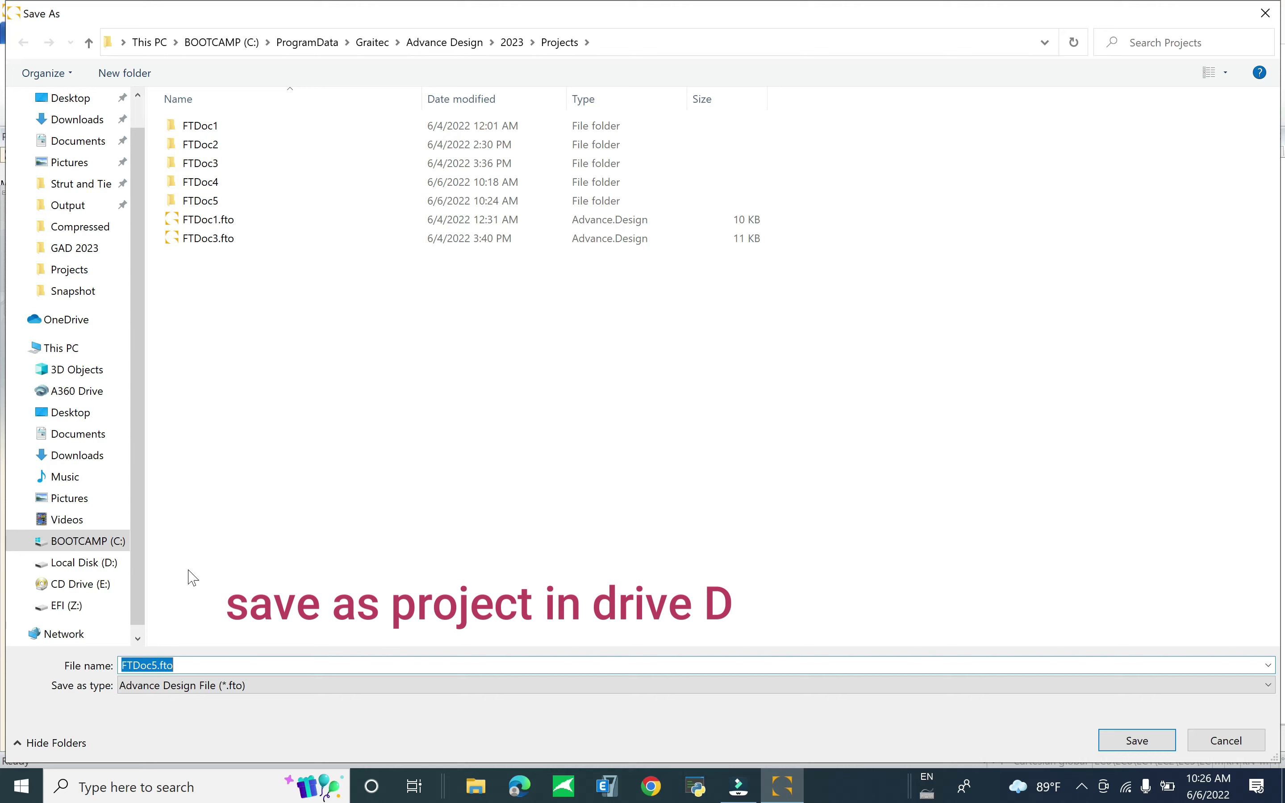
{"action": "left_click", "coordinate": [98, 564]}
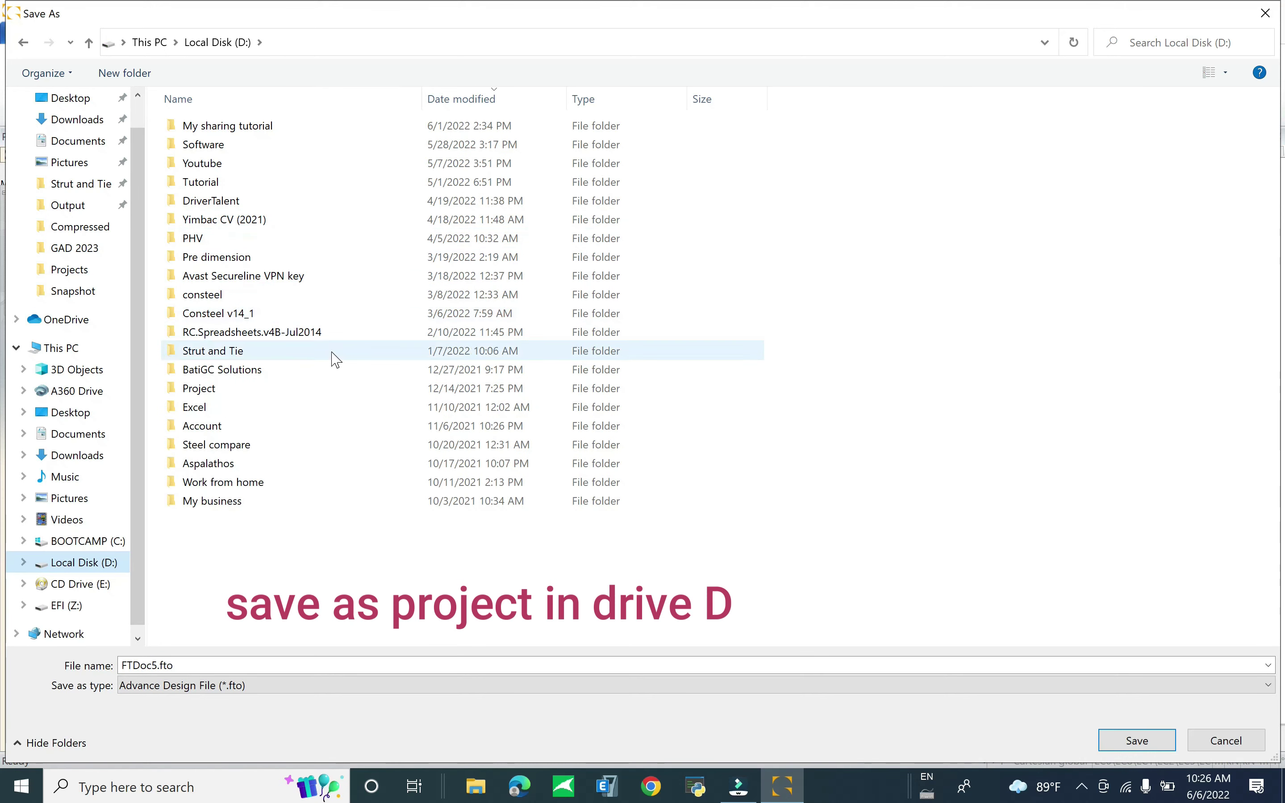
{"action": "left_click", "coordinate": [268, 500]}
{"action": "left_click", "coordinate": [271, 483]}
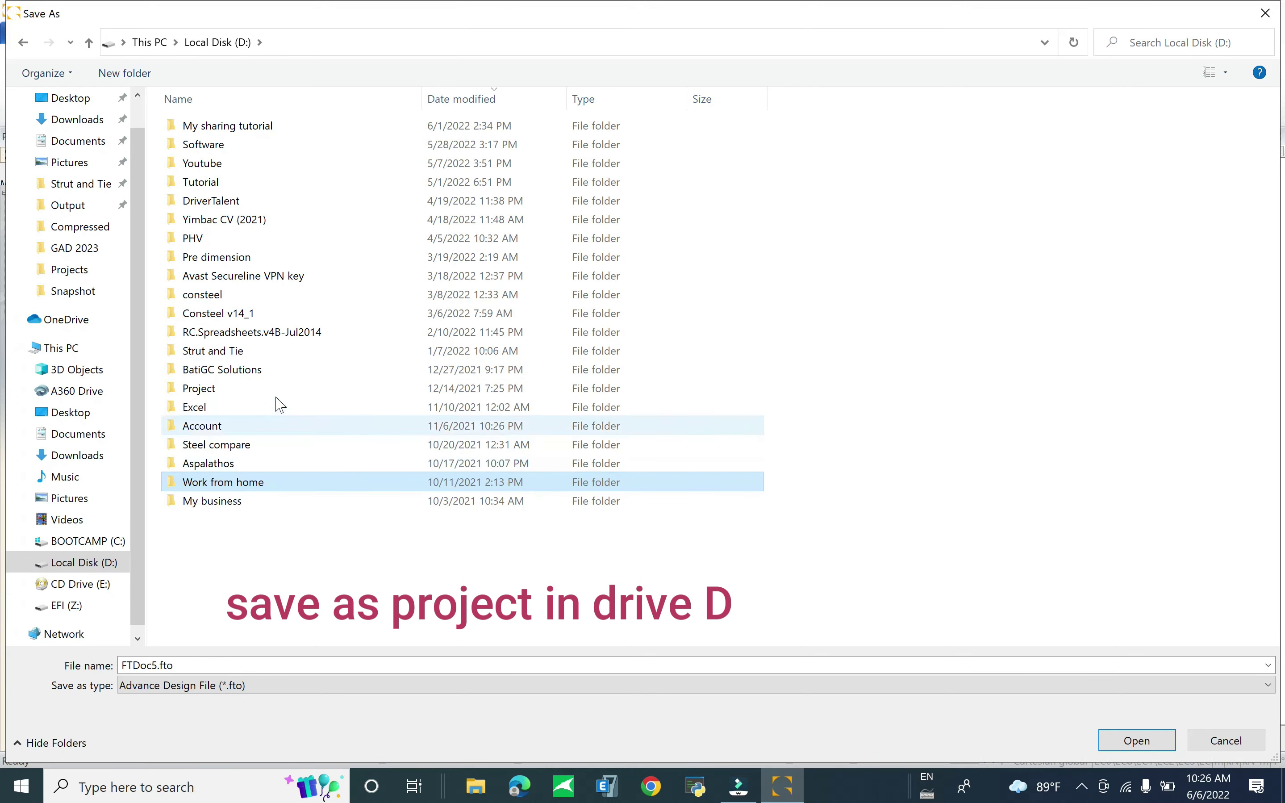
{"action": "left_click", "coordinate": [281, 127]}
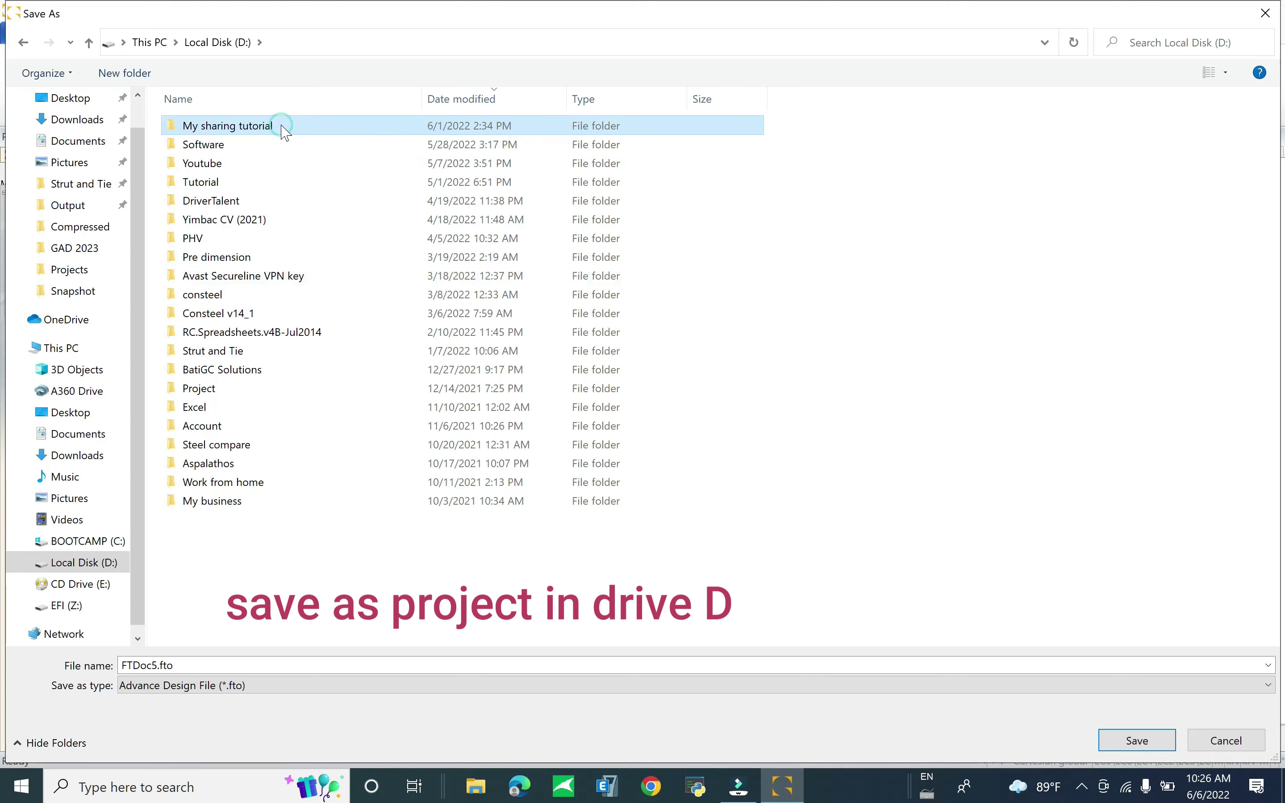
{"action": "double_click", "coordinate": [281, 127]}
{"action": "left_click", "coordinate": [258, 321]}
{"action": "double_click", "coordinate": [256, 321]}
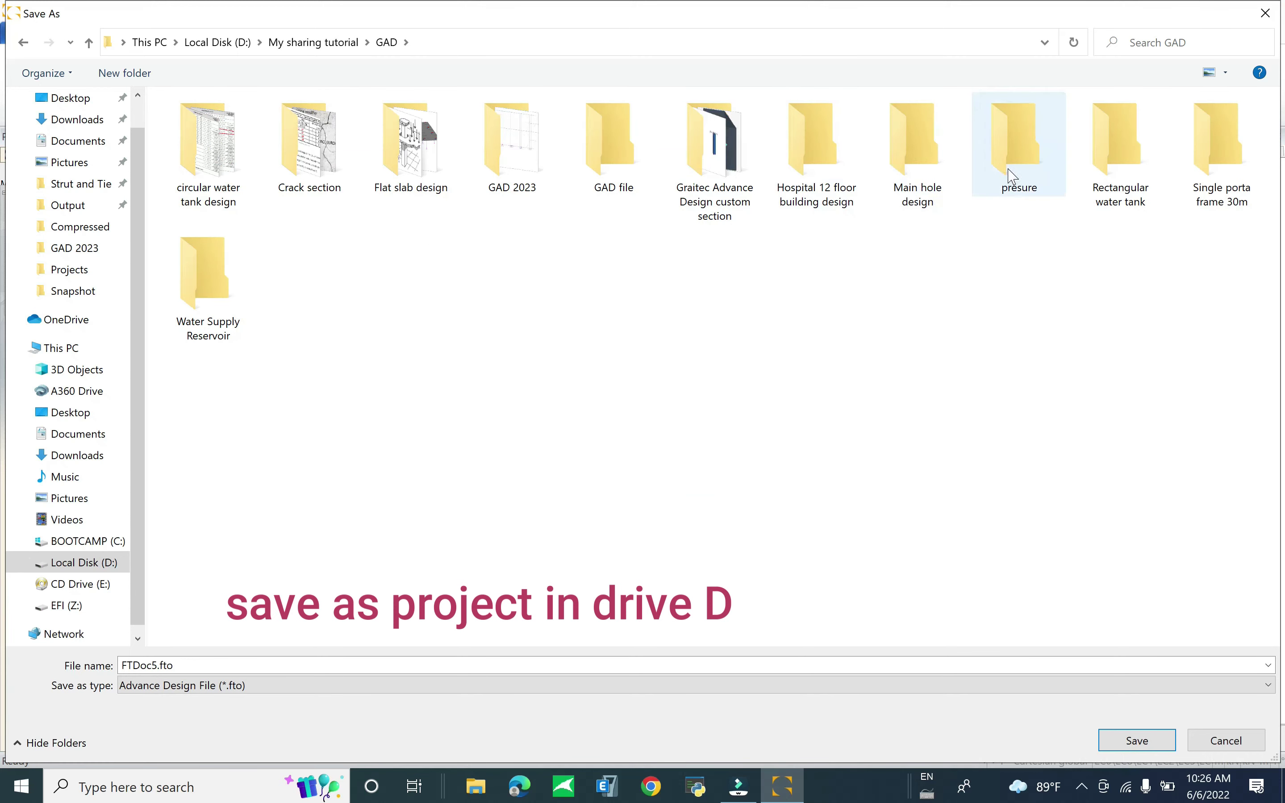
{"action": "double_click", "coordinate": [505, 174]}
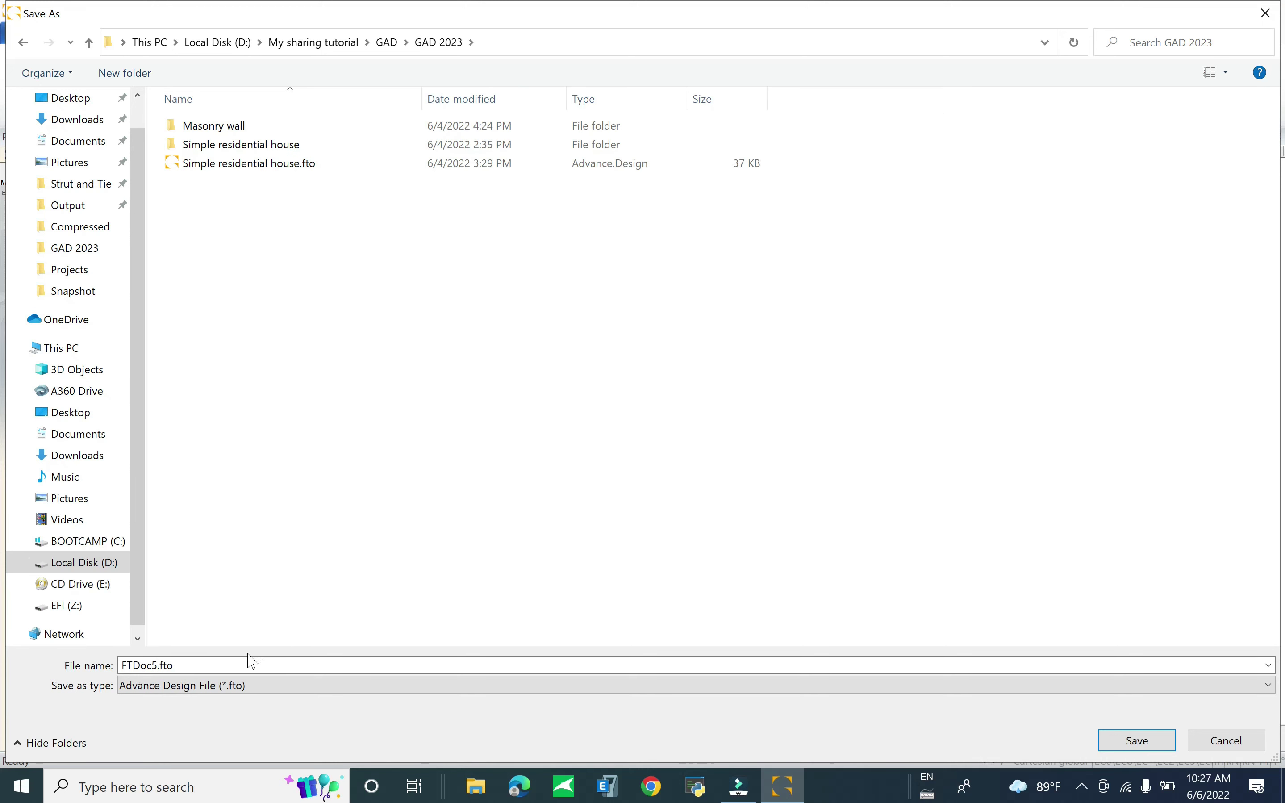
Step: Create a folder named "Simple small project" inside GAD 2023 and copy its name
{"action": "right_click", "coordinate": [259, 424]}
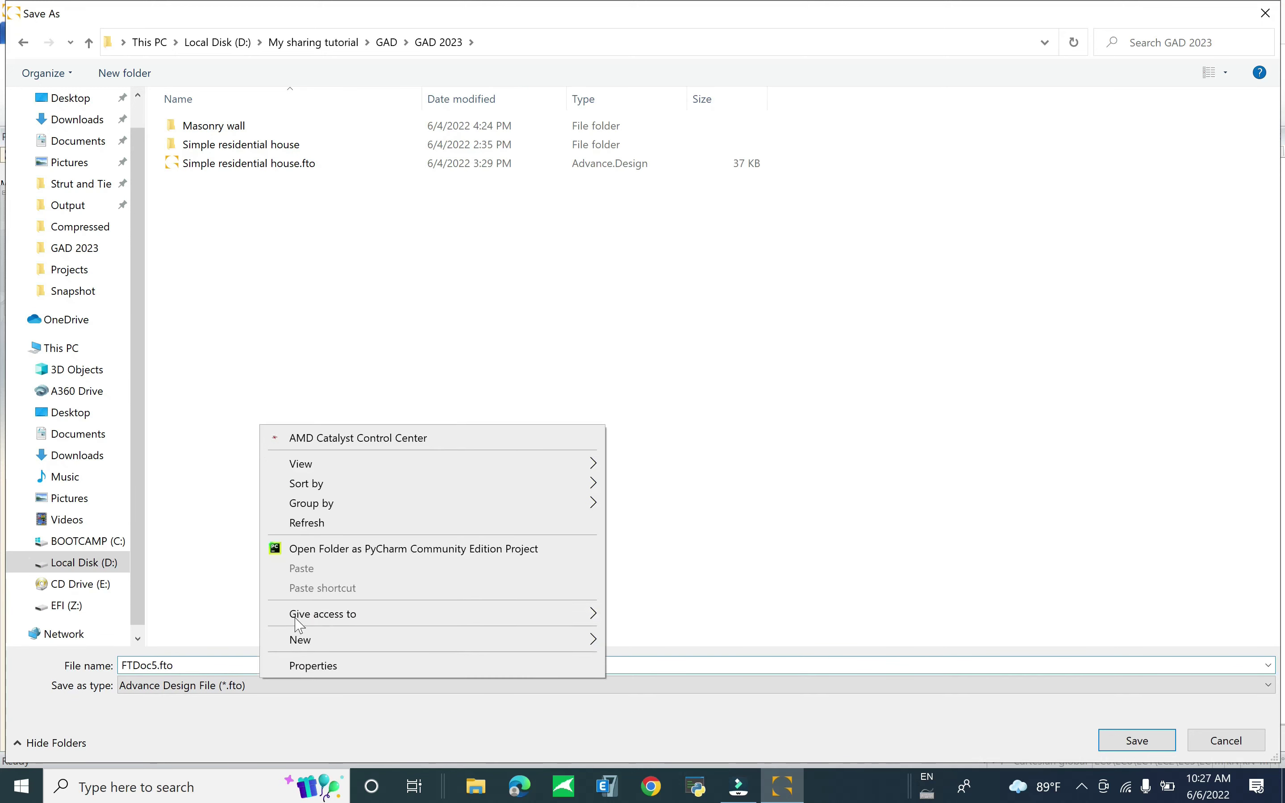
{"action": "mouse_move", "coordinate": [597, 640]}
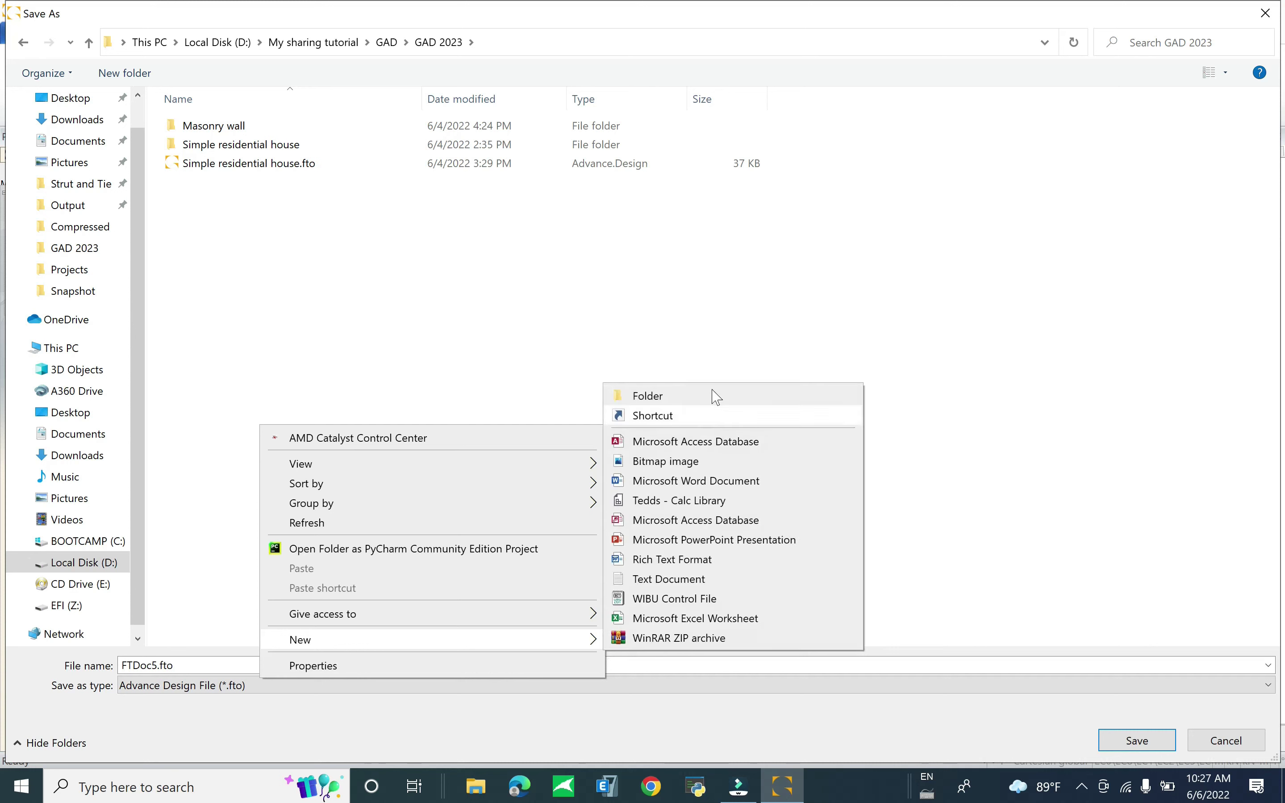
{"action": "left_click", "coordinate": [712, 396]}
{"action": "type", "text": "Simple small project"}
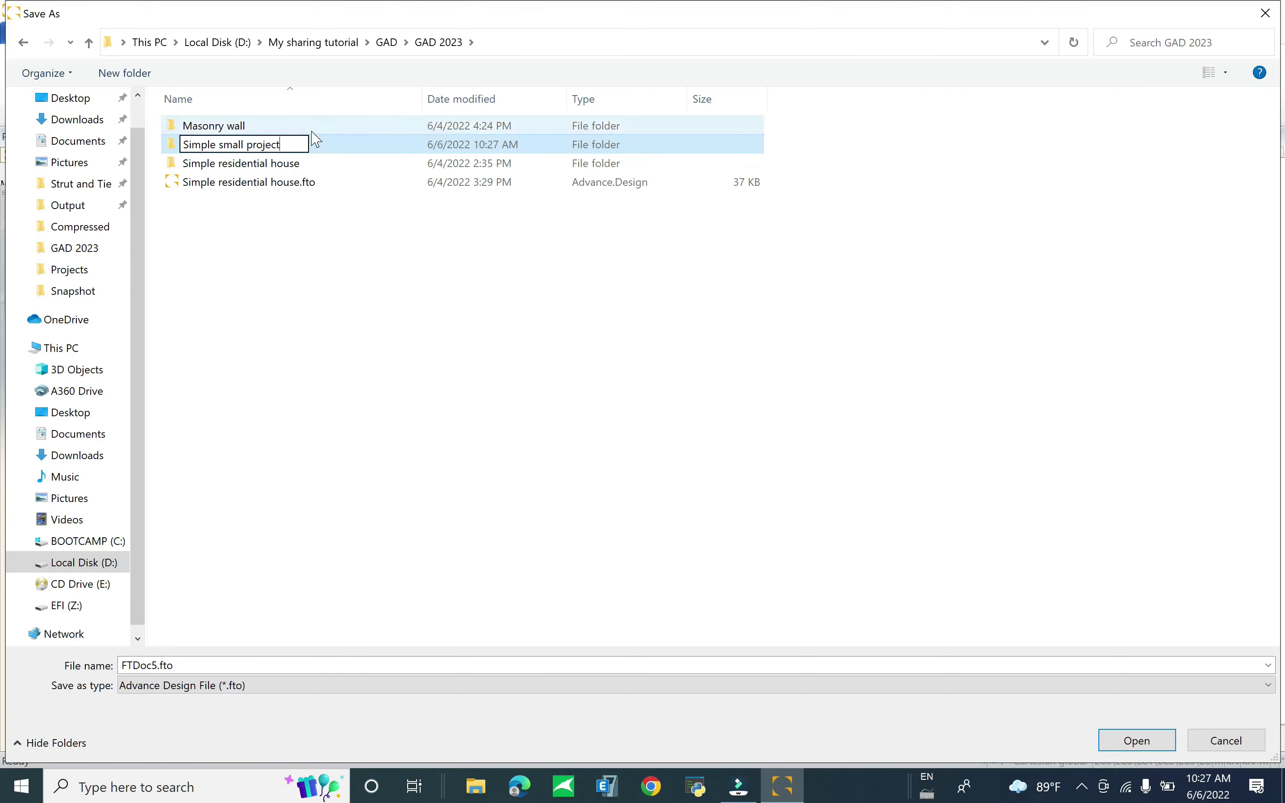
{"action": "left_click_drag", "start_coordinate": [295, 143], "coordinate": [137, 149]}
{"action": "right_click", "coordinate": [233, 145]}
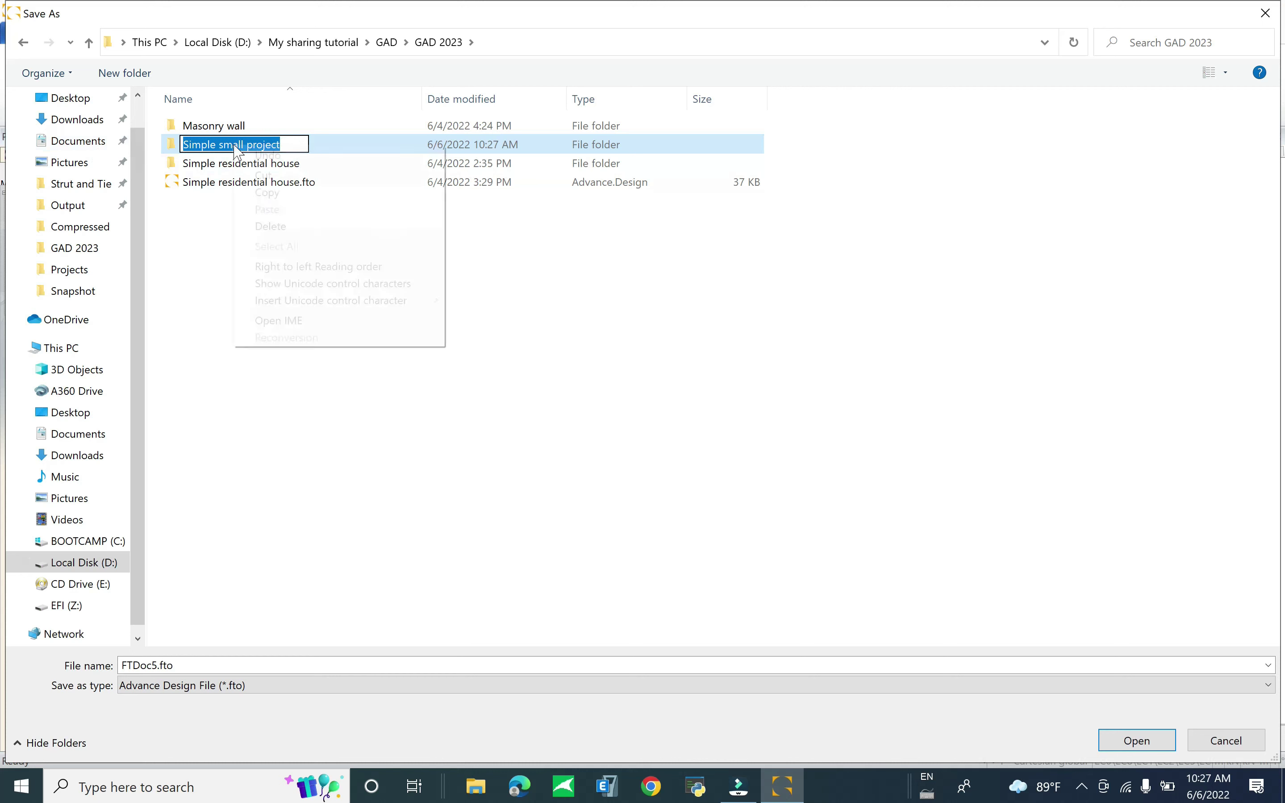
{"action": "left_click", "coordinate": [260, 190]}
{"action": "left_click", "coordinate": [273, 227]}
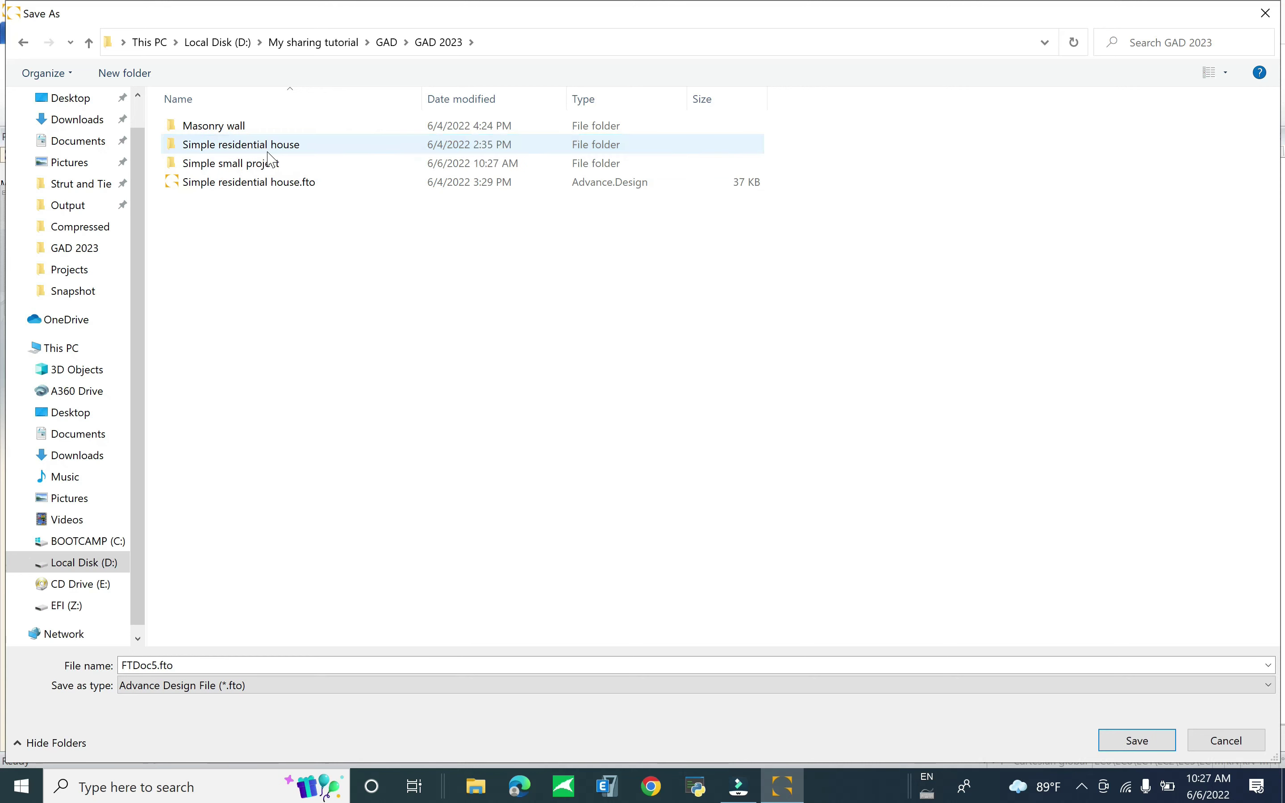
Step: Save the project as "Simple small project.fto" inside the Simple small project folder
{"action": "double_click", "coordinate": [244, 163]}
{"action": "double_click", "coordinate": [164, 664]}
{"action": "left_click_drag", "start_coordinate": [127, 665], "coordinate": [158, 664]}
{"action": "right_click", "coordinate": [139, 665]}
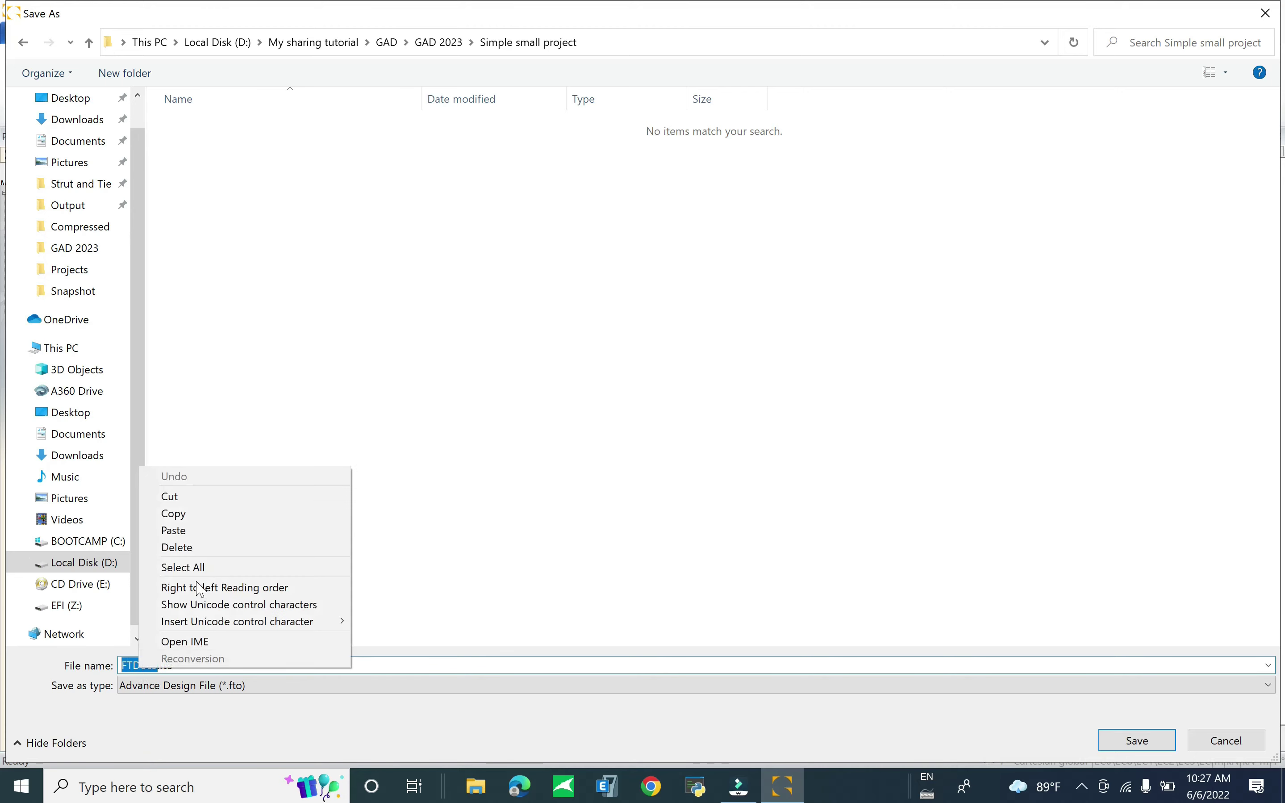
{"action": "left_click", "coordinate": [222, 524]}
{"action": "left_click", "coordinate": [1110, 746]}
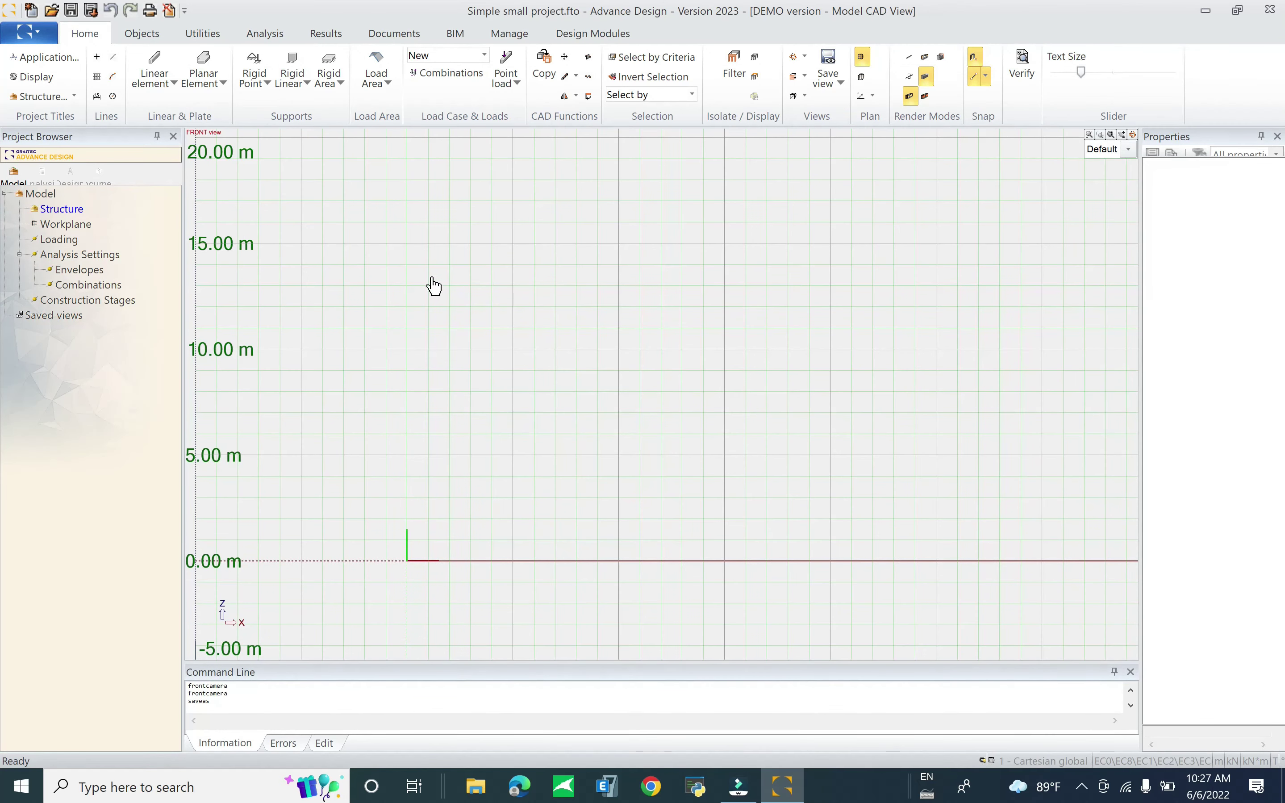
Step: Draw three vertical linear elements as columns, each 4 m high, at X = 0, 5 and 10 m in the front view
{"action": "left_click", "coordinate": [154, 70]}
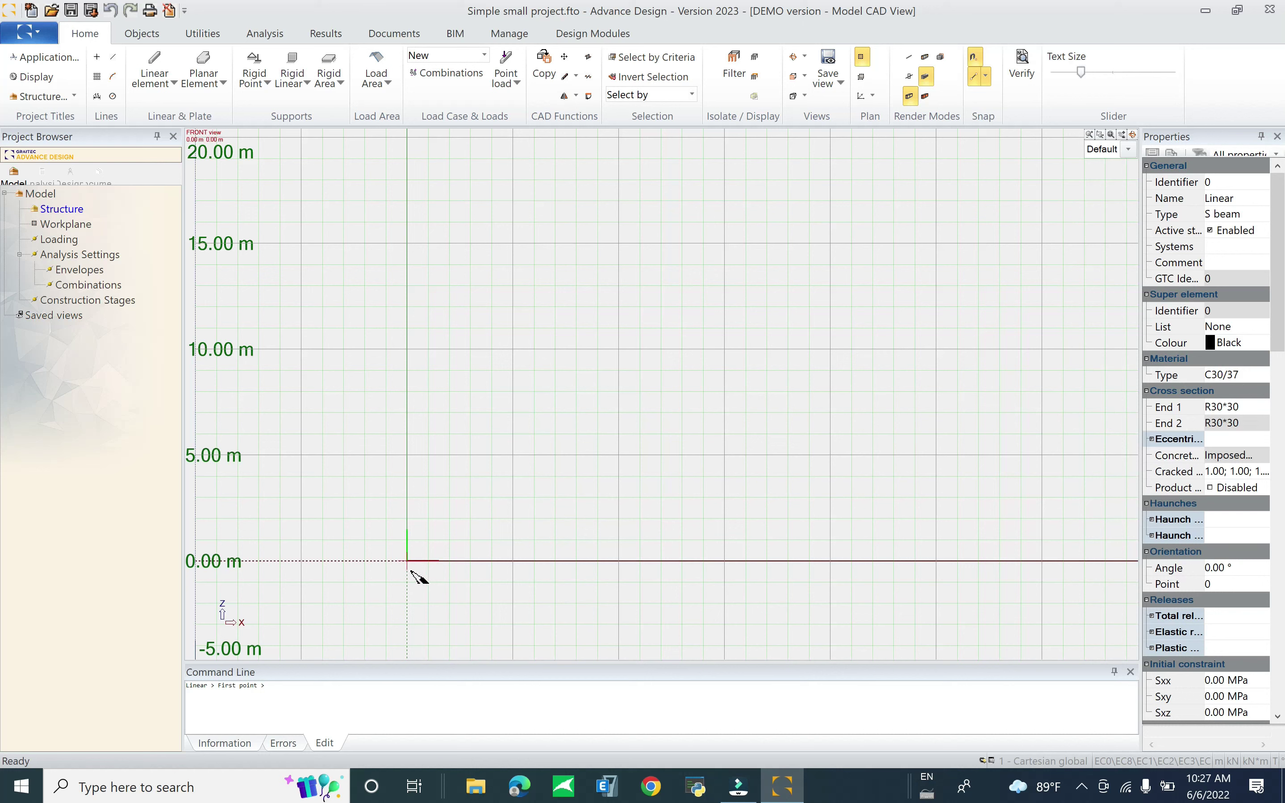
{"action": "left_click", "coordinate": [407, 475]}
{"action": "left_click", "coordinate": [513, 561]}
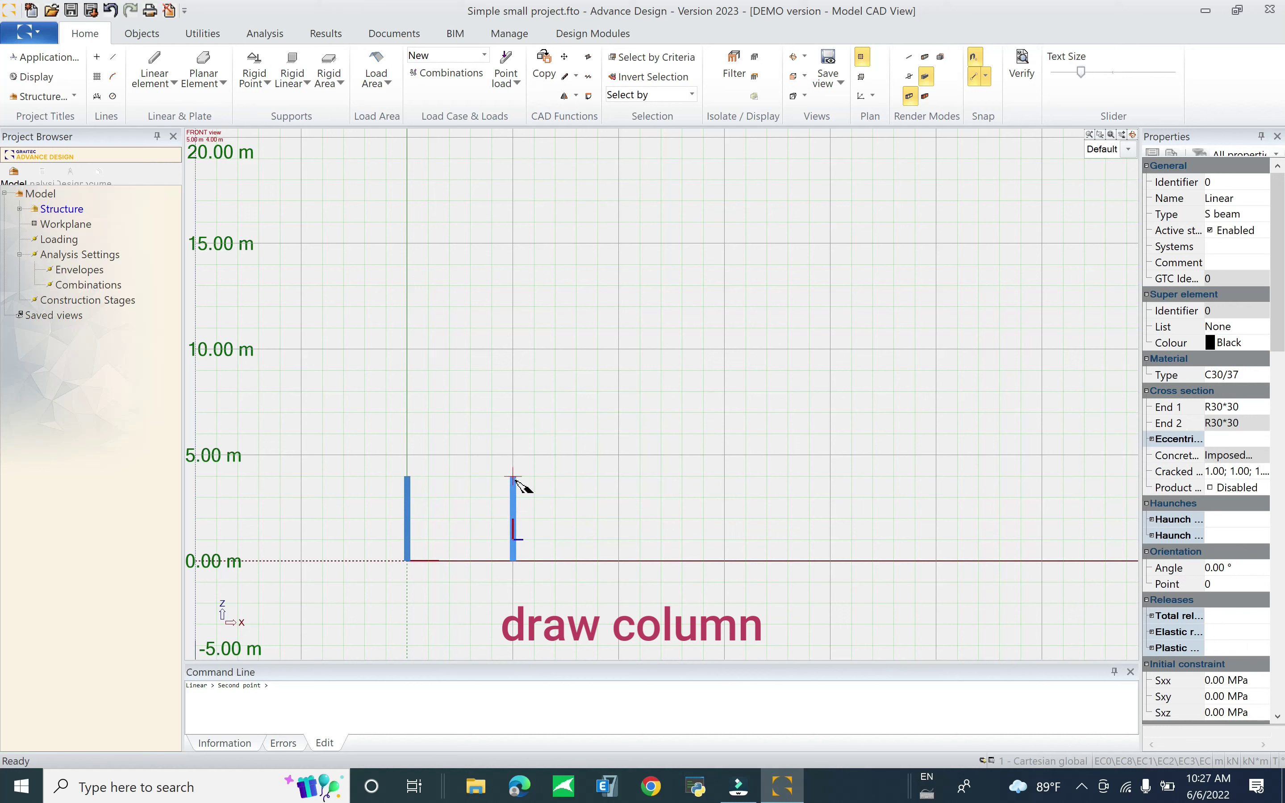
{"action": "left_click", "coordinate": [513, 477]}
{"action": "left_click", "coordinate": [618, 561]}
{"action": "left_click", "coordinate": [618, 477]}
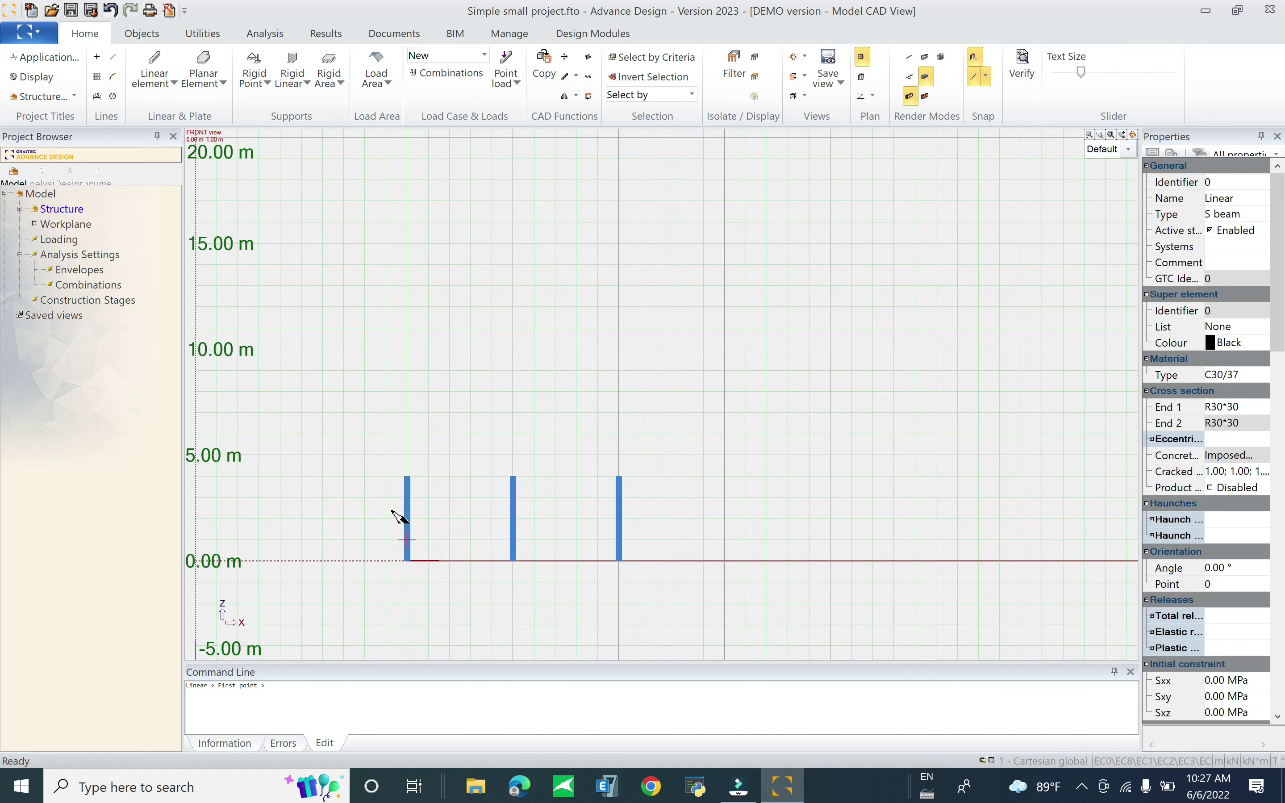
Step: Draw linear beams across the tops of the three columns, one in each 5 m bay, and end the command
{"action": "left_click", "coordinate": [407, 477]}
{"action": "left_click", "coordinate": [513, 477]}
{"action": "left_click", "coordinate": [618, 476]}
{"action": "scroll", "coordinate": [502, 589], "scroll_direction": "up", "scroll_amount": 1}
{"action": "scroll", "coordinate": [501, 589], "scroll_direction": "up", "scroll_amount": 1}
{"action": "key", "text": "Escape"}
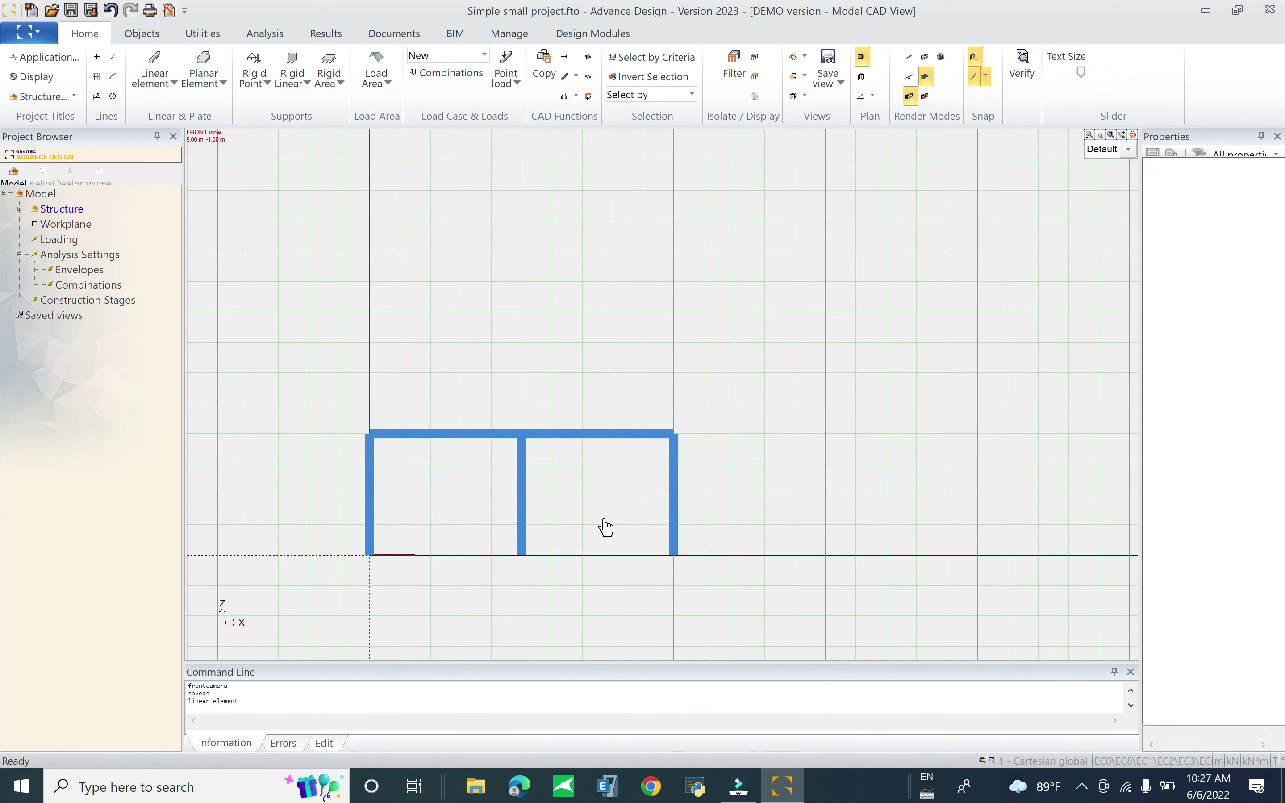
Step: Copy the whole frame of columns and beams once by translation with vector 0, 4, 0
{"action": "left_click_drag", "start_coordinate": [506, 483], "coordinate": [314, 513]}
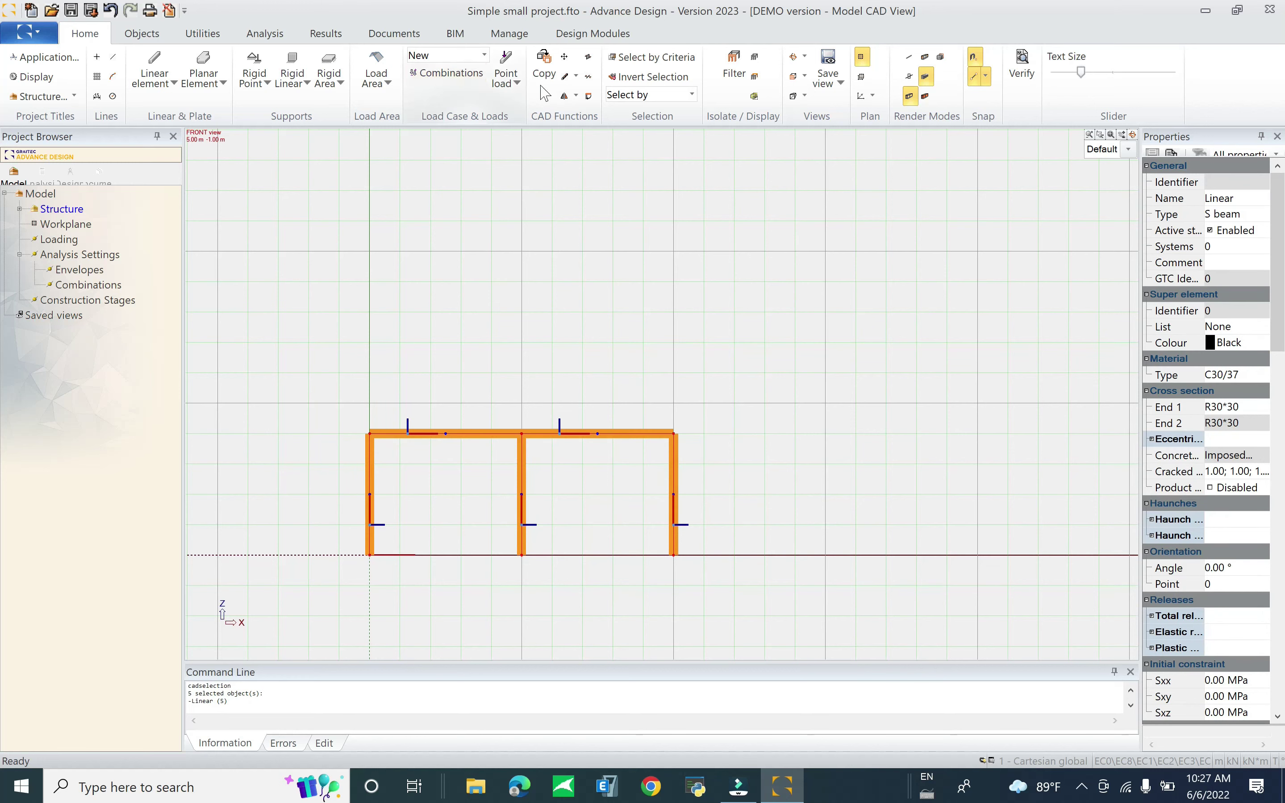
{"action": "left_click", "coordinate": [547, 59]}
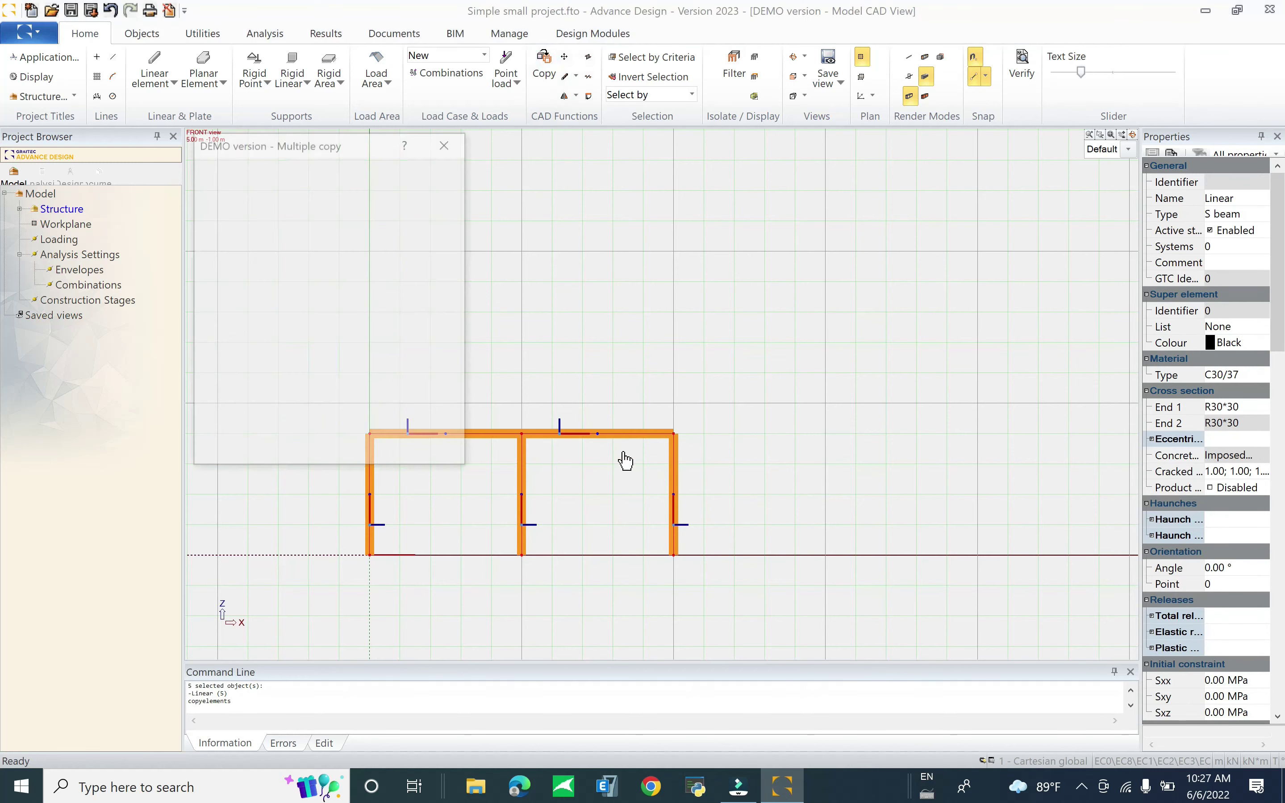
{"action": "mouse_move", "coordinate": [565, 425]}
{"action": "middle_mouse_down", "text": "shift"}
{"action": "mouse_move", "coordinate": [623, 480]}
{"action": "mouse_move", "coordinate": [648, 479]}
{"action": "mouse_move", "coordinate": [690, 445]}
{"action": "middle_mouse_up", "text": "shift"}
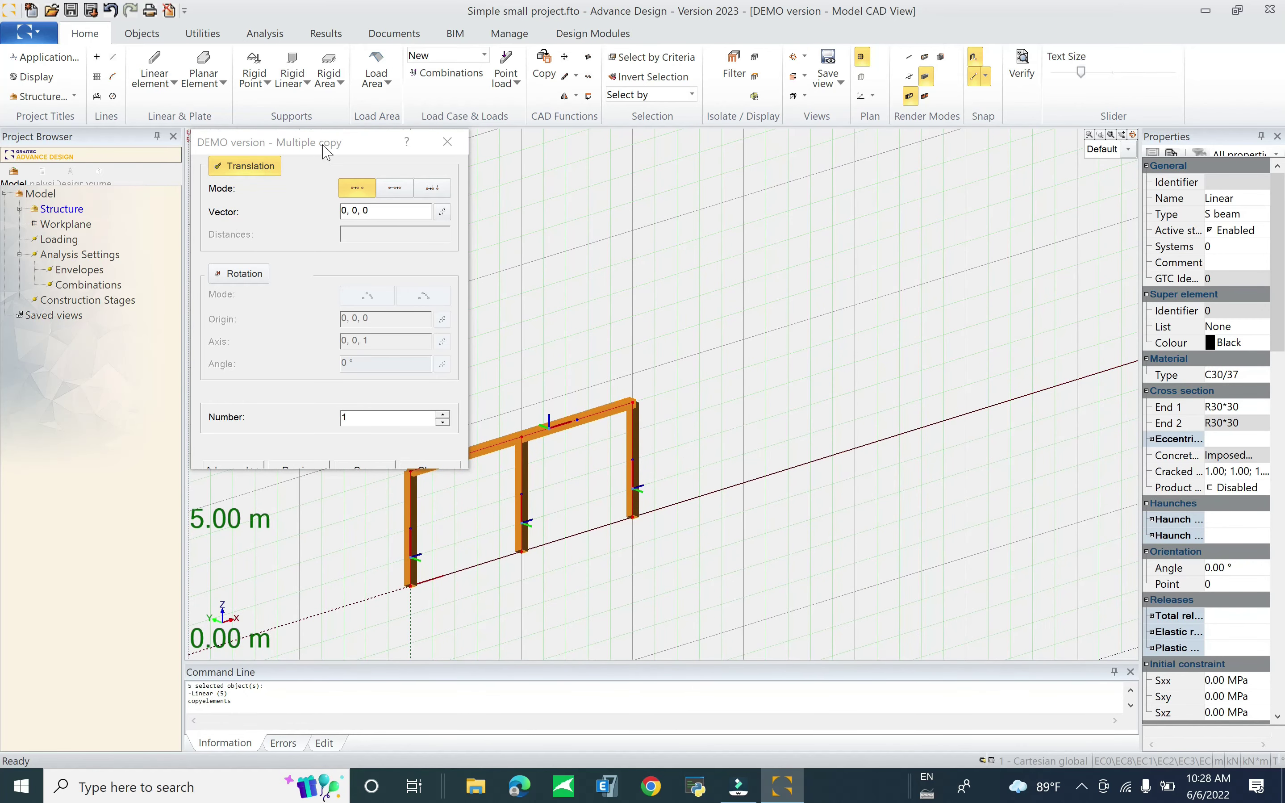
{"action": "left_click_drag", "start_coordinate": [339, 145], "coordinate": [858, 154]}
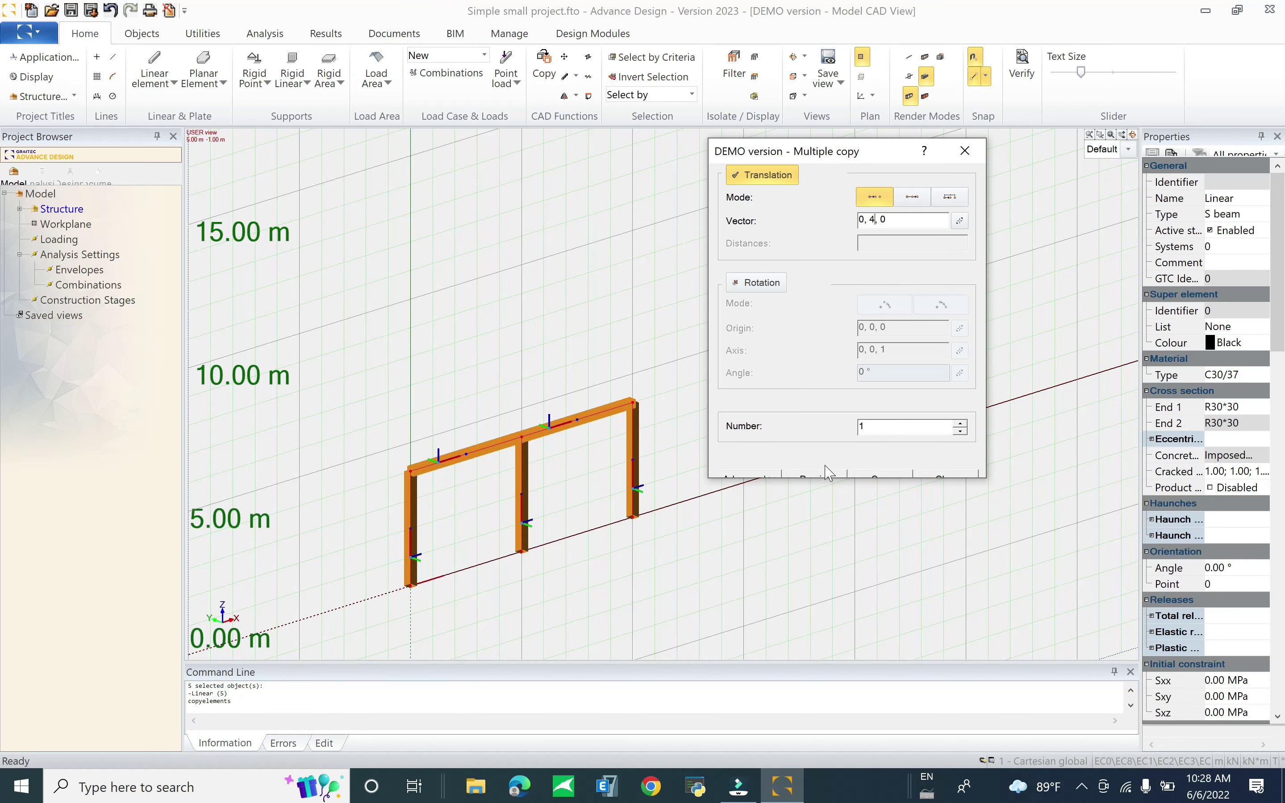
{"action": "scroll", "coordinate": [1005, 387], "scroll_direction": "down", "scroll_amount": 1}
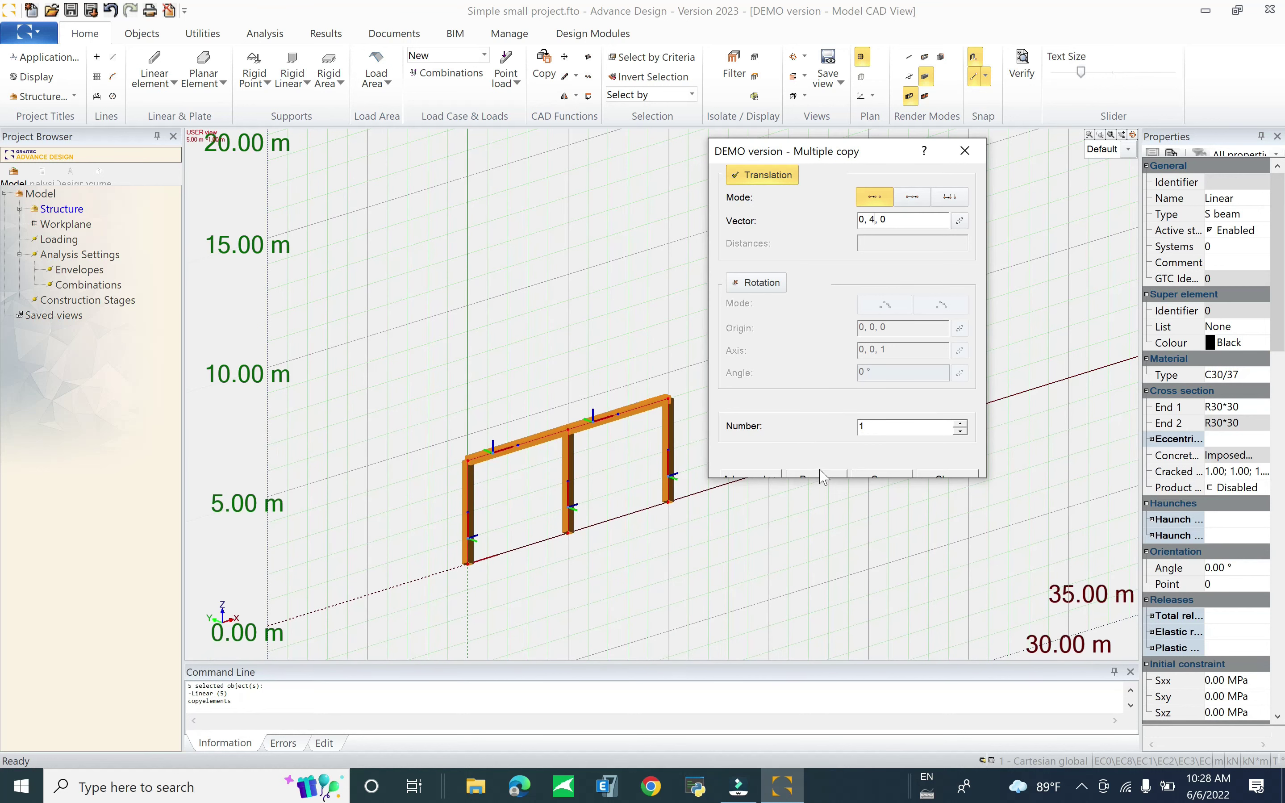
{"action": "left_click", "coordinate": [873, 474]}
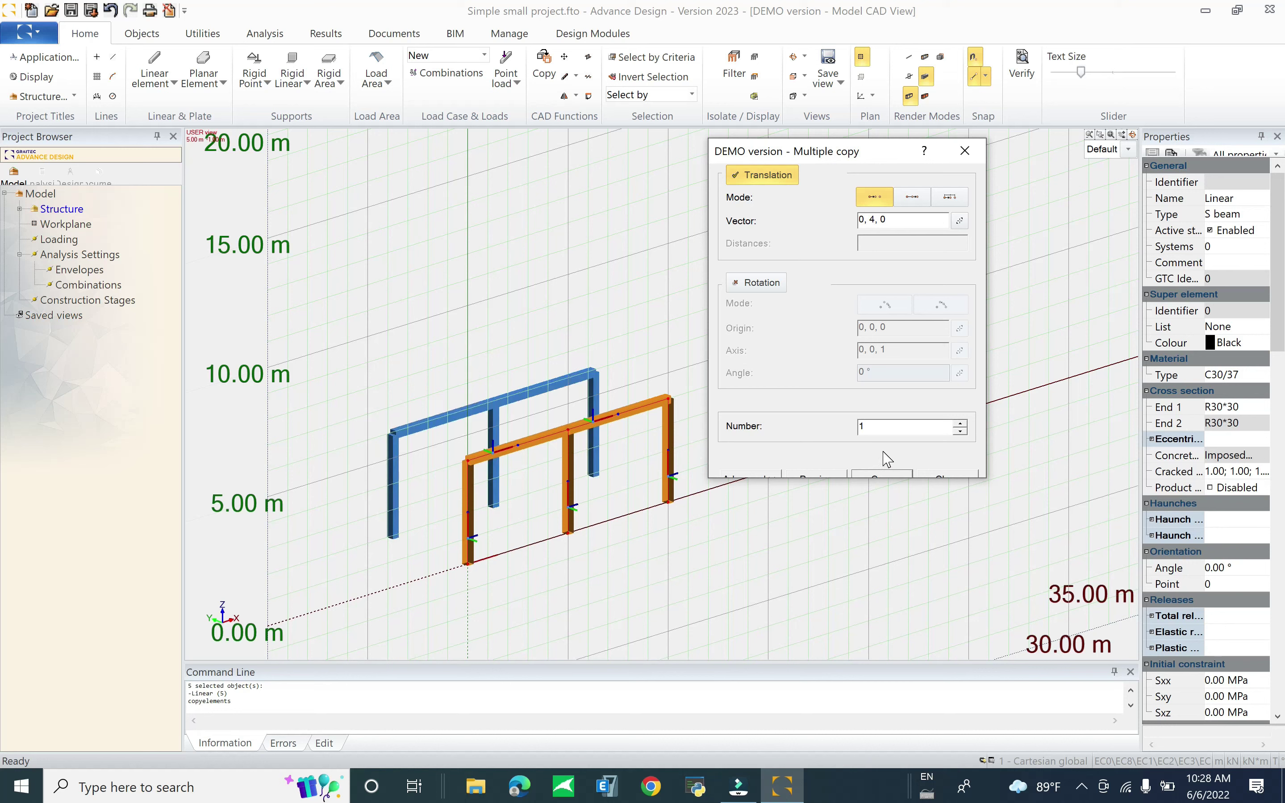
{"action": "left_click", "coordinate": [965, 151]}
{"action": "left_click", "coordinate": [740, 448]}
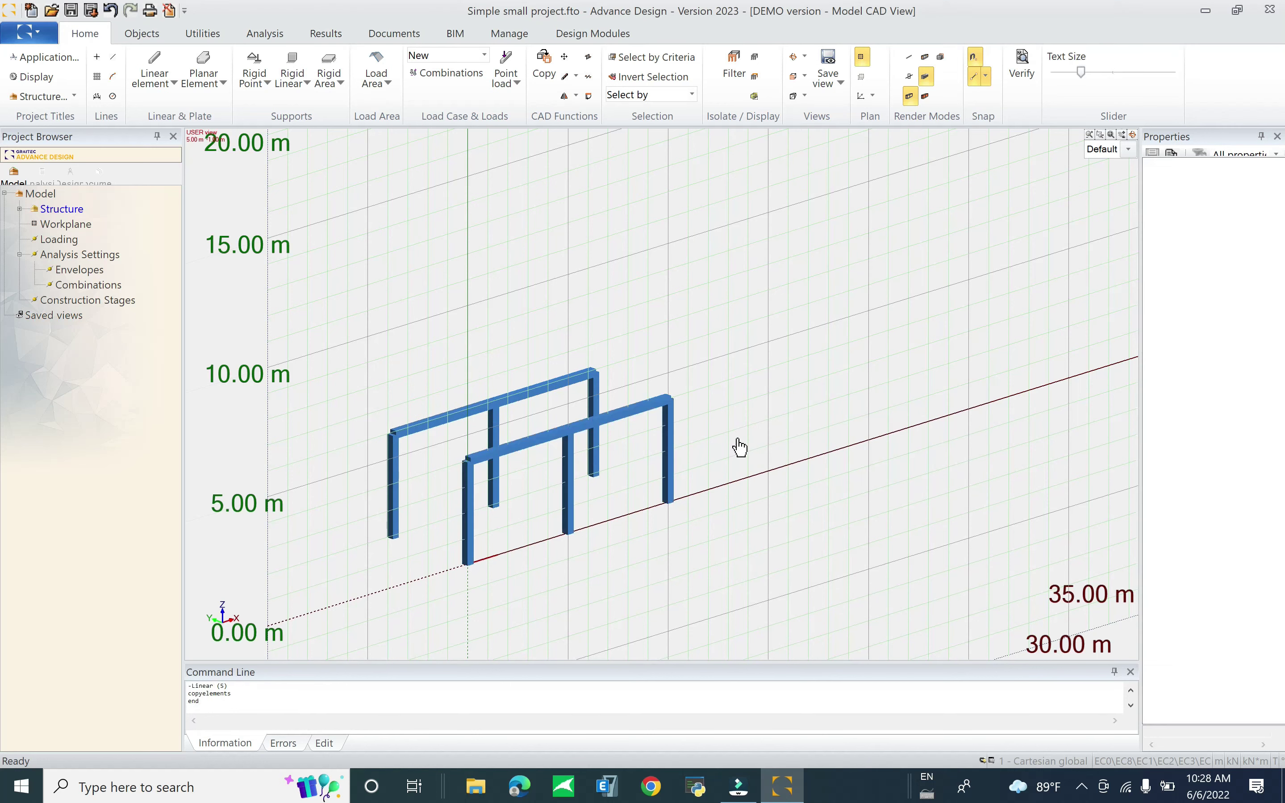
Step: Switch off the workplane display in the model view
{"action": "right_click", "coordinate": [789, 254]}
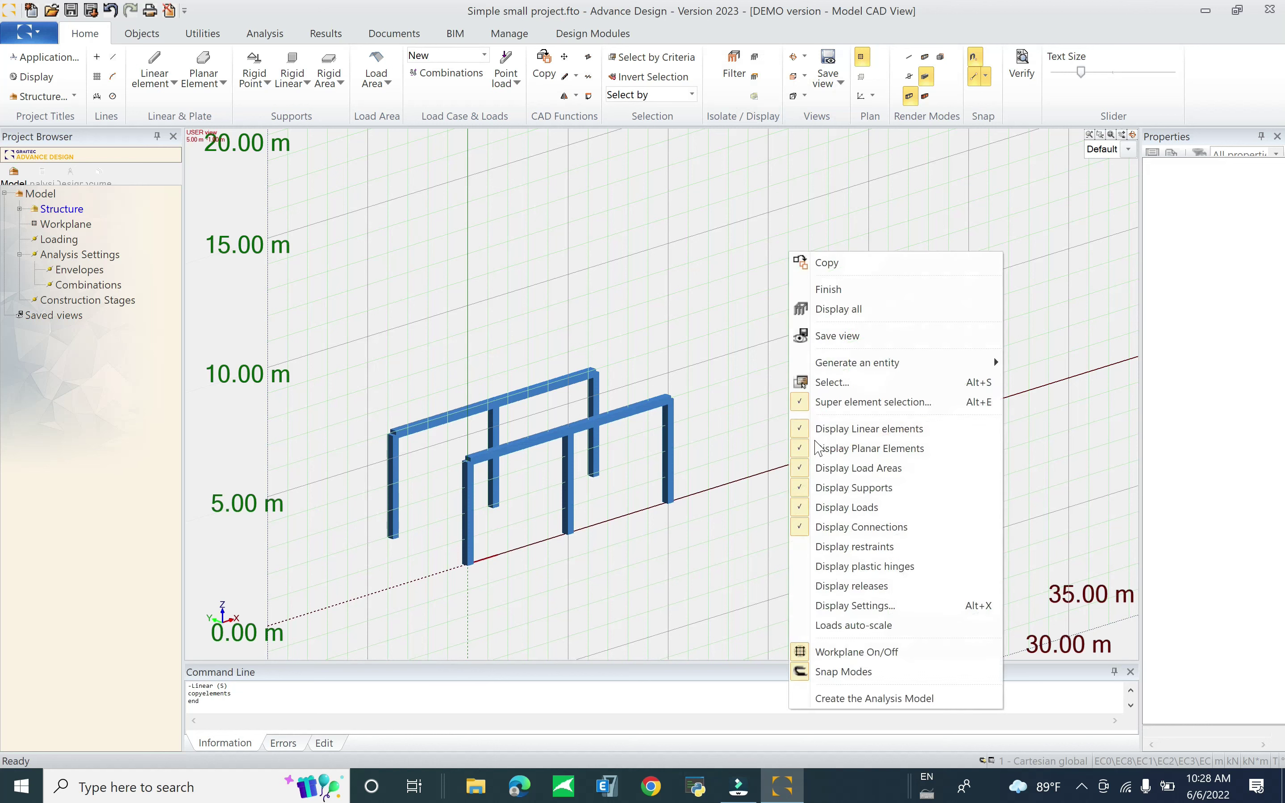
{"action": "left_click", "coordinate": [896, 661]}
{"action": "mouse_move", "coordinate": [708, 499]}
{"action": "middle_mouse_down", "text": "shift"}
{"action": "mouse_move", "coordinate": [729, 479]}
{"action": "mouse_move", "coordinate": [657, 550]}
{"action": "mouse_move", "coordinate": [600, 478]}
{"action": "mouse_move", "coordinate": [691, 496]}
{"action": "mouse_move", "coordinate": [711, 514]}
{"action": "middle_mouse_up", "text": "shift"}
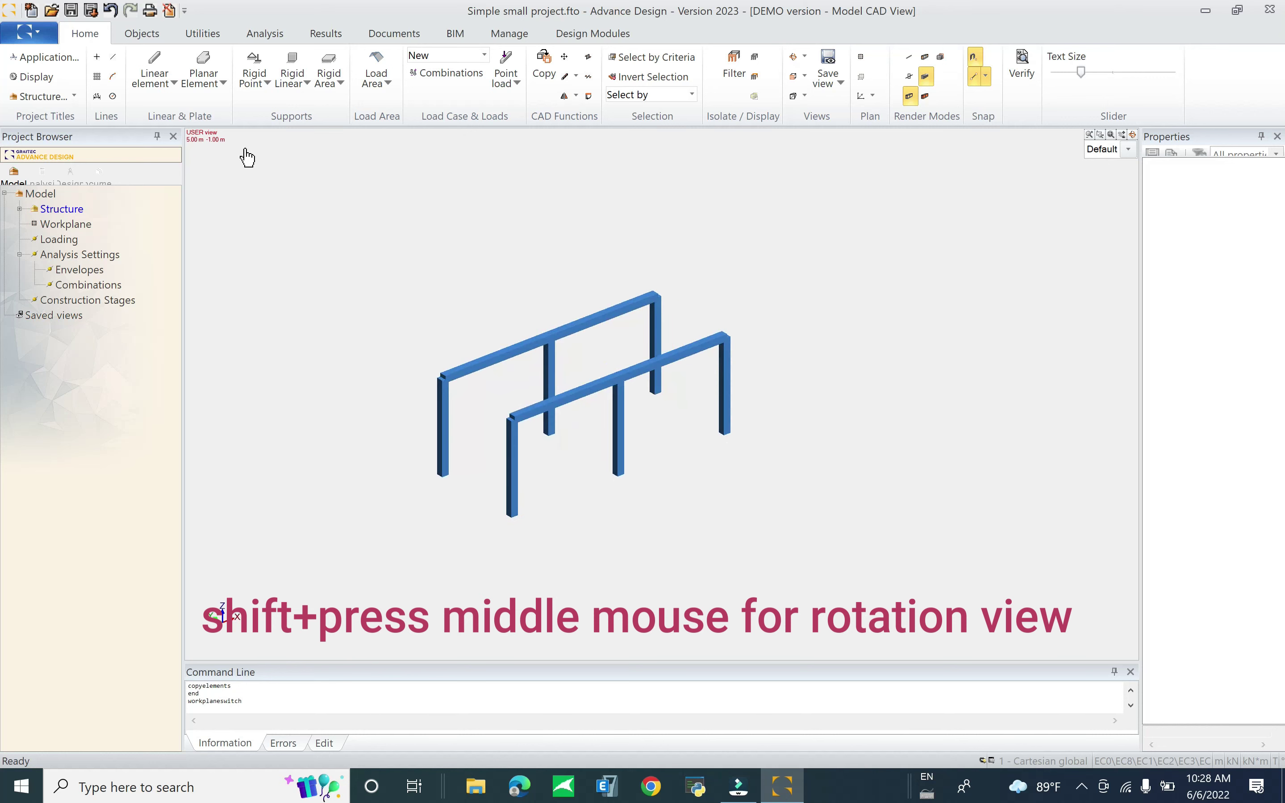
Step: Draw three transverse linear beams joining the matching column tops of the two parallel frames
{"action": "left_click", "coordinate": [154, 59]}
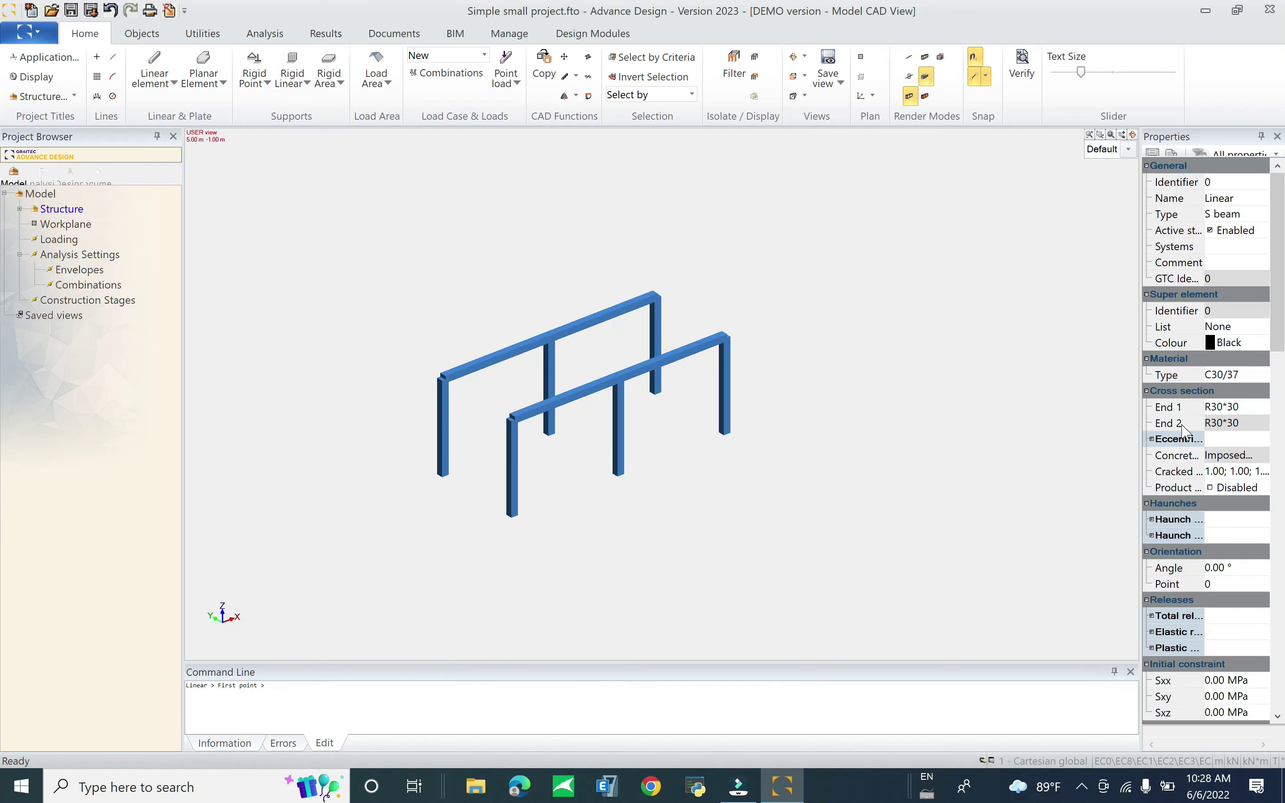
{"action": "left_click", "coordinate": [443, 376]}
{"action": "left_click", "coordinate": [511, 418]}
{"action": "left_click", "coordinate": [540, 339]}
{"action": "left_click", "coordinate": [618, 377]}
{"action": "left_click", "coordinate": [656, 292]}
{"action": "left_click", "coordinate": [724, 336]}
{"action": "key", "text": "Escape"}
{"action": "mouse_move", "coordinate": [665, 481]}
{"action": "middle_mouse_down", "text": "shift"}
{"action": "mouse_move", "coordinate": [608, 528]}
{"action": "mouse_move", "coordinate": [542, 462]}
{"action": "mouse_move", "coordinate": [567, 444]}
{"action": "mouse_move", "coordinate": [691, 427]}
{"action": "mouse_move", "coordinate": [568, 459]}
{"action": "mouse_move", "coordinate": [579, 441]}
{"action": "mouse_move", "coordinate": [584, 451]}
{"action": "middle_mouse_up", "text": "shift"}
{"action": "key", "text": "Escape"}
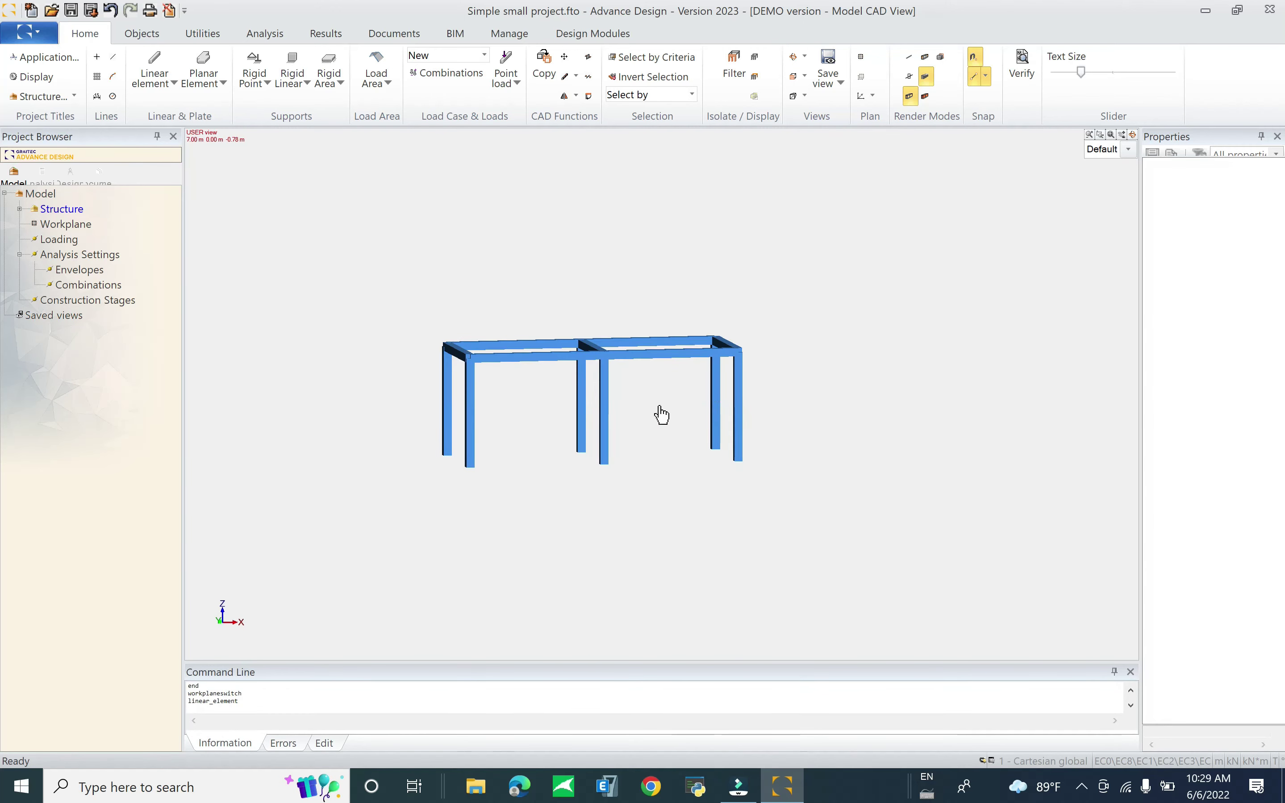
Step: Assign rigid point supports to the columns' bases with the restraint type set to Pinned
{"action": "left_click_drag", "start_coordinate": [783, 391], "coordinate": [396, 426]}
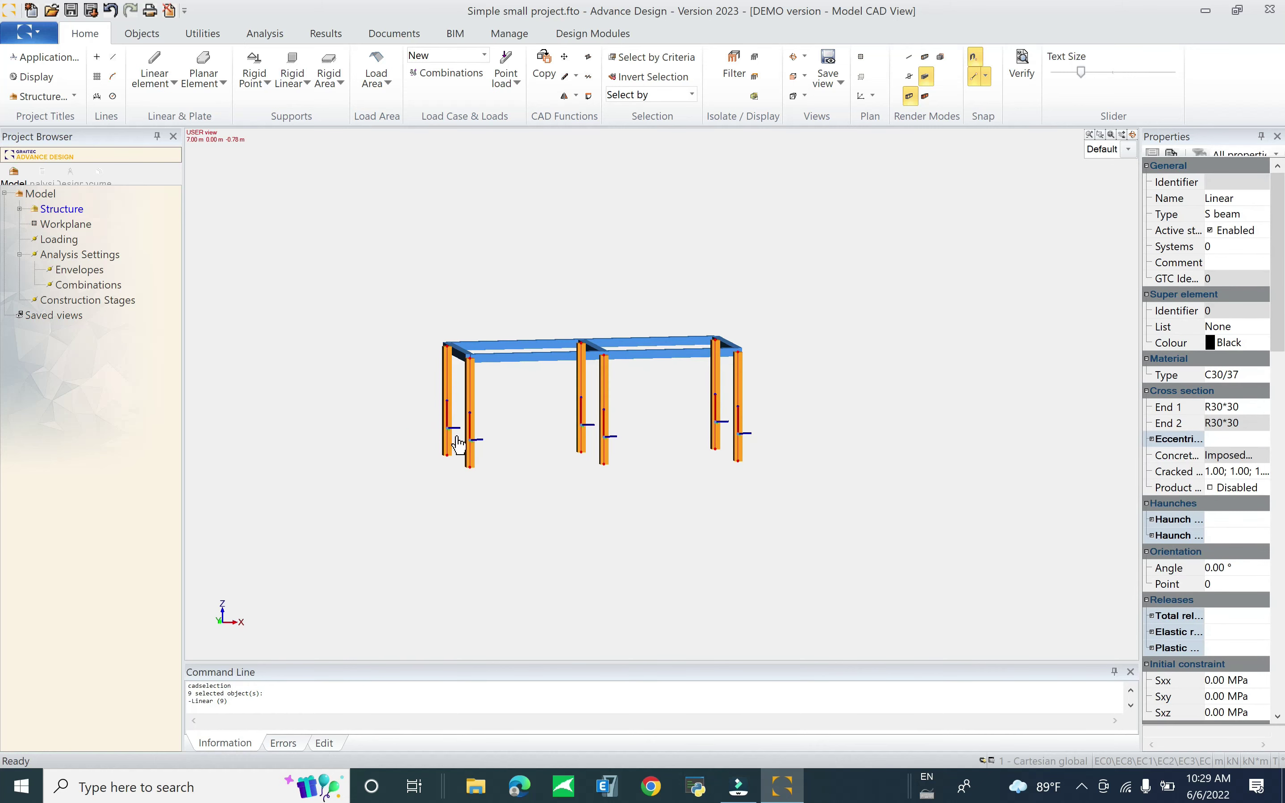
{"action": "right_click", "coordinate": [472, 424]}
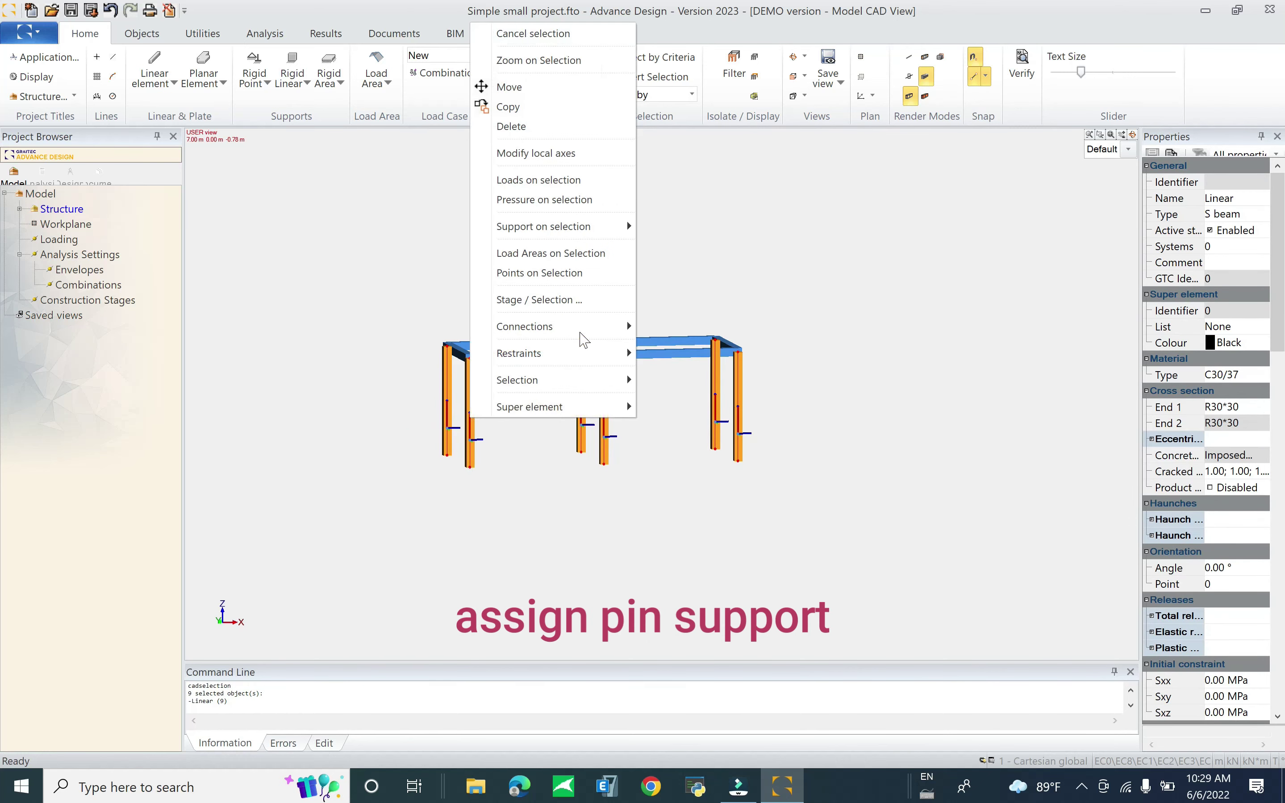
{"action": "mouse_move", "coordinate": [611, 226]}
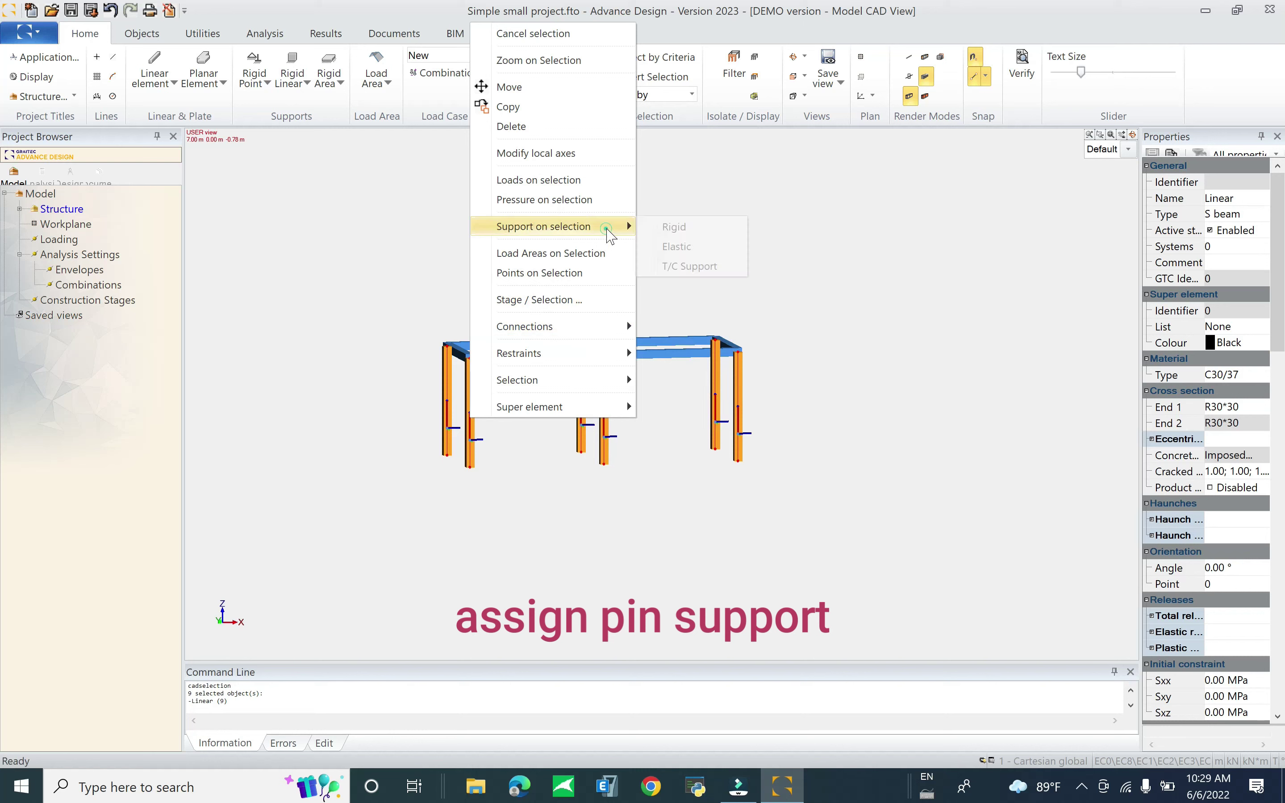
{"action": "left_click", "coordinate": [664, 225]}
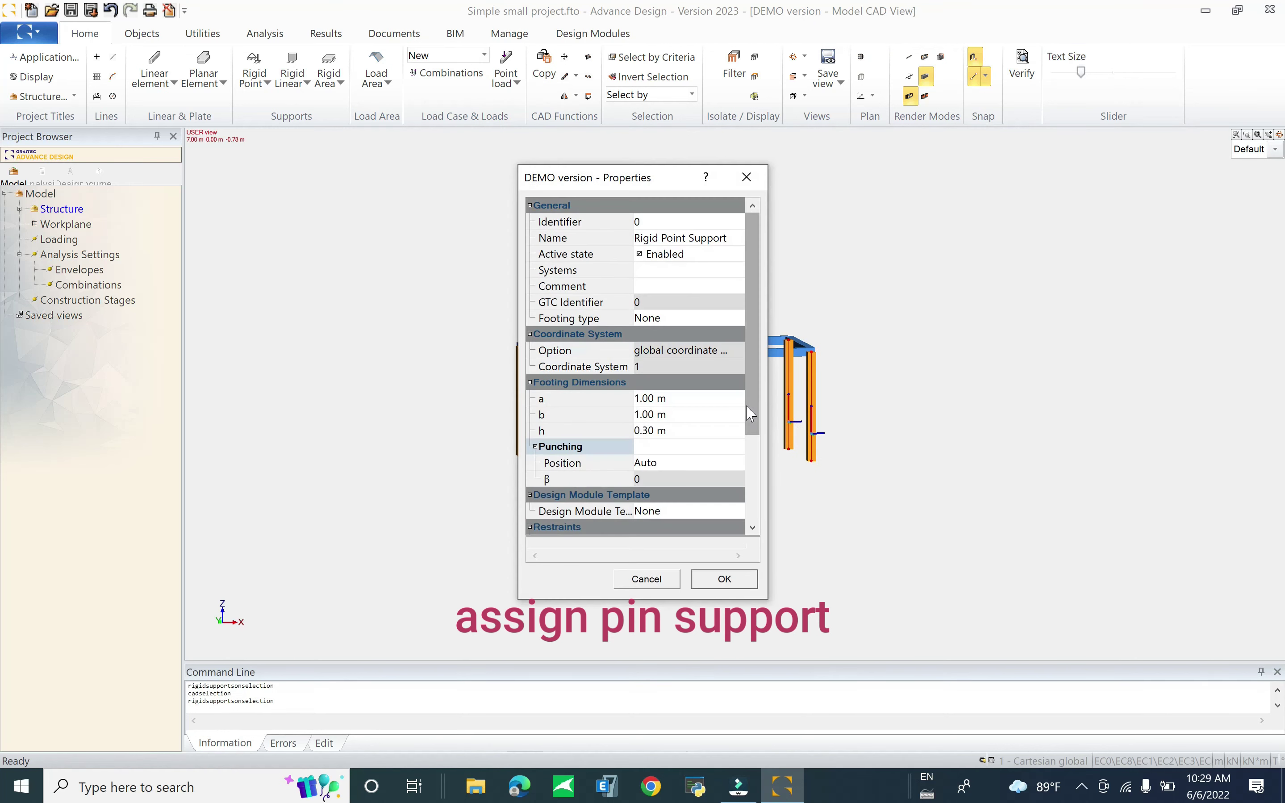
{"action": "scroll", "coordinate": [749, 403], "scroll_direction": "down", "scroll_amount": 3}
{"action": "left_click", "coordinate": [738, 413]}
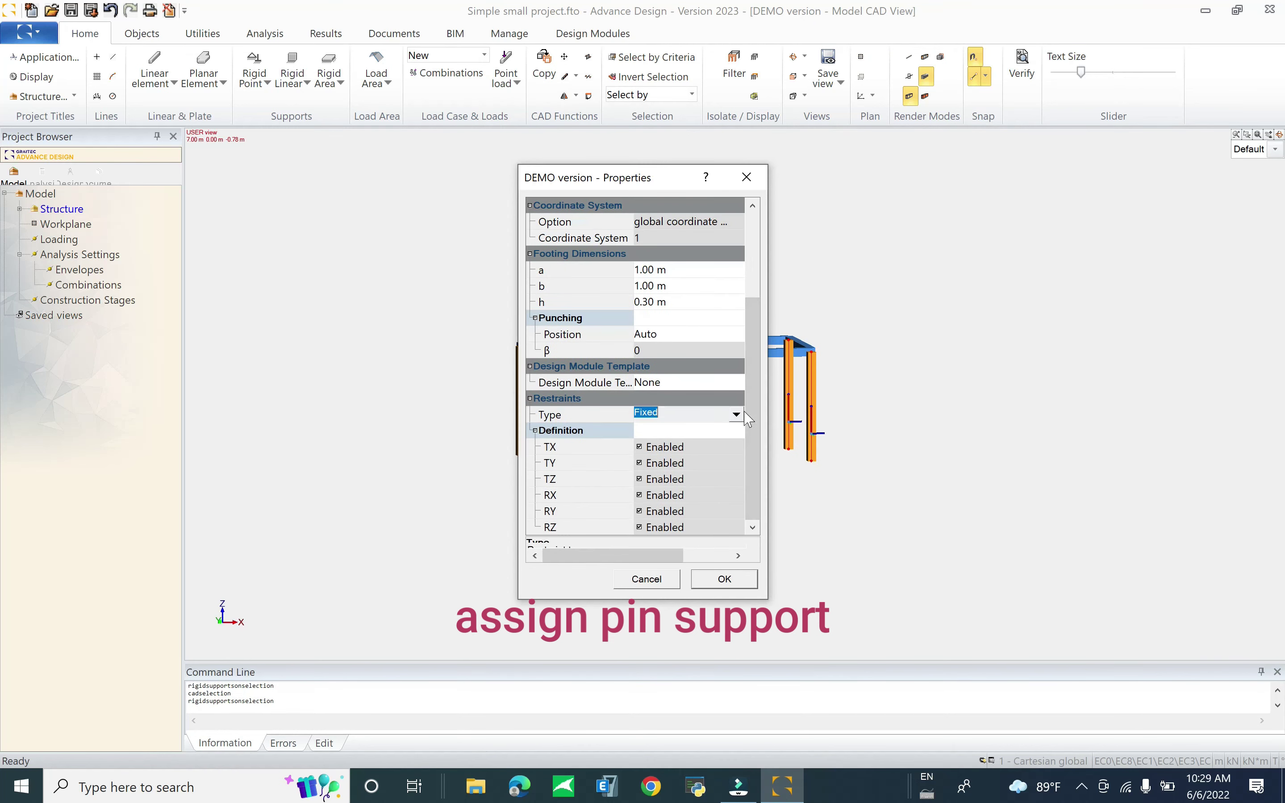
{"action": "left_click", "coordinate": [736, 413]}
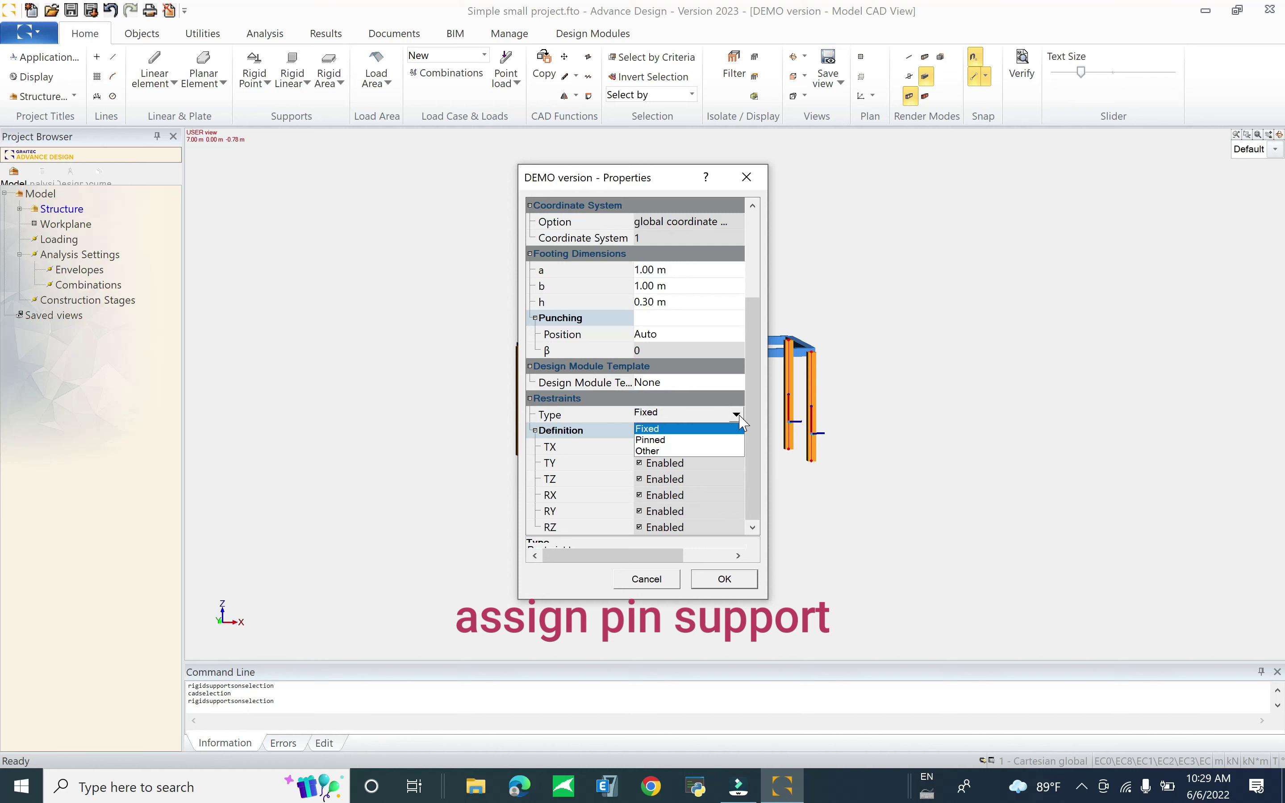
{"action": "left_click", "coordinate": [658, 440]}
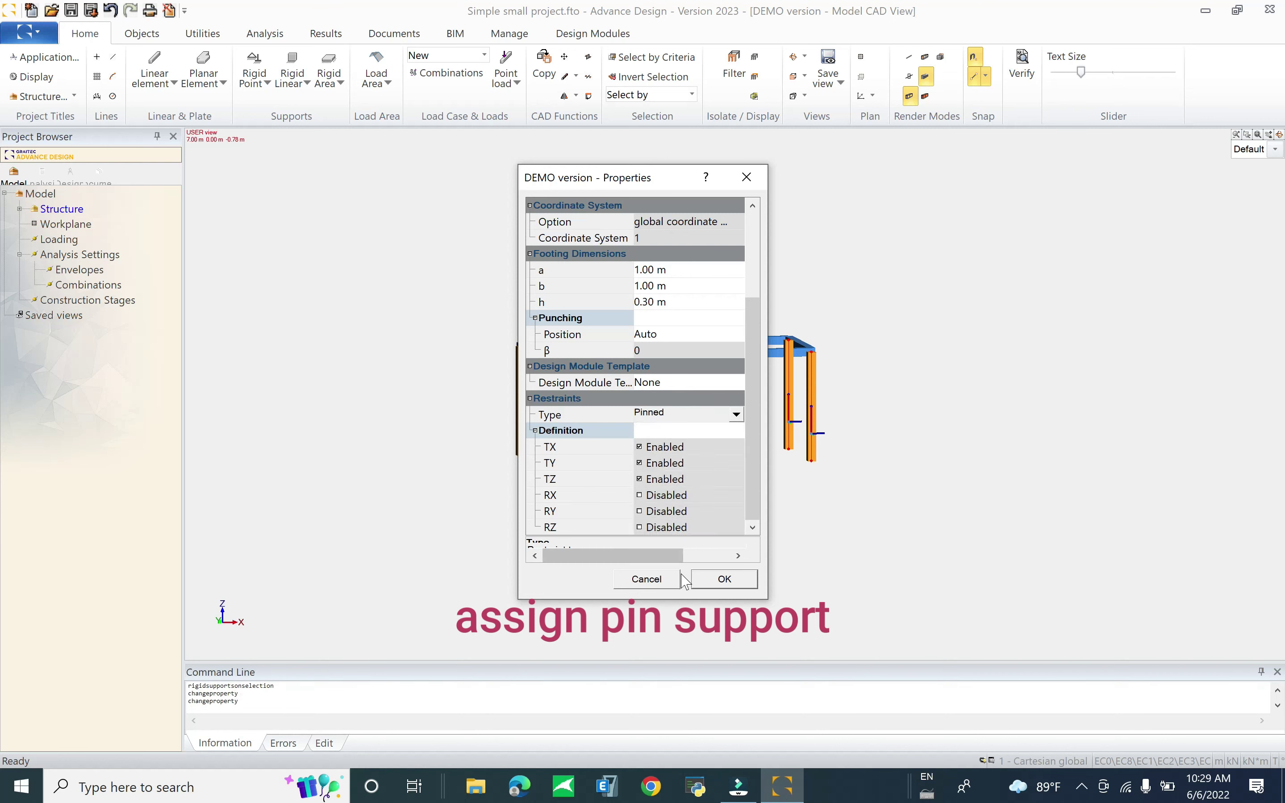
{"action": "left_click", "coordinate": [725, 579]}
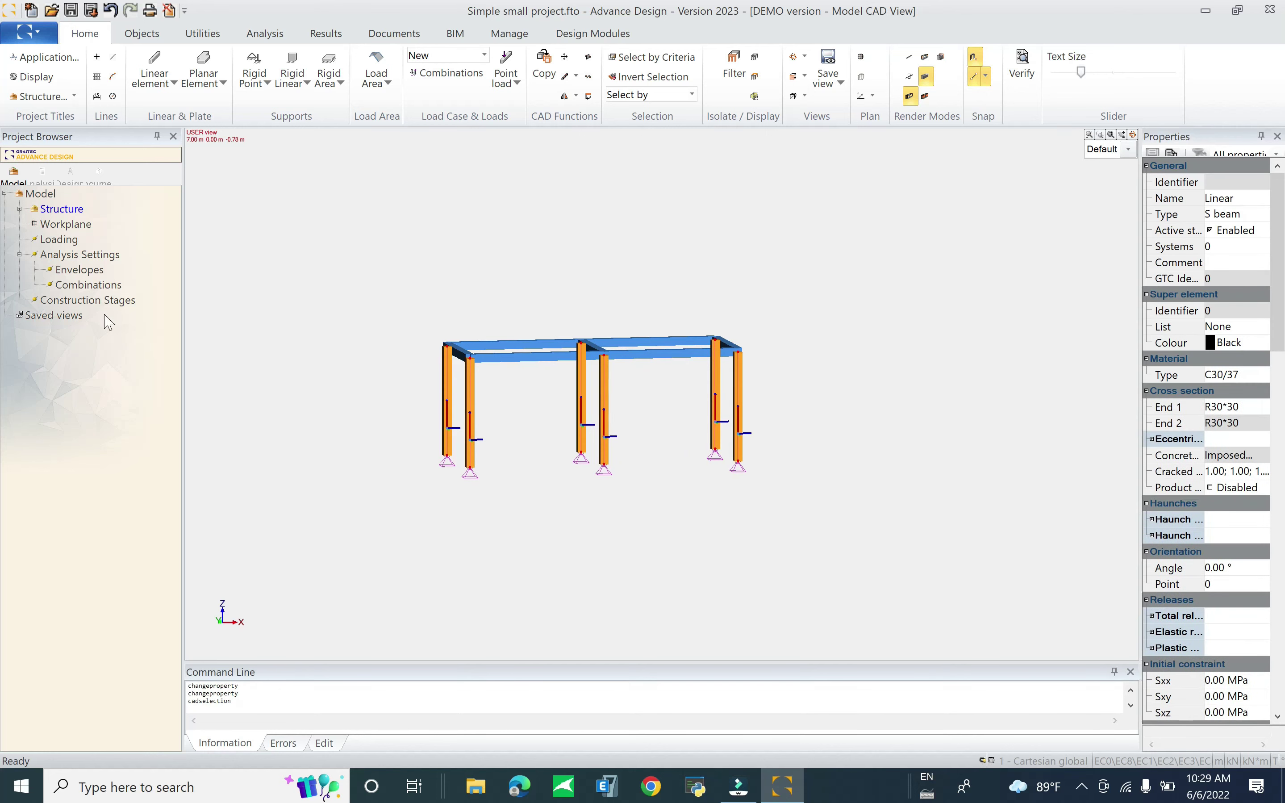
Step: Create a system named "support" under Structure and move all the rigid point supports into it
{"action": "left_click", "coordinate": [20, 209]}
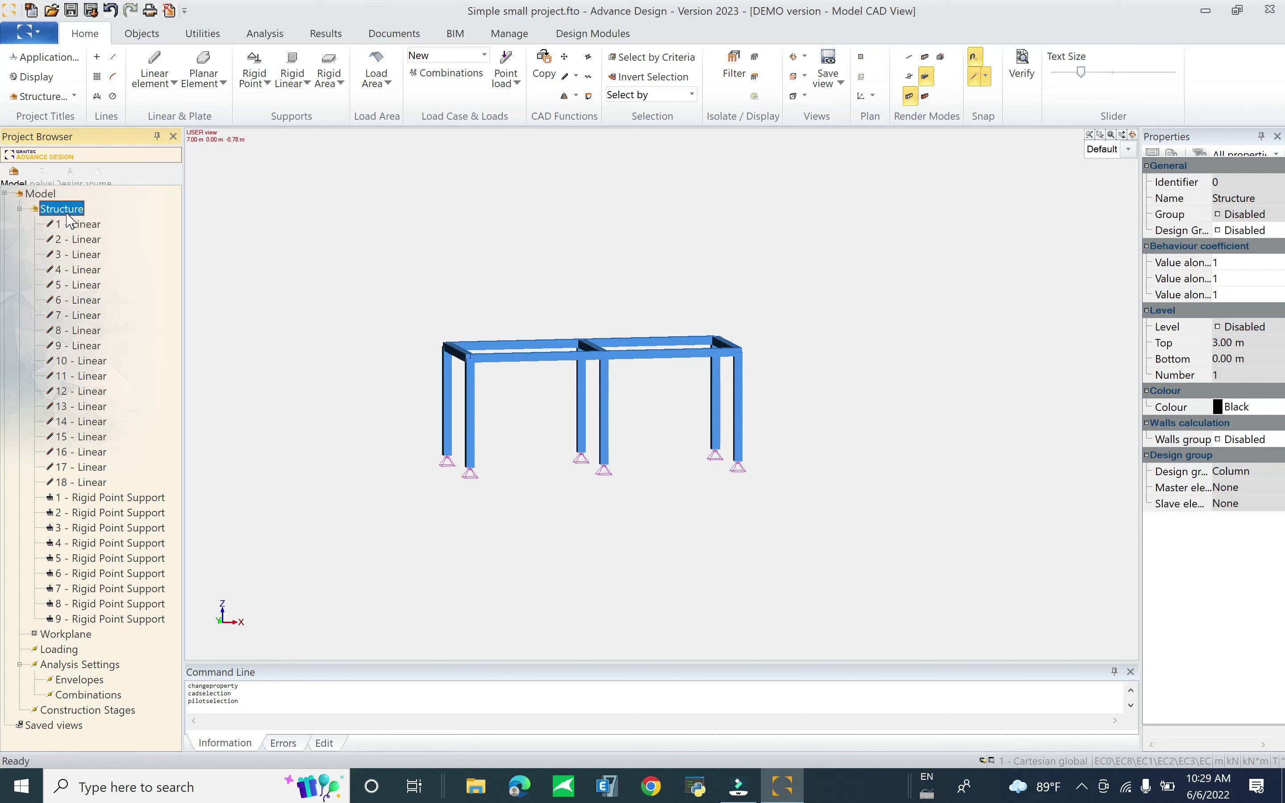
{"action": "key", "text": "F6"}
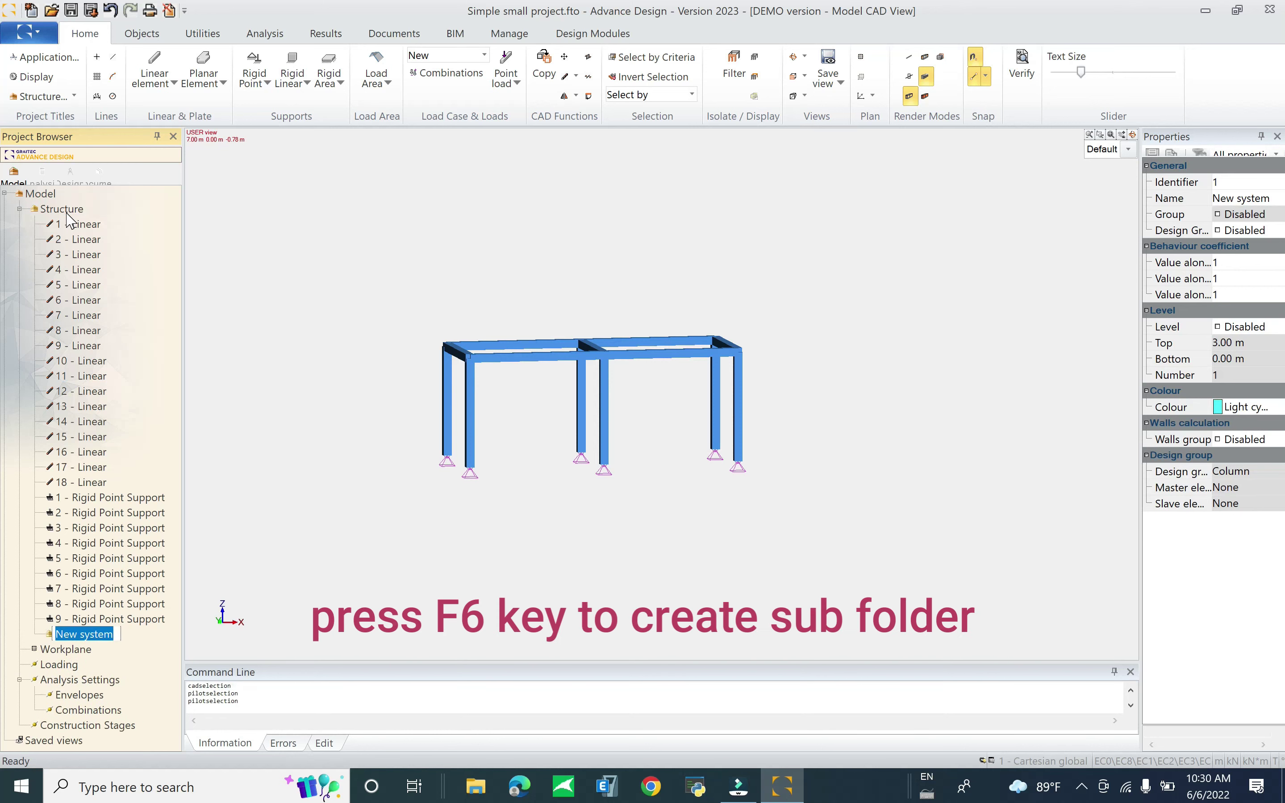
{"action": "type", "text": "support"}
{"action": "key", "text": "Return"}
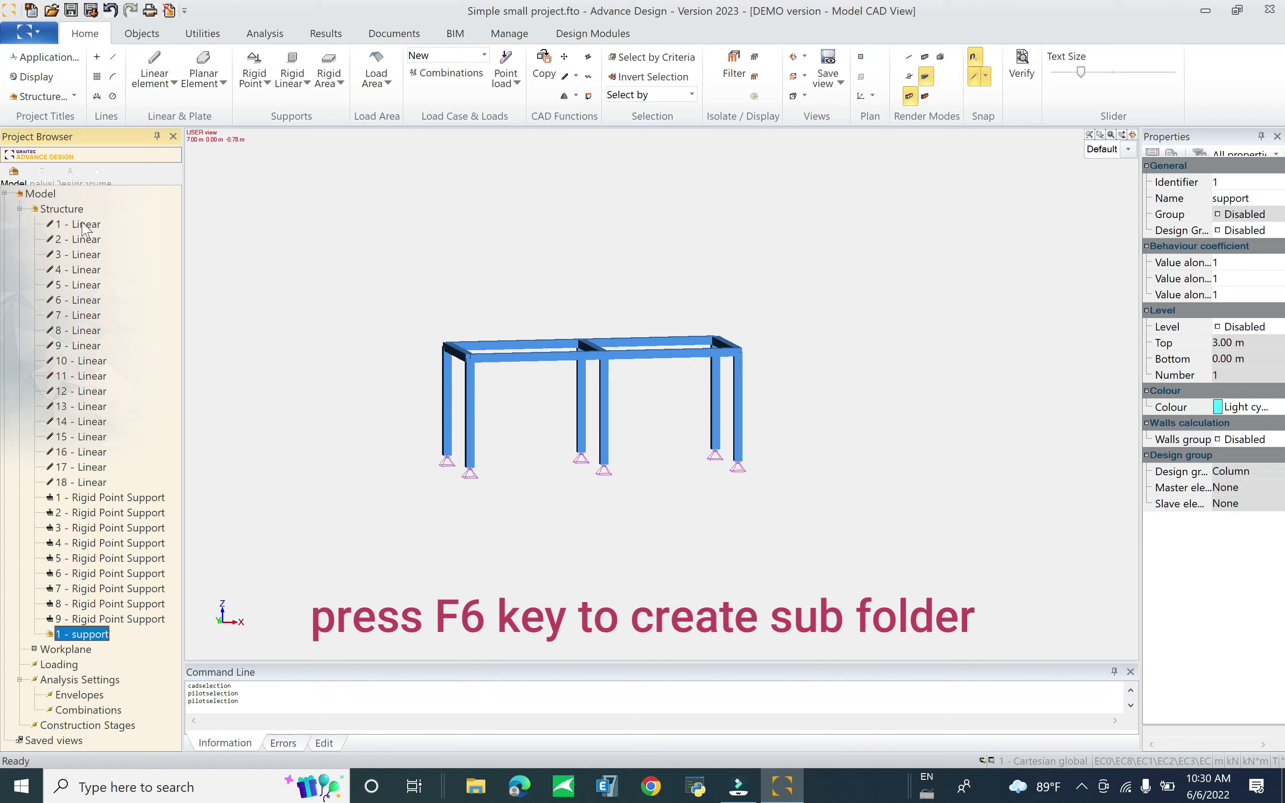
{"action": "left_click", "coordinate": [83, 500]}
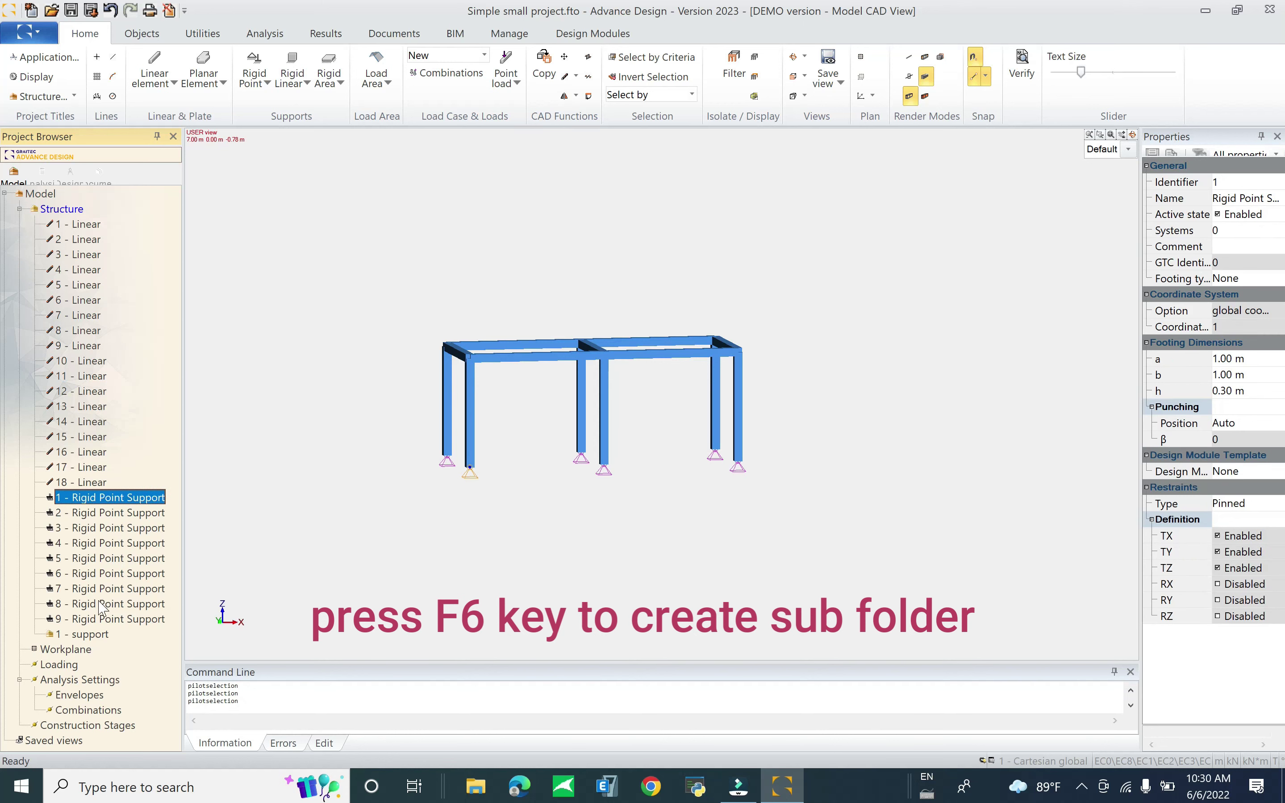
{"action": "left_click", "coordinate": [98, 620], "text": "shift"}
{"action": "left_click_drag", "start_coordinate": [112, 508], "coordinate": [95, 637]}
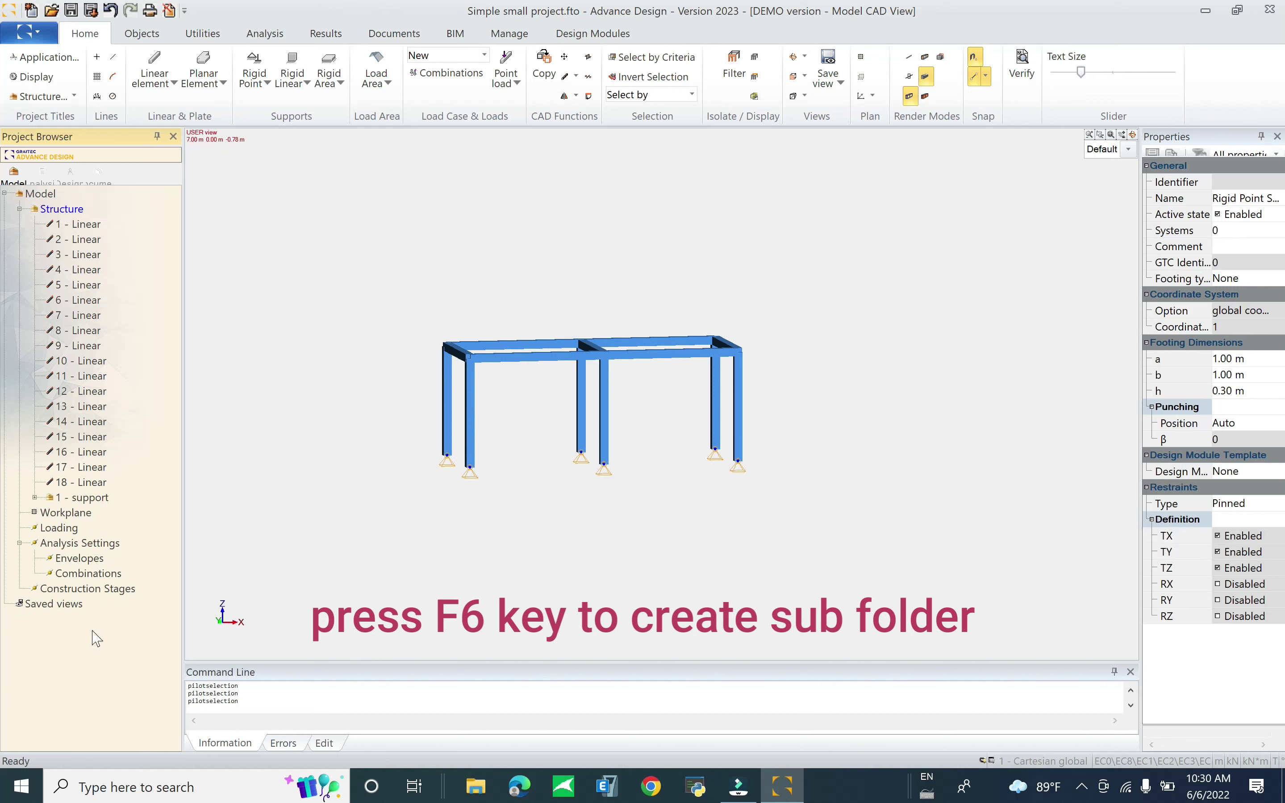
Step: Create two more systems under Structure, named "Beam" and "column"
{"action": "left_click", "coordinate": [62, 211]}
{"action": "key", "text": "F6"}
{"action": "type", "text": "Beam"}
{"action": "key", "text": "Return"}
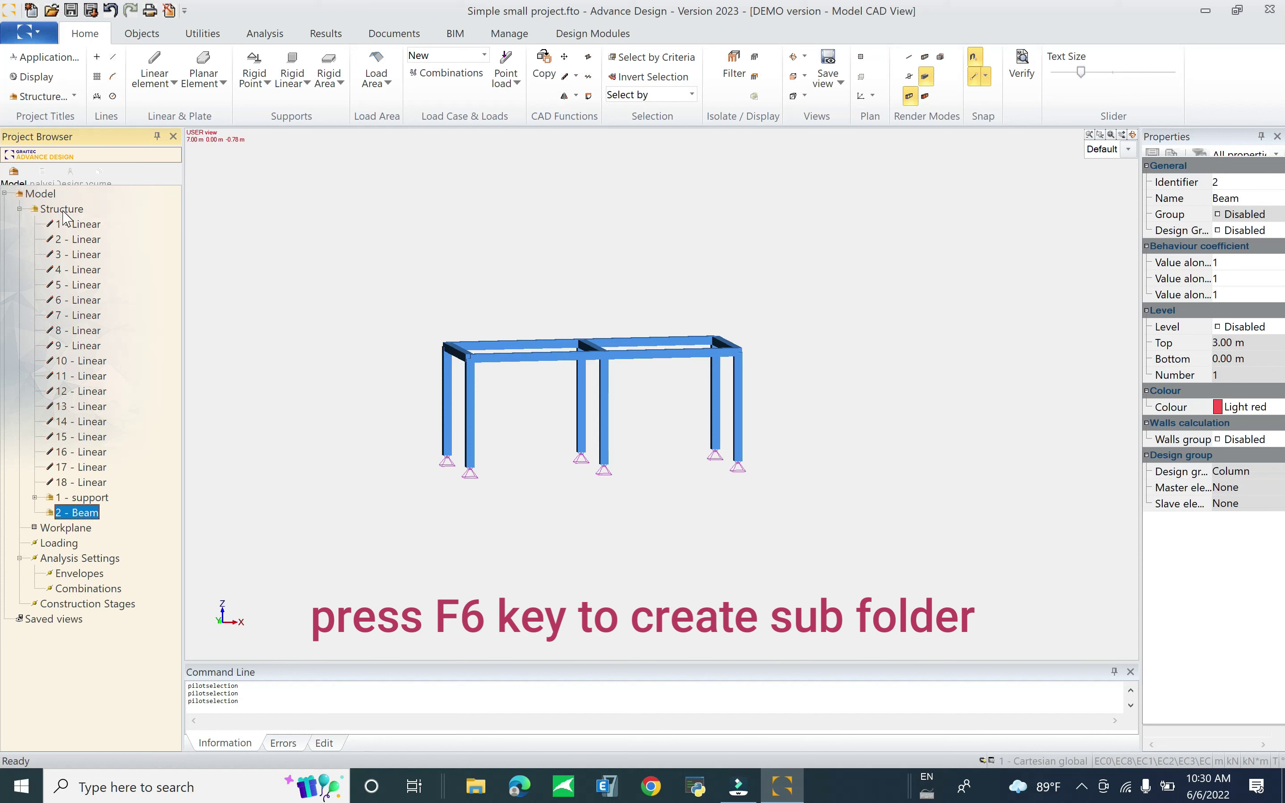
{"action": "left_click", "coordinate": [63, 211]}
{"action": "key", "text": "F6"}
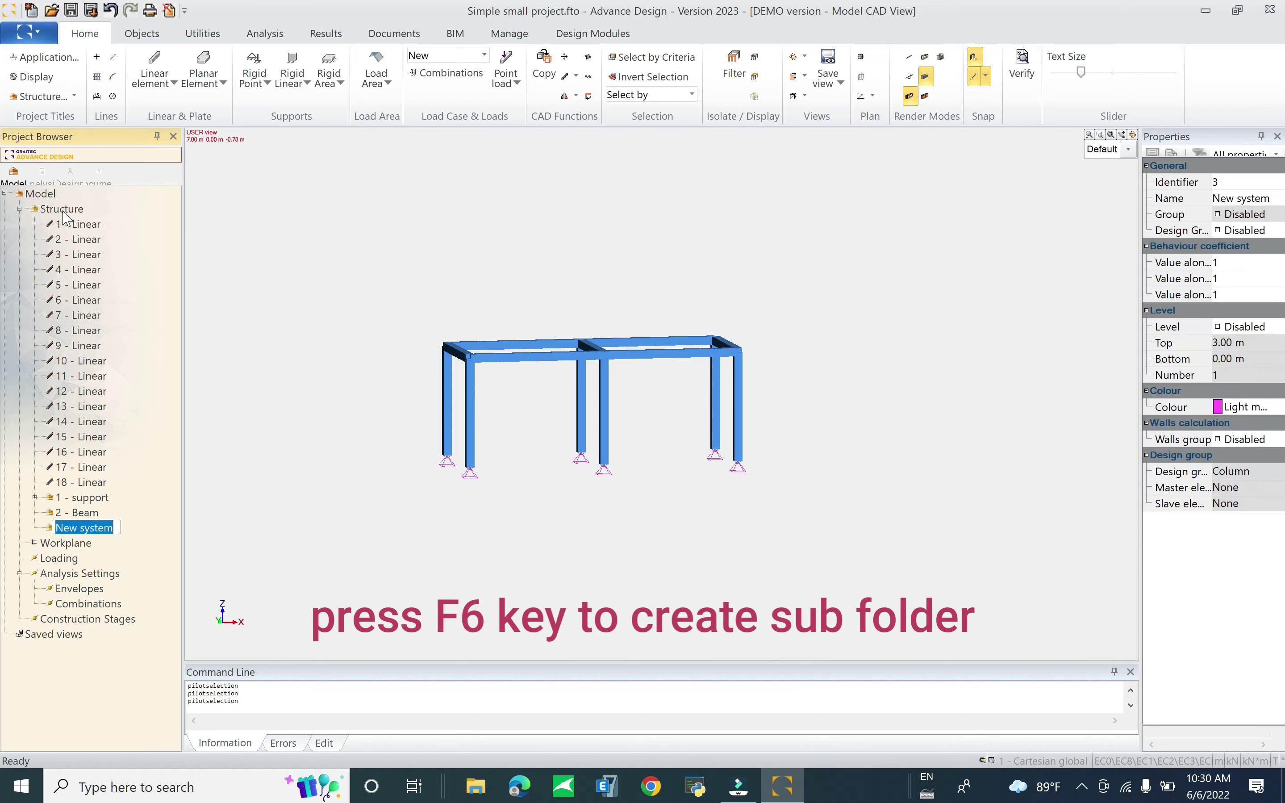
{"action": "type", "text": "colum"}
{"action": "key", "text": "Return"}
Step: Create two more systems under Structure, named "slab" and "stair"
{"action": "left_click", "coordinate": [62, 211]}
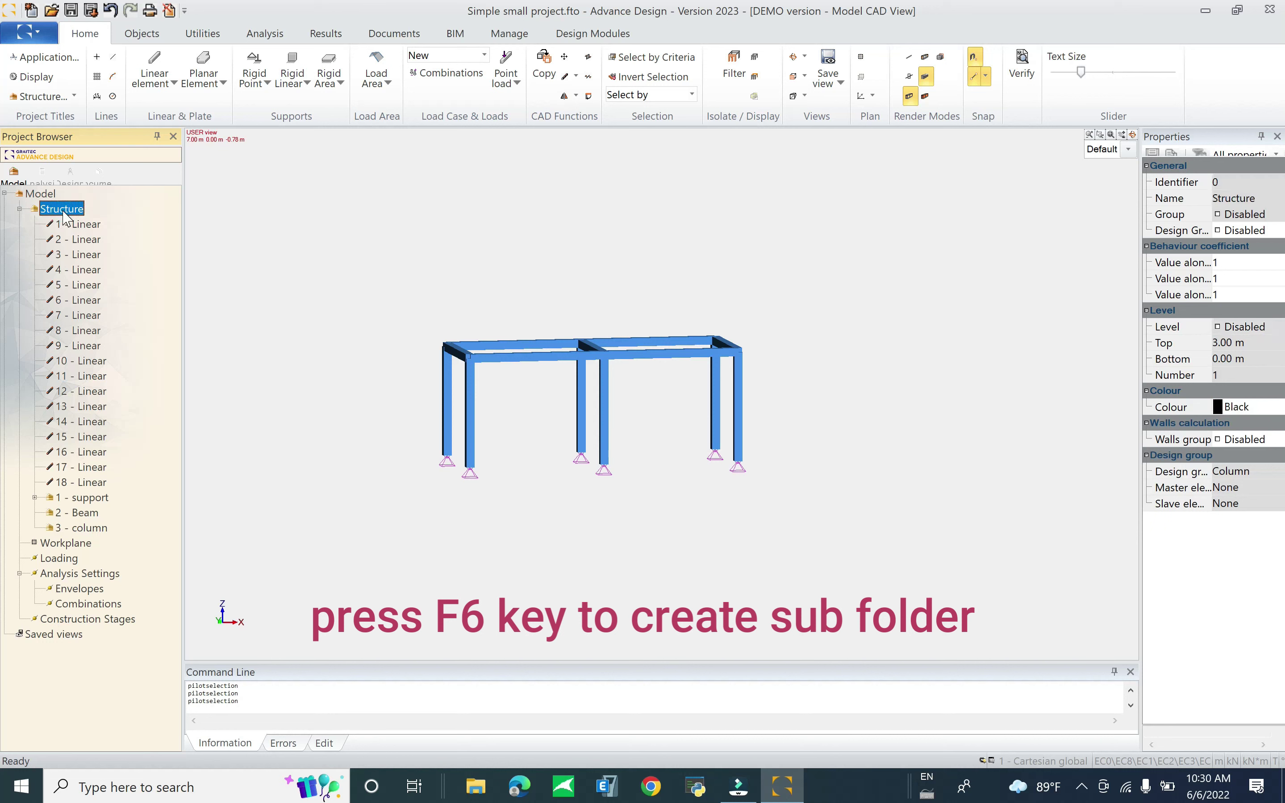
{"action": "key", "text": "F6"}
{"action": "type", "text": "slv"}
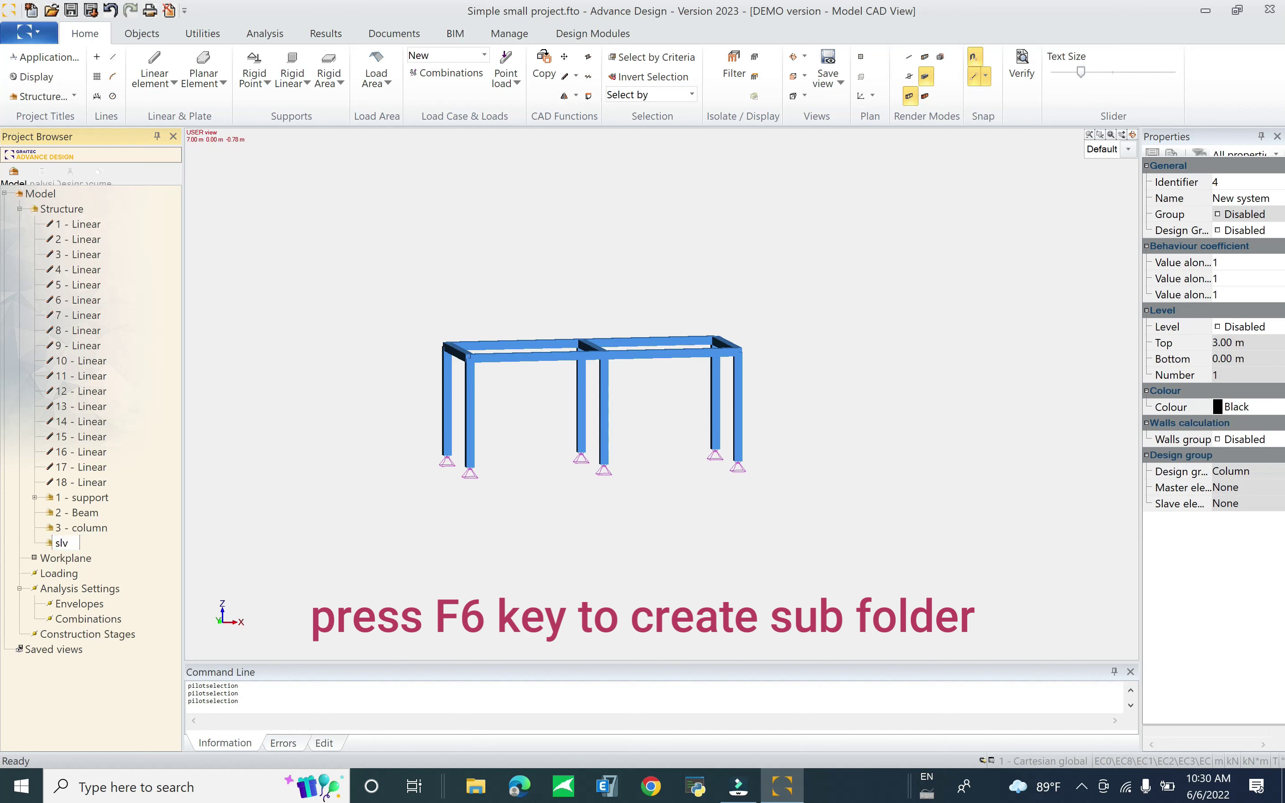
{"action": "type", "text": "b"}
{"action": "key", "text": "Return"}
{"action": "left_click", "coordinate": [59, 211]}
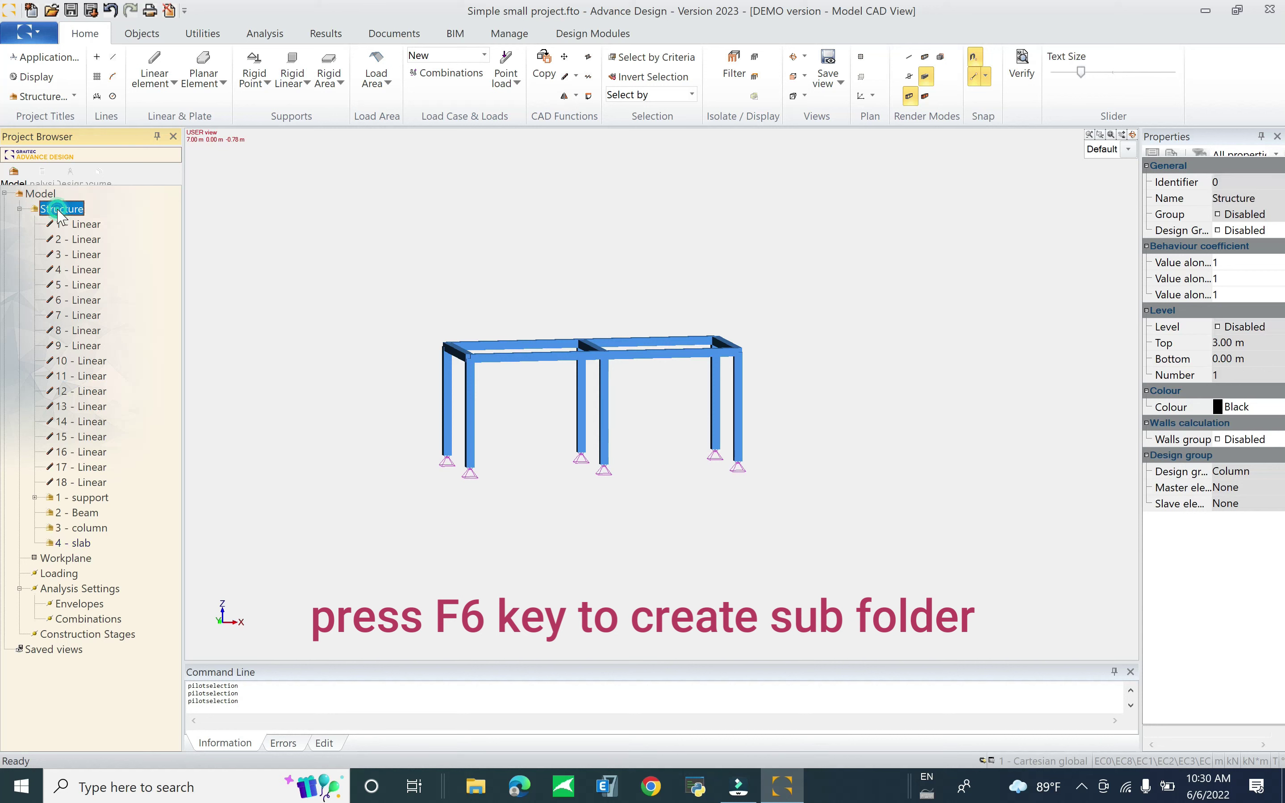
{"action": "key", "text": "F6"}
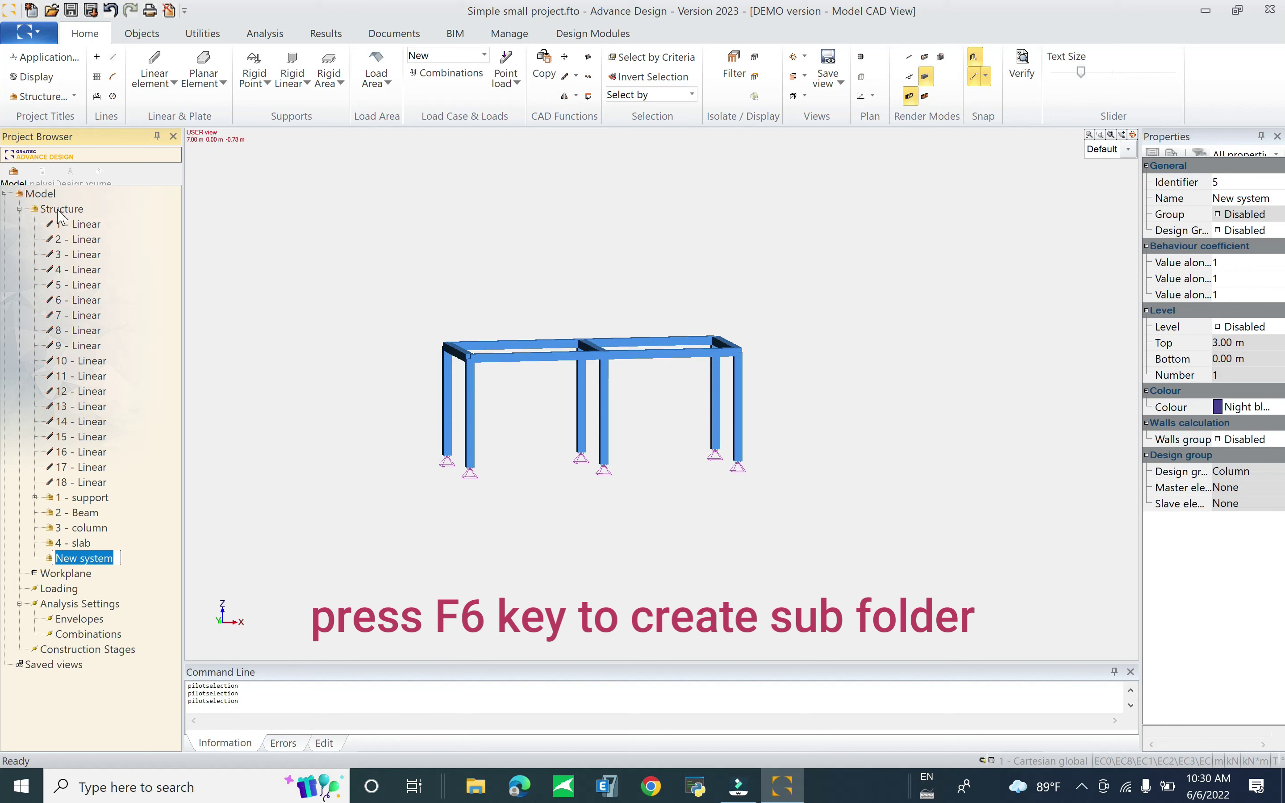
{"action": "type", "text": "stair"}
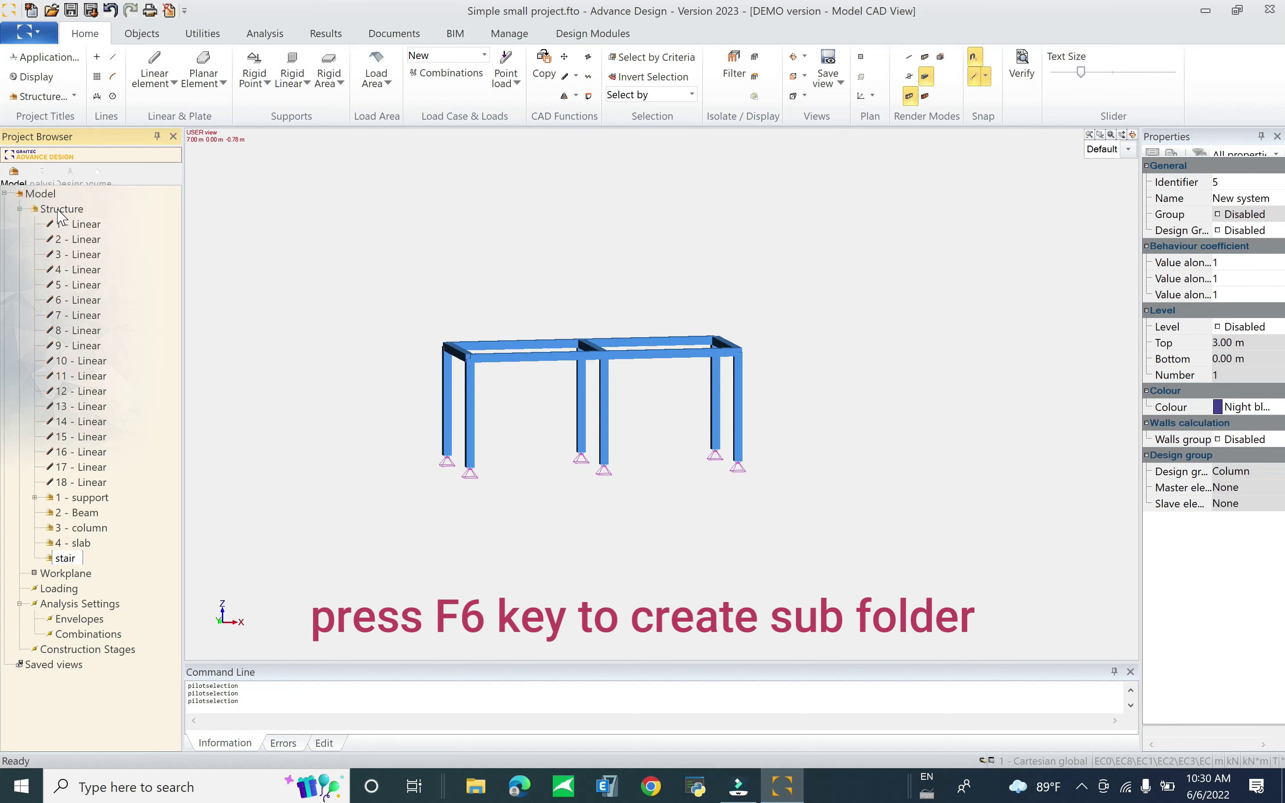
{"action": "key", "text": "Return"}
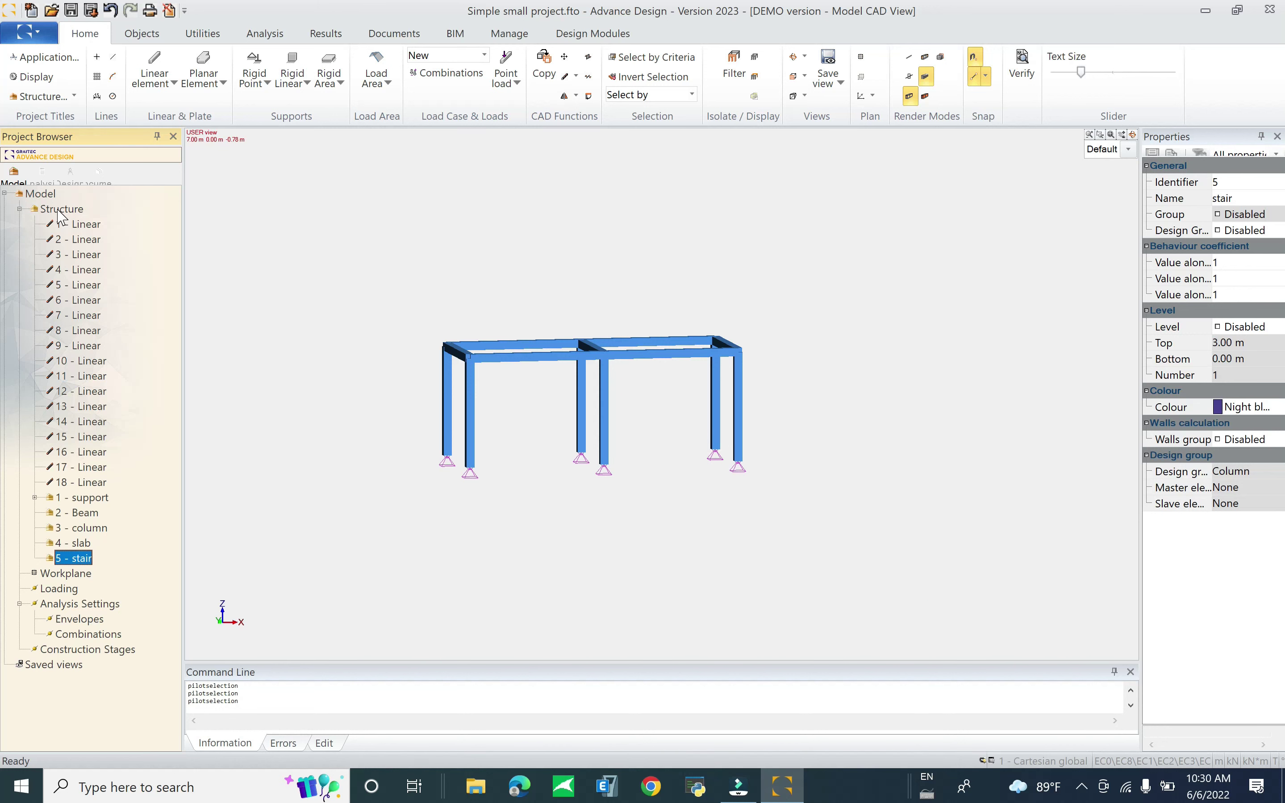
Step: Select all the column elements and move them into the "column" system
{"action": "left_click_drag", "start_coordinate": [820, 399], "coordinate": [351, 427]}
{"action": "left_click_drag", "start_coordinate": [84, 305], "coordinate": [93, 531]}
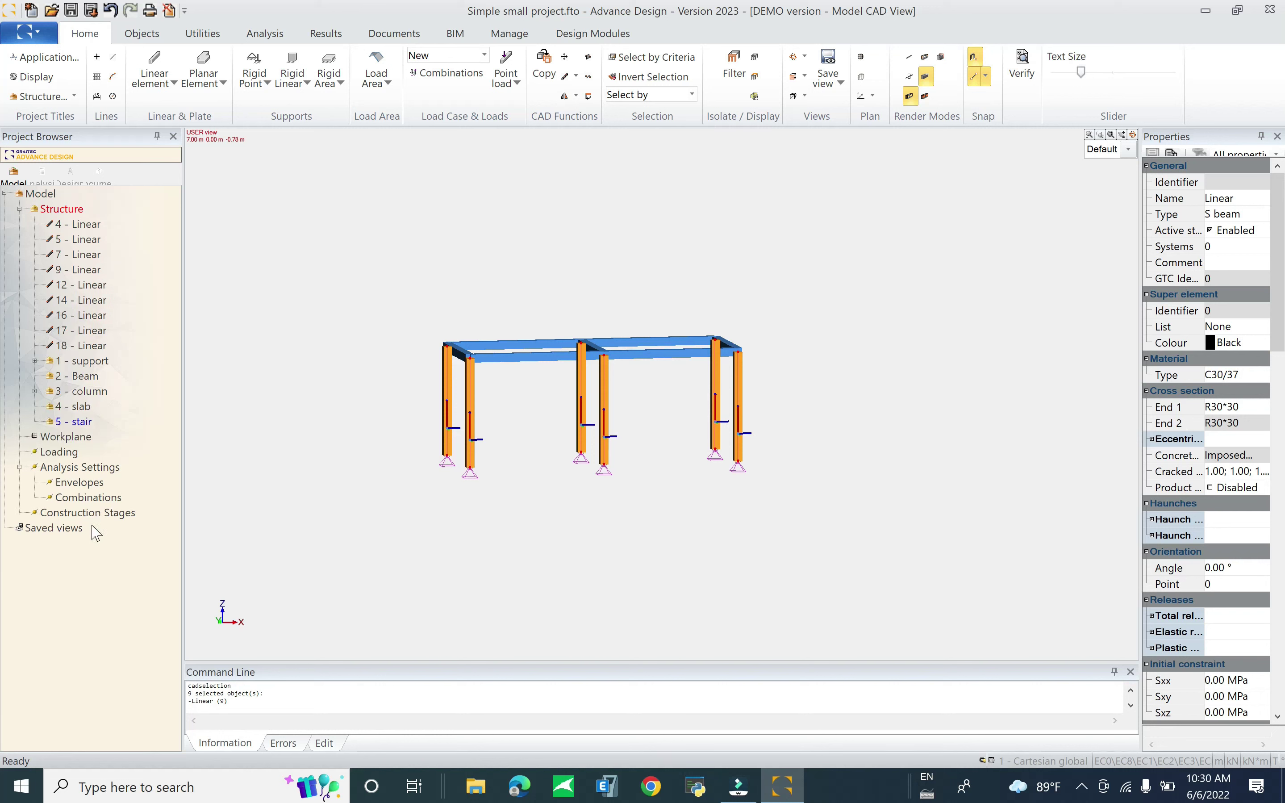
{"action": "left_click", "coordinate": [88, 362]}
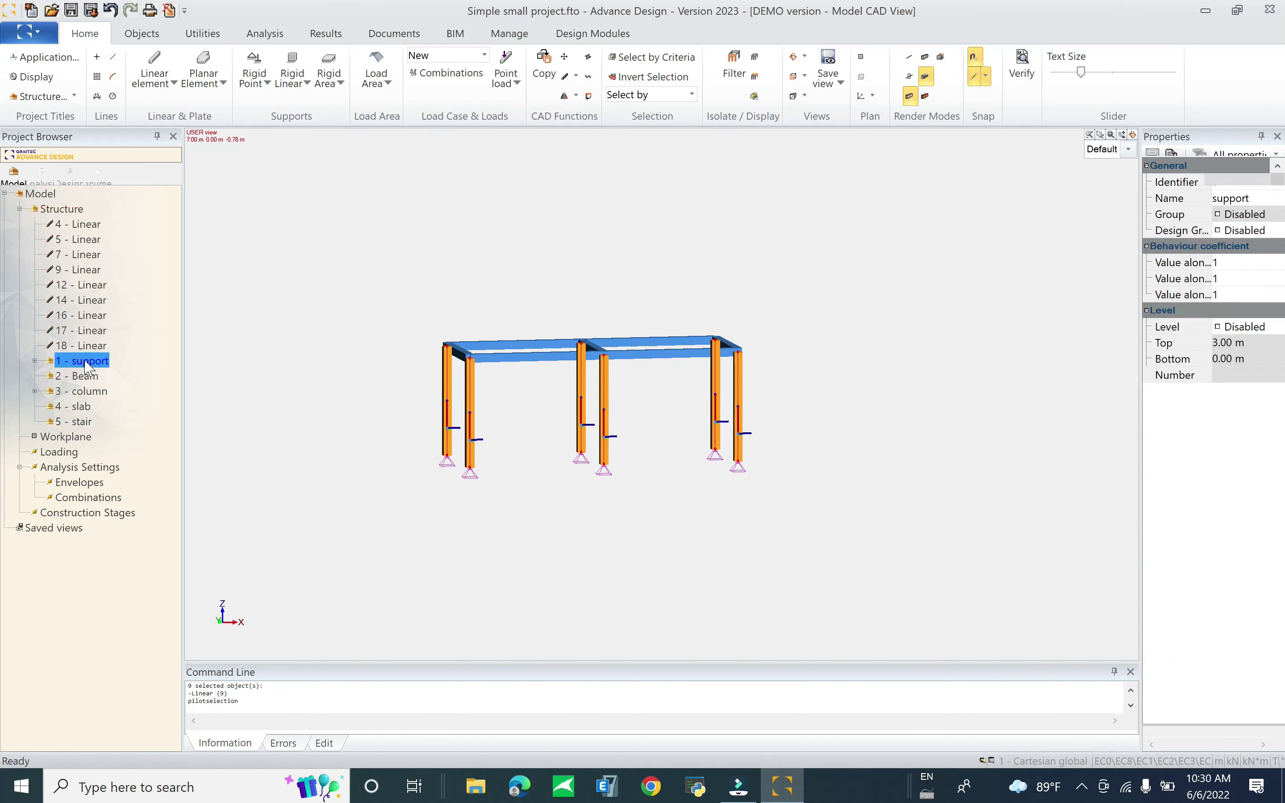
{"action": "left_click", "coordinate": [90, 393]}
Step: Move all the remaining beam elements into the "Beam" system and check the whole Structure's display
{"action": "left_click_drag", "start_coordinate": [937, 291], "coordinate": [376, 432]}
{"action": "left_click_drag", "start_coordinate": [82, 244], "coordinate": [82, 379]}
{"action": "left_click", "coordinate": [76, 239]}
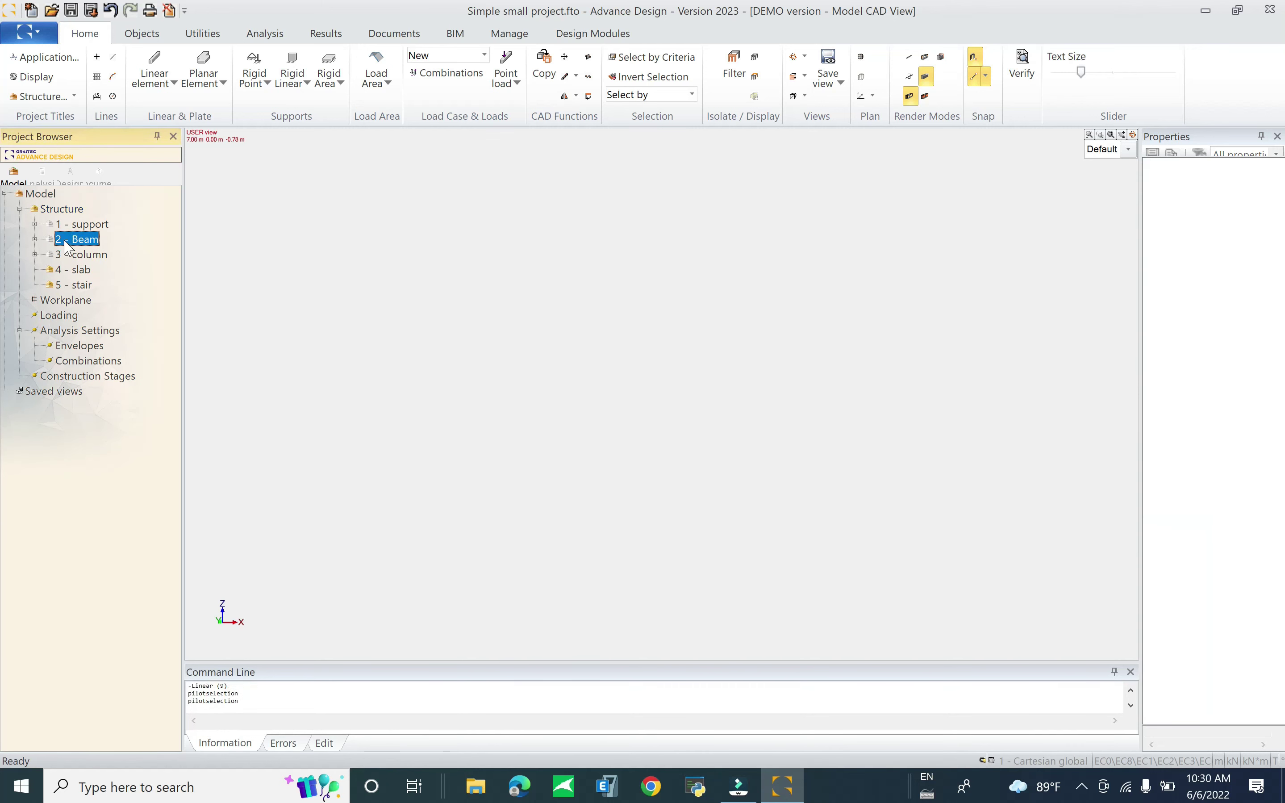
{"action": "left_click", "coordinate": [71, 211]}
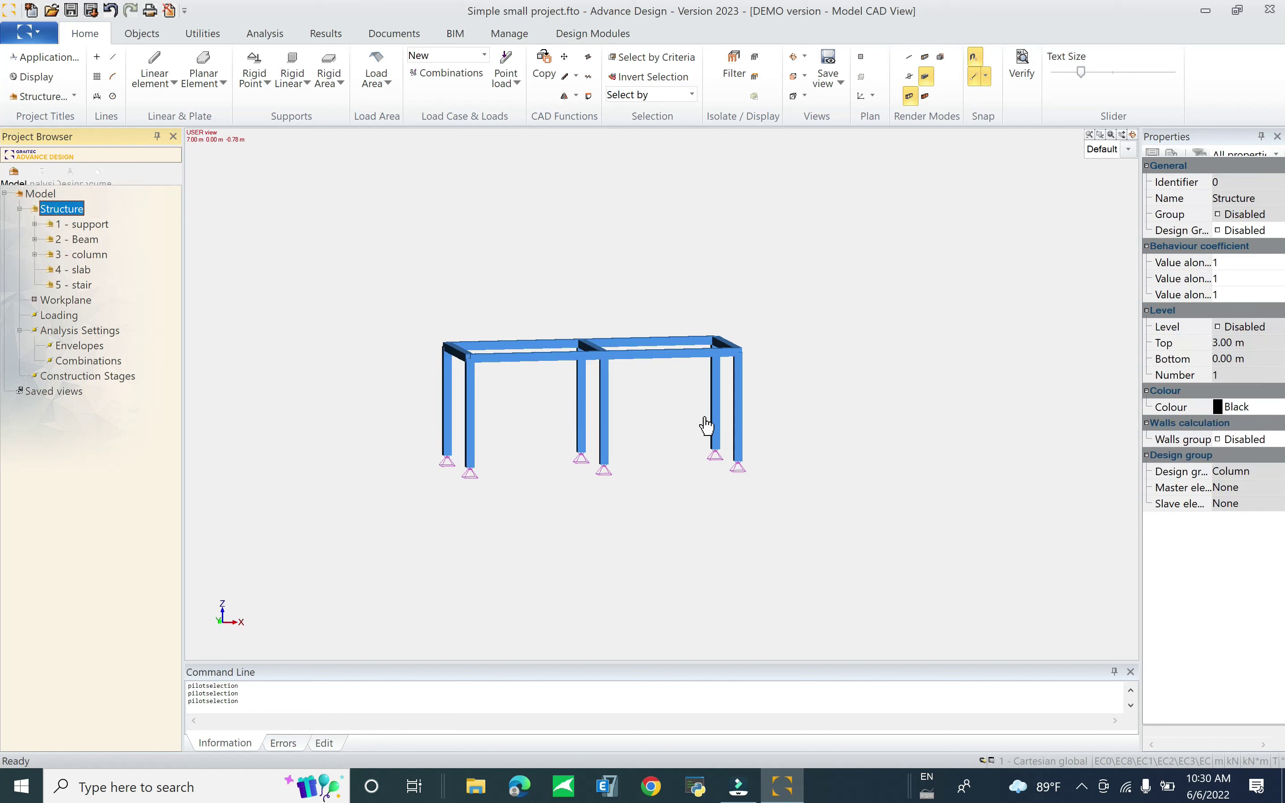
Step: Draw a 20 cm thick planar element over the first bay through its four beam corners
{"action": "middle_click_drag", "start_coordinate": [751, 438], "coordinate": [732, 490], "text": "shift"}
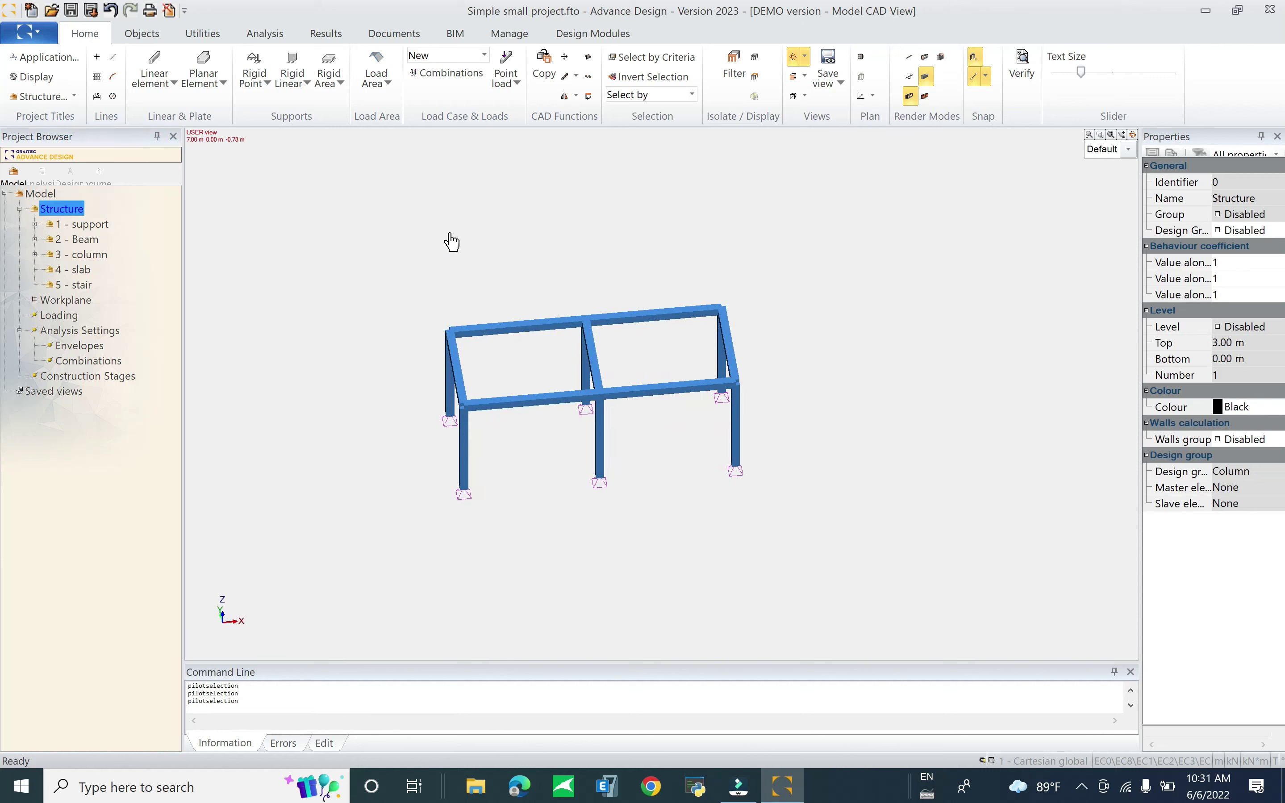
{"action": "left_click", "coordinate": [218, 66]}
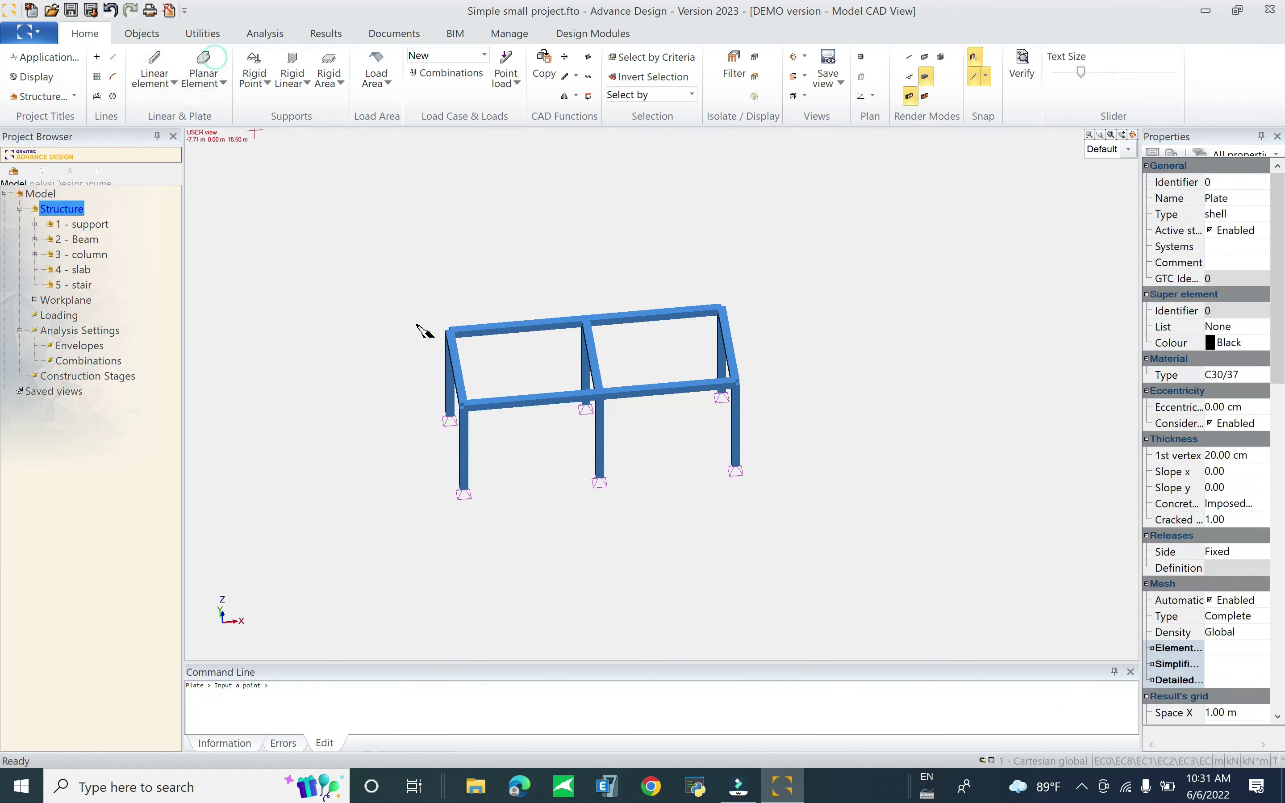
{"action": "left_click", "coordinate": [599, 392]}
{"action": "left_click", "coordinate": [463, 404]}
{"action": "left_click", "coordinate": [449, 331]}
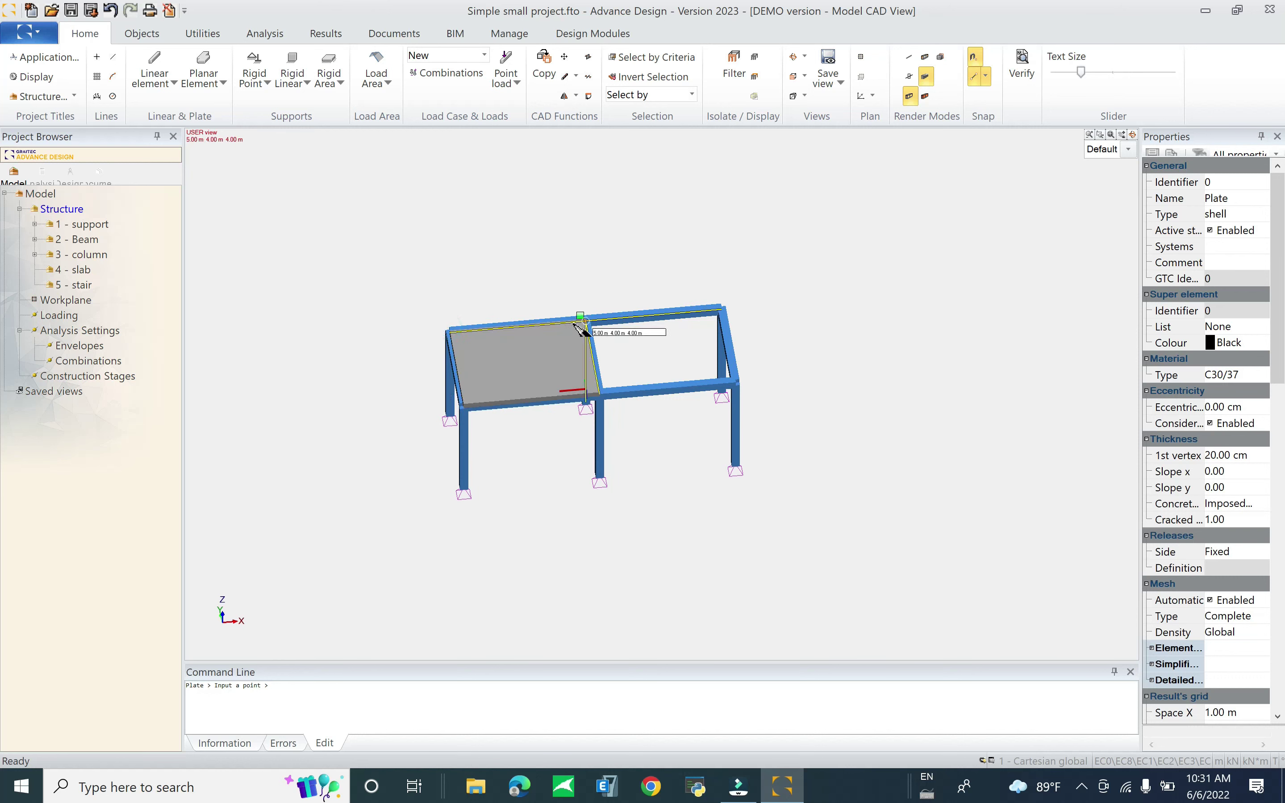
{"action": "left_click", "coordinate": [584, 323]}
{"action": "key", "text": "Escape"}
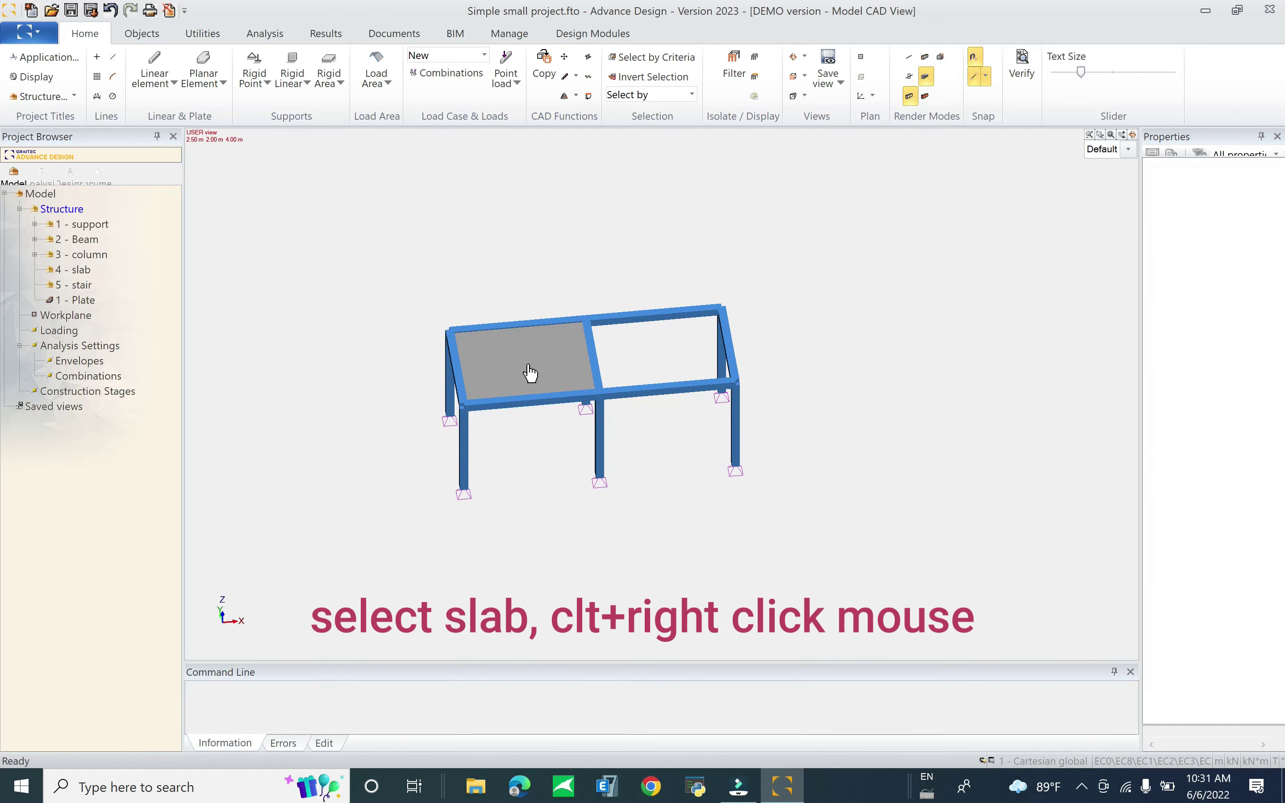
Step: Copy the slab plate corner to corner so that it covers the second bay
{"action": "left_click", "coordinate": [527, 365]}
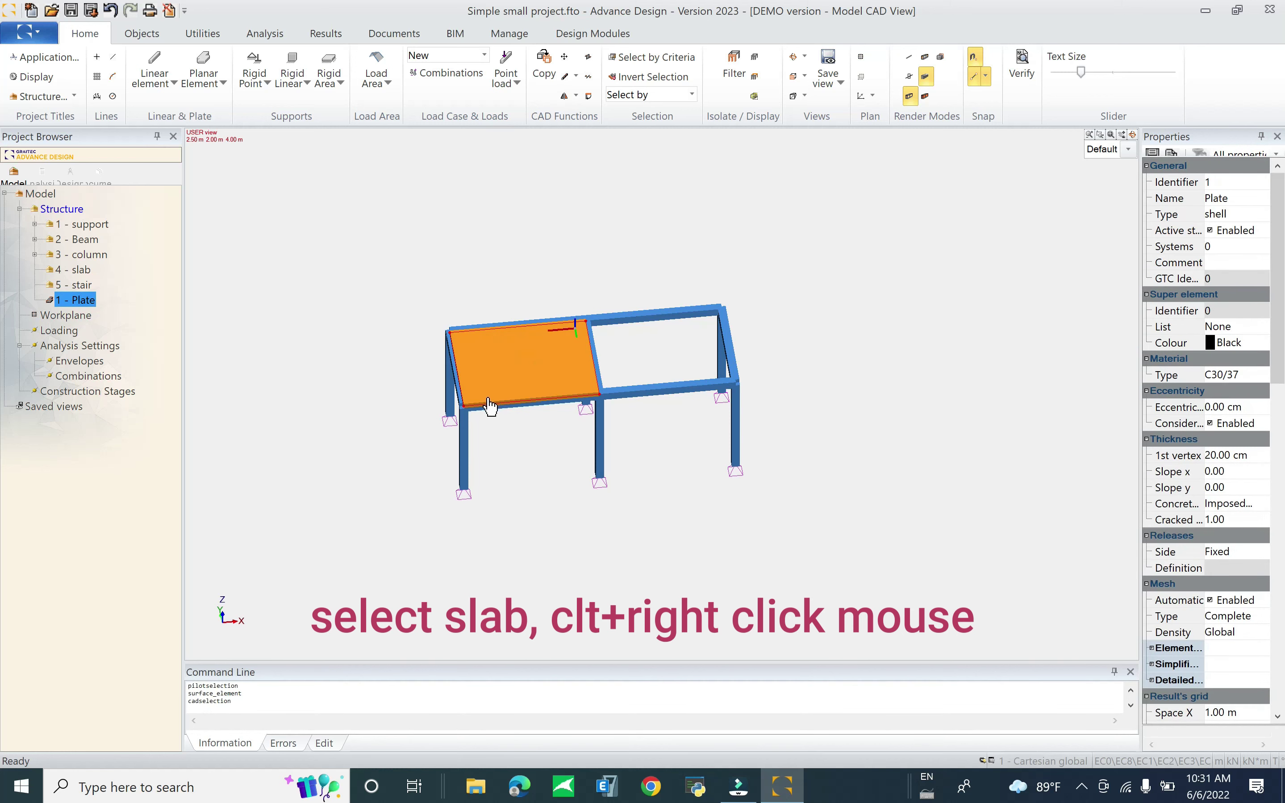
{"action": "right_click_drag", "start_coordinate": [463, 407], "coordinate": [588, 421], "text": "ctrl"}
{"action": "middle_click_drag", "start_coordinate": [510, 481], "coordinate": [630, 422], "text": "shift"}
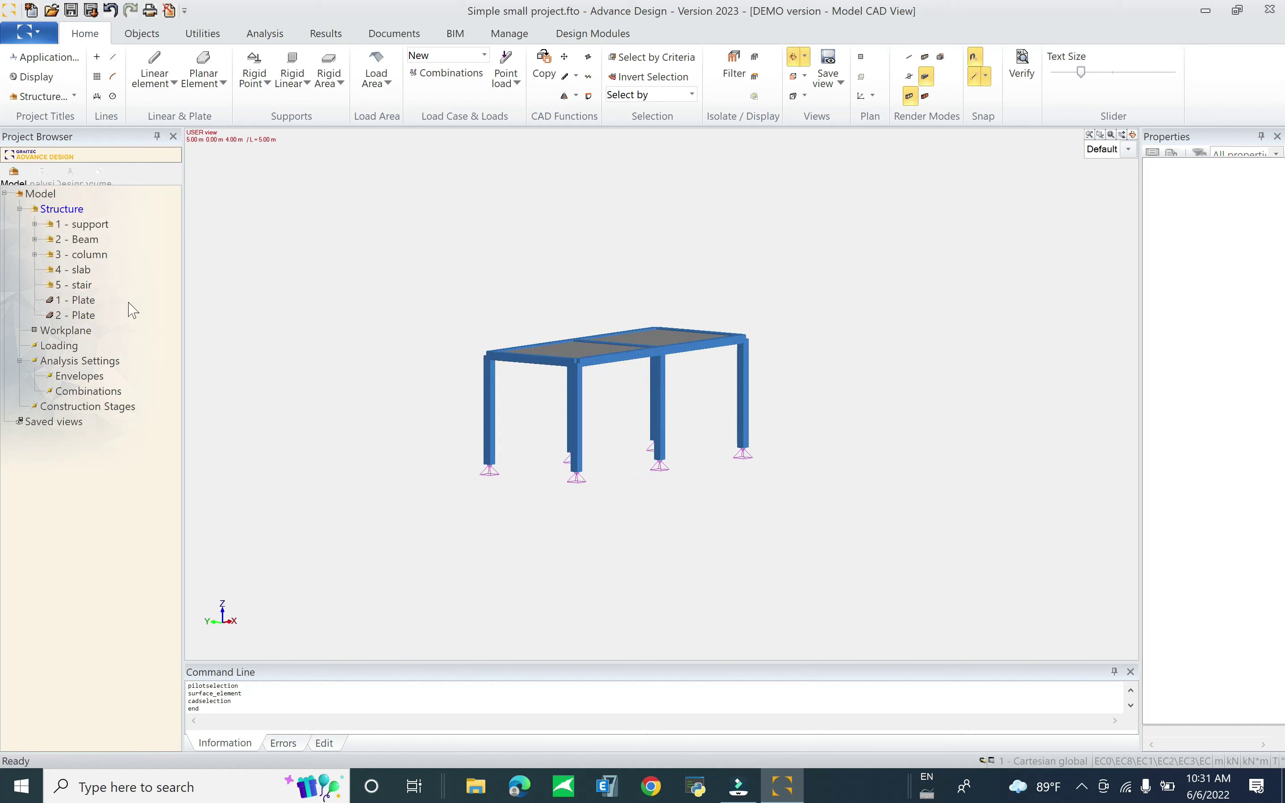
Step: Move both slab plates into the "slab" system
{"action": "left_click", "coordinate": [85, 314]}
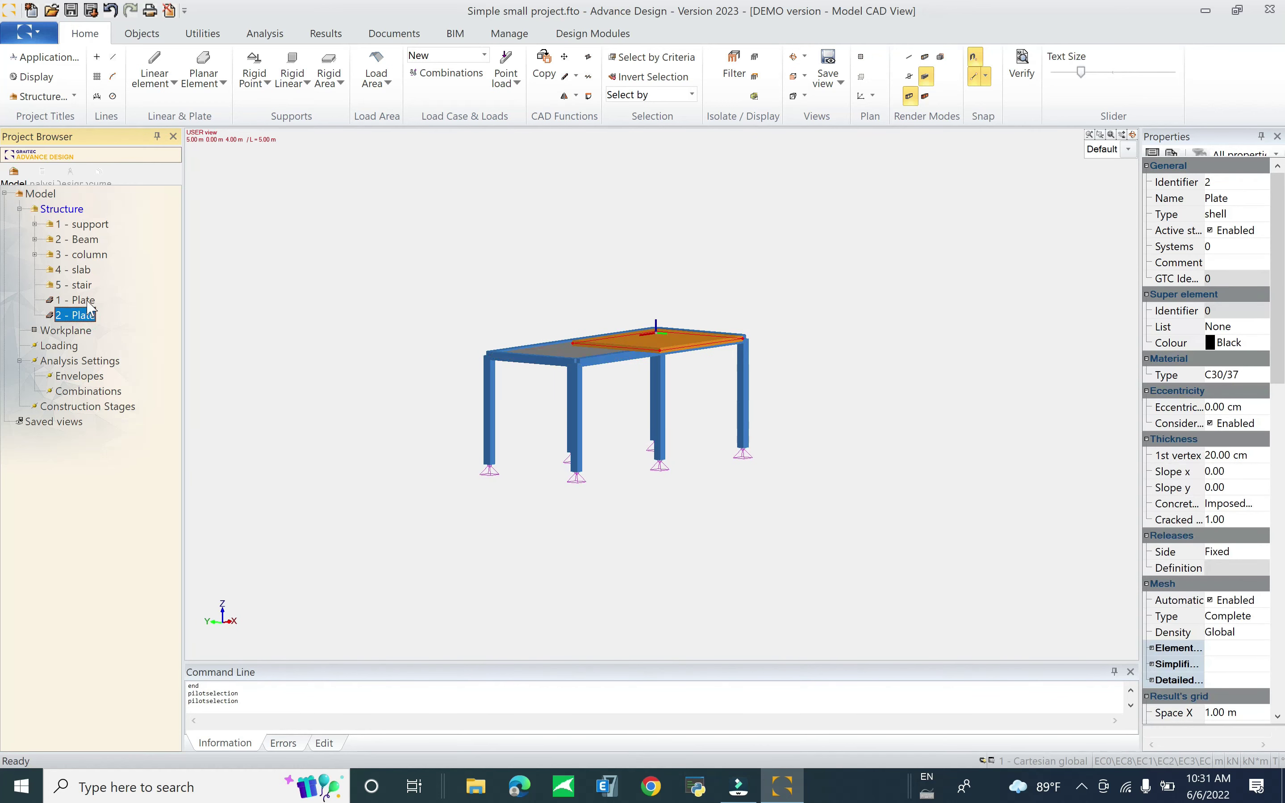
{"action": "left_click", "coordinate": [88, 300], "text": "ctrl"}
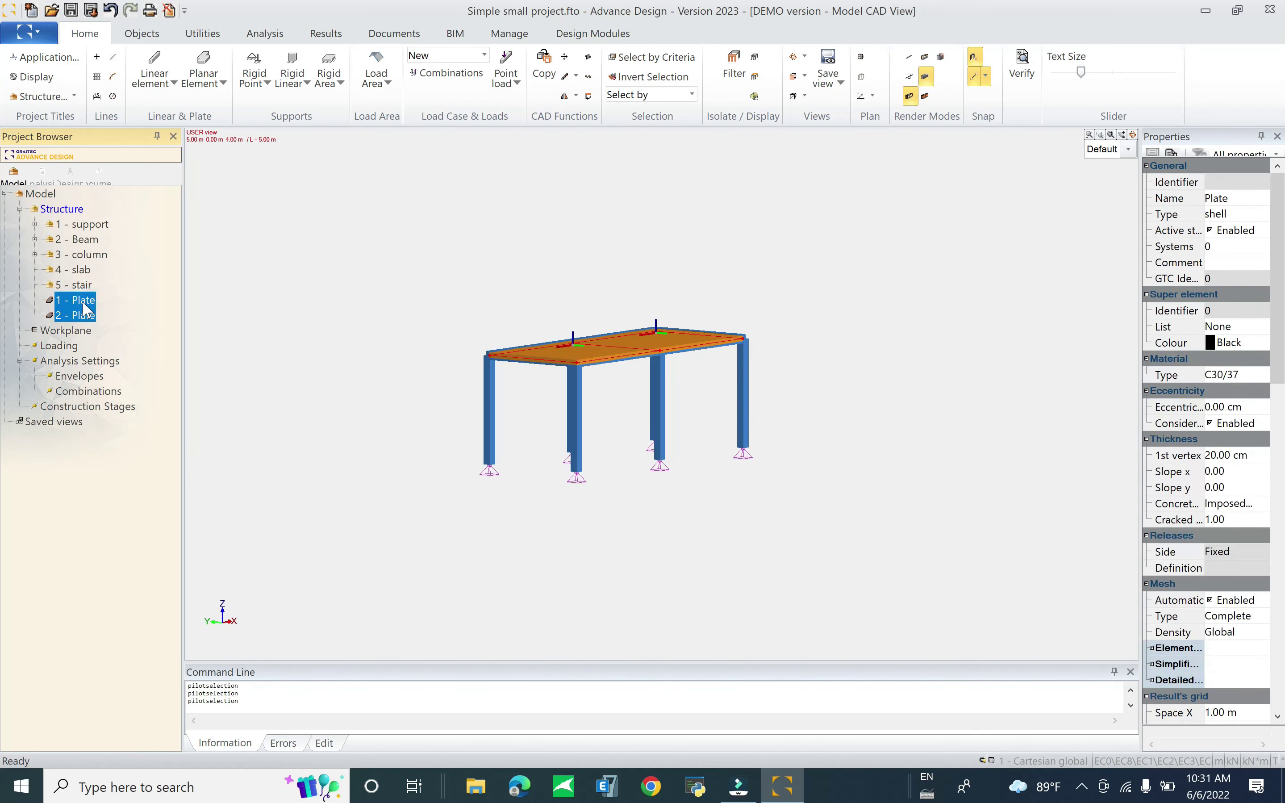
{"action": "left_click_drag", "start_coordinate": [88, 285], "coordinate": [83, 272]}
Step: Hide the slab system and set the eccentricity option of all the beams to (0,z-)
{"action": "left_click", "coordinate": [84, 272]}
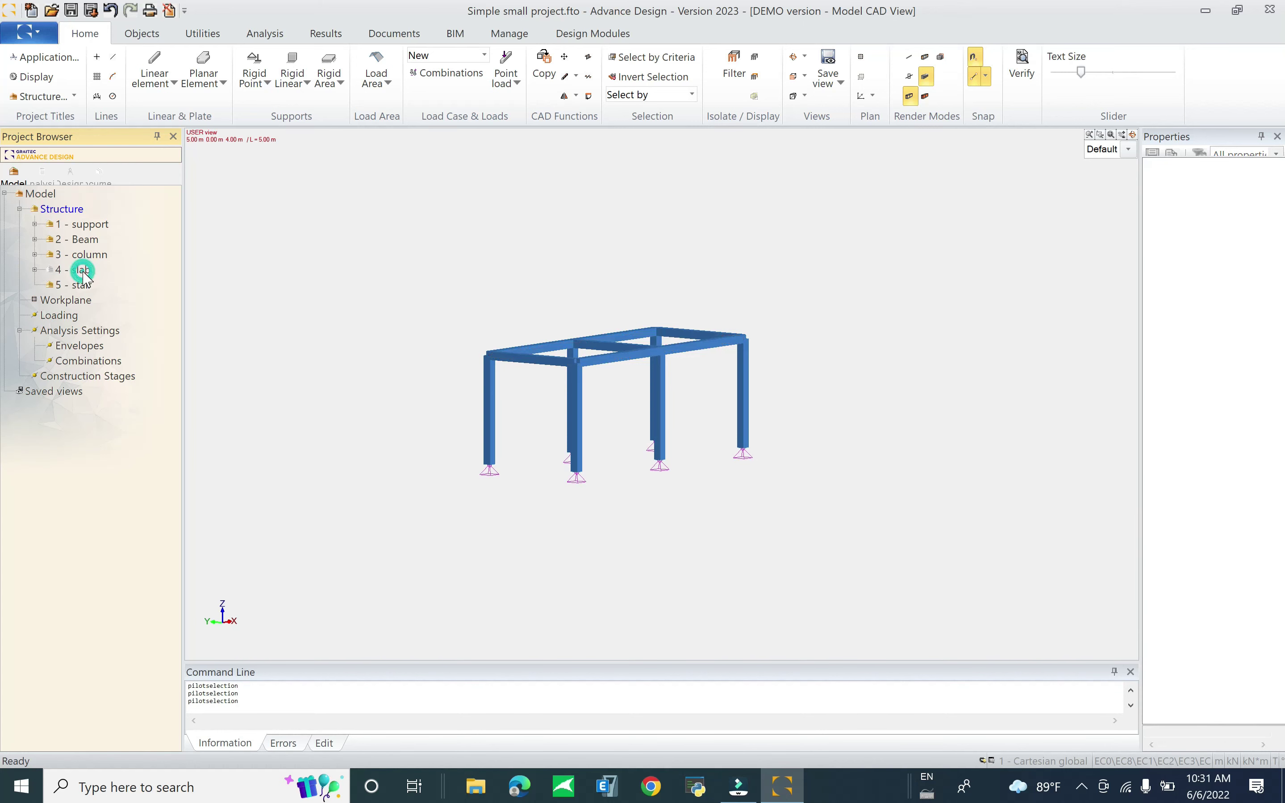
{"action": "mouse_move", "coordinate": [382, 388]}
{"action": "middle_mouse_down", "text": "shift"}
{"action": "mouse_move", "coordinate": [376, 410]}
{"action": "mouse_move", "coordinate": [387, 382]}
{"action": "middle_mouse_up", "text": "shift"}
{"action": "middle_click_drag", "start_coordinate": [483, 388], "coordinate": [494, 365], "text": "shift"}
{"action": "left_click_drag", "start_coordinate": [433, 255], "coordinate": [898, 409]}
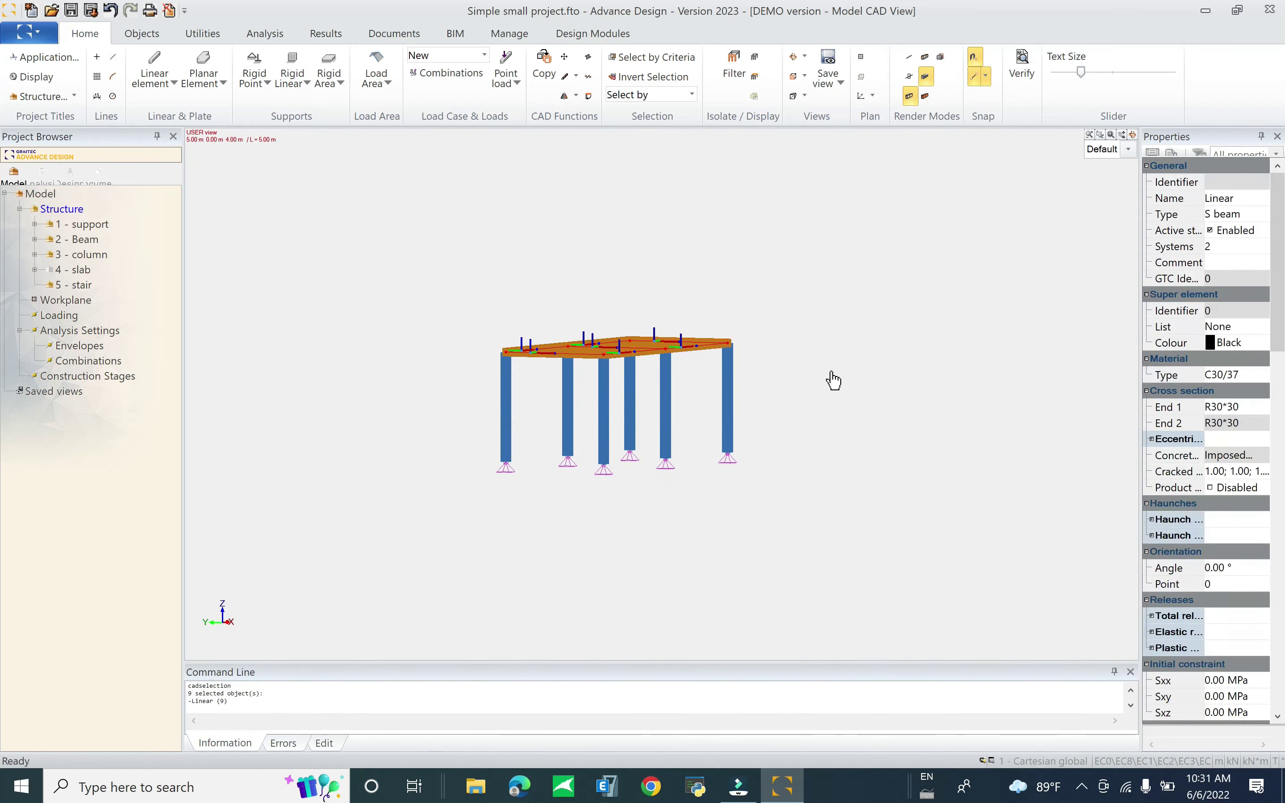
{"action": "middle_click_drag", "start_coordinate": [838, 365], "coordinate": [826, 375]}
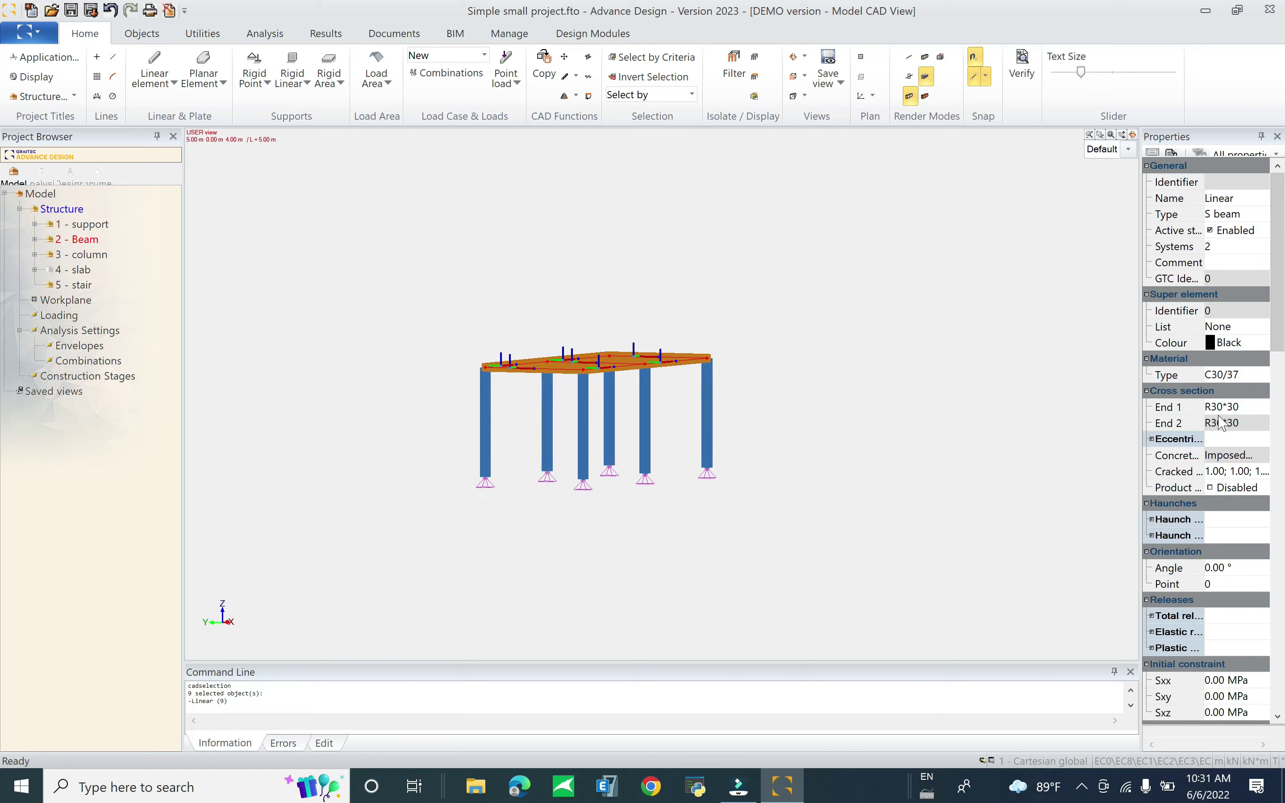
{"action": "left_click", "coordinate": [1152, 439]}
{"action": "left_click", "coordinate": [1237, 455]}
{"action": "left_click", "coordinate": [1261, 455]}
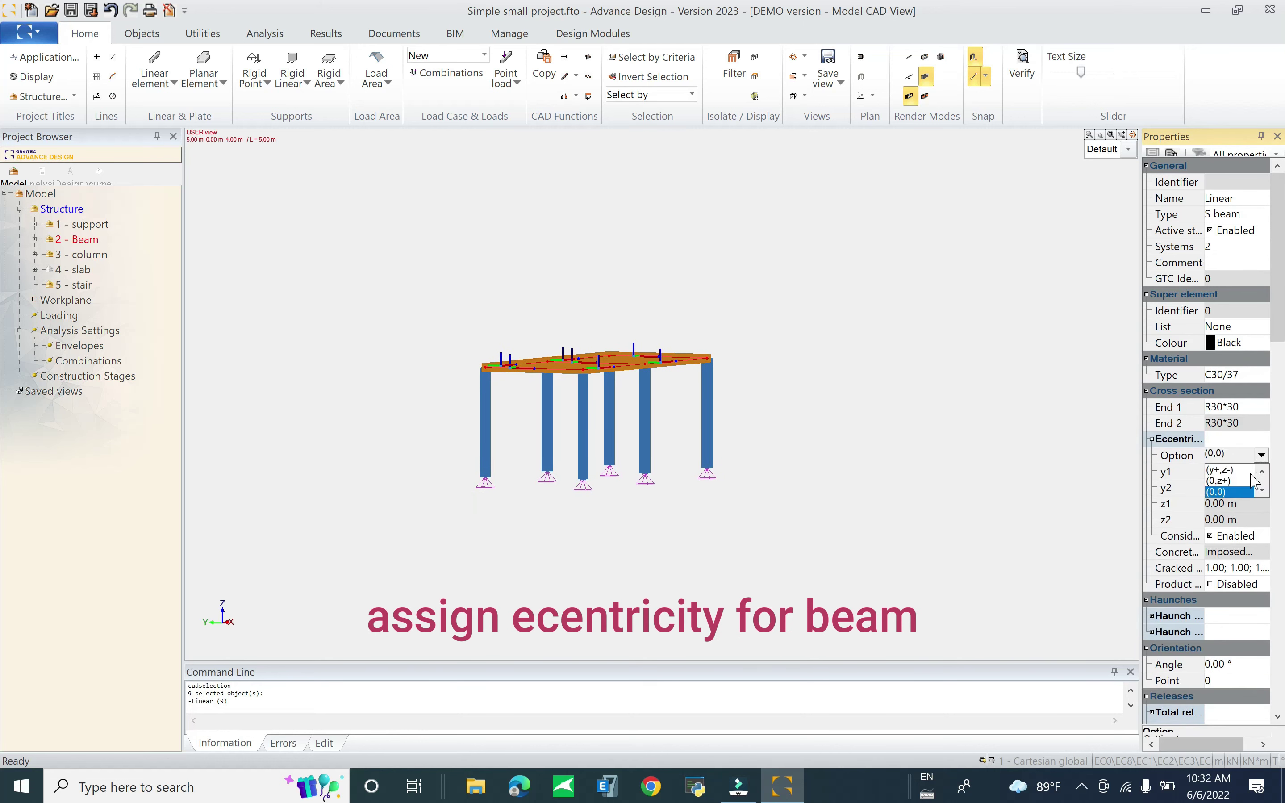
{"action": "scroll", "coordinate": [1248, 484], "scroll_direction": "up", "scroll_amount": 1}
{"action": "scroll", "coordinate": [1237, 483], "scroll_direction": "down", "scroll_amount": 1}
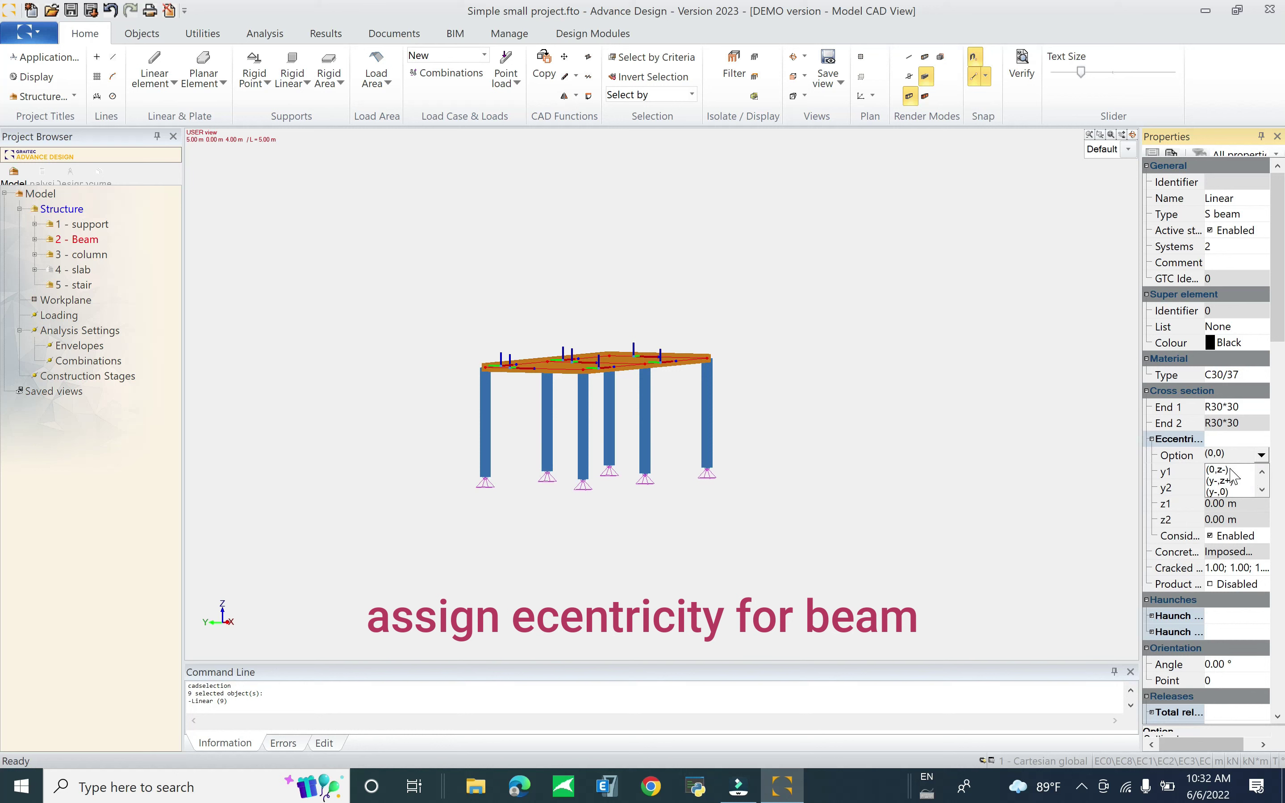
{"action": "left_click", "coordinate": [1230, 470]}
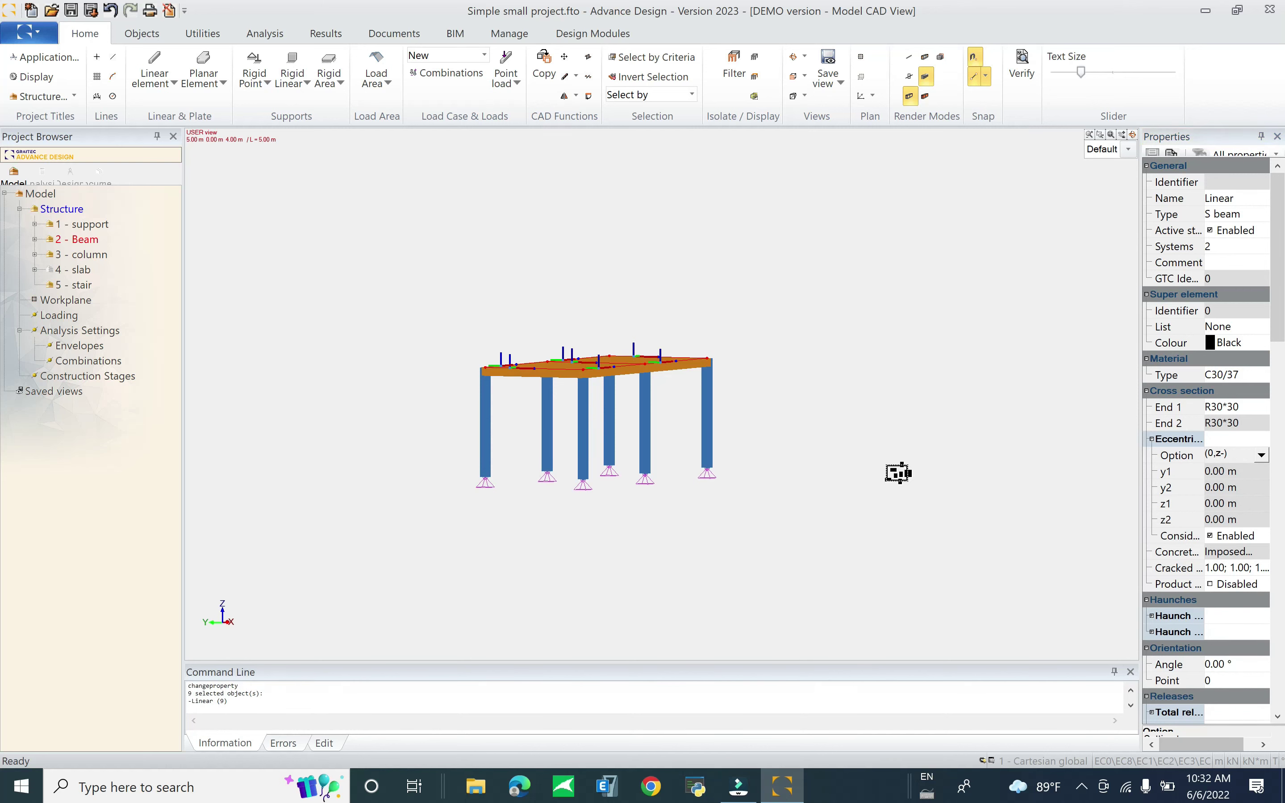
{"action": "middle_click_drag", "start_coordinate": [654, 436], "coordinate": [461, 404], "text": "shift"}
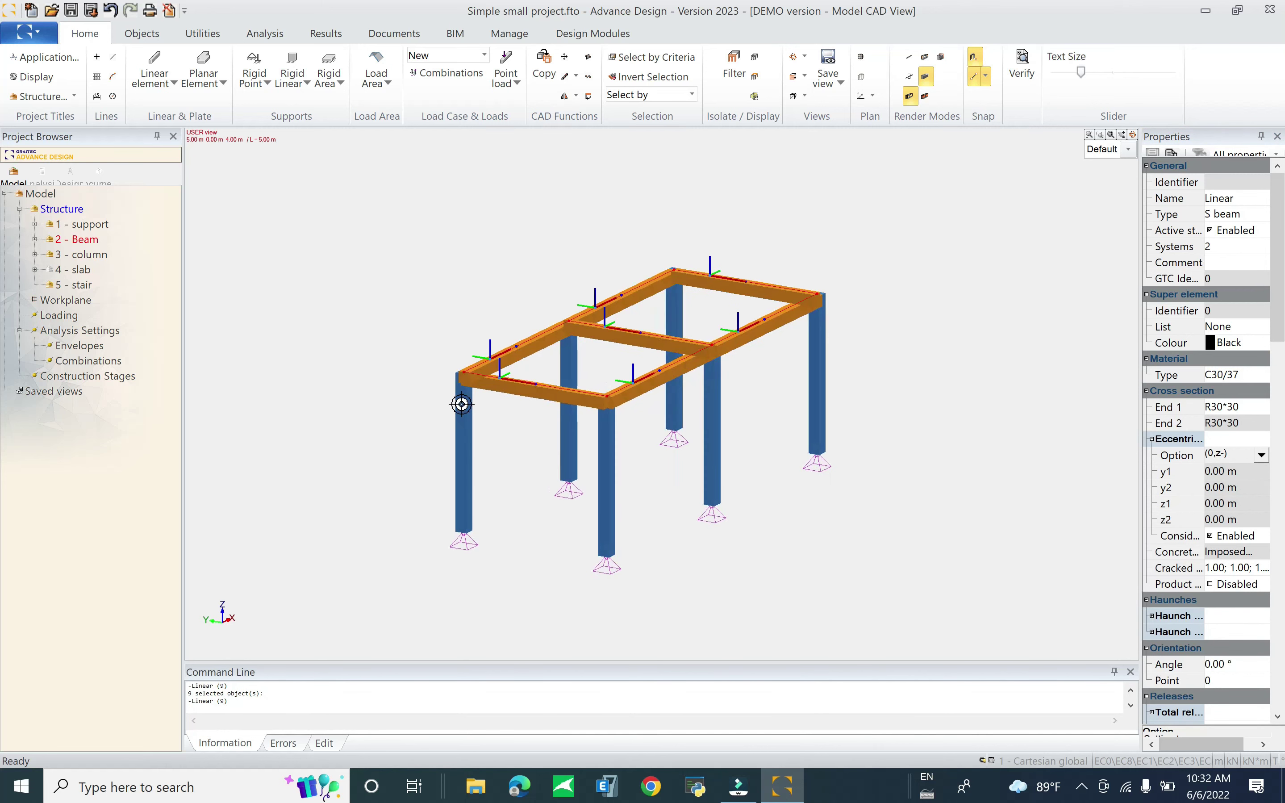
{"action": "key", "text": "Escape"}
Step: Show the slab system again and turn on the workplane
{"action": "left_click", "coordinate": [78, 270]}
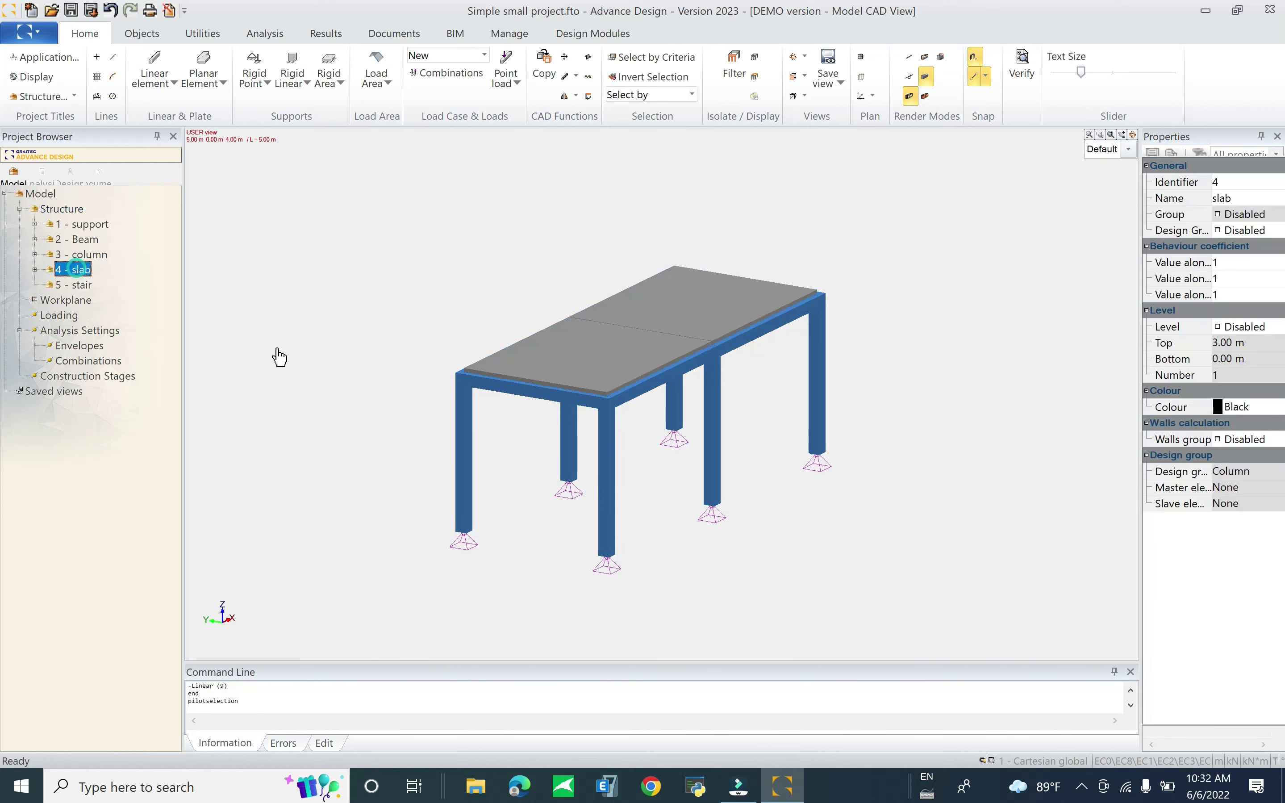
{"action": "scroll", "coordinate": [482, 396], "scroll_direction": "up", "scroll_amount": 5}
{"action": "scroll", "coordinate": [555, 401], "scroll_direction": "down", "scroll_amount": 5}
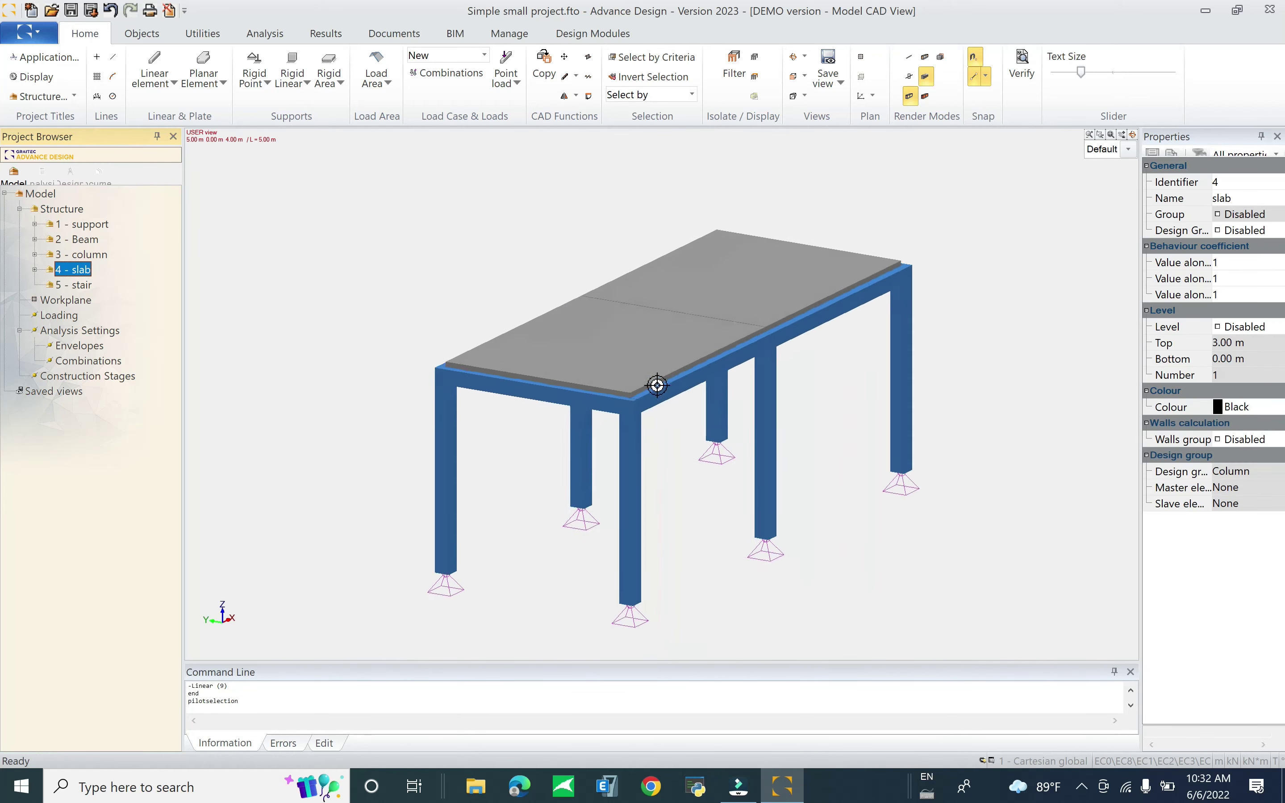
{"action": "middle_click_drag", "start_coordinate": [964, 481], "coordinate": [855, 477], "text": "shift"}
{"action": "right_click", "coordinate": [906, 205]}
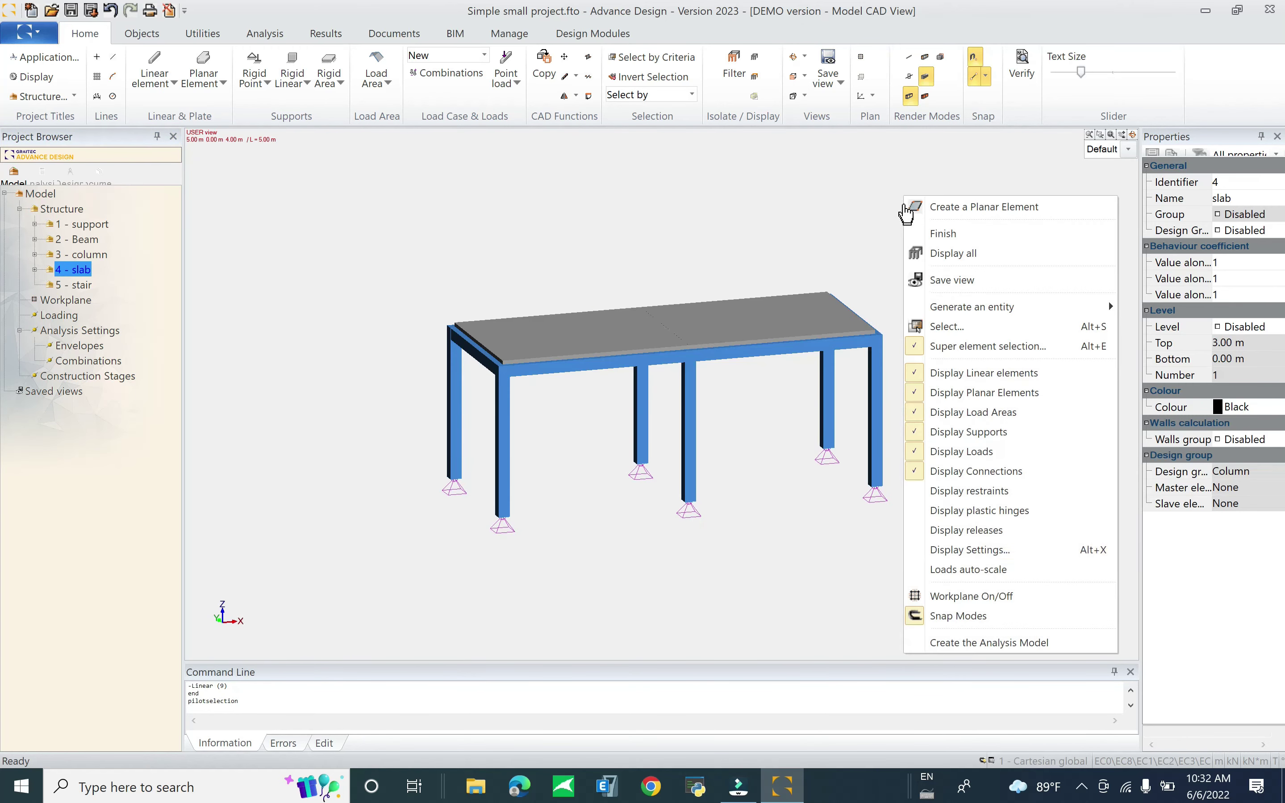
{"action": "left_click", "coordinate": [1041, 603]}
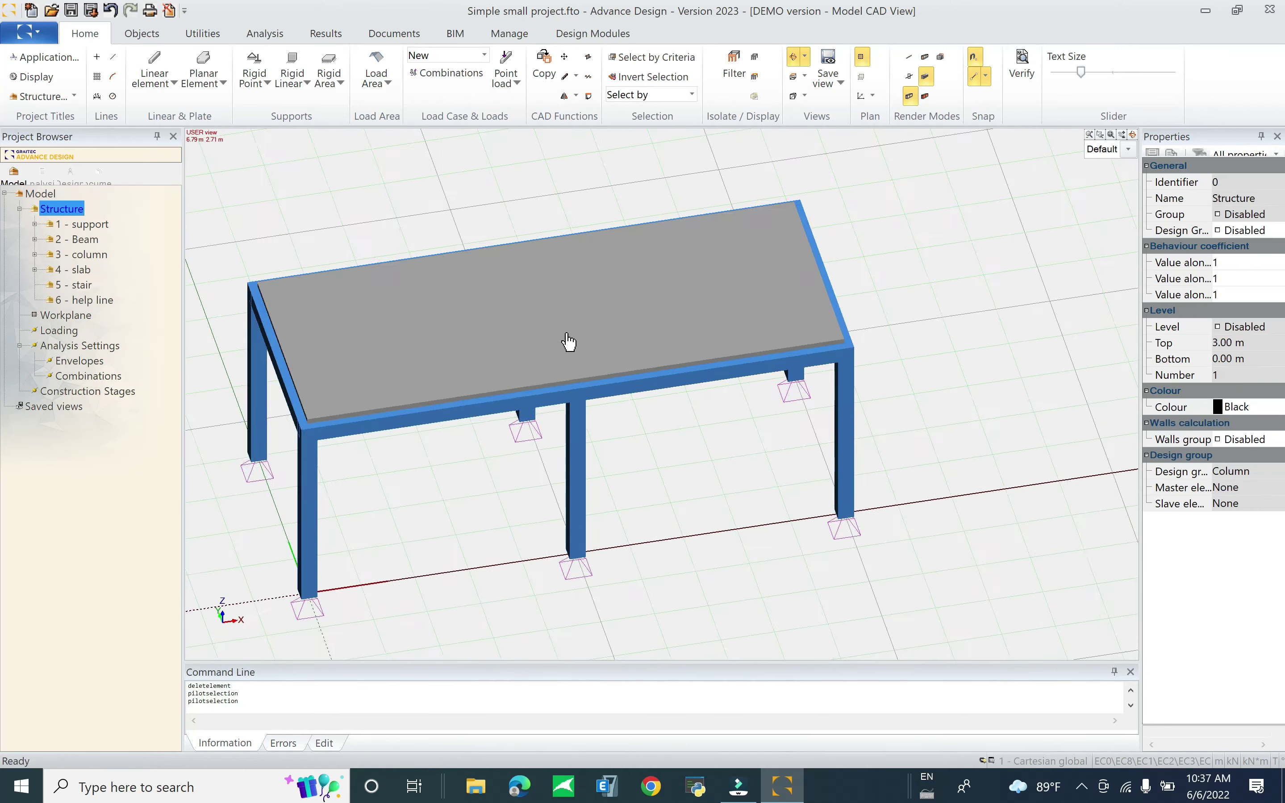
Step: Try to copy the middle transverse beam once by translation, and undo the attempt
{"action": "middle_click_drag", "start_coordinate": [571, 344], "coordinate": [605, 266], "text": "shift"}
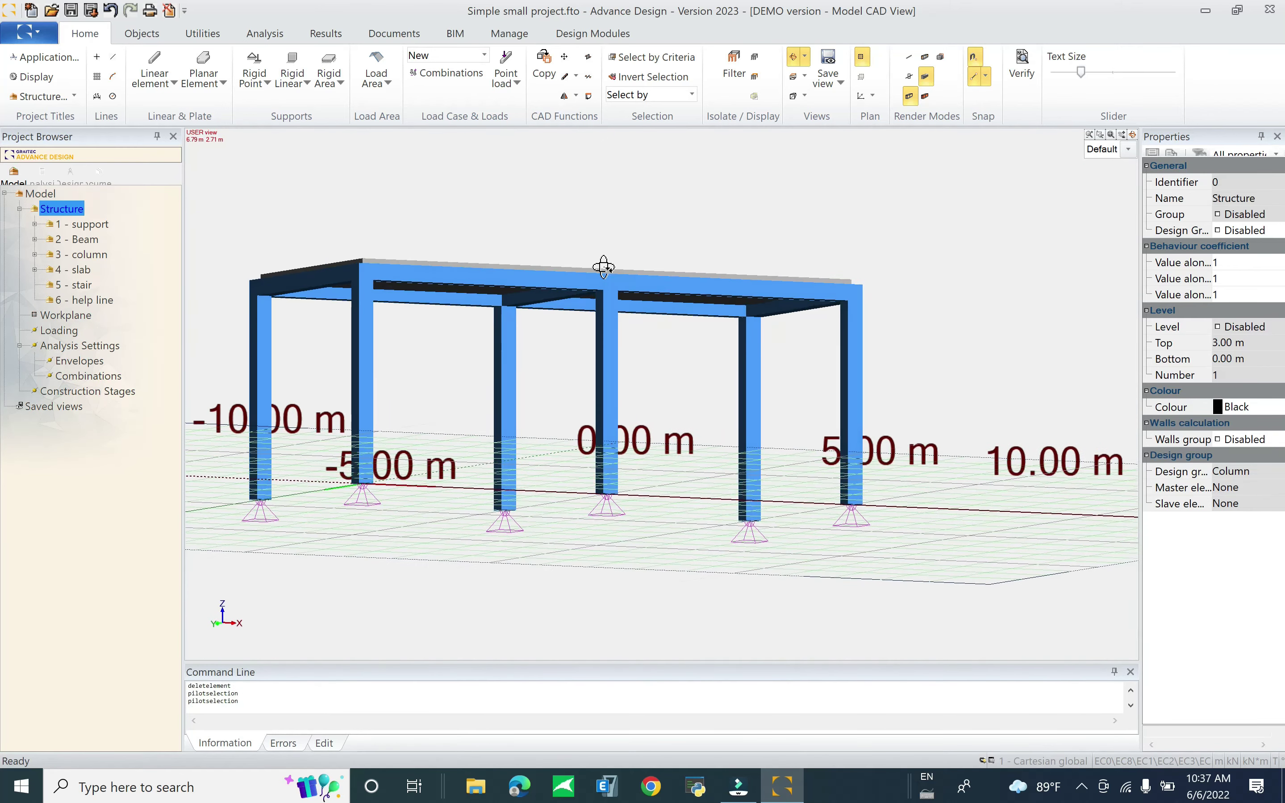
{"action": "left_click", "coordinate": [542, 304]}
{"action": "middle_click_drag", "start_coordinate": [653, 373], "coordinate": [642, 442], "text": "shift"}
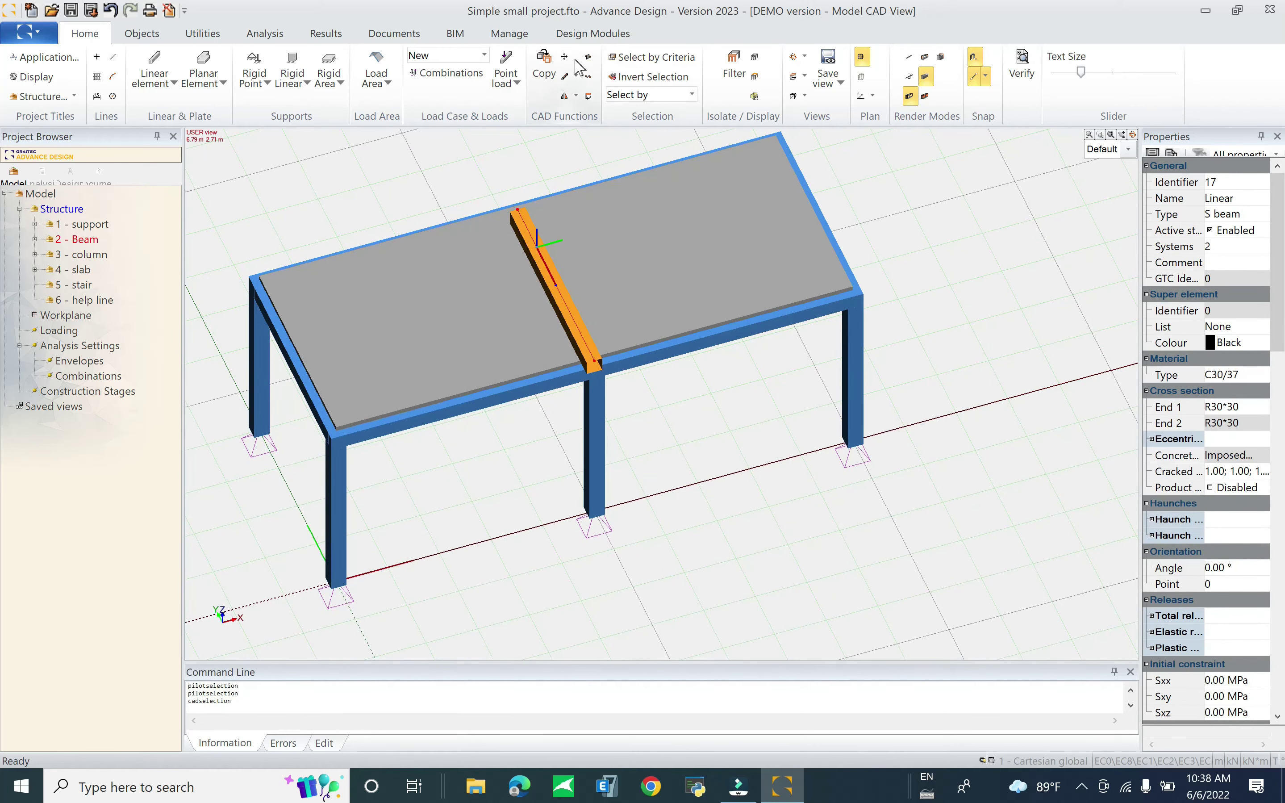
{"action": "left_click", "coordinate": [550, 62]}
{"action": "left_click_drag", "start_coordinate": [890, 155], "coordinate": [909, 165]}
{"action": "left_click", "coordinate": [900, 483]}
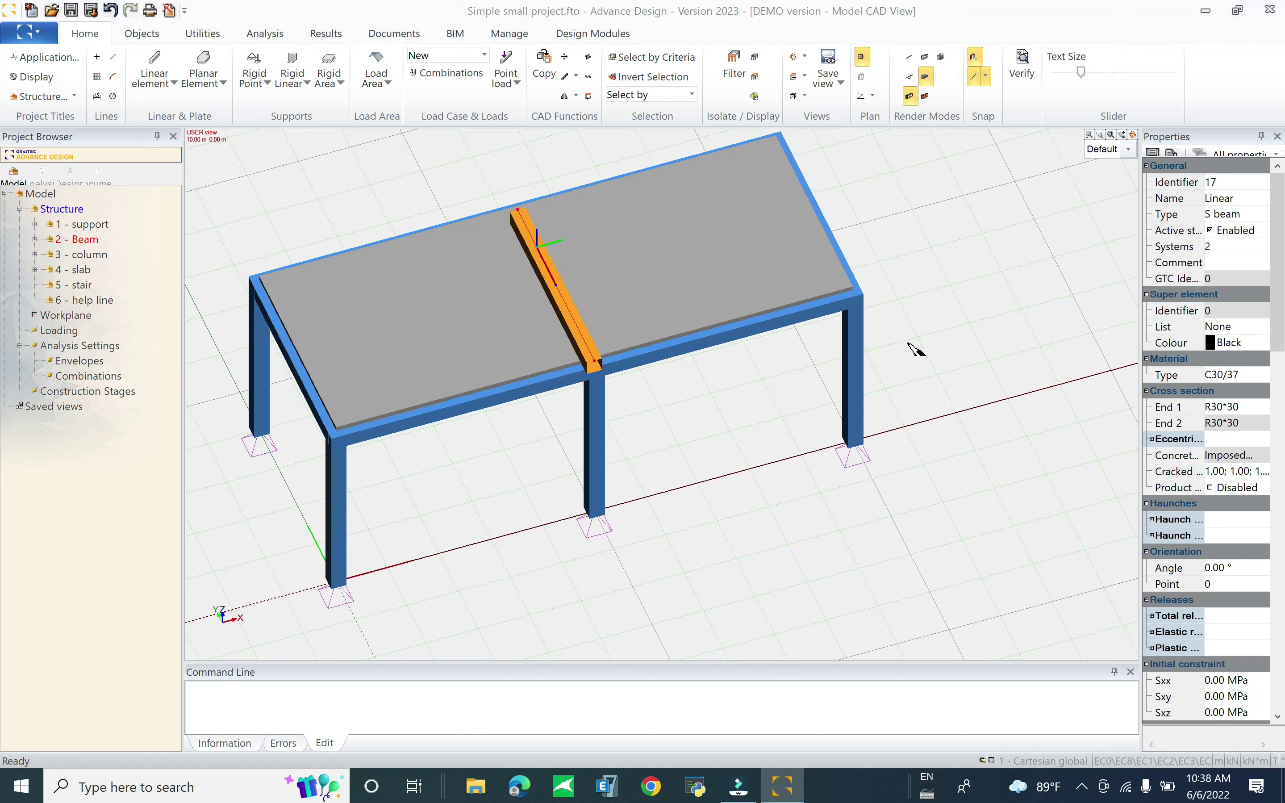
{"action": "key", "text": "Return"}
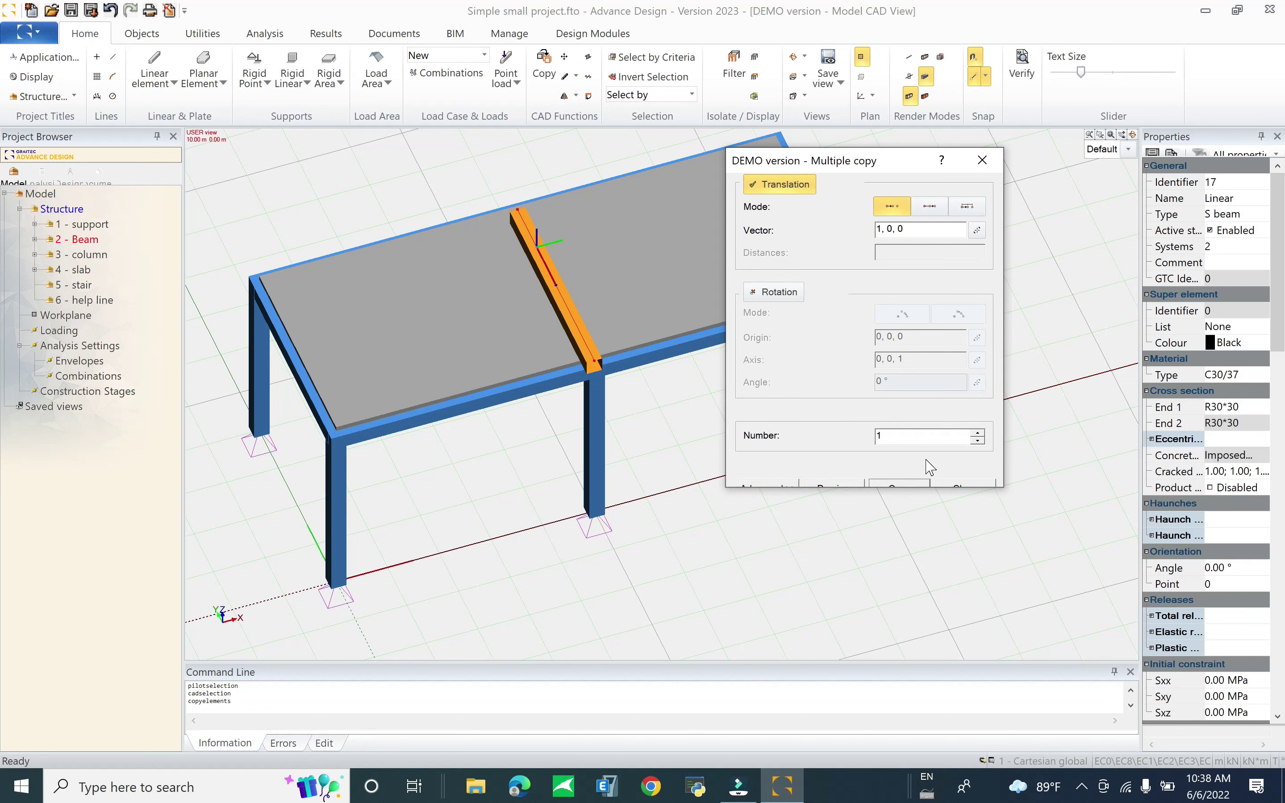
{"action": "left_click", "coordinate": [961, 483]}
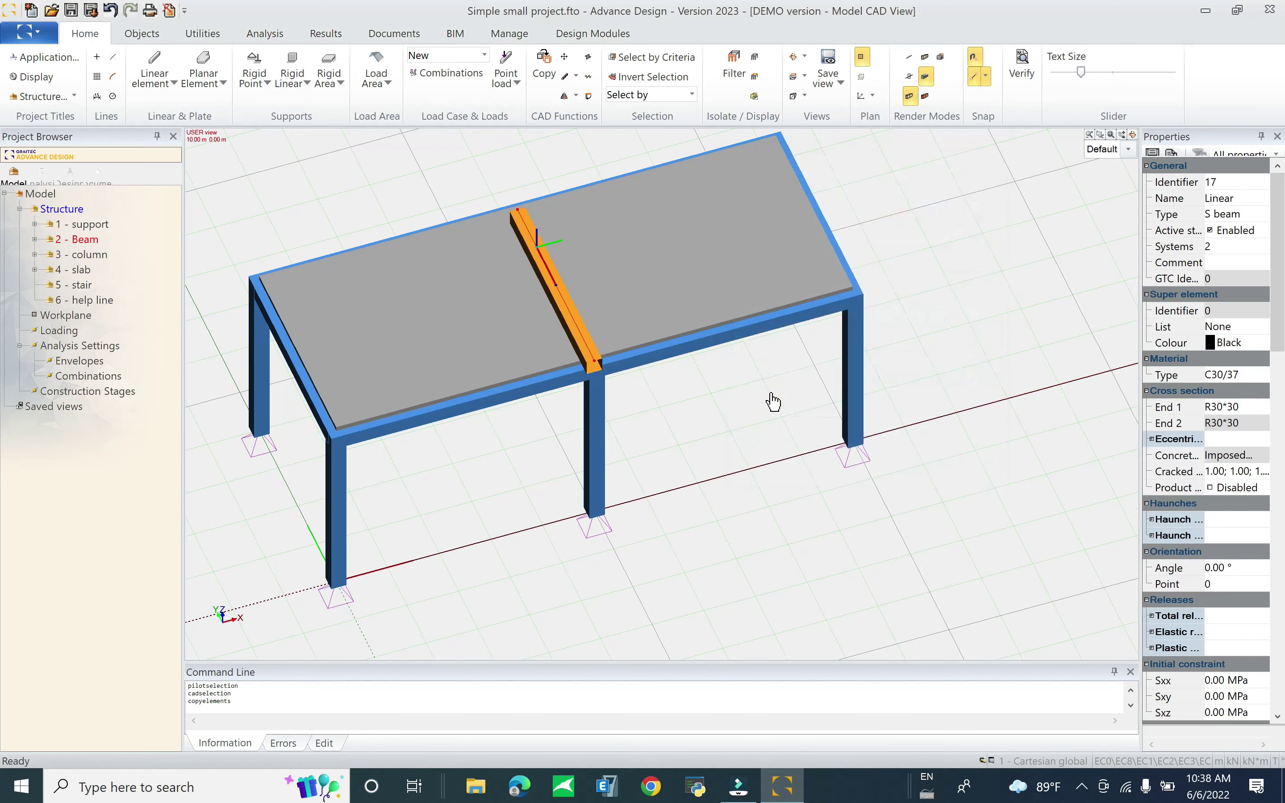
{"action": "middle_click_drag", "start_coordinate": [657, 381], "coordinate": [622, 298], "text": "shift"}
{"action": "key", "text": "ctrl+z"}
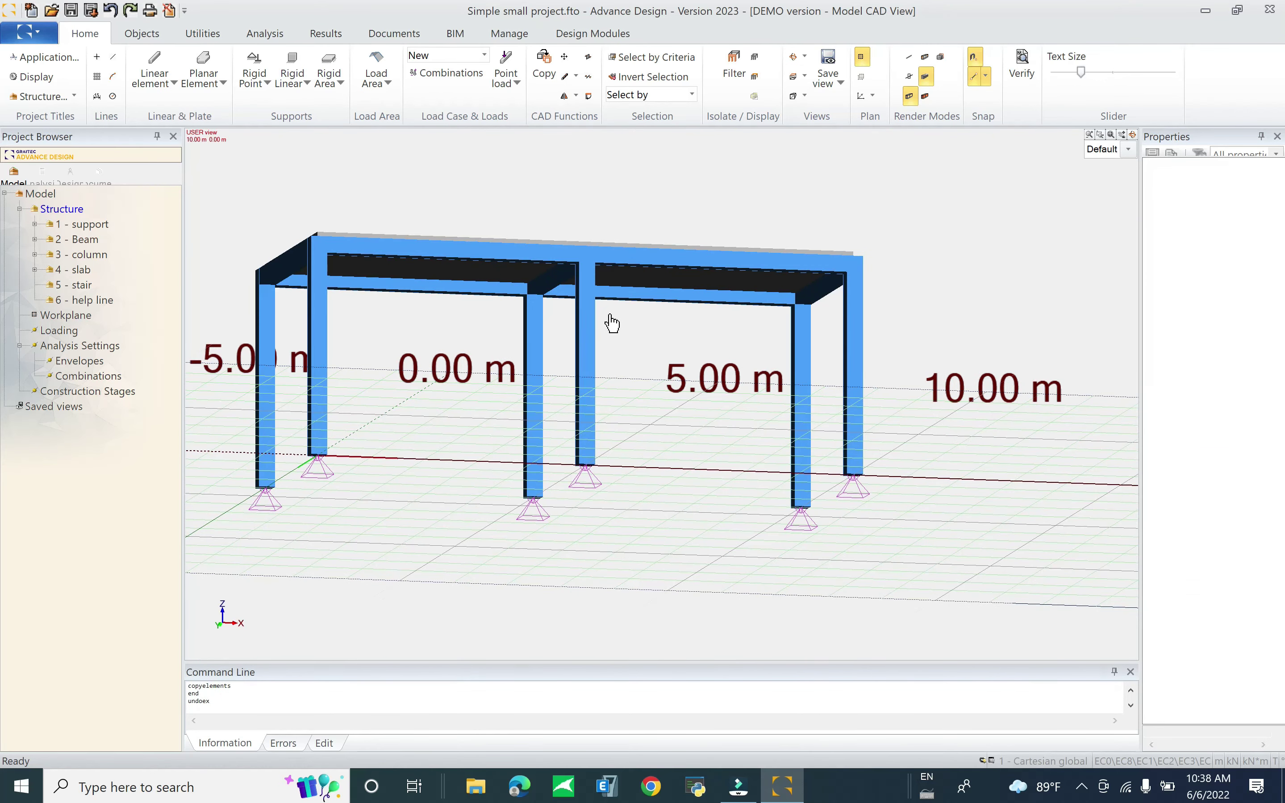
Step: Redo the undone edits to restore the copy of the middle transverse beam inside the second bay
{"action": "key", "text": "ctrl+z"}
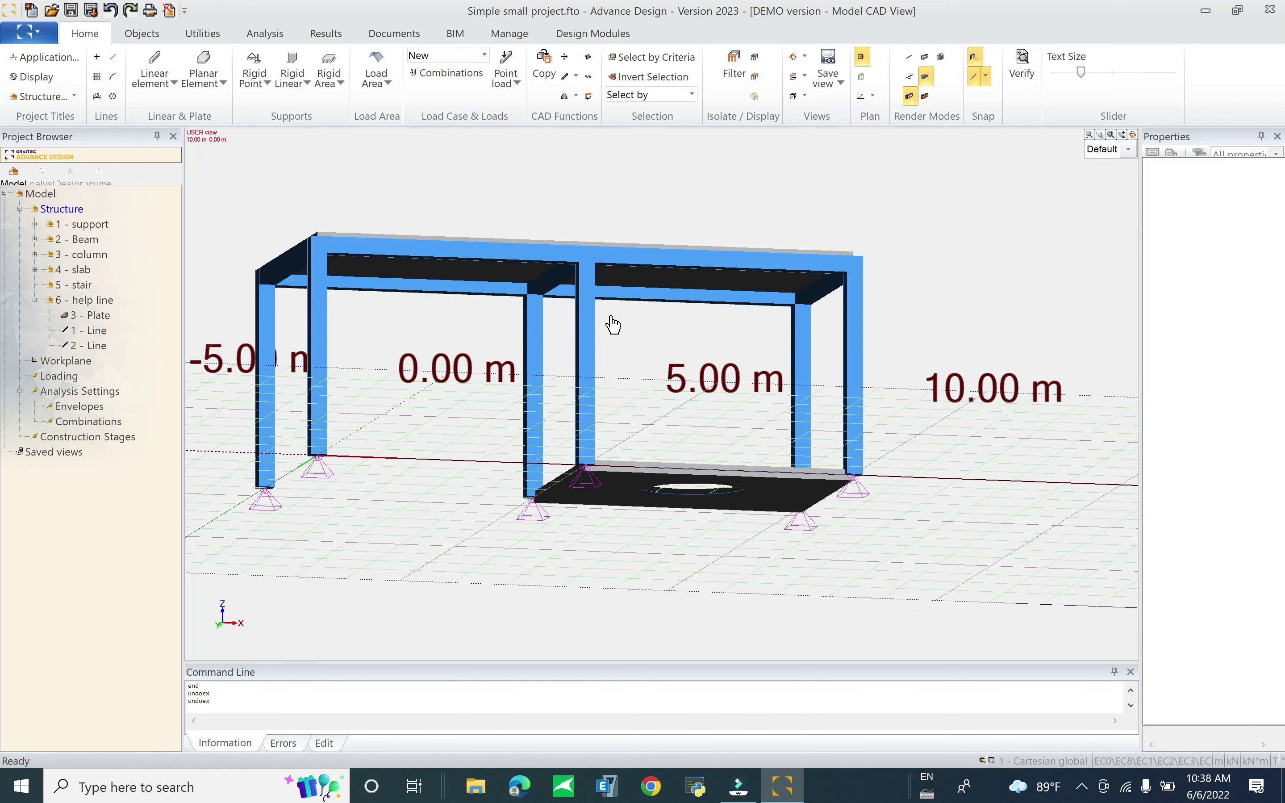
{"action": "key", "text": "ctrl+y"}
{"action": "key", "text": "ctrl+y"}
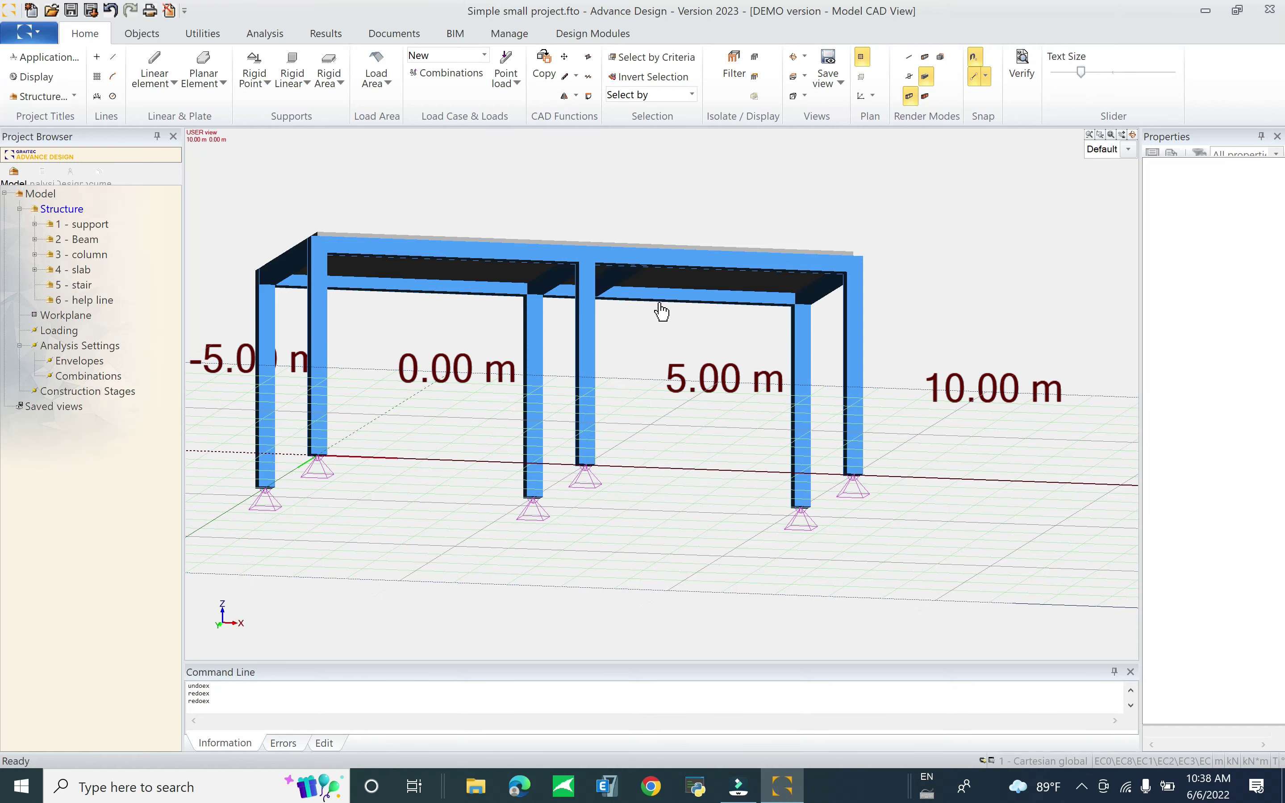
{"action": "scroll", "coordinate": [617, 287], "scroll_direction": "up", "scroll_amount": 5}
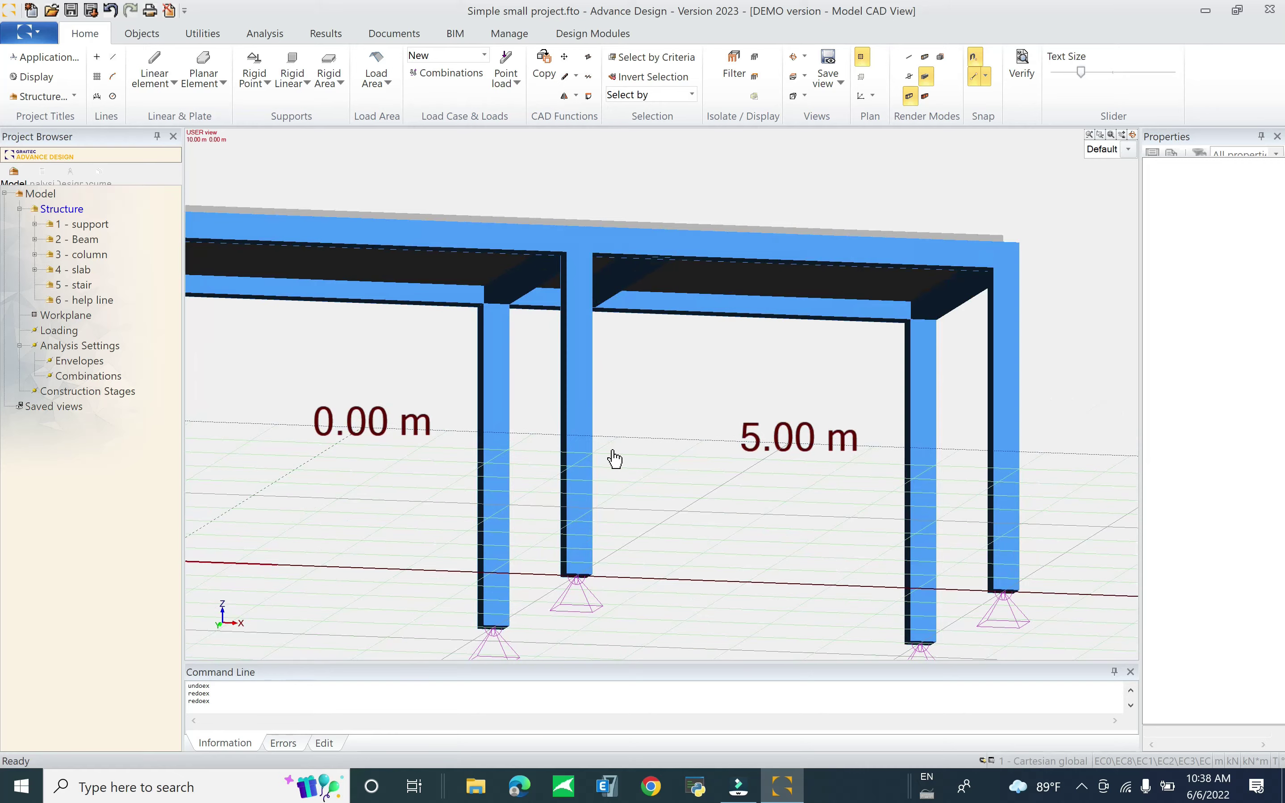
{"action": "middle_click_drag", "start_coordinate": [611, 459], "coordinate": [581, 406]}
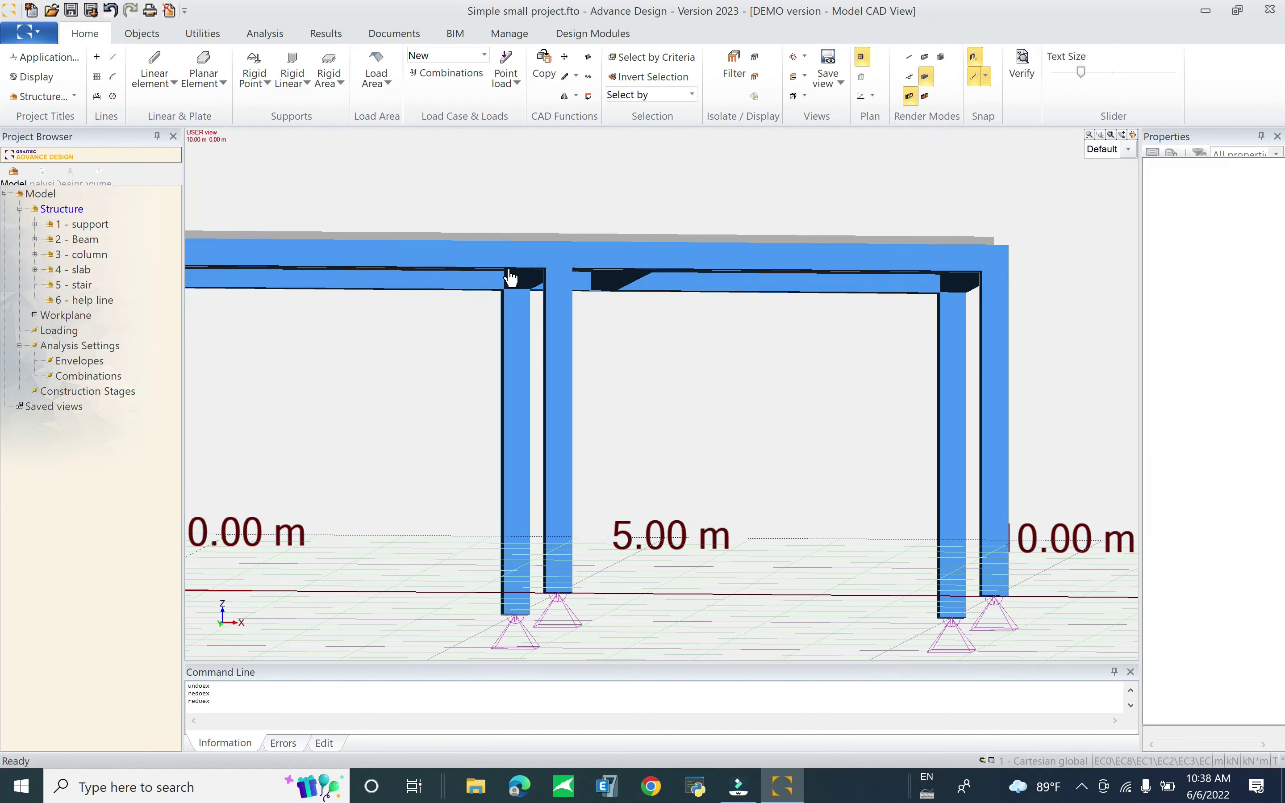
Step: Display the model in axes render mode and shorten the second slab plate so its free edge ends on the copied transverse beam
{"action": "left_click", "coordinate": [909, 56]}
{"action": "middle_click_drag", "start_coordinate": [797, 332], "coordinate": [728, 364]}
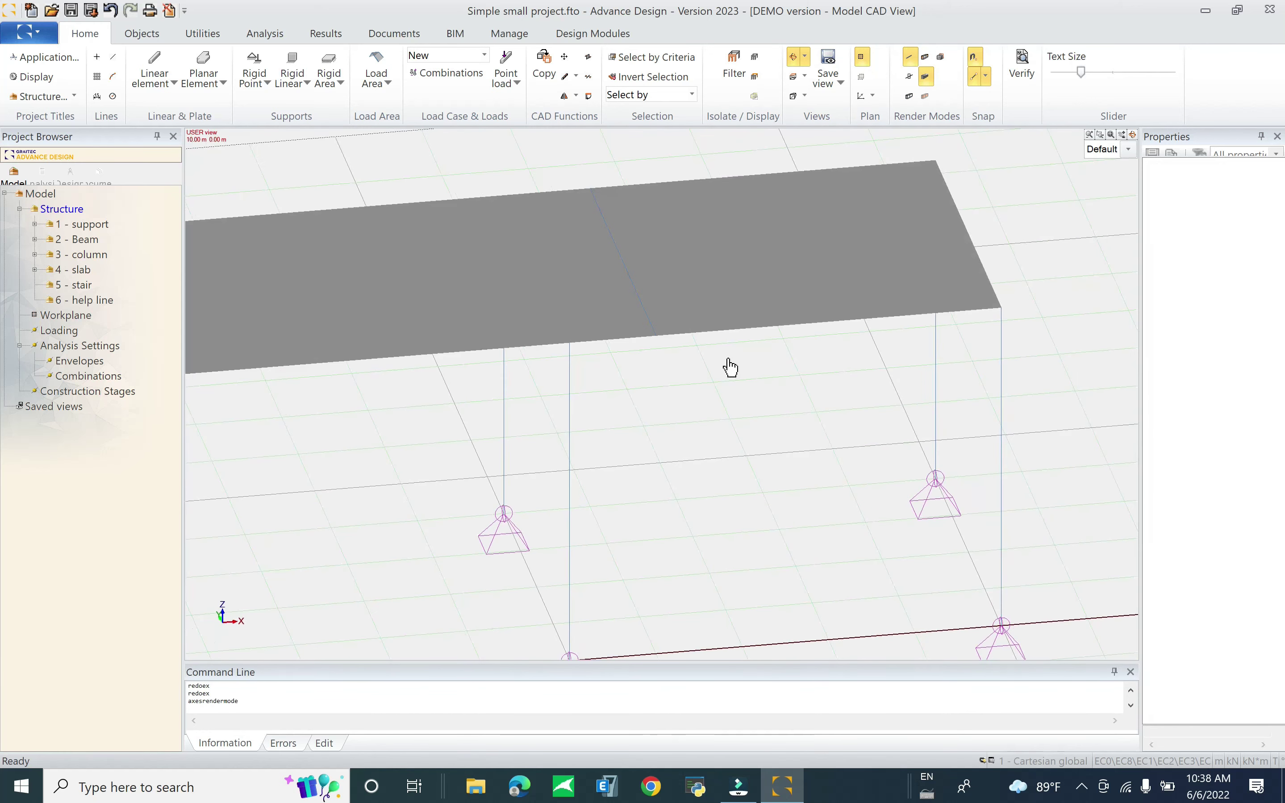
{"action": "left_click", "coordinate": [797, 256]}
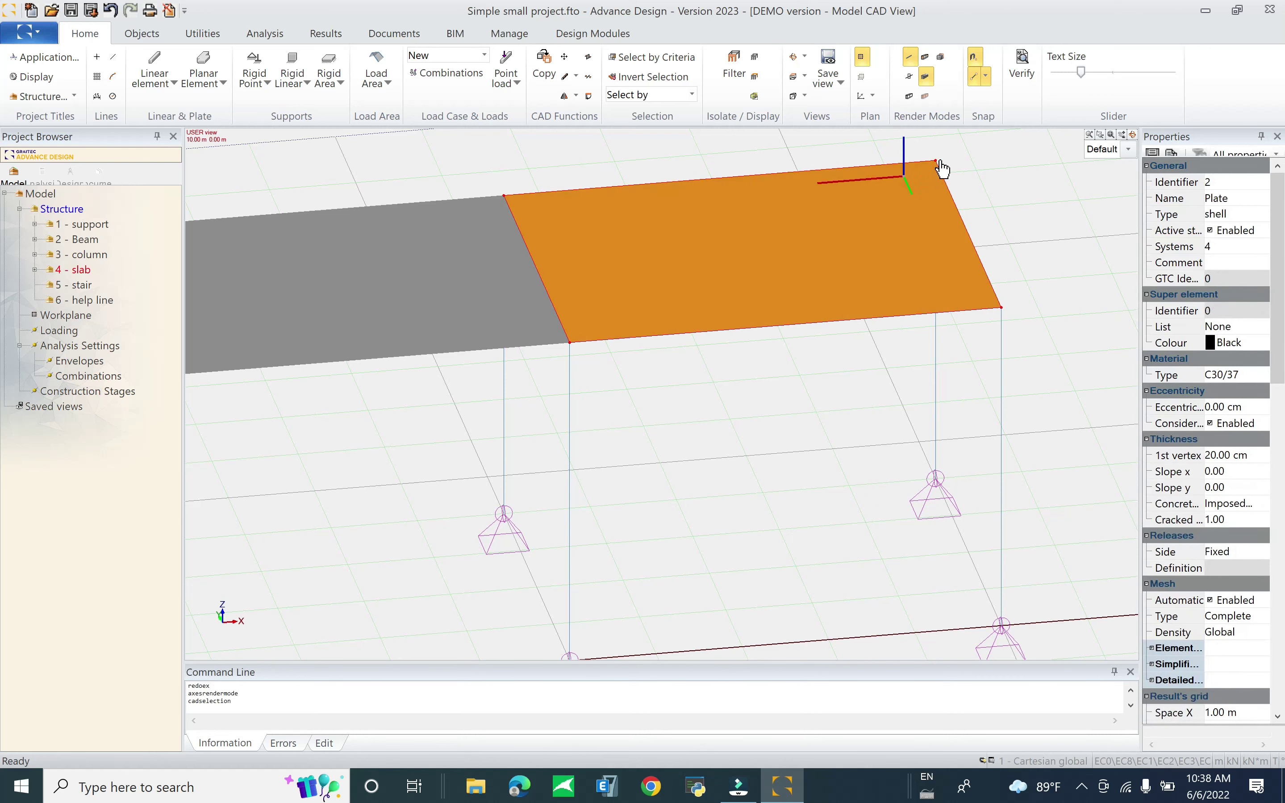
{"action": "left_click_drag", "start_coordinate": [937, 171], "coordinate": [632, 209]}
{"action": "left_click_drag", "start_coordinate": [1001, 306], "coordinate": [676, 340]}
{"action": "left_click", "coordinate": [741, 353]}
Step: Copy the beam at the slab's free edge once by translation with the vector 0, 0, -4, down to the column bases
{"action": "mouse_move", "coordinate": [740, 353]}
{"action": "middle_mouse_down", "text": "shift"}
{"action": "mouse_move", "coordinate": [700, 453]}
{"action": "mouse_move", "coordinate": [653, 430]}
{"action": "mouse_move", "coordinate": [750, 431]}
{"action": "mouse_move", "coordinate": [777, 450]}
{"action": "mouse_move", "coordinate": [609, 307]}
{"action": "mouse_move", "coordinate": [743, 365]}
{"action": "middle_mouse_up", "text": "shift"}
{"action": "middle_click_drag", "start_coordinate": [690, 442], "coordinate": [606, 425], "text": "shift"}
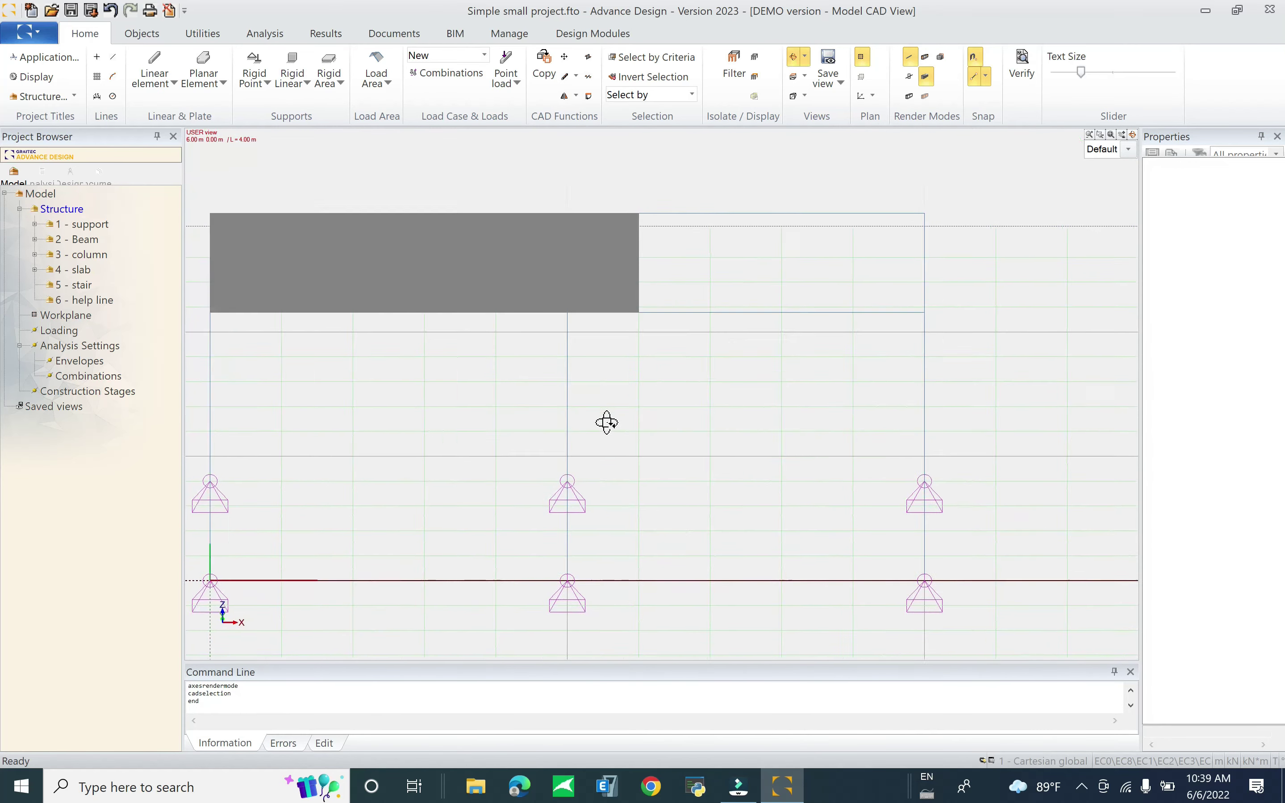
{"action": "left_click_drag", "start_coordinate": [605, 166], "coordinate": [684, 340]}
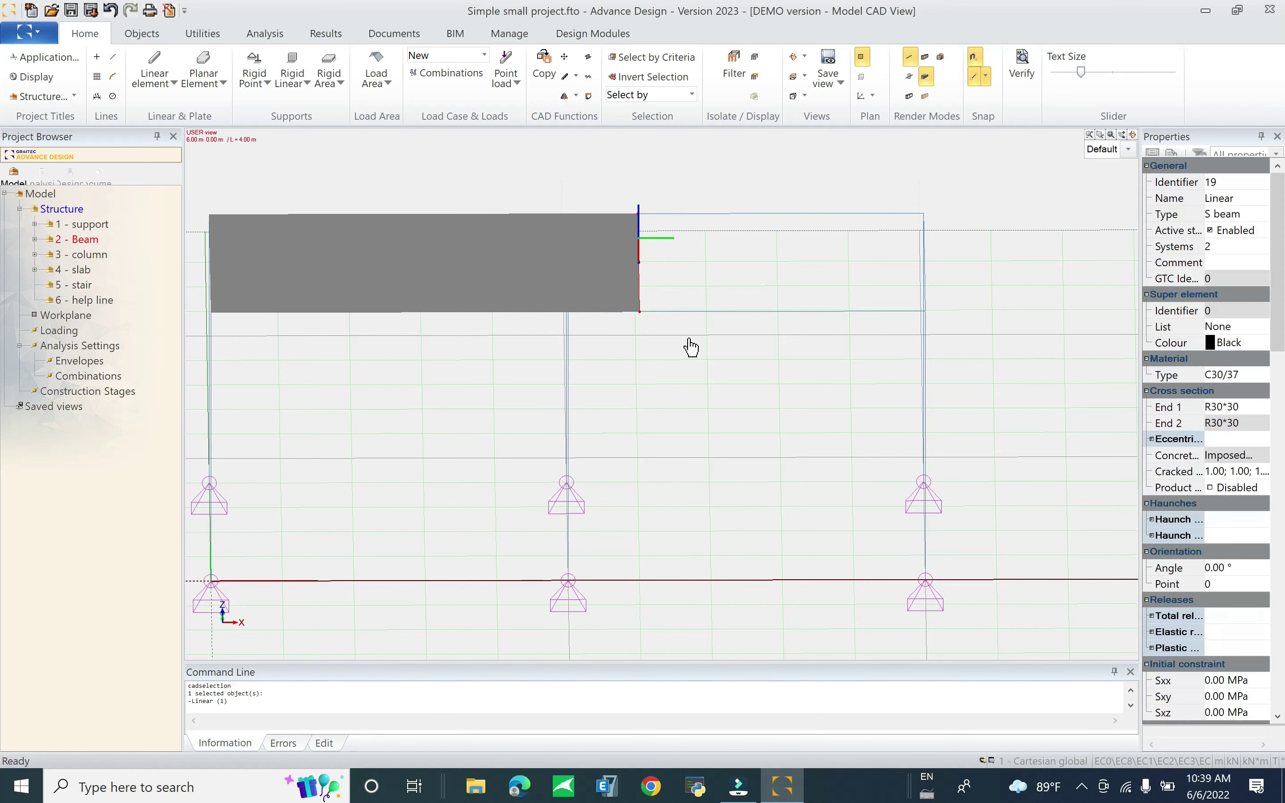
{"action": "left_click", "coordinate": [544, 68]}
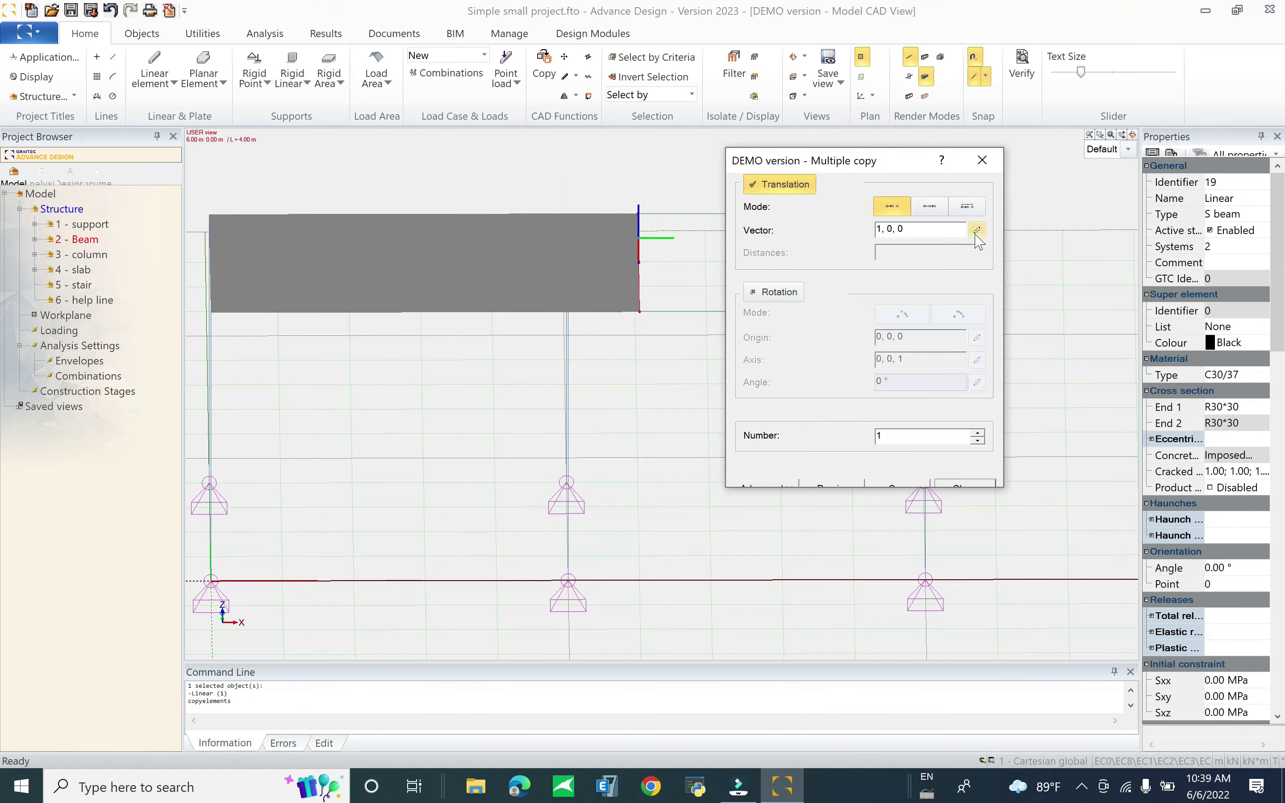
{"action": "left_click", "coordinate": [977, 230]}
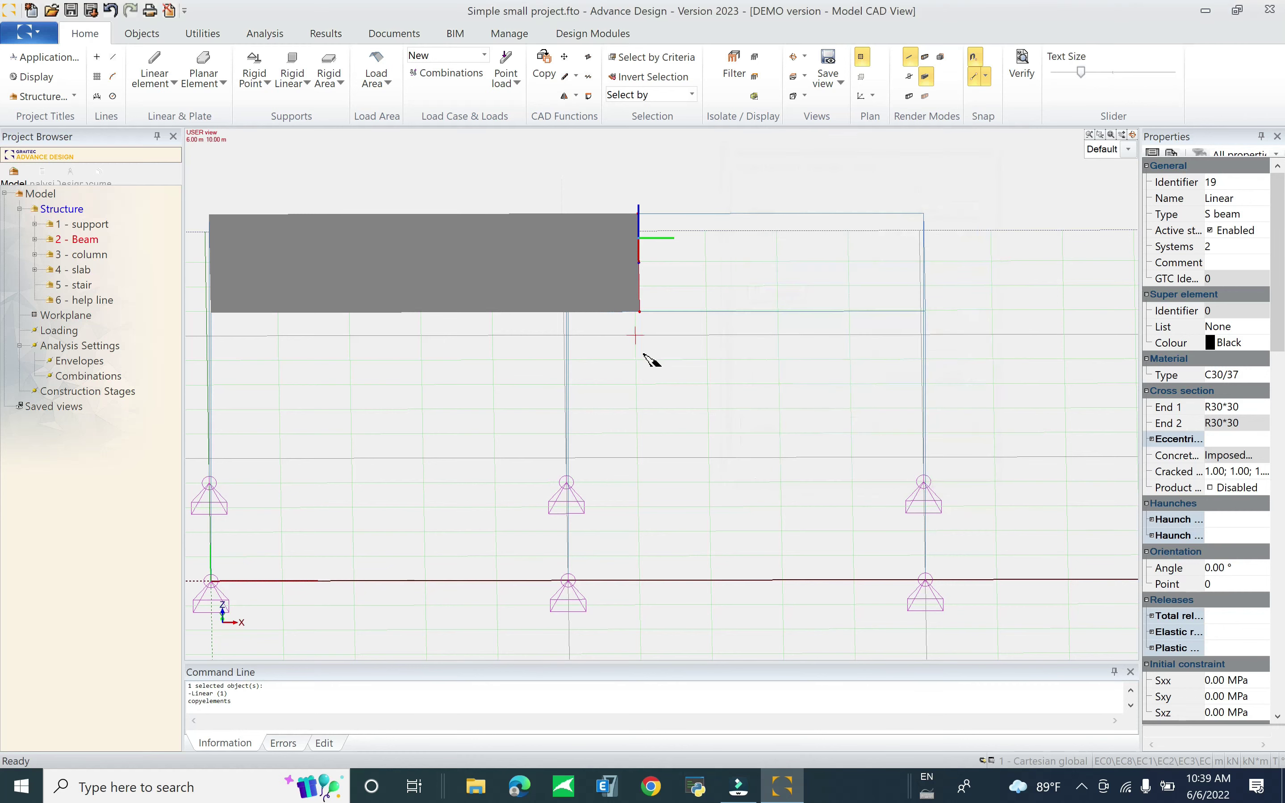
{"action": "left_click", "coordinate": [923, 312]}
{"action": "middle_click_drag", "start_coordinate": [924, 319], "coordinate": [937, 376], "text": "shift"}
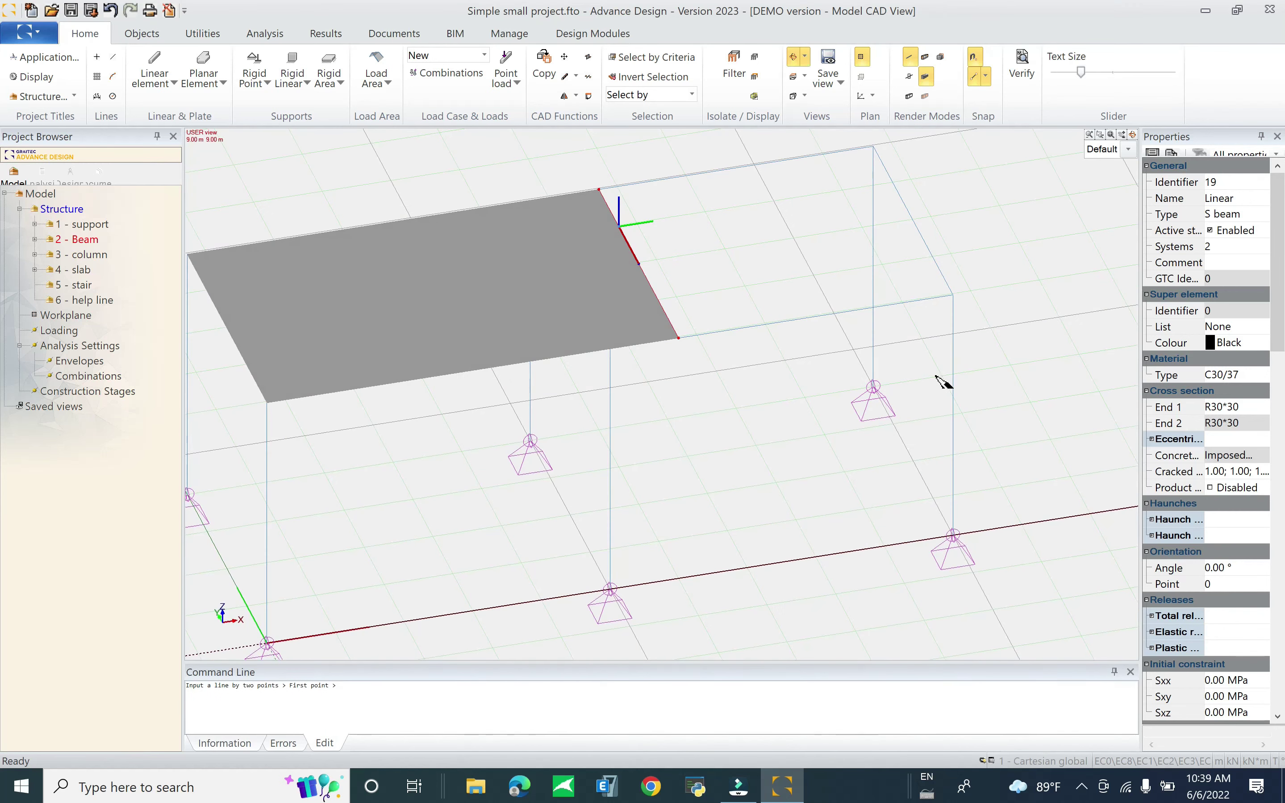
{"action": "left_click", "coordinate": [949, 300]}
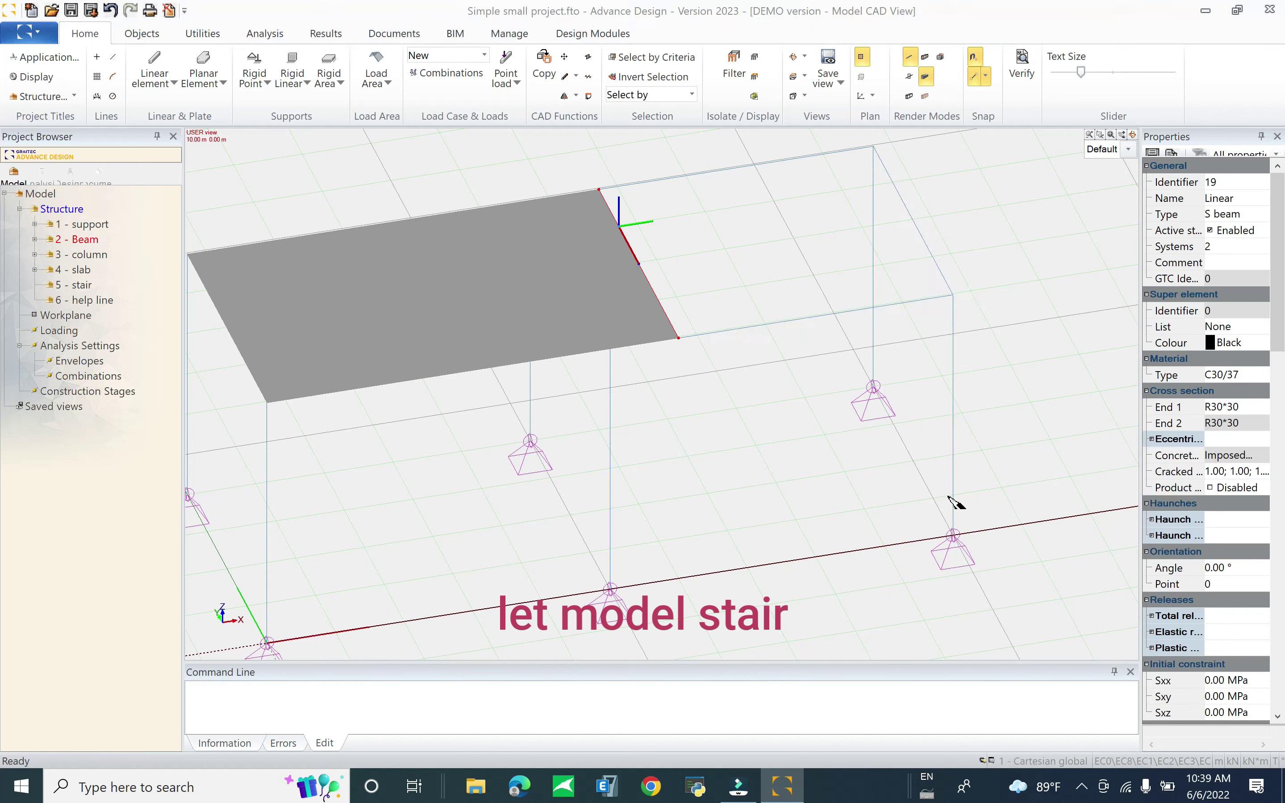
{"action": "left_click", "coordinate": [976, 230]}
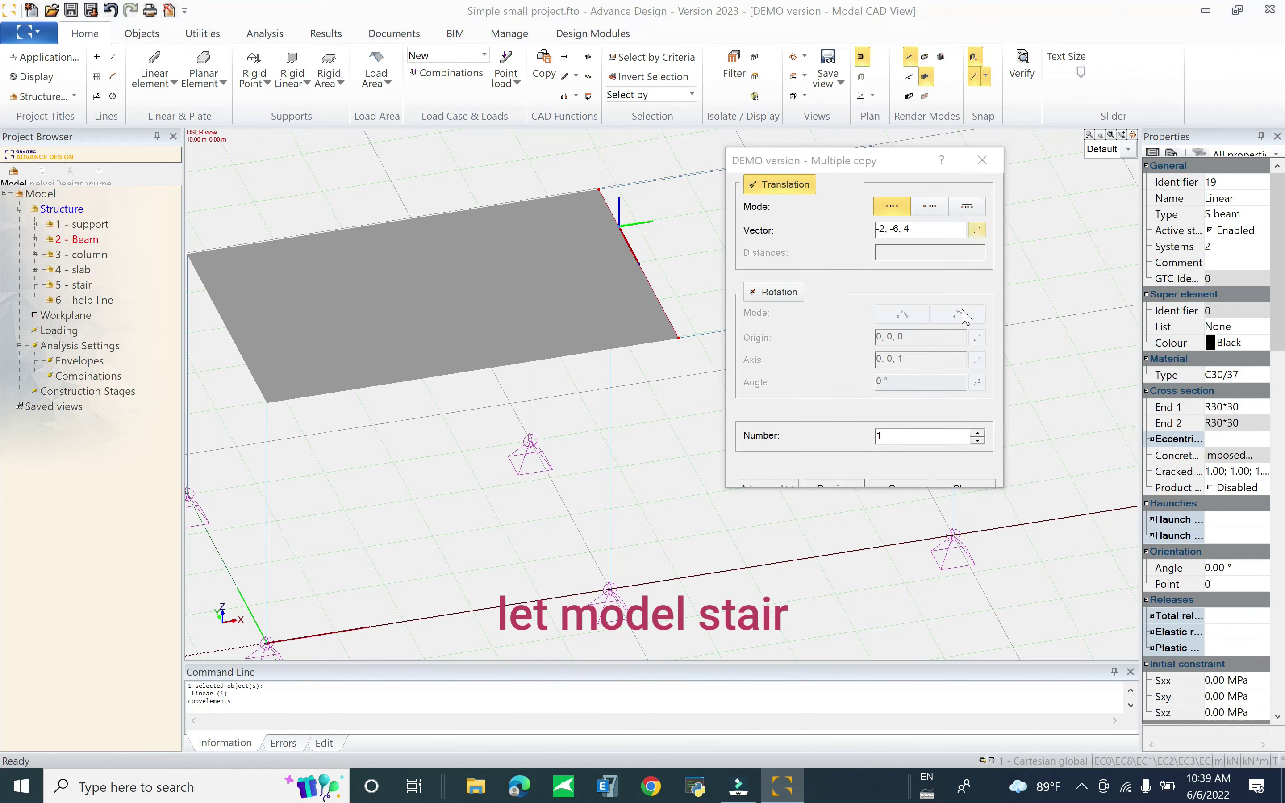
{"action": "left_click", "coordinate": [949, 294]}
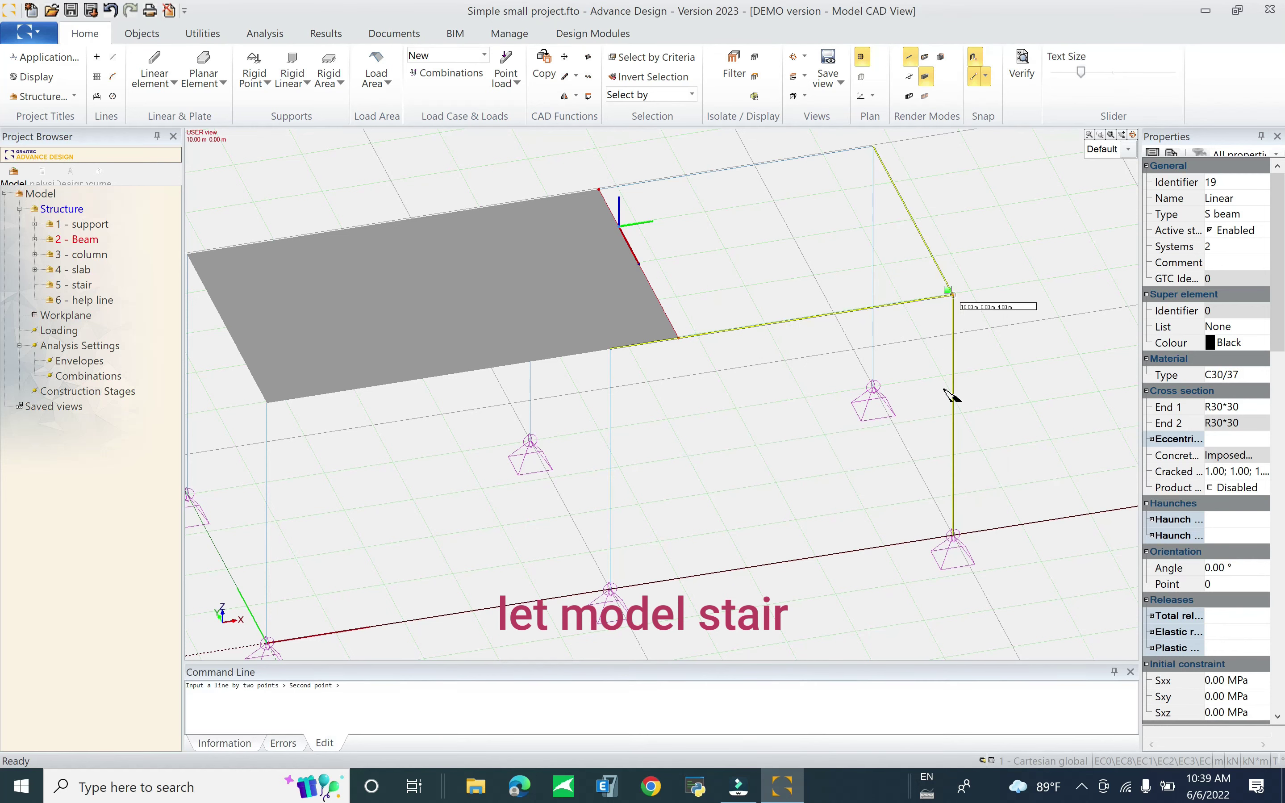
{"action": "left_click", "coordinate": [953, 533]}
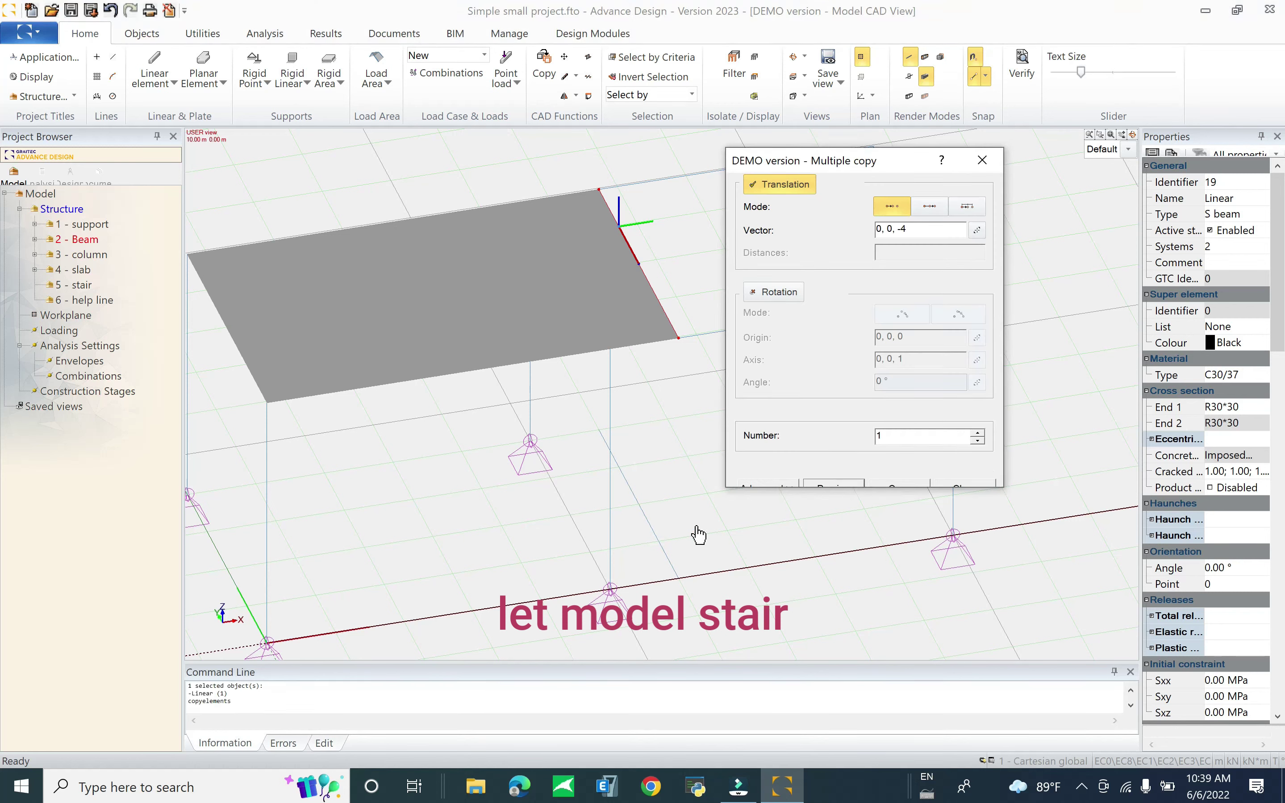
{"action": "left_click", "coordinate": [914, 485]}
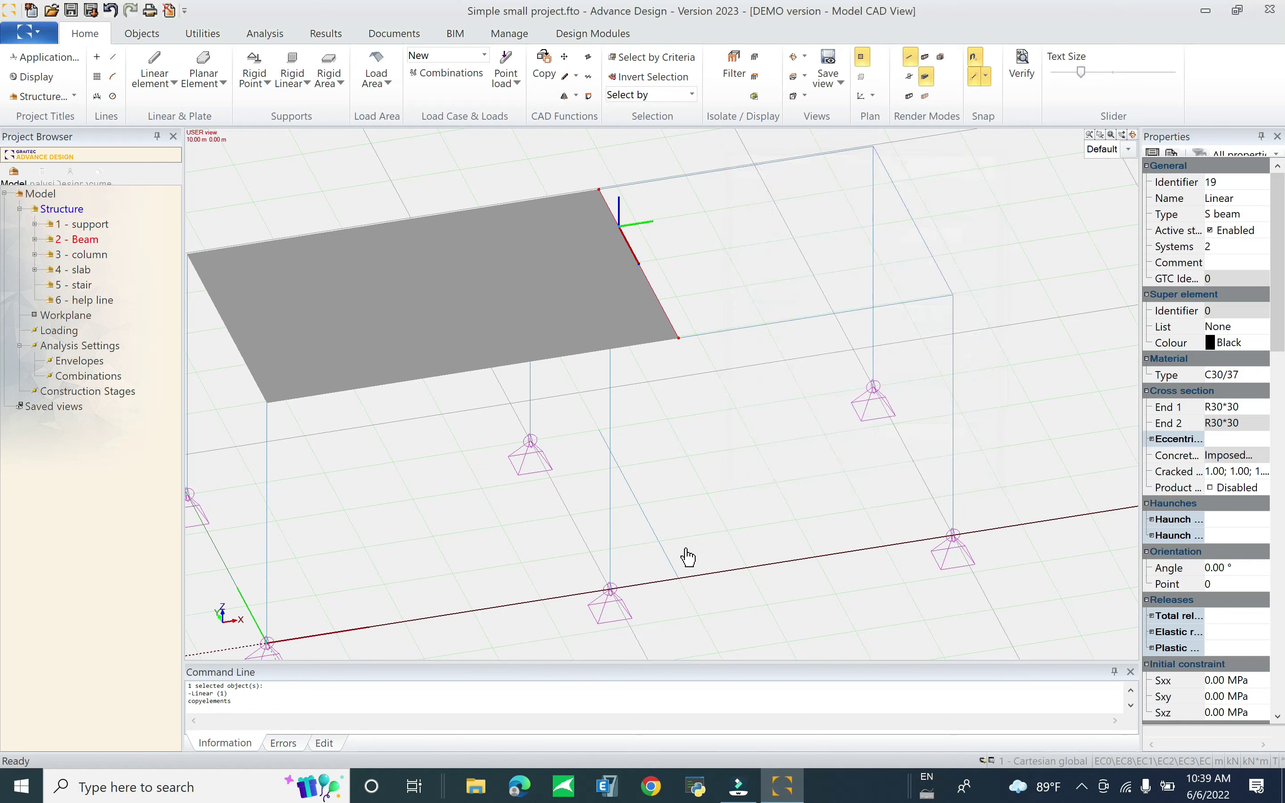
Step: Copy the base-level beam to mid-height of the end columns, using its front endpoint and the front column's midpoint as displacement points
{"action": "left_click", "coordinate": [681, 586]}
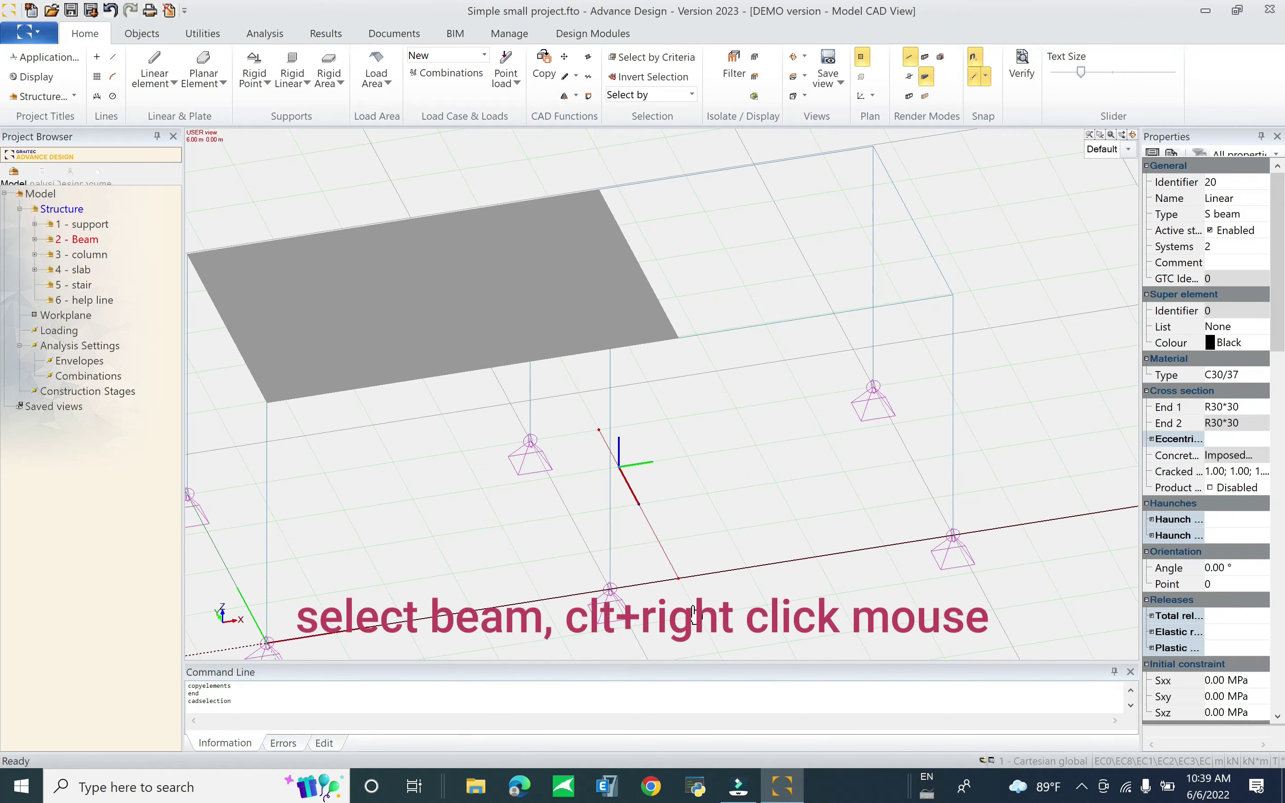
{"action": "right_click", "coordinate": [680, 579], "text": "ctrl"}
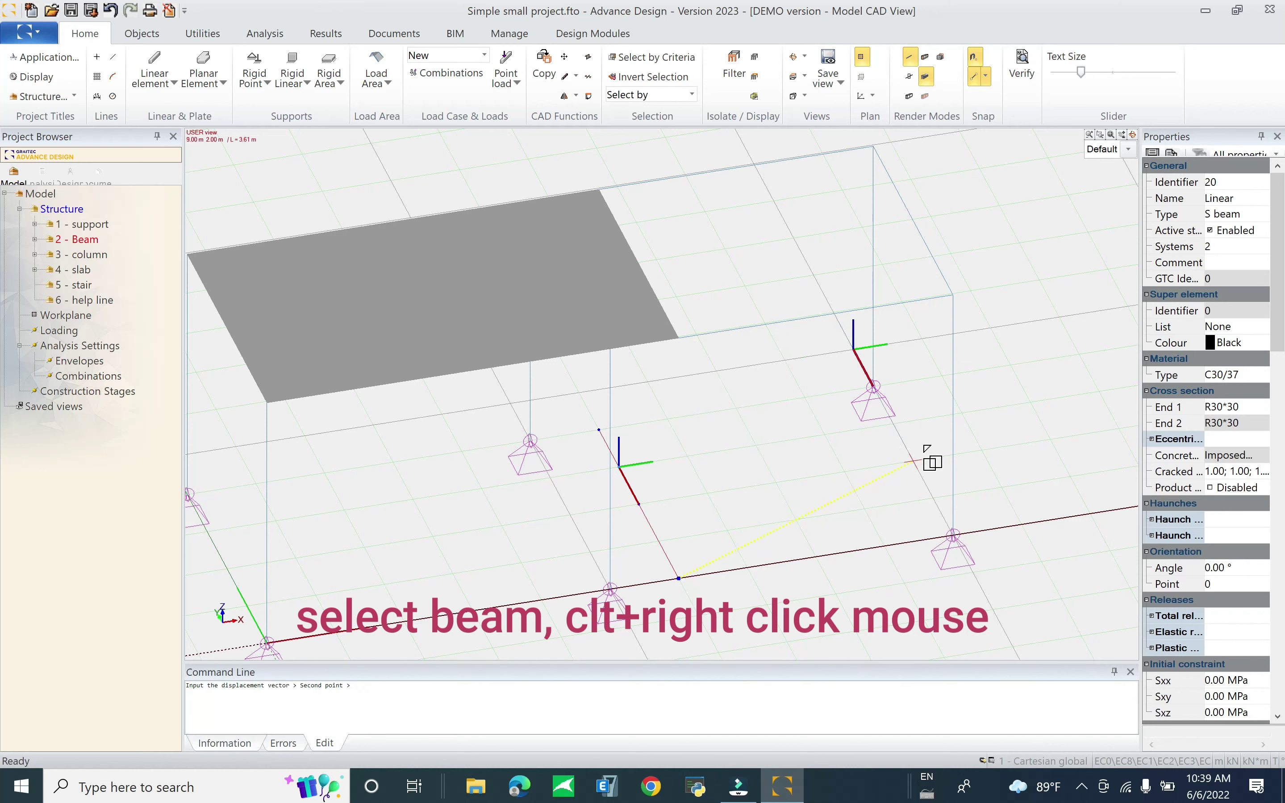
{"action": "left_click", "coordinate": [954, 419]}
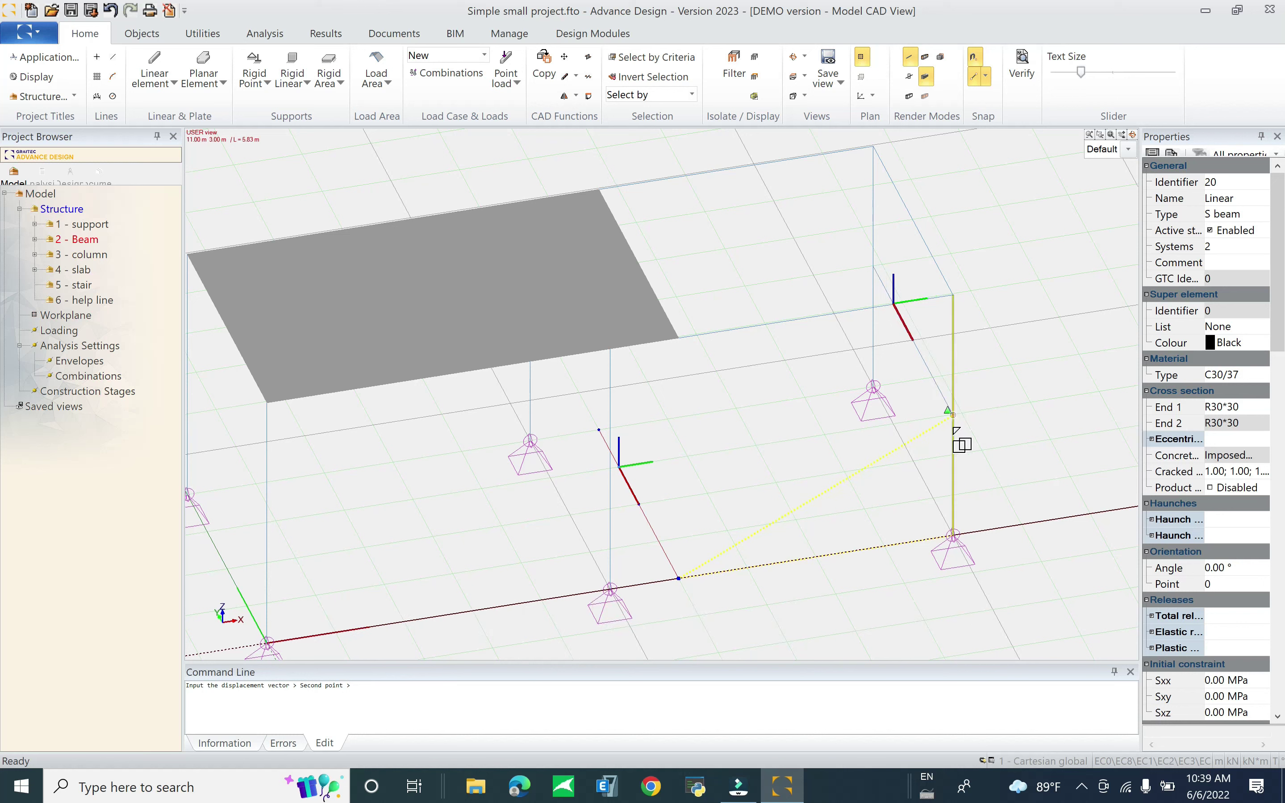
{"action": "key", "text": "Escape"}
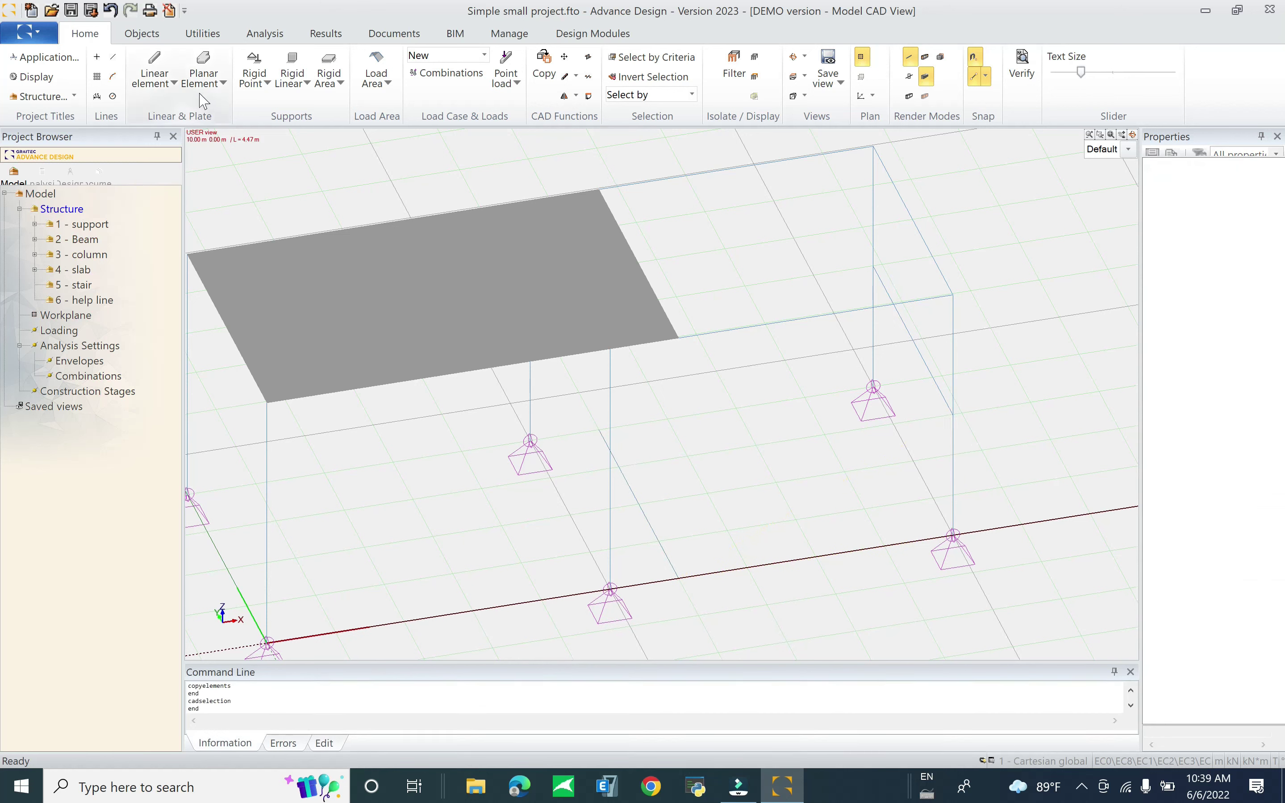
Step: Draw the lower stair flight as an 18 cm plate from the front half of the base-level beam to the front half of the mid-height beam
{"action": "left_click", "coordinate": [202, 66]}
{"action": "left_click", "coordinate": [1246, 455]}
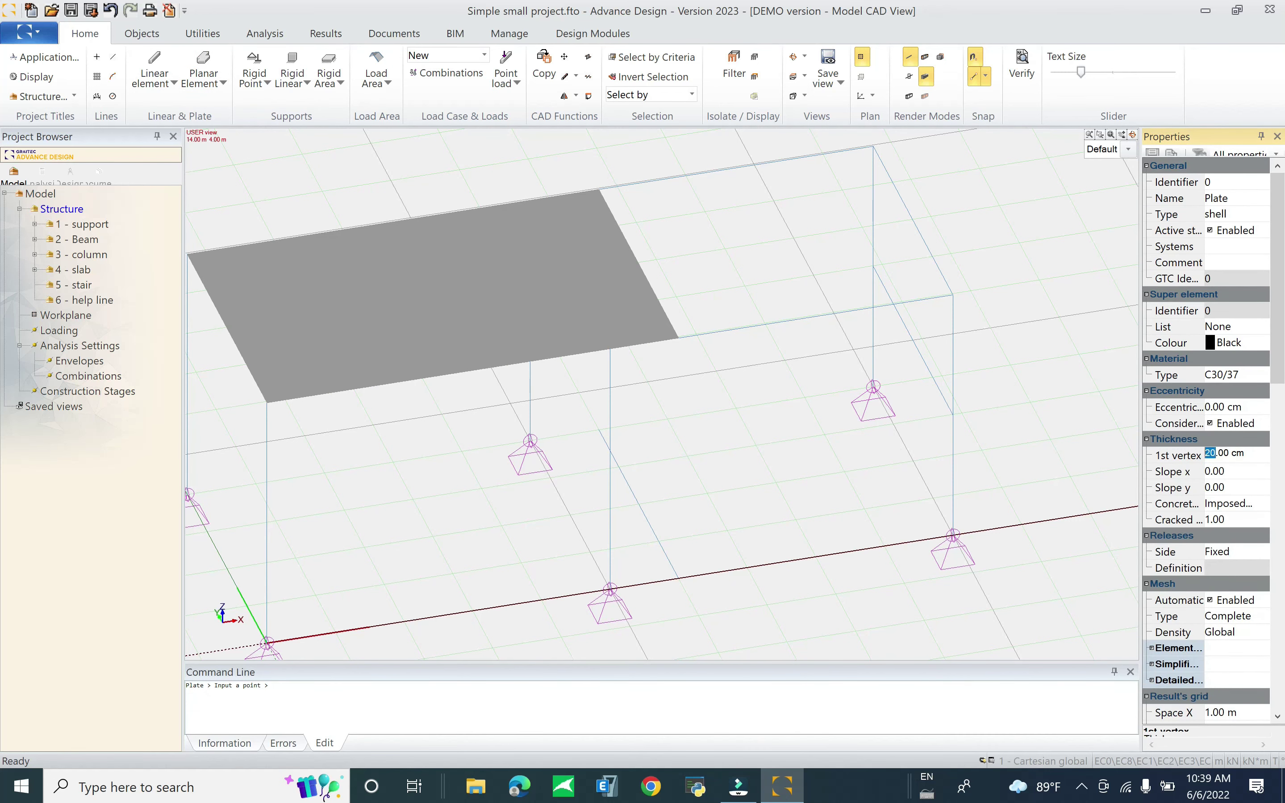
{"action": "key", "text": "Return"}
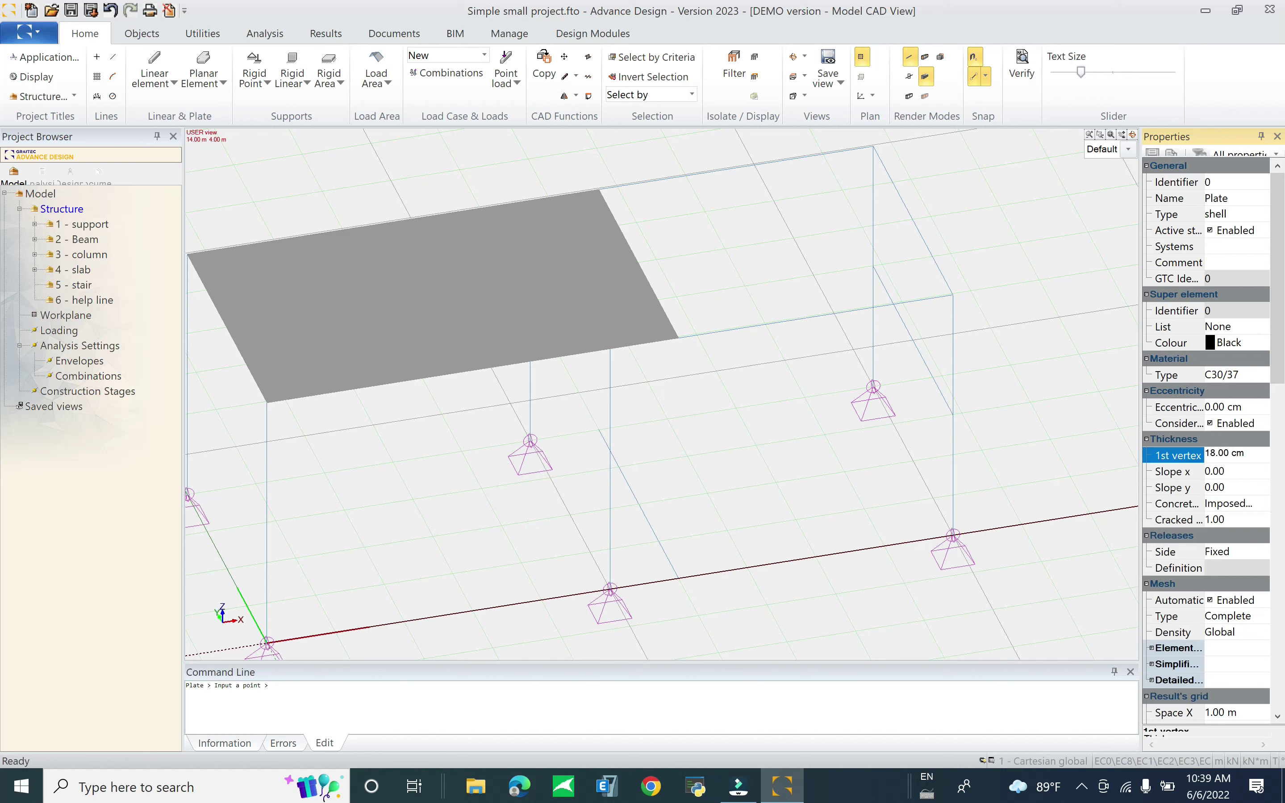
{"action": "left_click", "coordinate": [682, 576]}
{"action": "left_click", "coordinate": [638, 503]}
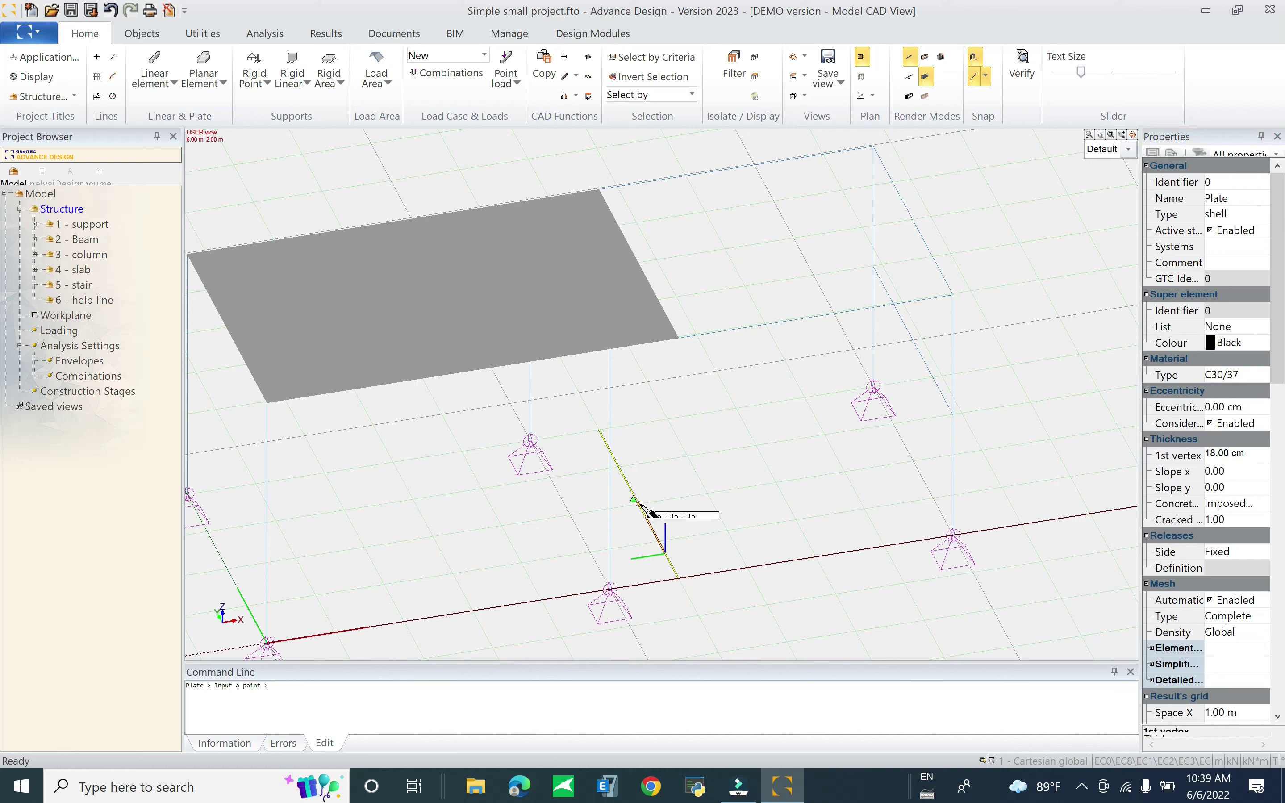
{"action": "left_click", "coordinate": [913, 344]}
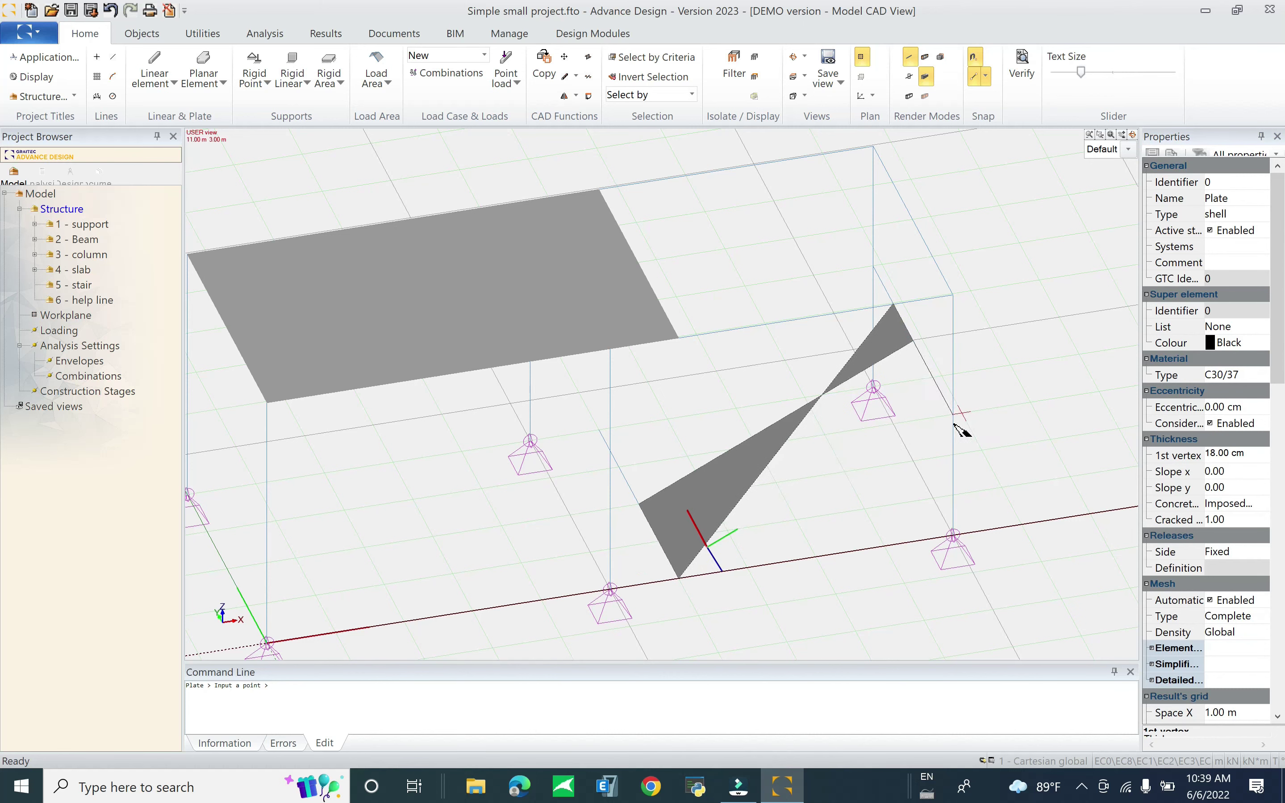
{"action": "left_click", "coordinate": [952, 418]}
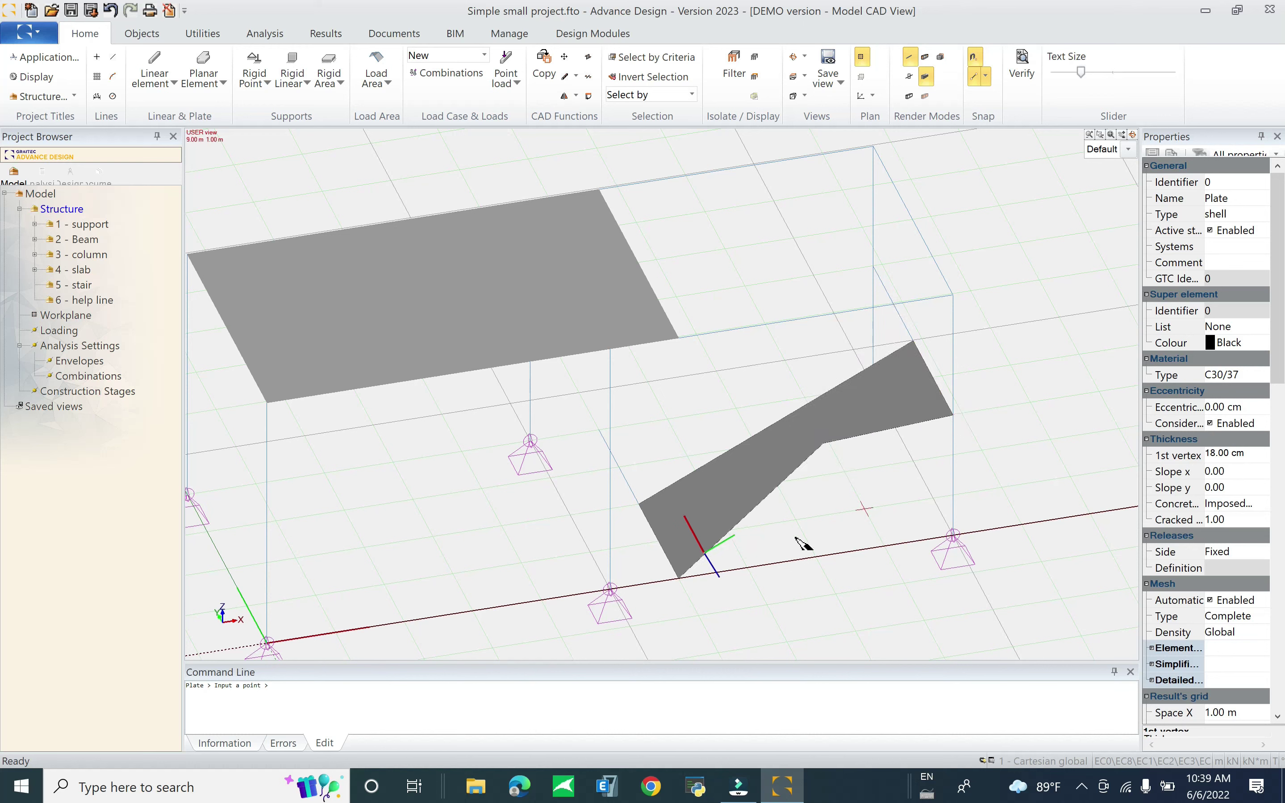
{"action": "key", "text": "Return"}
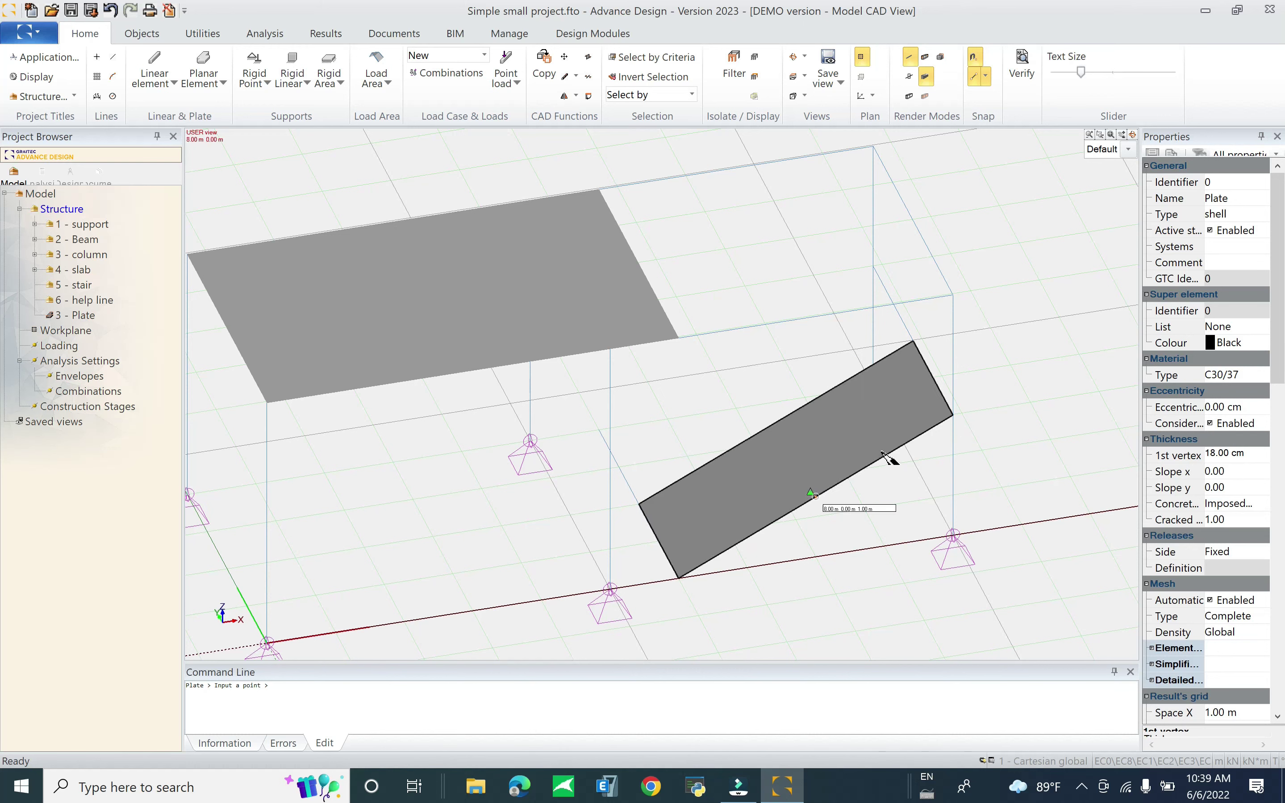
Step: Draw the upper stair flight plate between the rear half of the mid-height beam and the rear half of the slab edge beam
{"action": "left_click", "coordinate": [914, 341]}
{"action": "left_click", "coordinate": [641, 264]}
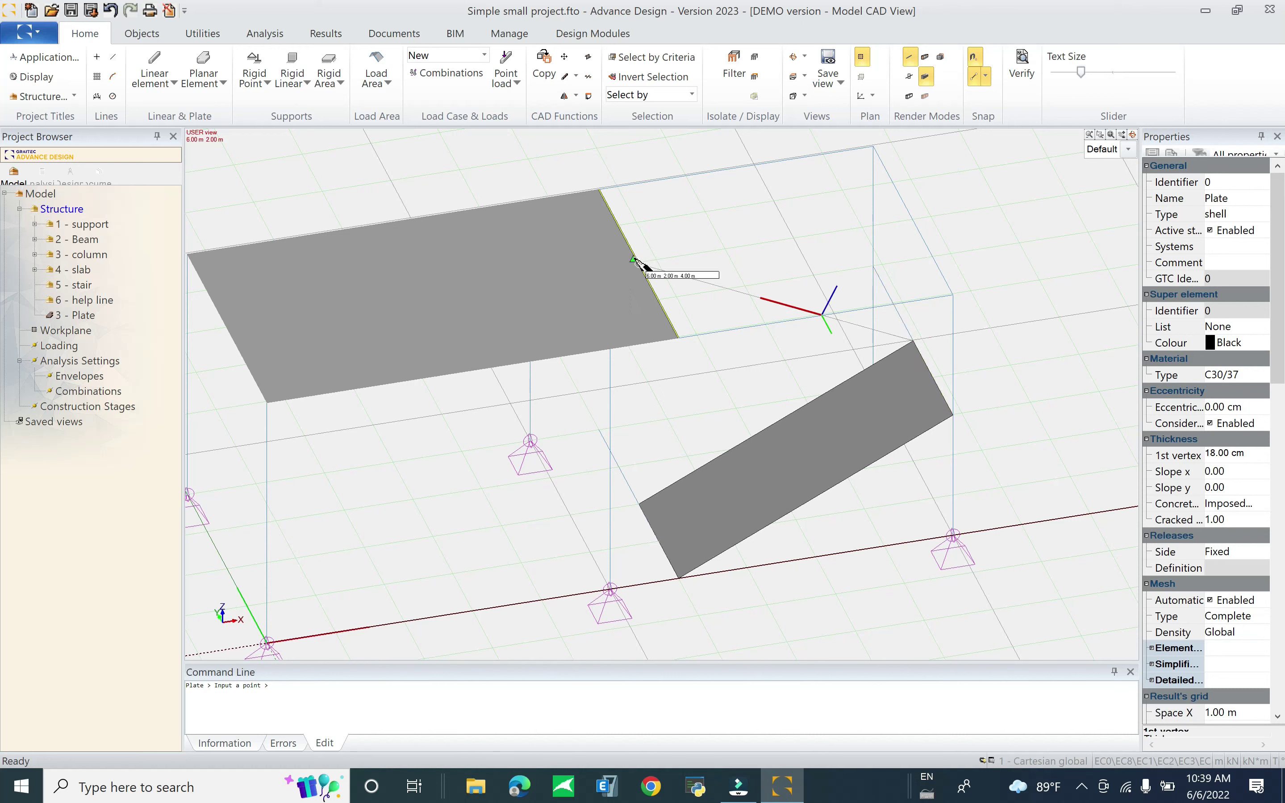
{"action": "left_click", "coordinate": [599, 190]}
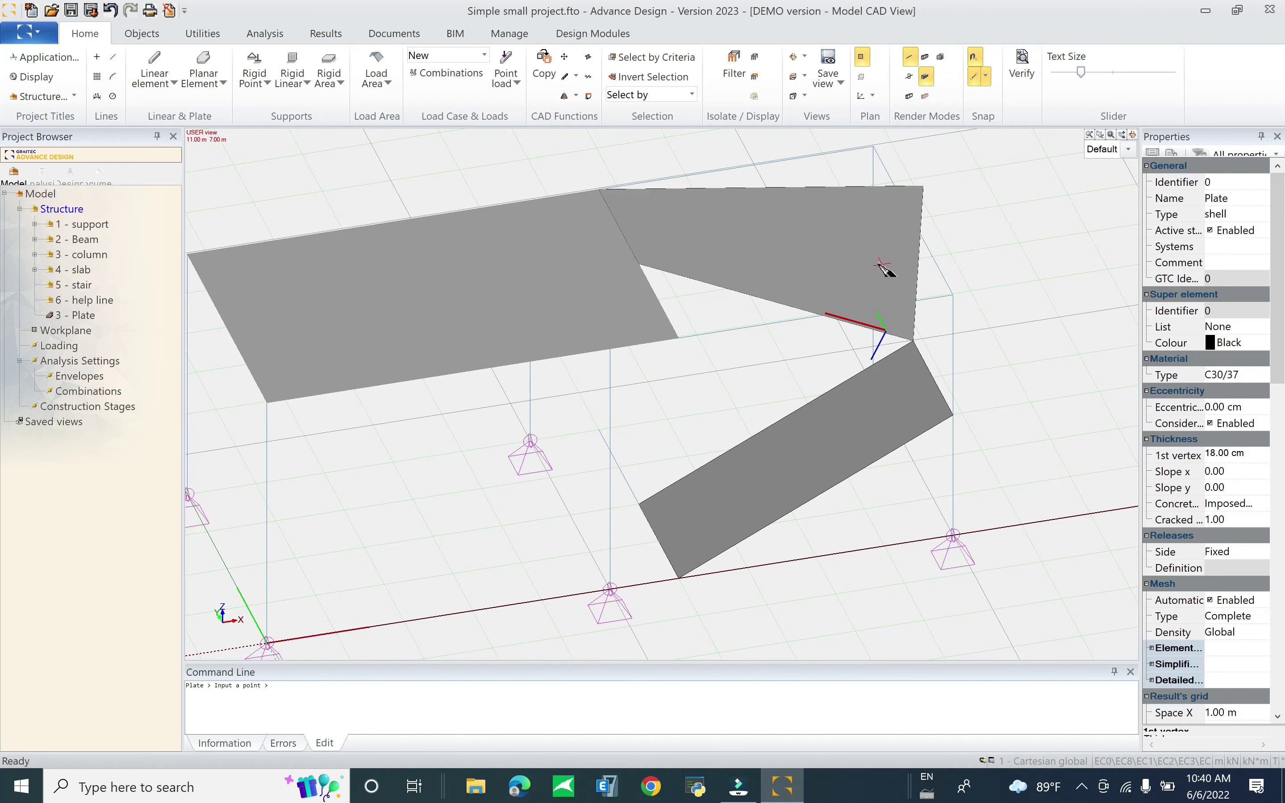
{"action": "middle_click_drag", "start_coordinate": [851, 270], "coordinate": [965, 404], "text": "shift"}
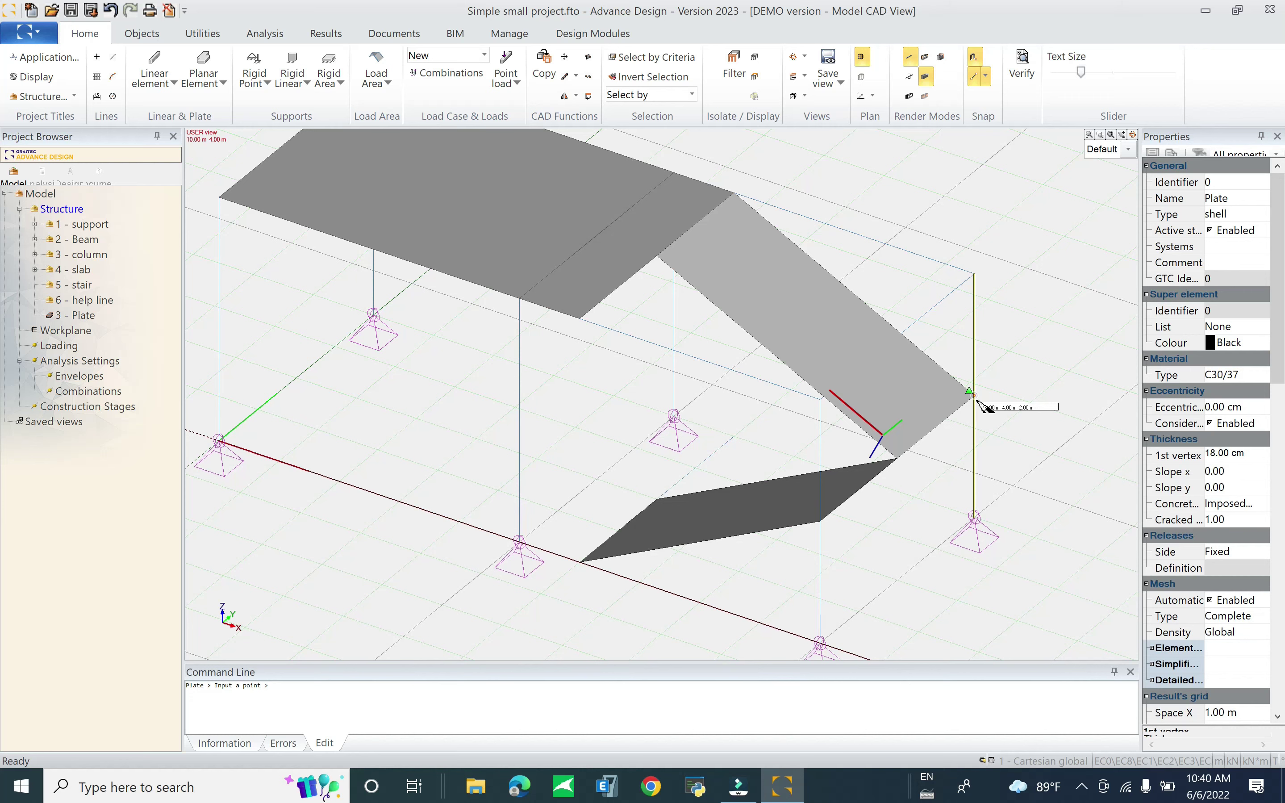
{"action": "left_click", "coordinate": [979, 405]}
{"action": "middle_click_drag", "start_coordinate": [856, 512], "coordinate": [972, 438], "text": "shift"}
{"action": "key", "text": "Escape"}
Step: Copy the mid-height beam between the end columns once by translation with the vector -1.2, 0, 0
{"action": "left_click_drag", "start_coordinate": [914, 310], "coordinate": [929, 422]}
{"action": "middle_click_drag", "start_coordinate": [889, 410], "coordinate": [819, 520], "text": "shift"}
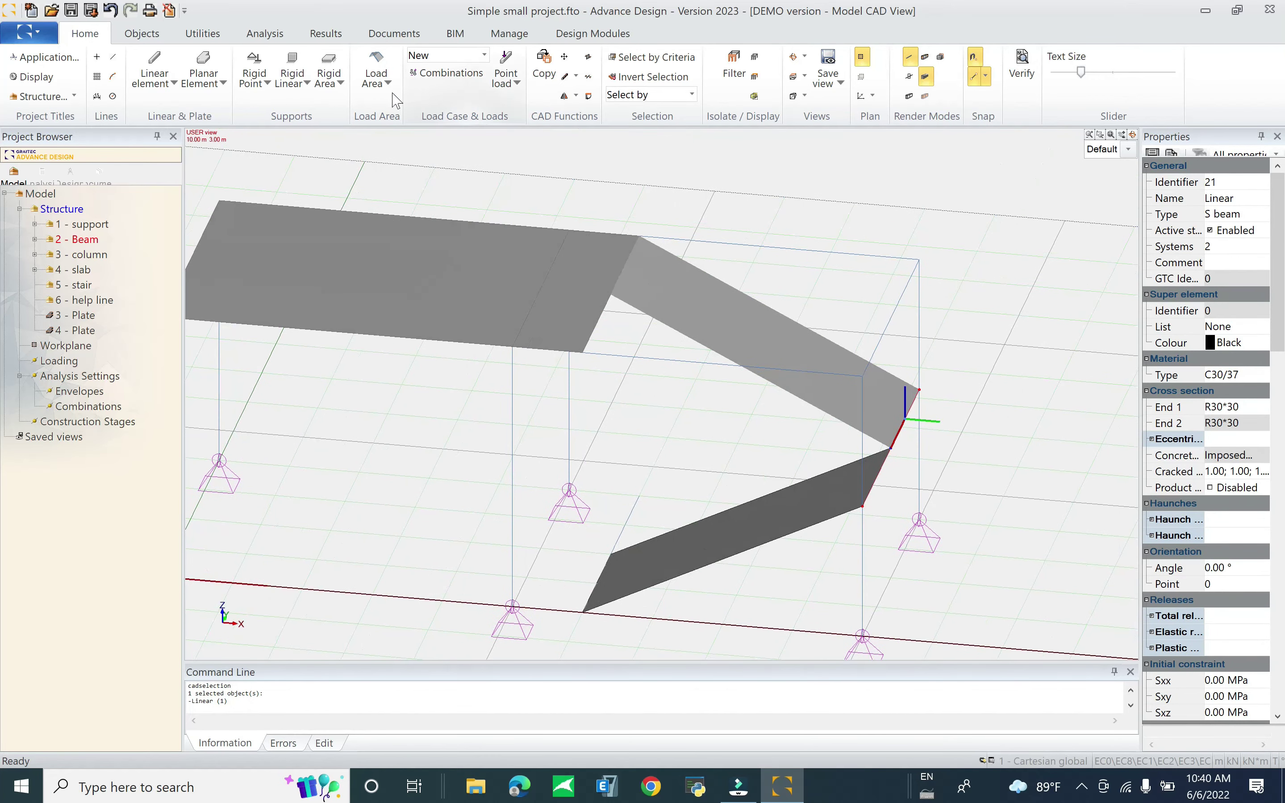
{"action": "left_click", "coordinate": [547, 78]}
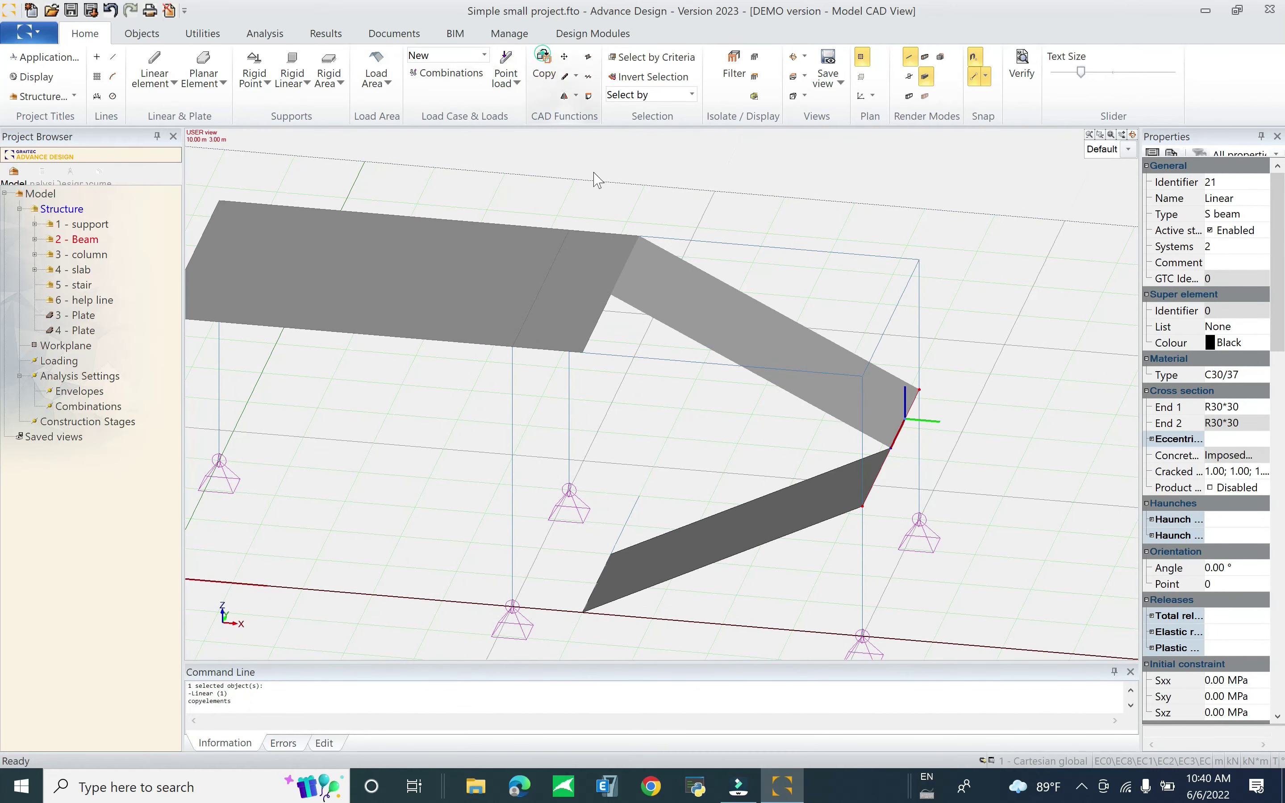
{"action": "left_click_drag", "start_coordinate": [860, 158], "coordinate": [1028, 284]}
{"action": "left_click", "coordinate": [1144, 355]}
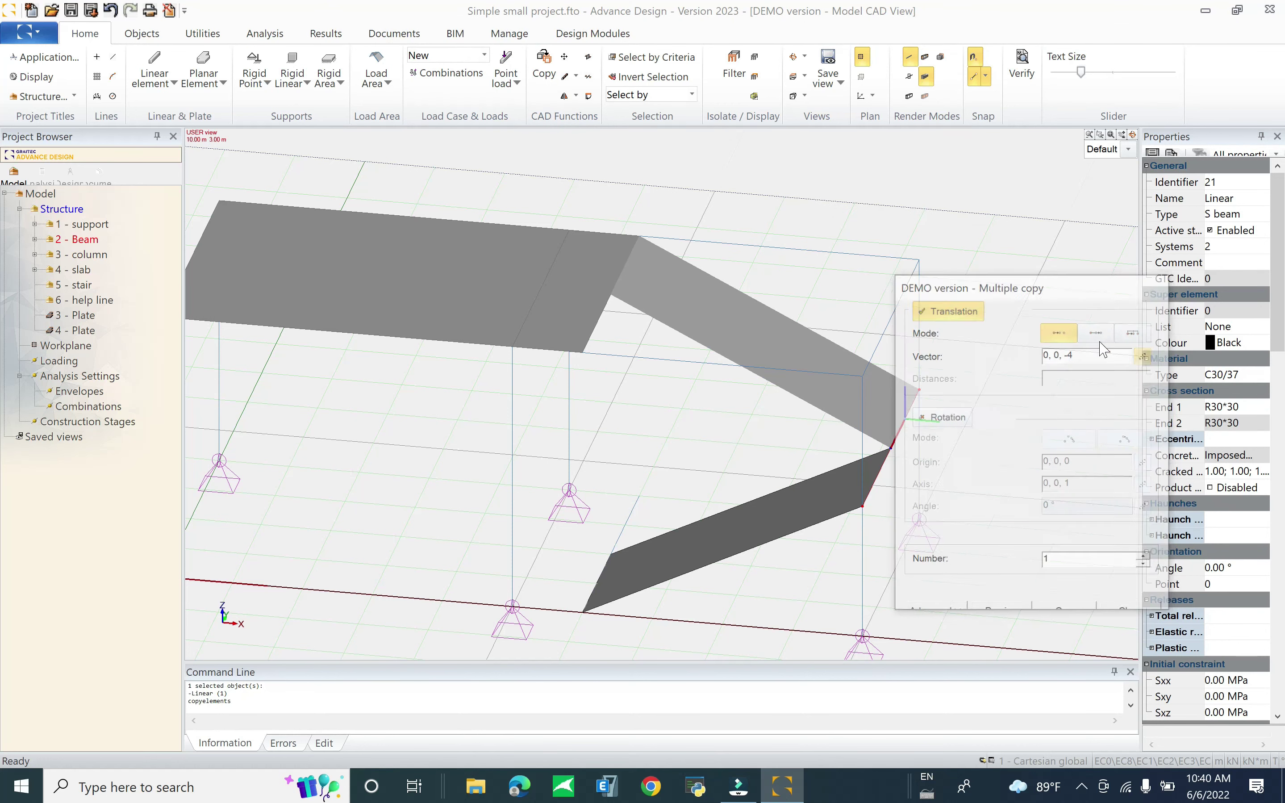
{"action": "left_click", "coordinate": [917, 261]}
{"action": "left_click", "coordinate": [587, 242]}
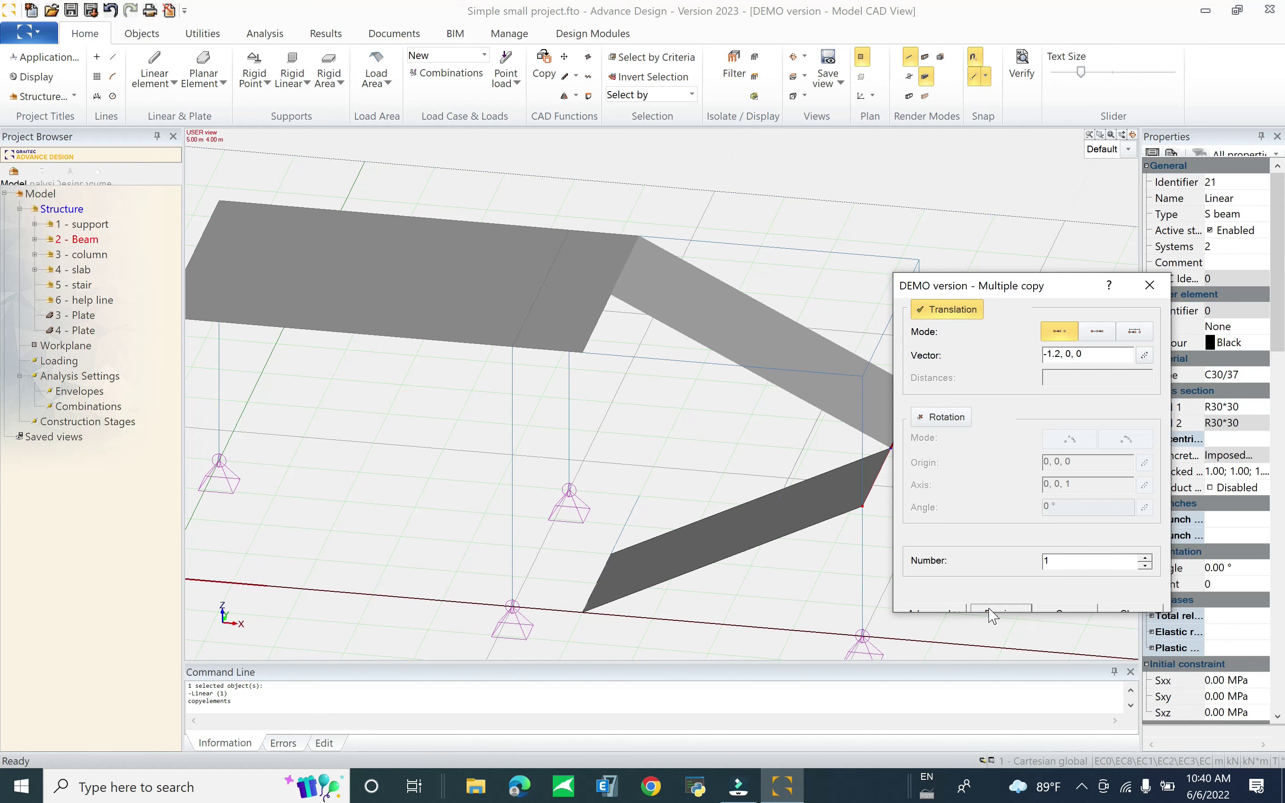
{"action": "left_click", "coordinate": [1073, 607]}
{"action": "left_click", "coordinate": [1142, 610]}
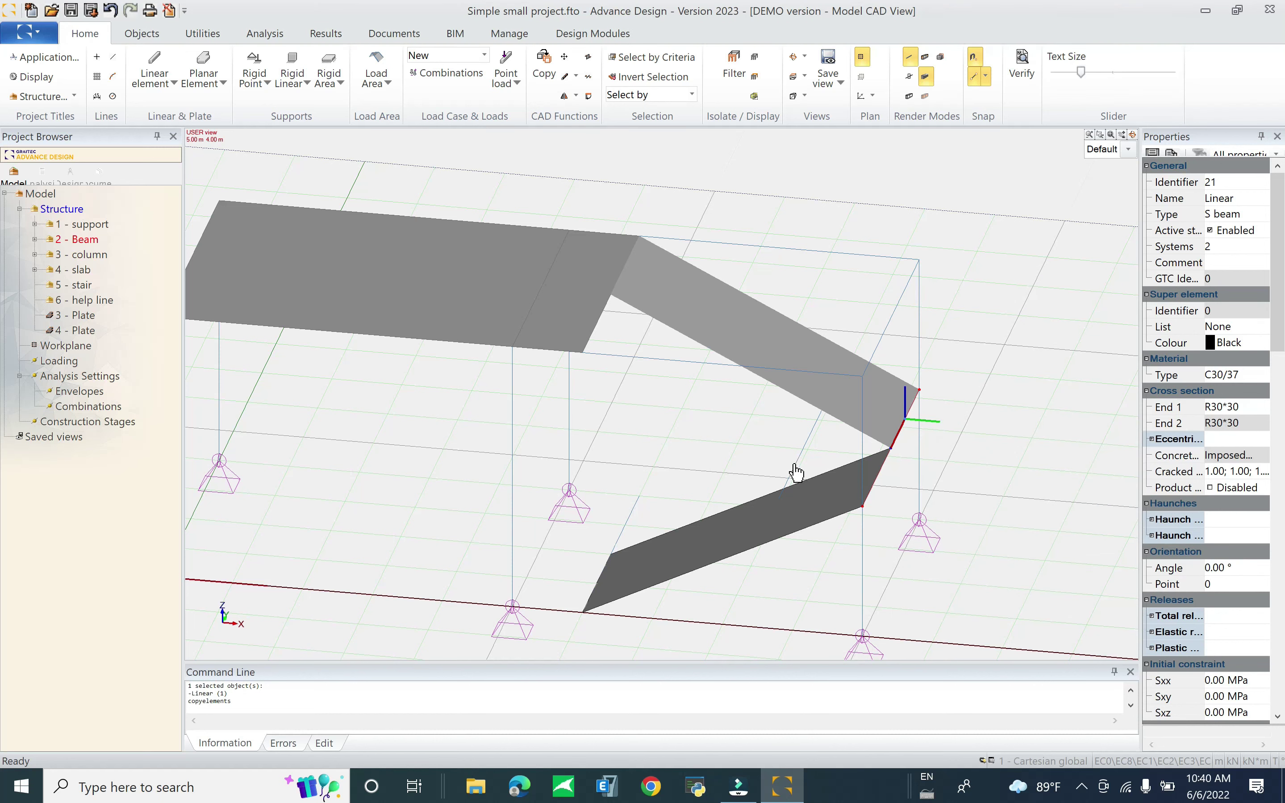
{"action": "key", "text": "Escape"}
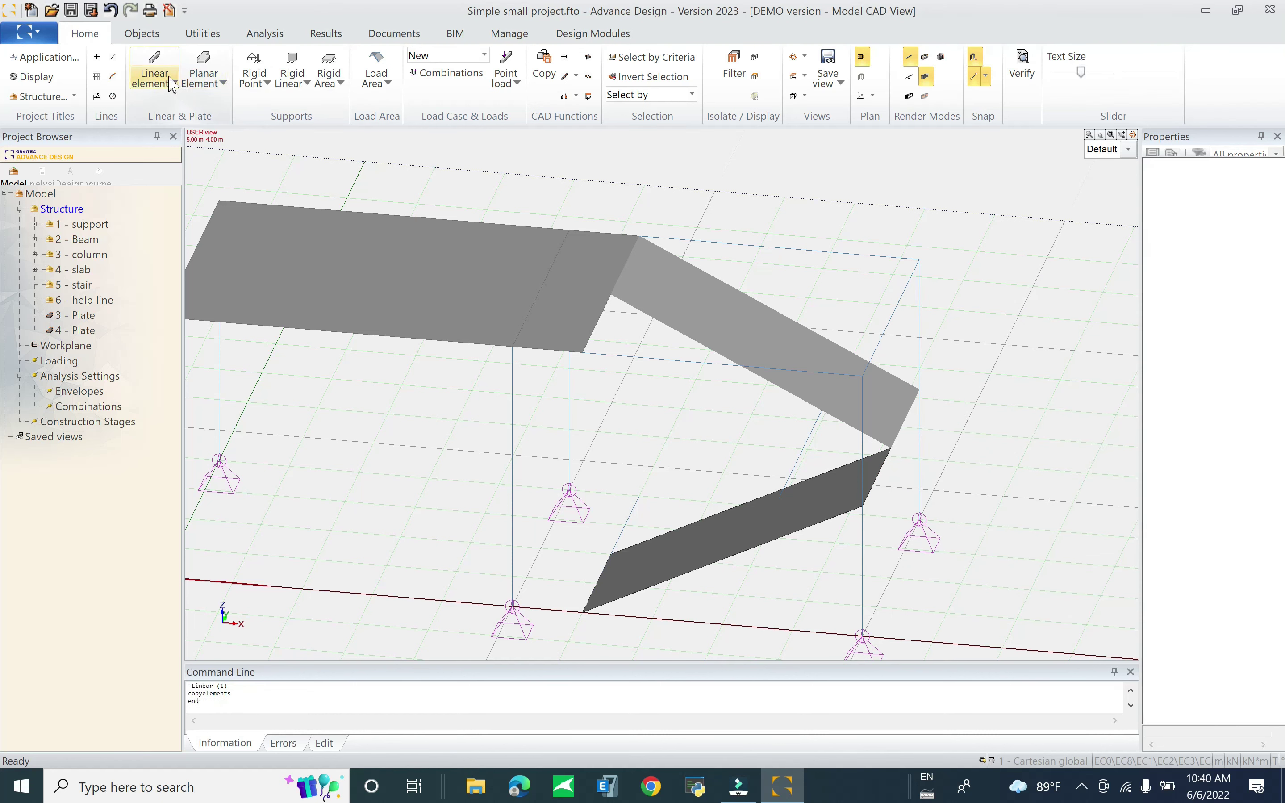
Step: Draw the 18 cm stair landing plate between the mid-height beam at the end columns and its translated copy, with the workplane grid hidden
{"action": "left_click", "coordinate": [203, 64]}
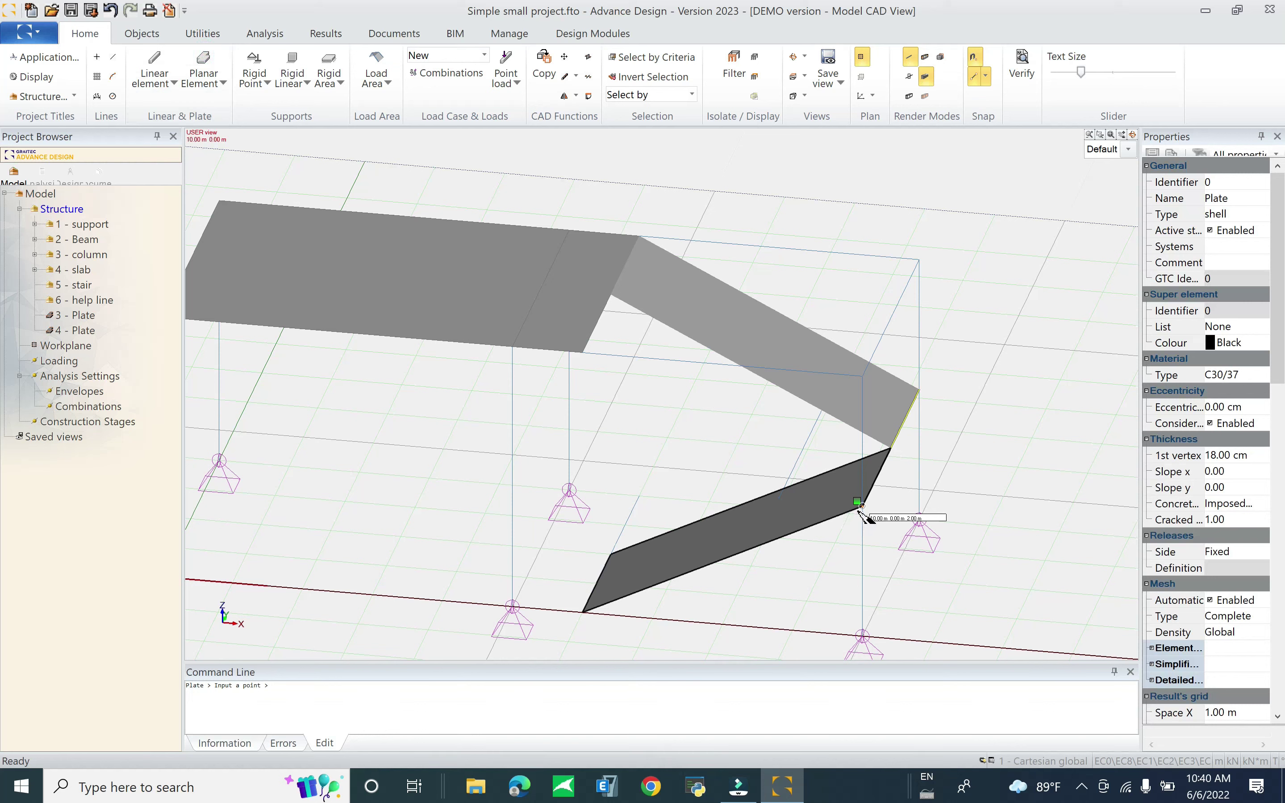
{"action": "mouse_move", "coordinate": [807, 503]}
{"action": "middle_mouse_down", "text": "shift"}
{"action": "mouse_move", "coordinate": [808, 483]}
{"action": "mouse_move", "coordinate": [800, 502]}
{"action": "middle_mouse_up", "text": "shift"}
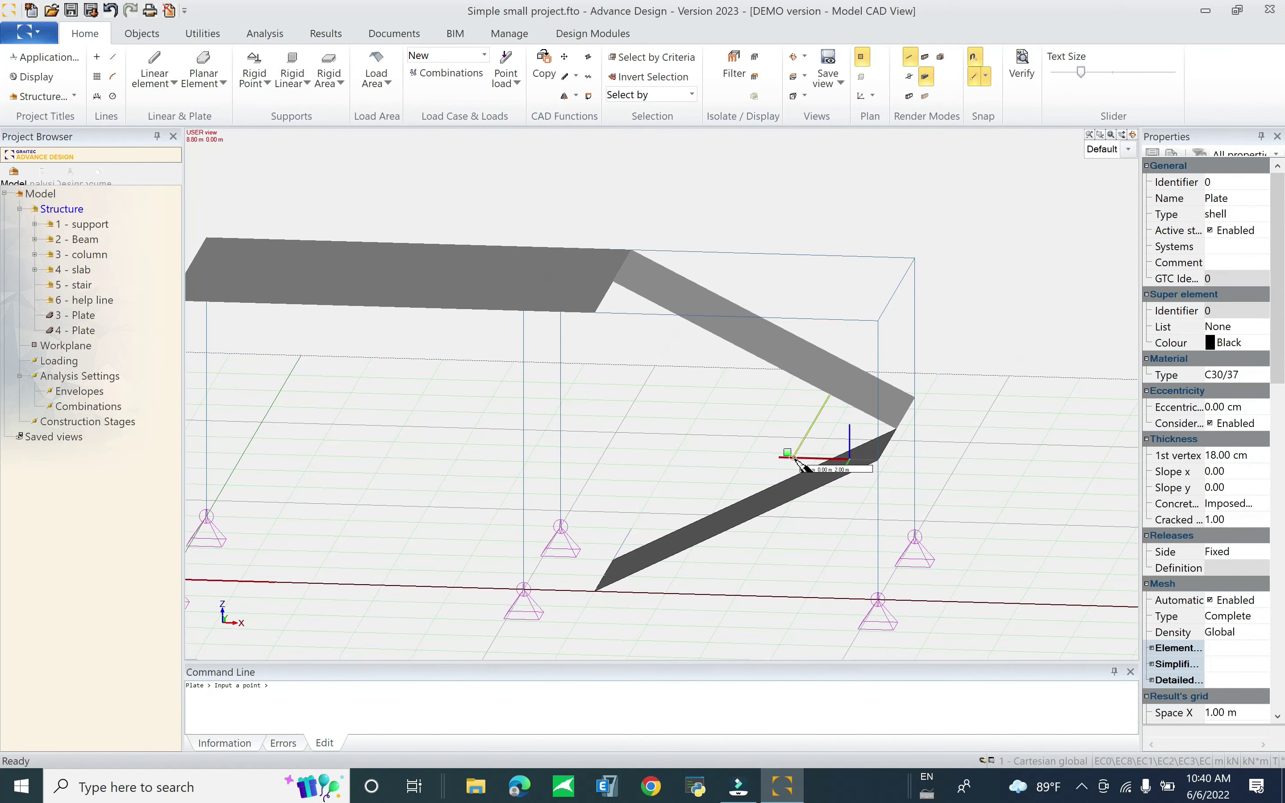
{"action": "left_click", "coordinate": [793, 458]}
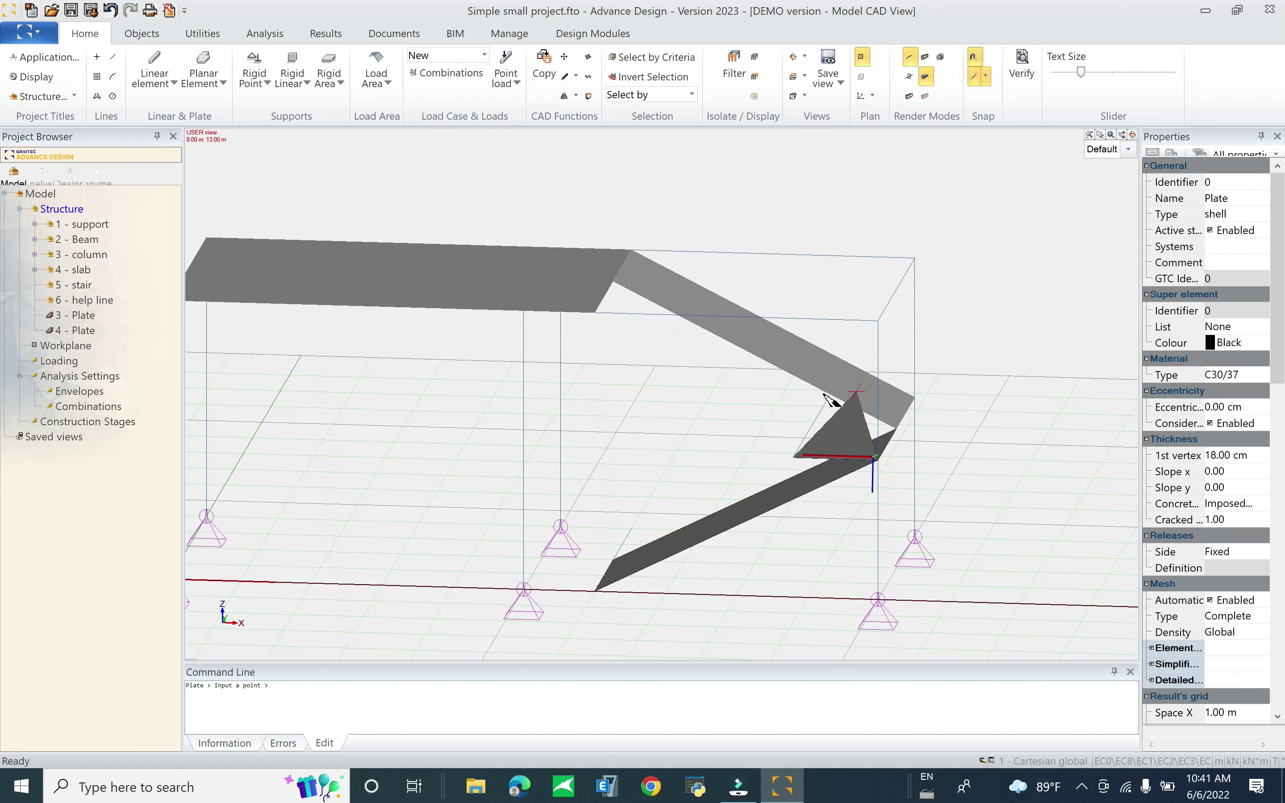
{"action": "right_click", "coordinate": [926, 306]}
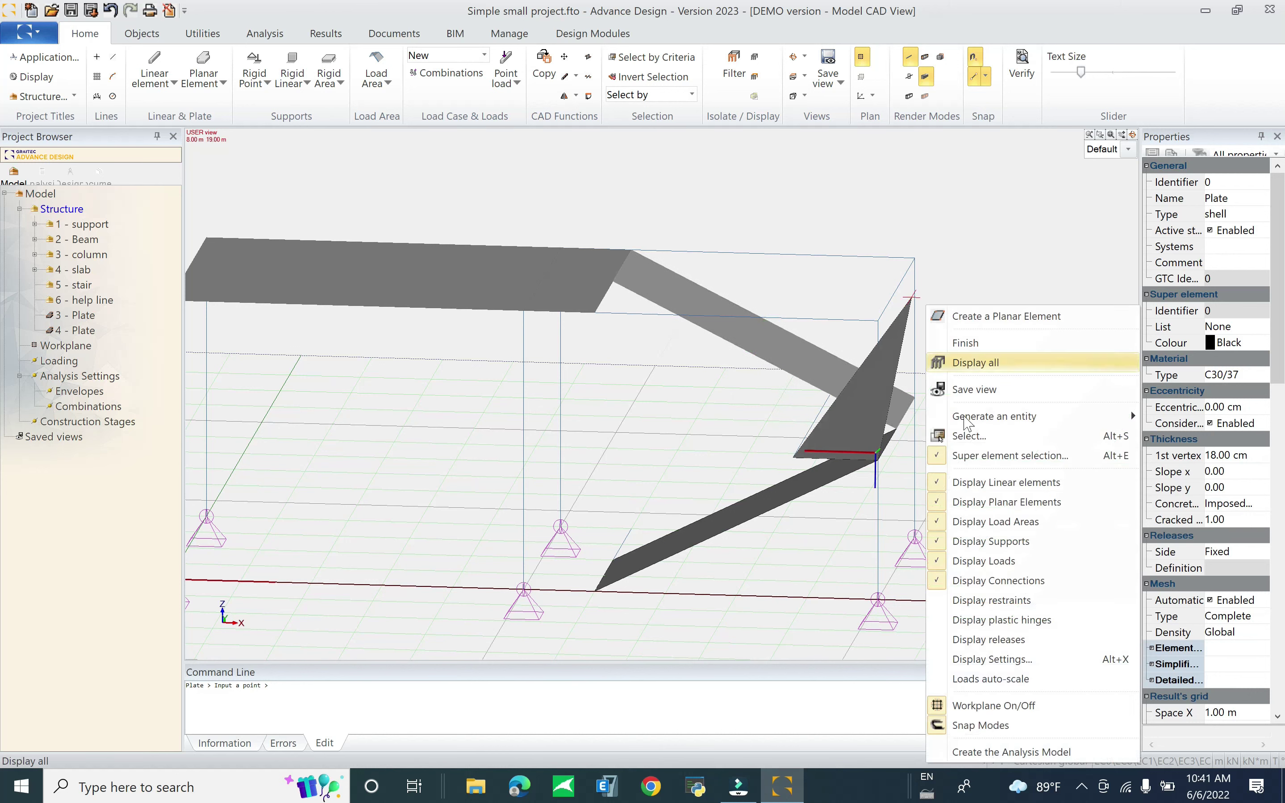
{"action": "left_click", "coordinate": [1008, 707]}
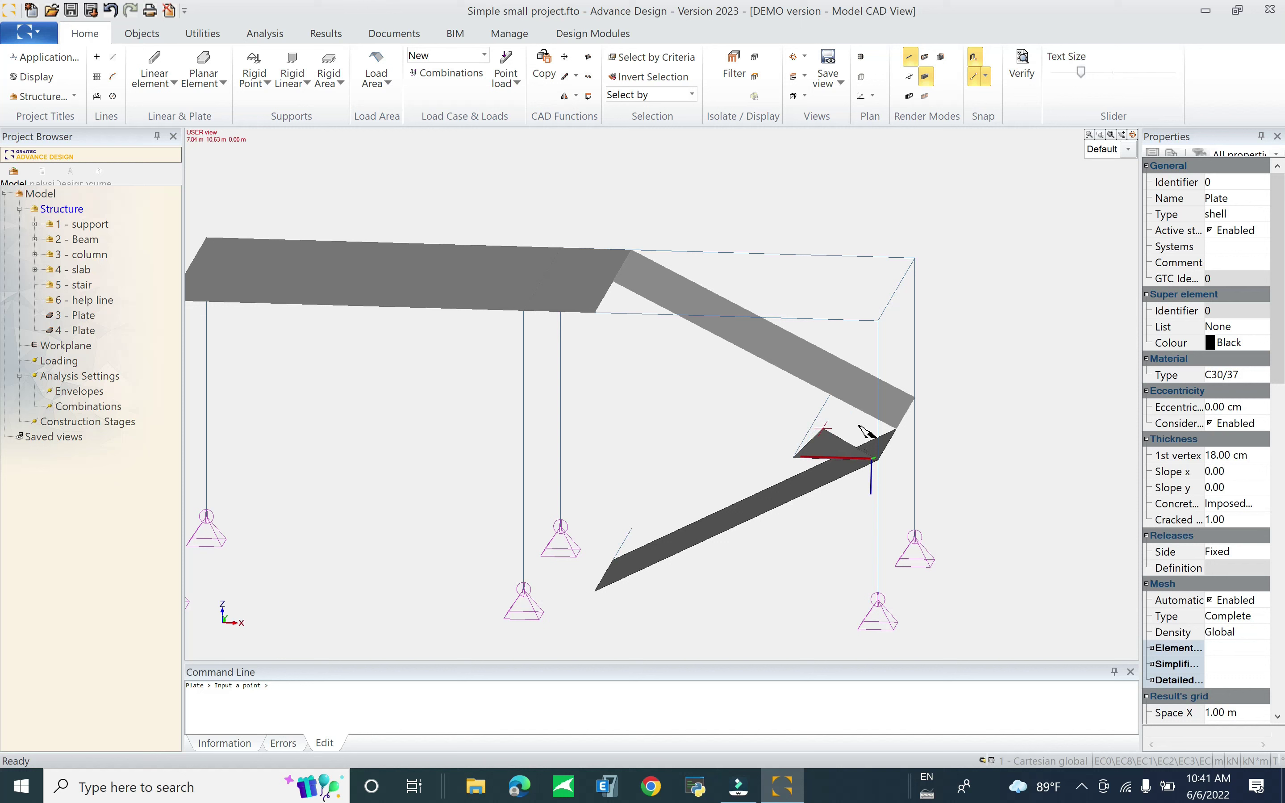
{"action": "middle_click_drag", "start_coordinate": [860, 444], "coordinate": [908, 421], "text": "shift"}
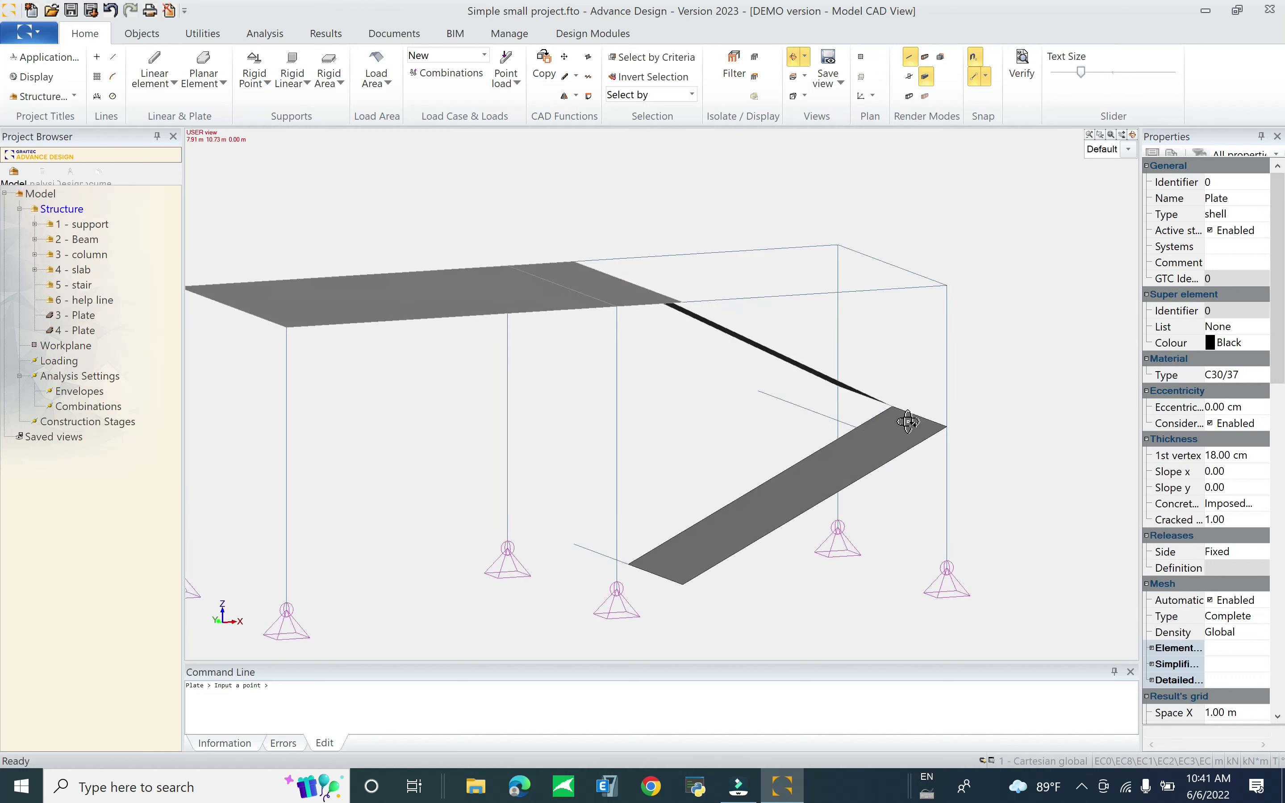
{"action": "left_click", "coordinate": [763, 395]}
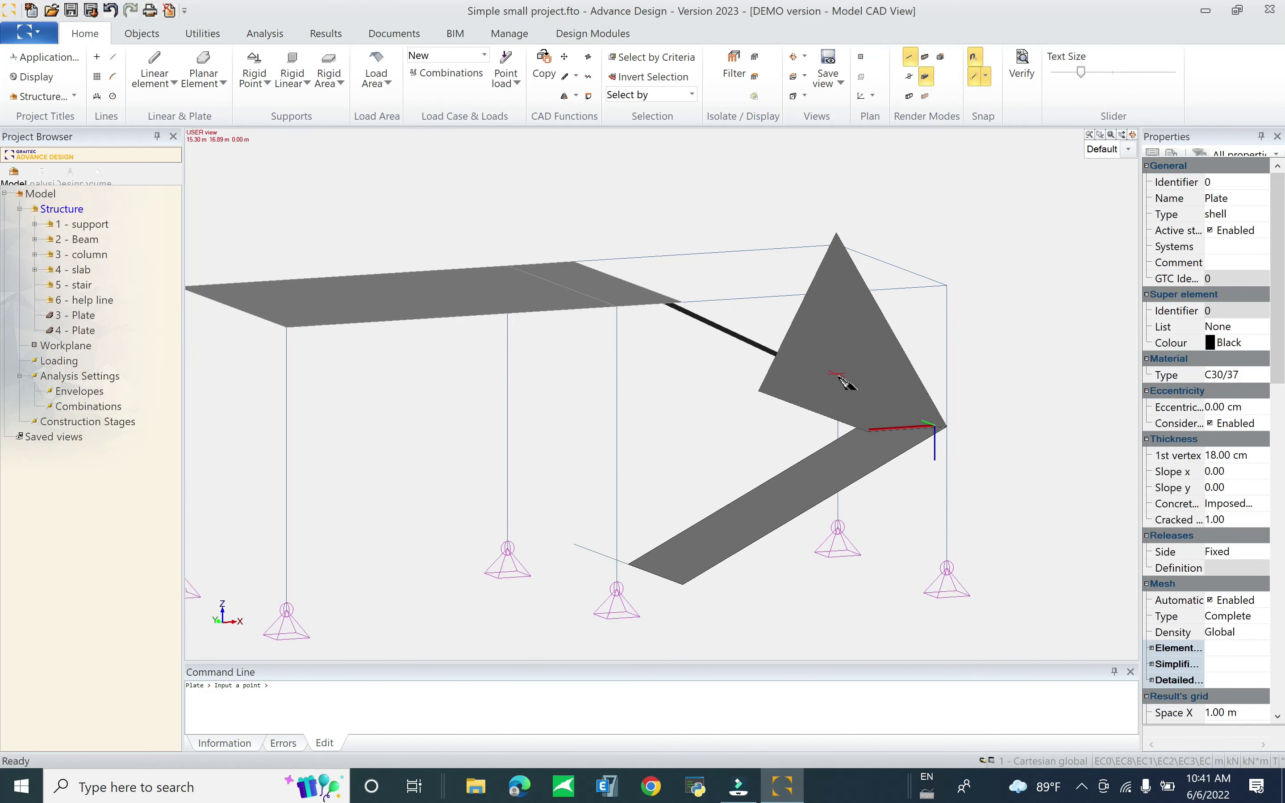
{"action": "left_click", "coordinate": [834, 383]}
{"action": "middle_click_drag", "start_coordinate": [839, 390], "coordinate": [846, 550], "text": "shift"}
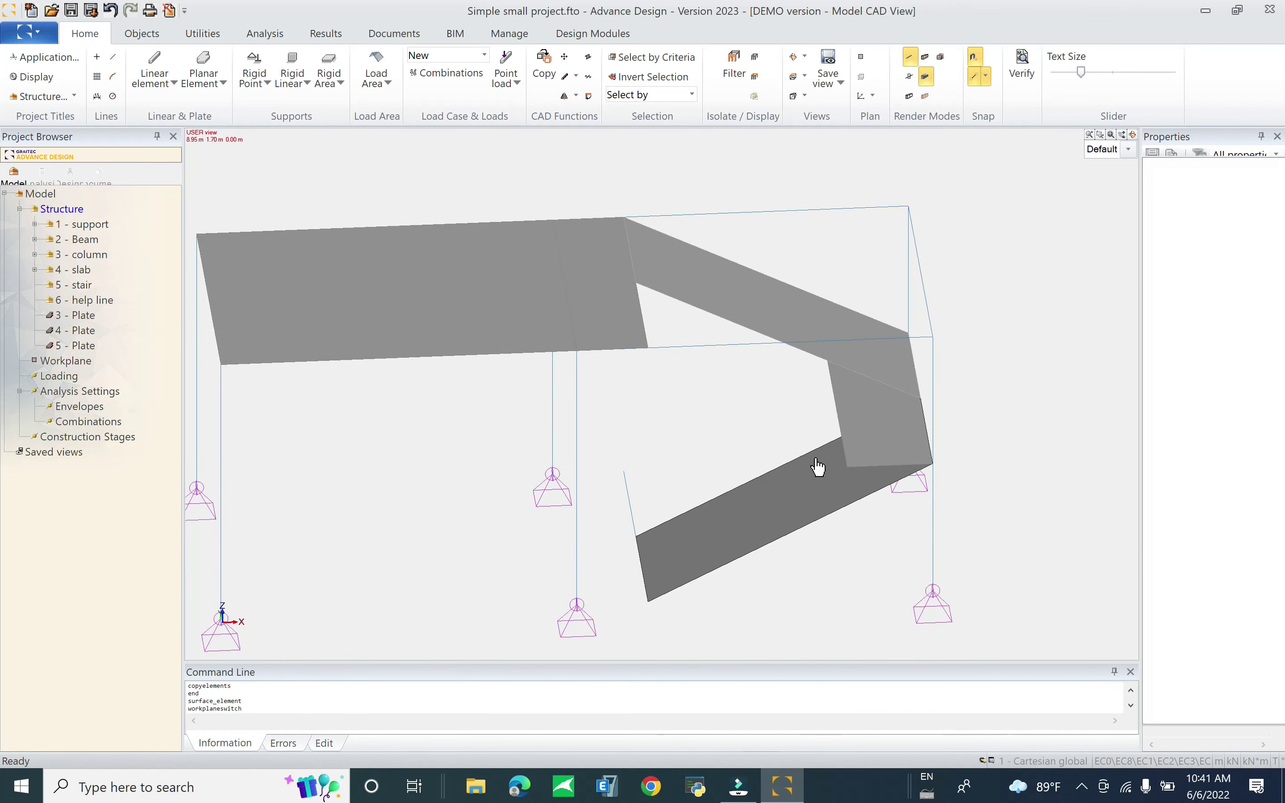
Step: Delete the lower and upper stair flight plates, keeping the mid-height landing plate
{"action": "left_click", "coordinate": [818, 467]}
{"action": "left_click", "coordinate": [920, 401]}
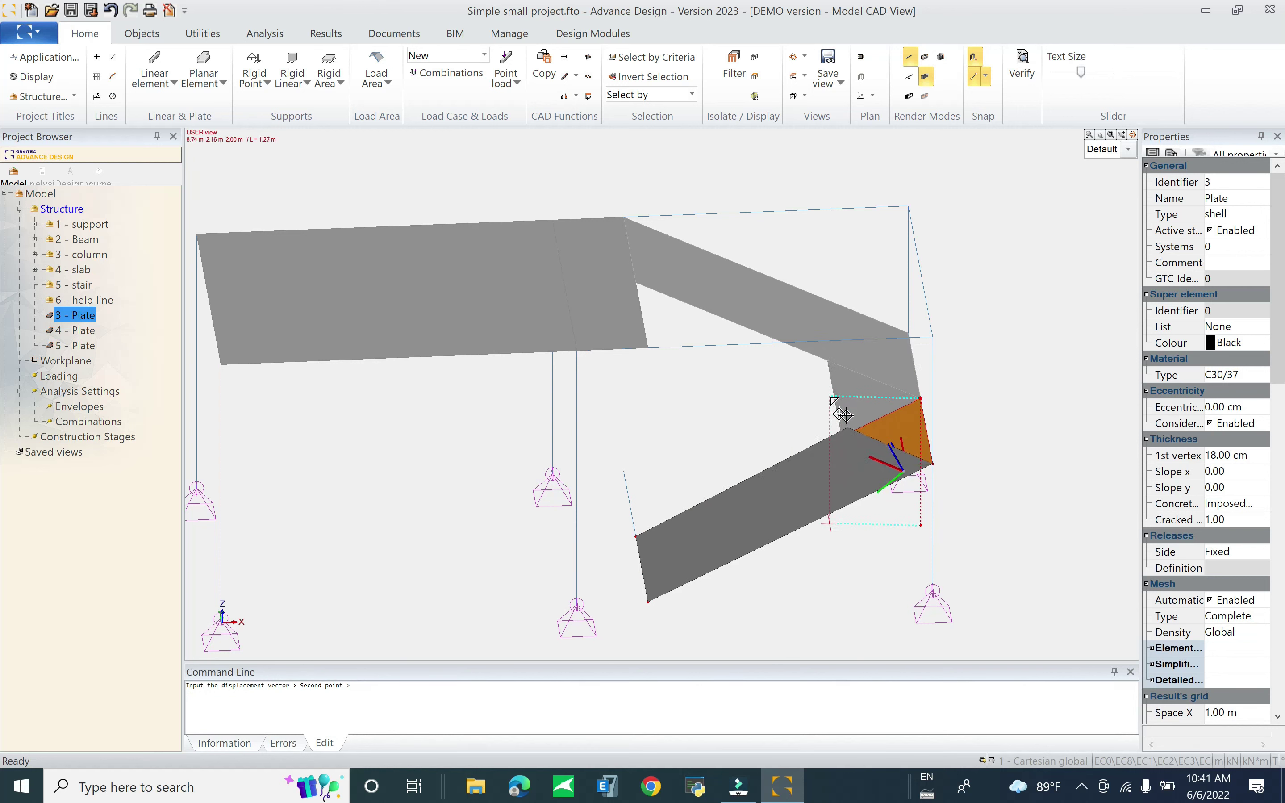
{"action": "key", "text": "Escape"}
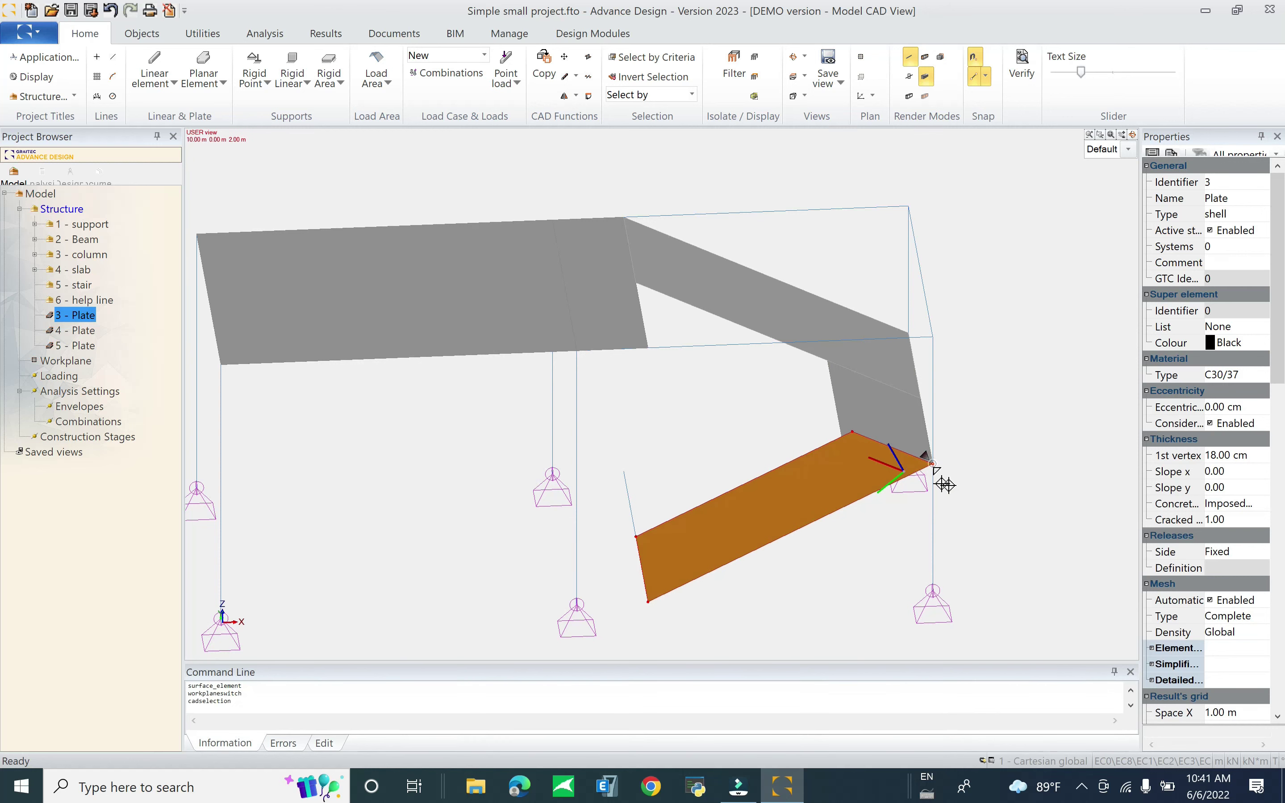
{"action": "left_click", "coordinate": [932, 465]}
{"action": "left_click", "coordinate": [895, 502]}
{"action": "middle_click_drag", "start_coordinate": [894, 502], "coordinate": [865, 465], "text": "shift"}
{"action": "left_click", "coordinate": [796, 513]}
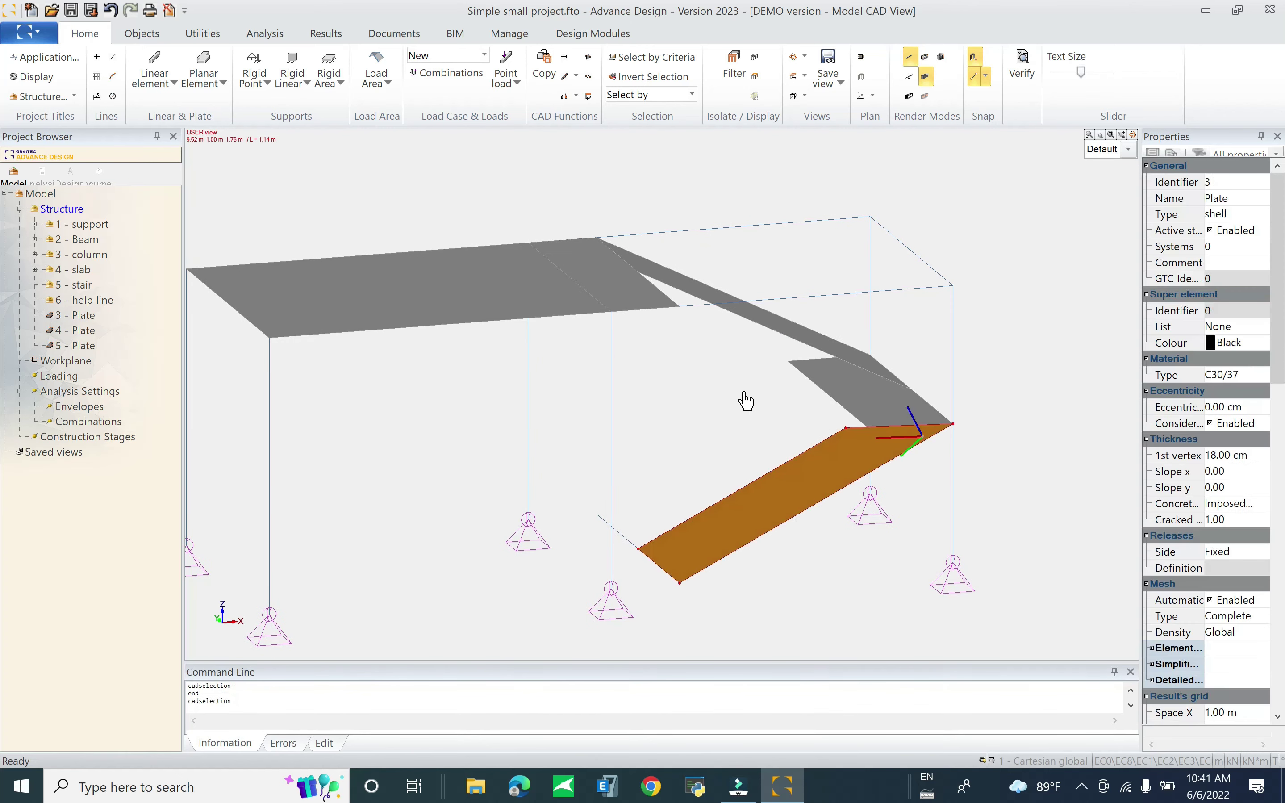
{"action": "left_click", "coordinate": [774, 332]}
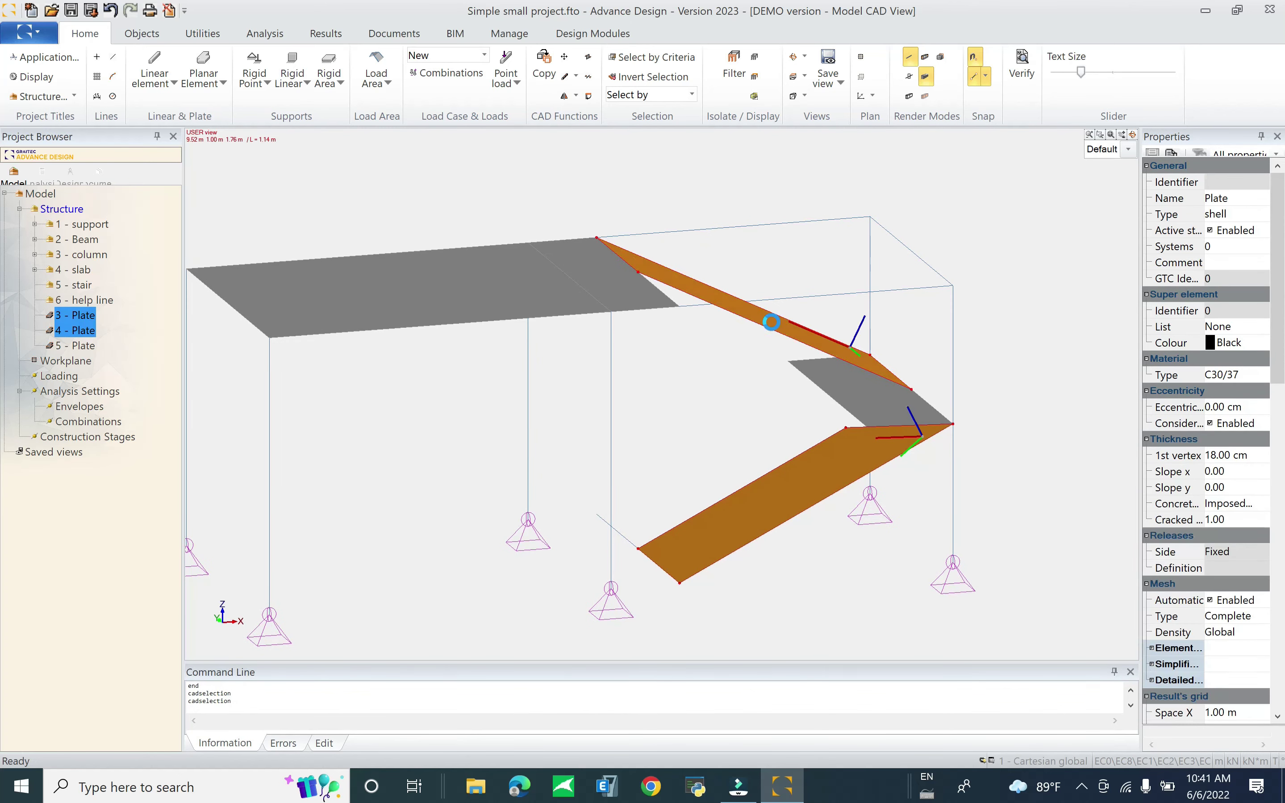
{"action": "key", "text": "Delete"}
Step: Draw the lower stair flight as an 18 cm plate from the front half of the base-level beam to the front half of the landing's inner edge
{"action": "left_click", "coordinate": [203, 63]}
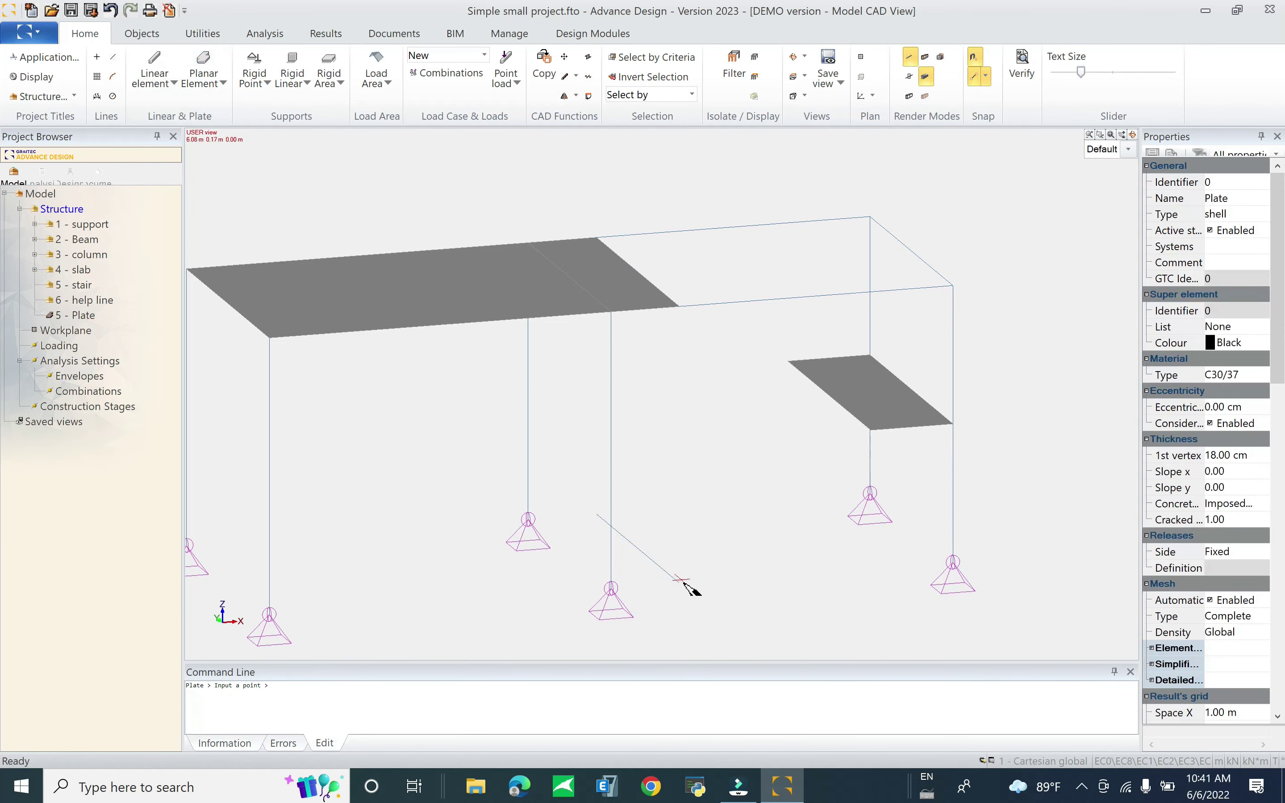
{"action": "left_click", "coordinate": [682, 581]}
{"action": "left_click", "coordinate": [836, 396]}
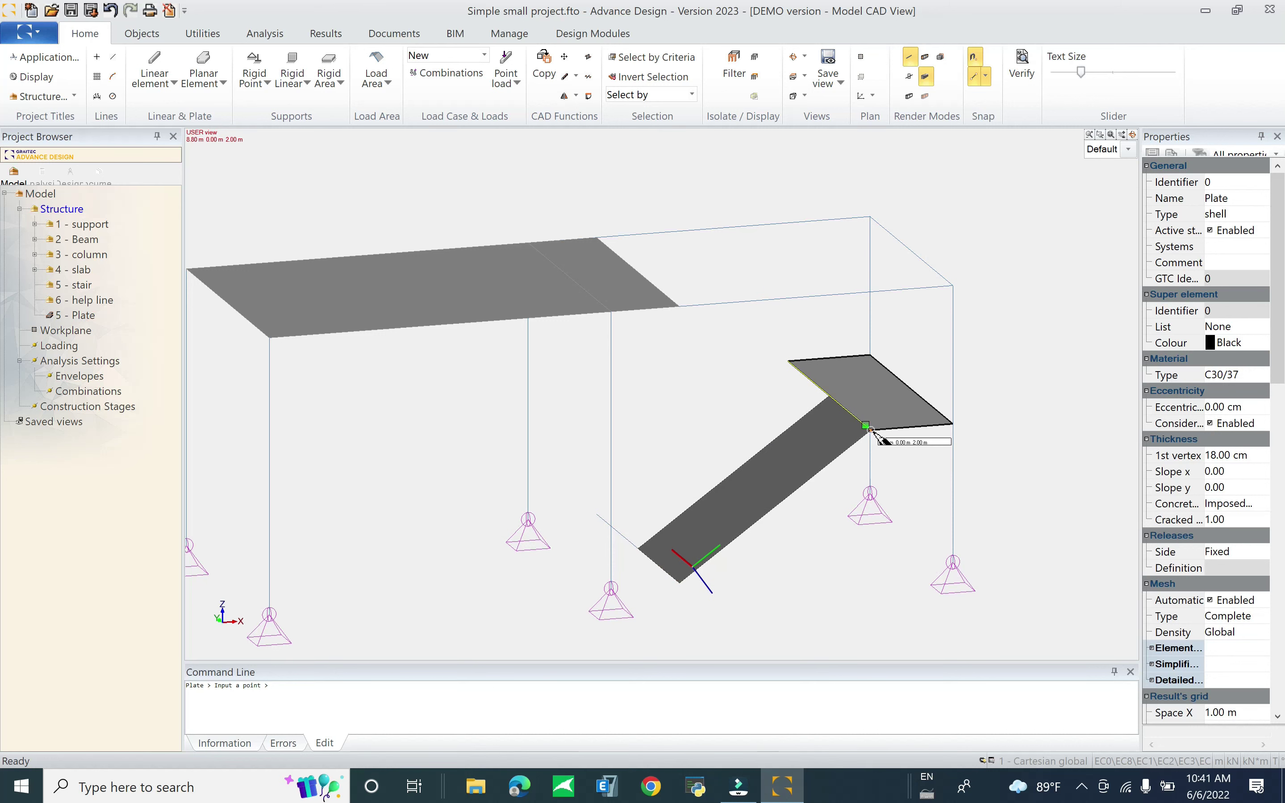
{"action": "left_click", "coordinate": [869, 428]}
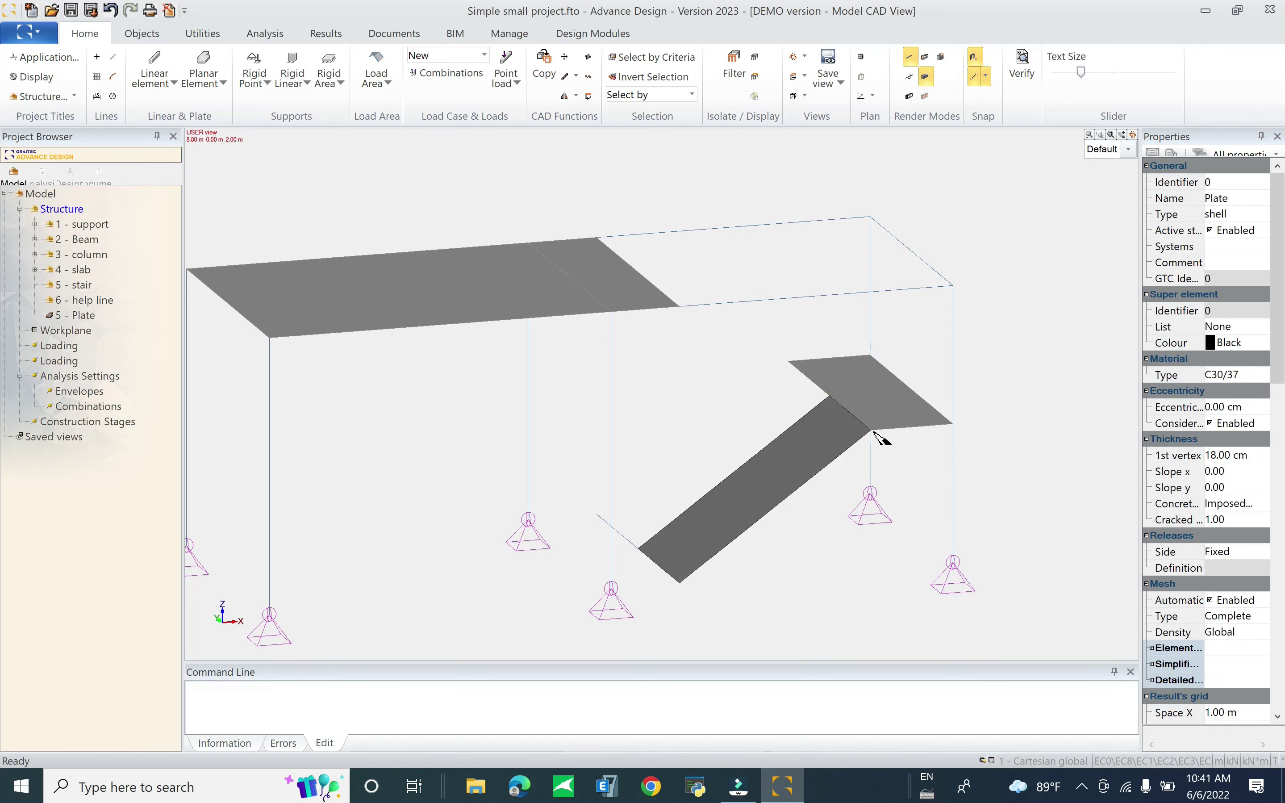
Step: Draw the upper stair flight plate from the rear half of the landing's inner edge to the rear half of the slab edge
{"action": "left_click", "coordinate": [828, 395]}
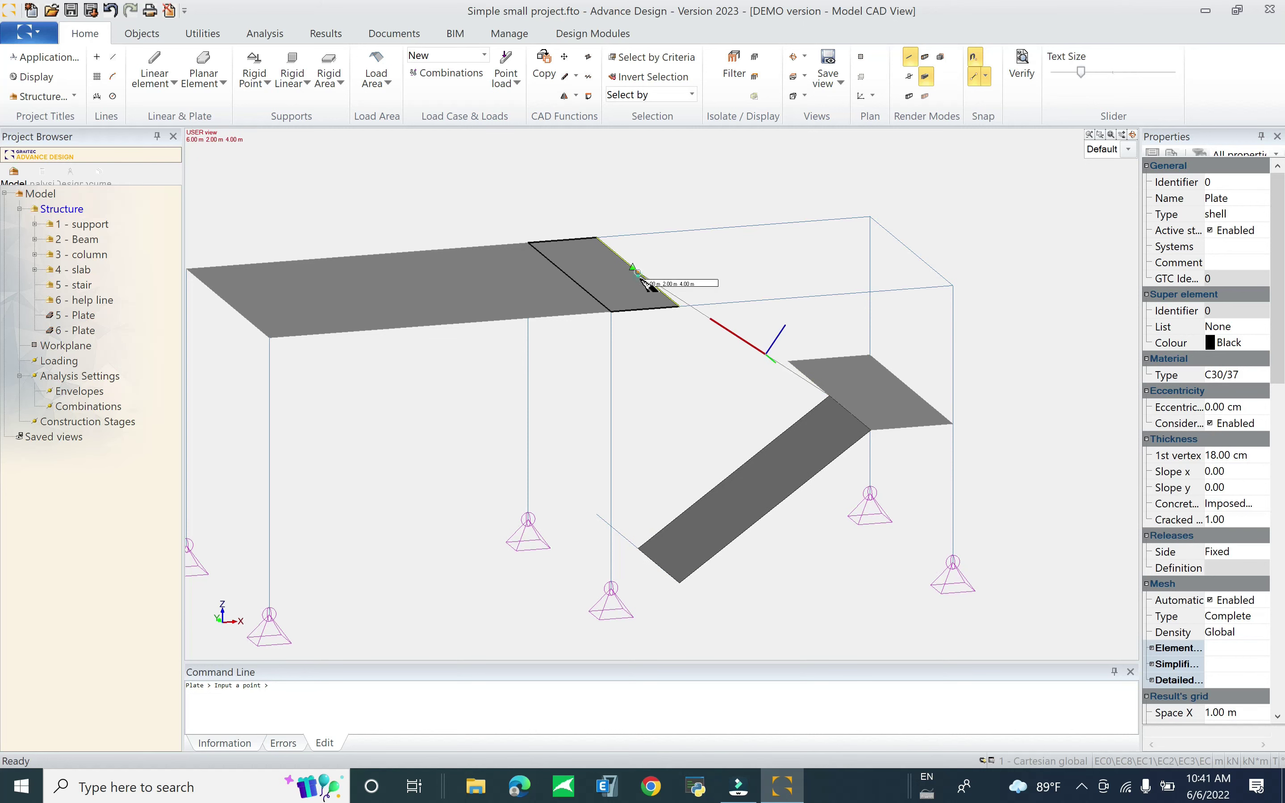
{"action": "left_click", "coordinate": [597, 238]}
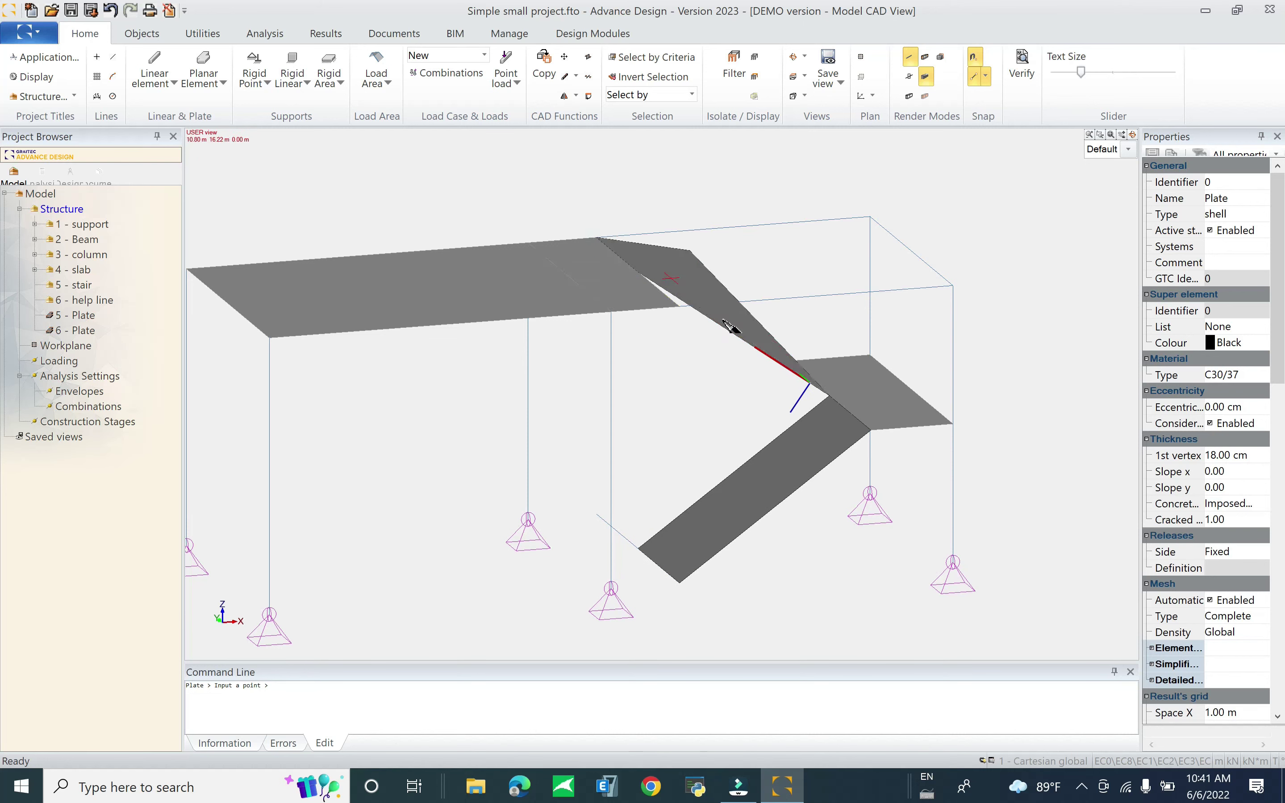
{"action": "left_click", "coordinate": [795, 365]}
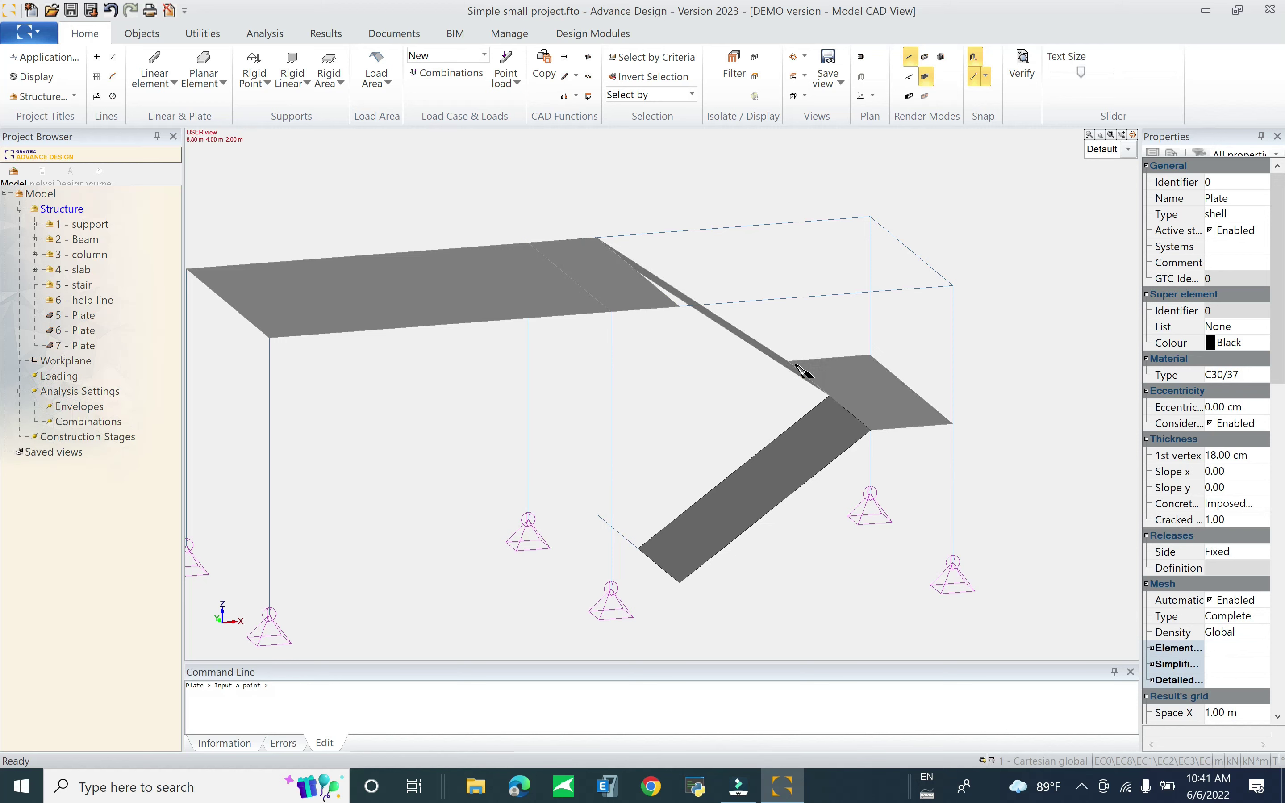
{"action": "middle_click_drag", "start_coordinate": [813, 506], "coordinate": [765, 497]}
{"action": "key", "text": "Escape"}
Step: Delete the base-level beam under the lower flight and the translated beam along the landing's inner edge
{"action": "left_click", "coordinate": [635, 526]}
{"action": "key", "text": "Delete"}
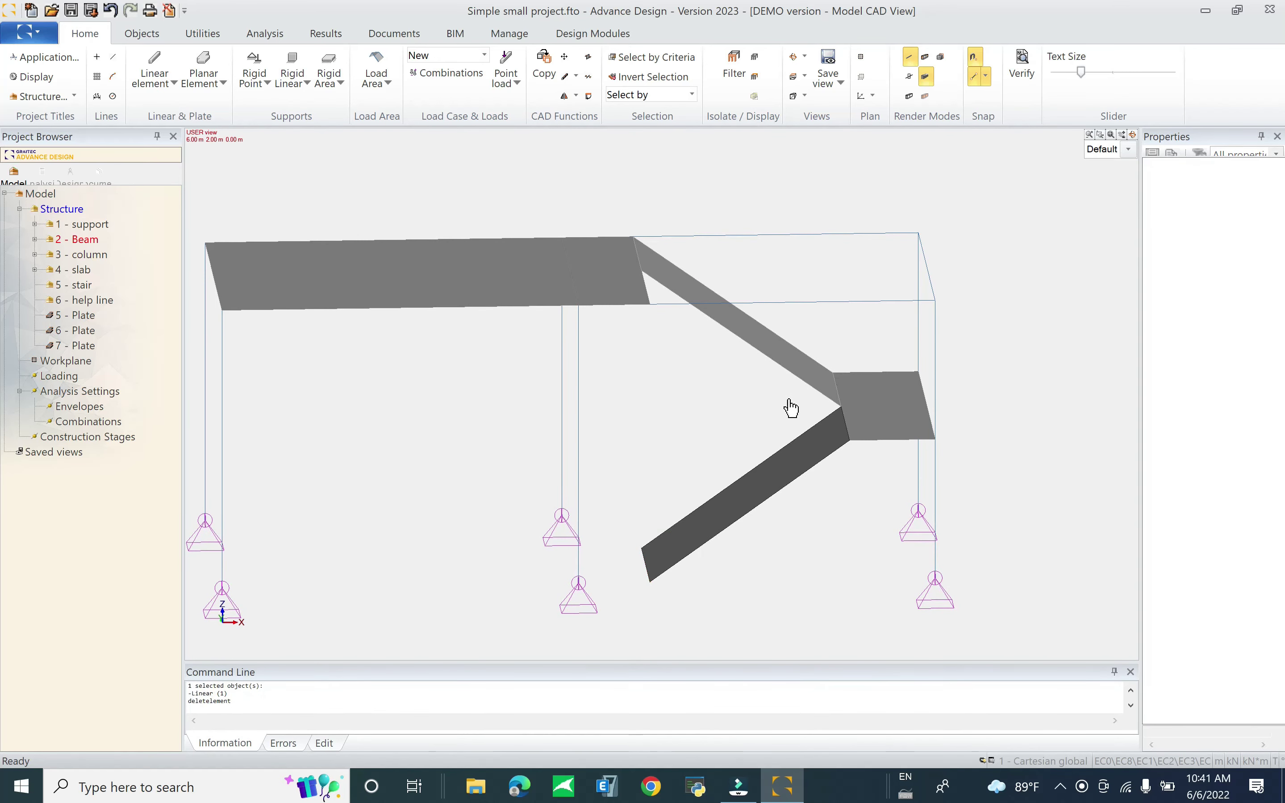
{"action": "left_click", "coordinate": [877, 477]}
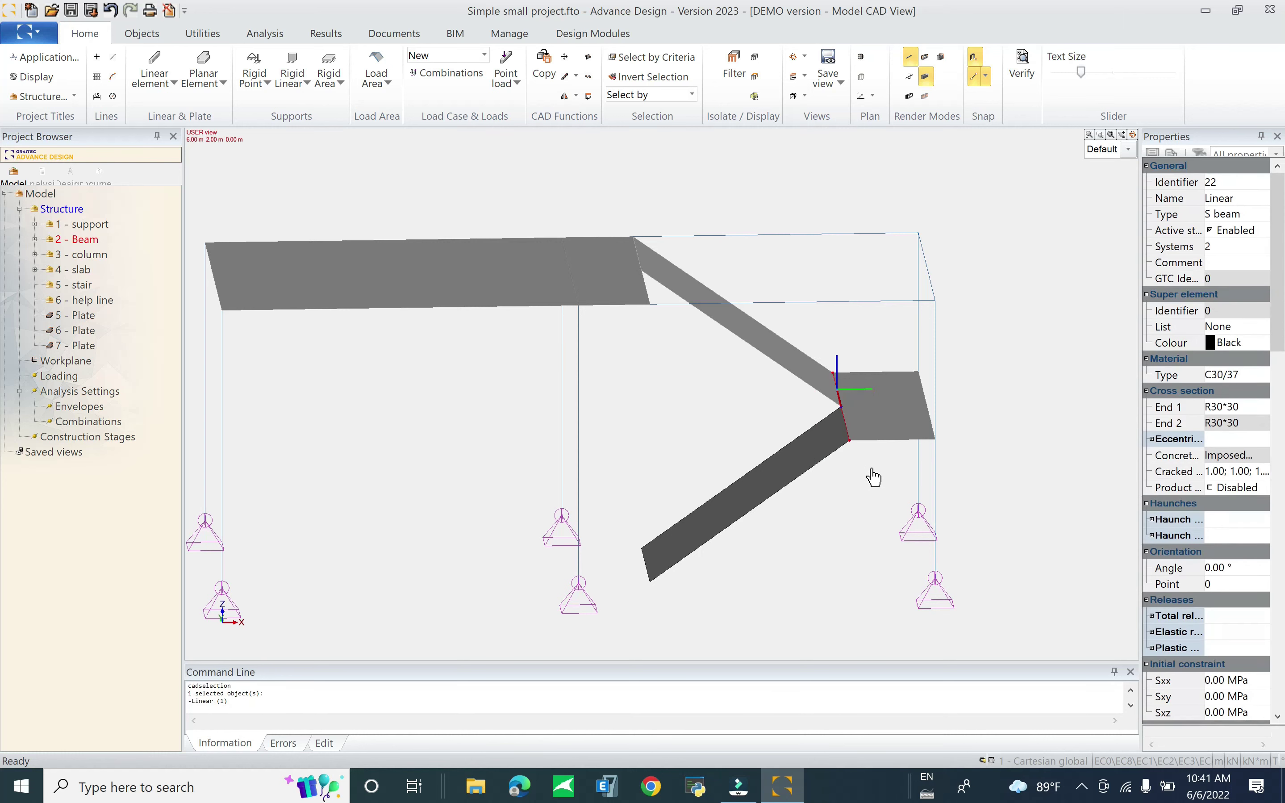
{"action": "key", "text": "Delete"}
Step: Check the properties of the three stair plates and render the linear and planar elements as solid shapes with their real sections and thicknesses
{"action": "left_click_drag", "start_coordinate": [836, 361], "coordinate": [741, 520]}
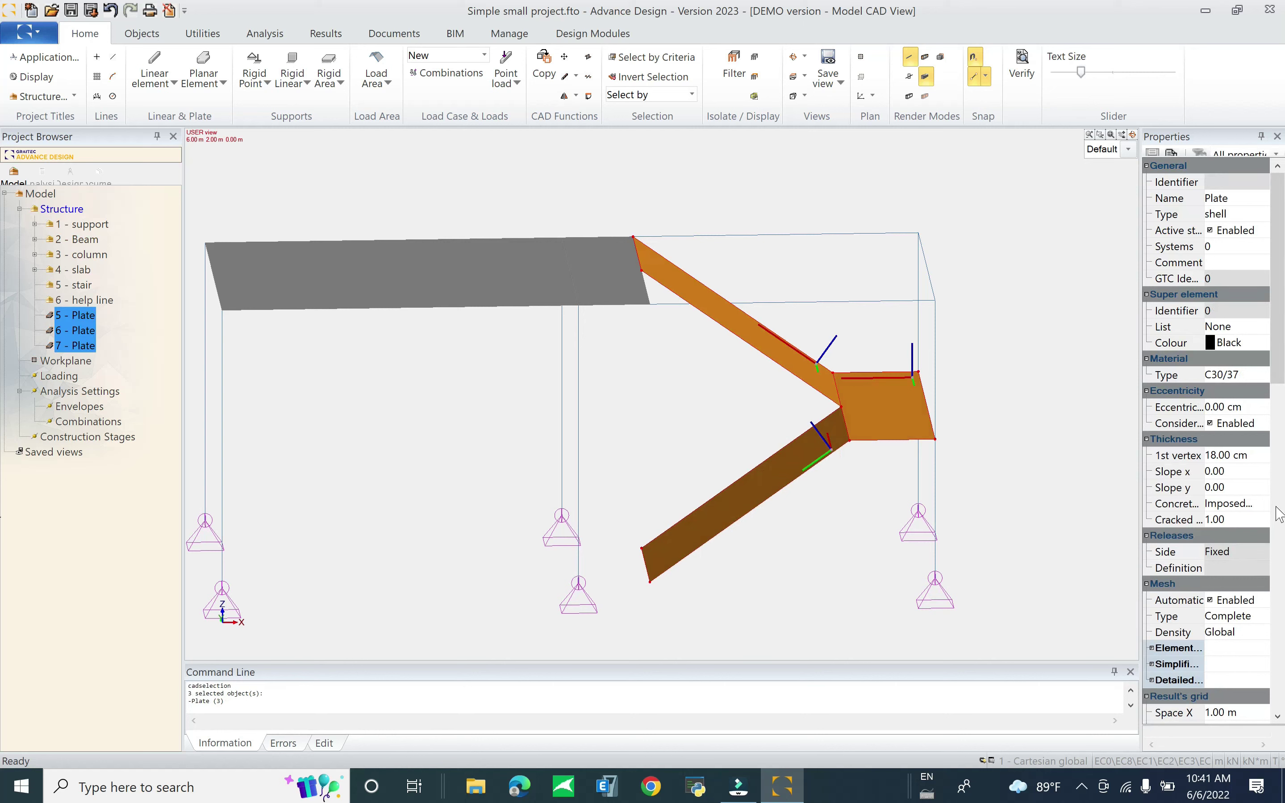
{"action": "scroll", "coordinate": [1280, 378], "scroll_direction": "down", "scroll_amount": 2}
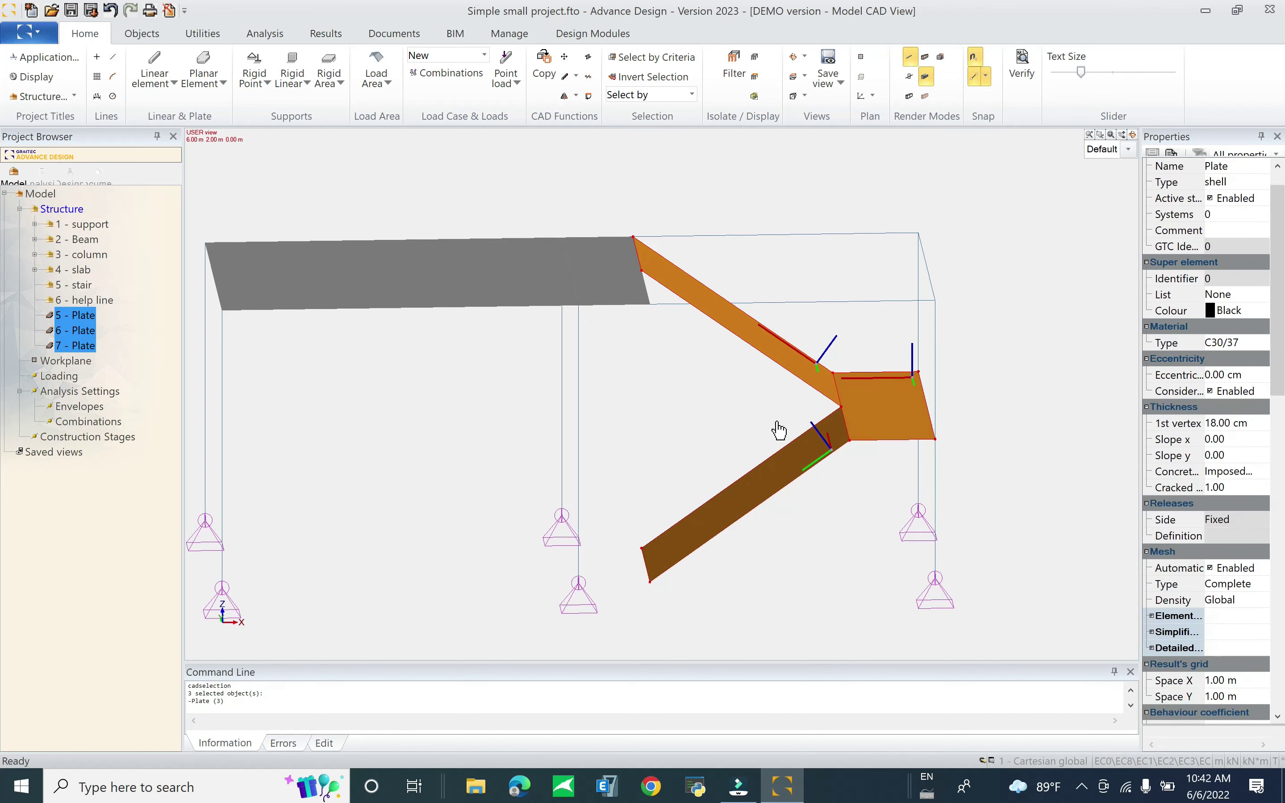
{"action": "middle_click_drag", "start_coordinate": [866, 498], "coordinate": [804, 414], "text": "shift"}
{"action": "left_click", "coordinate": [909, 95]}
{"action": "left_click", "coordinate": [925, 95]}
{"action": "middle_click_drag", "start_coordinate": [852, 458], "coordinate": [523, 347], "text": "shift"}
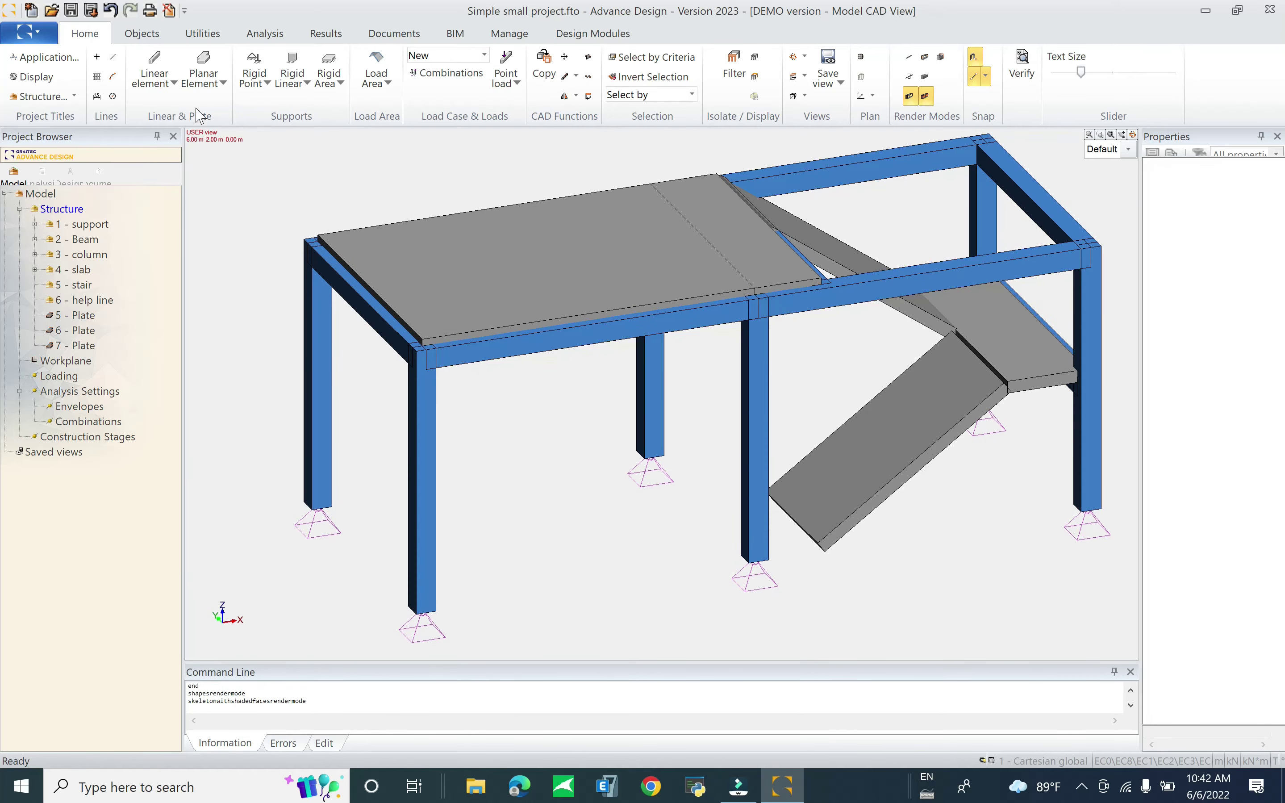
Step: Draw a 20 cm thick wall plate between the two end columns opposite the stair, from the supports up to the beam
{"action": "left_click", "coordinate": [203, 62]}
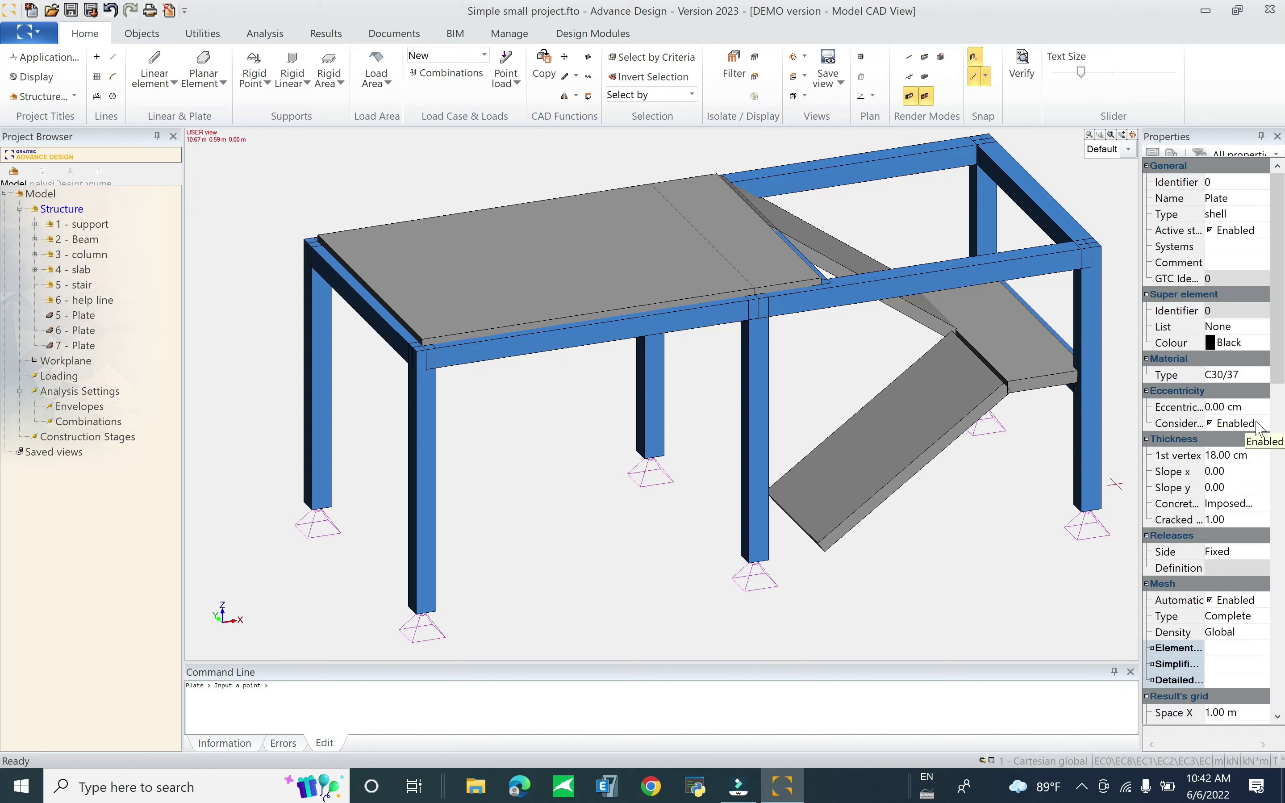
{"action": "left_click", "coordinate": [1255, 455]}
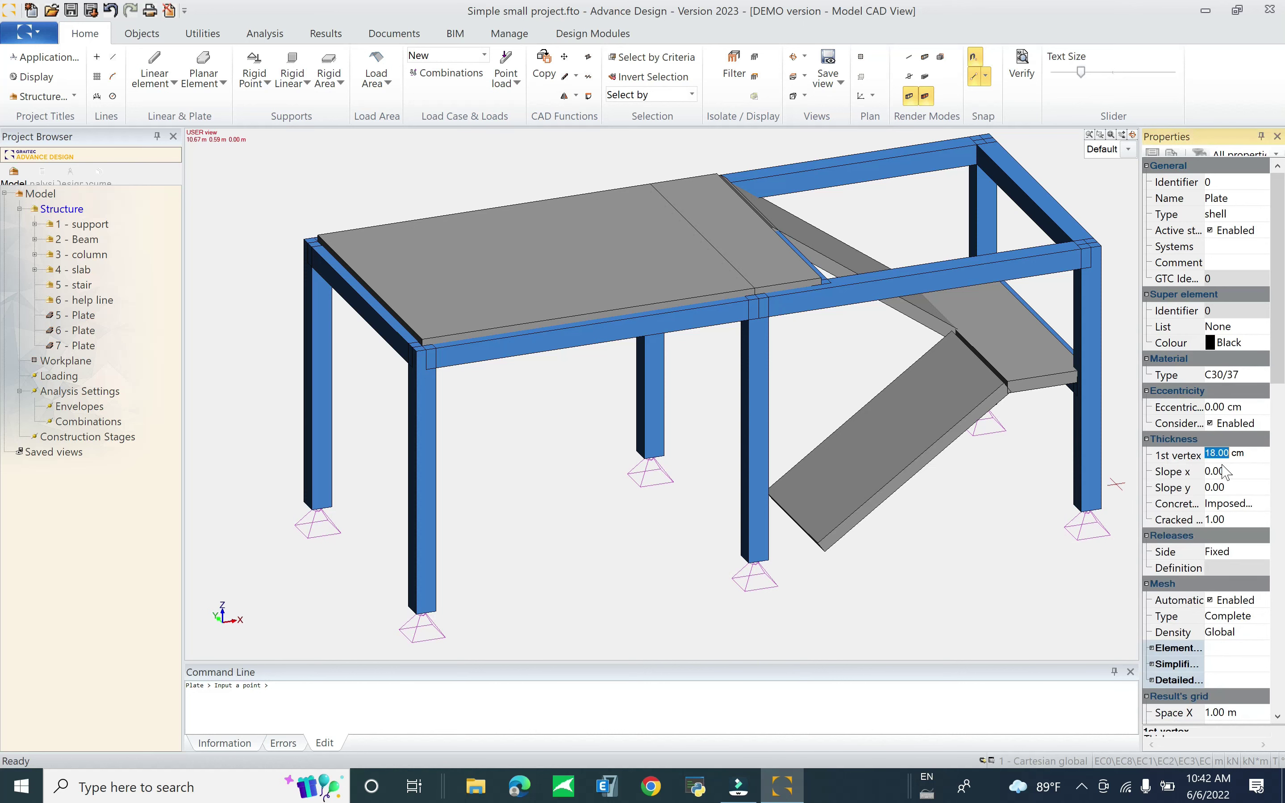
{"action": "type", "text": "20"}
{"action": "key", "text": "Return"}
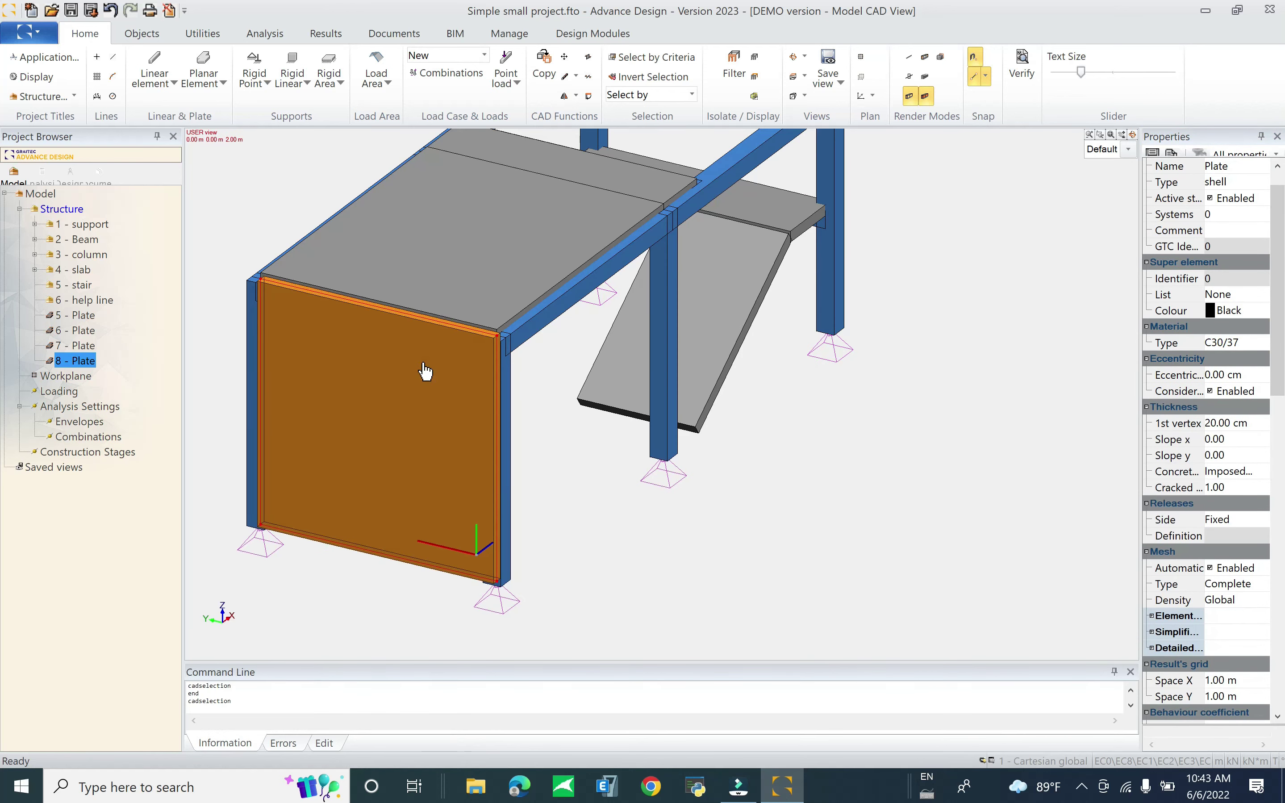
{"action": "key", "text": "Escape"}
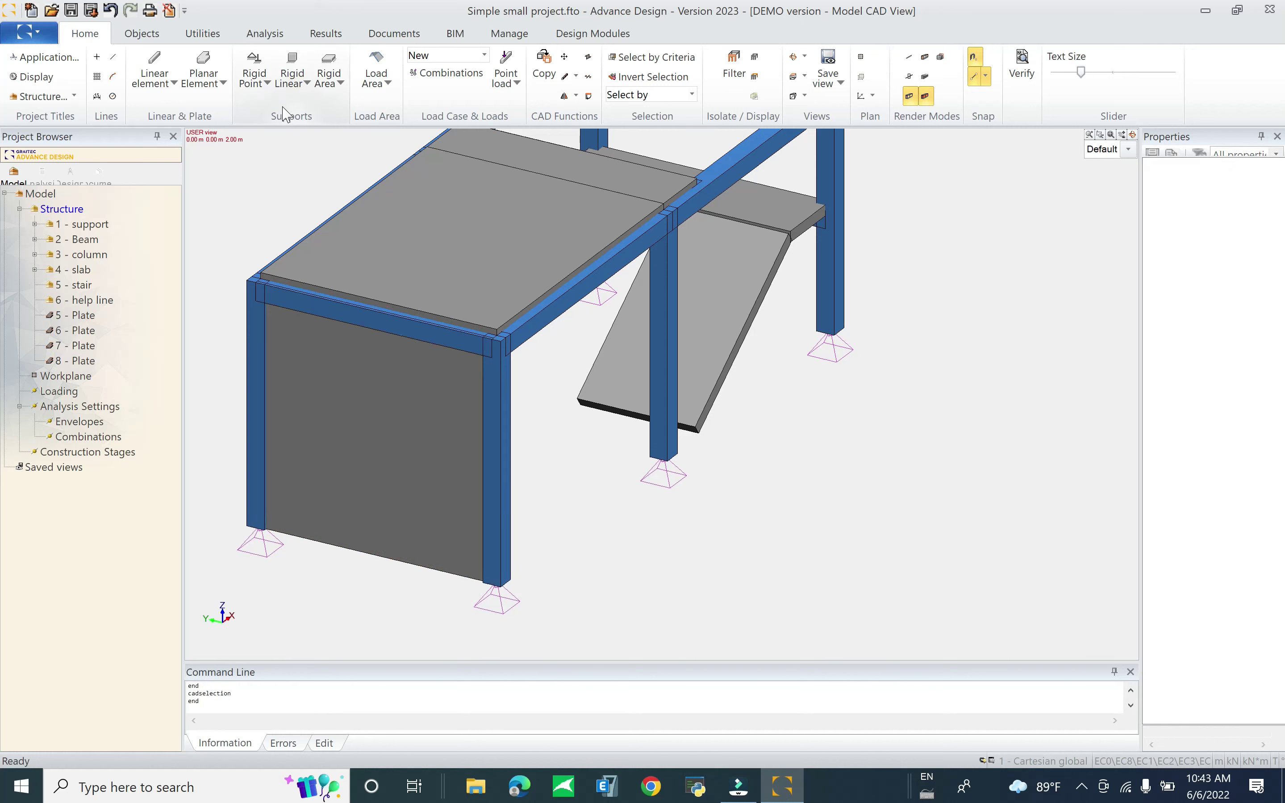
Step: Place a pinned rigid linear support along the wall's base between the two column supports
{"action": "left_click", "coordinate": [297, 85]}
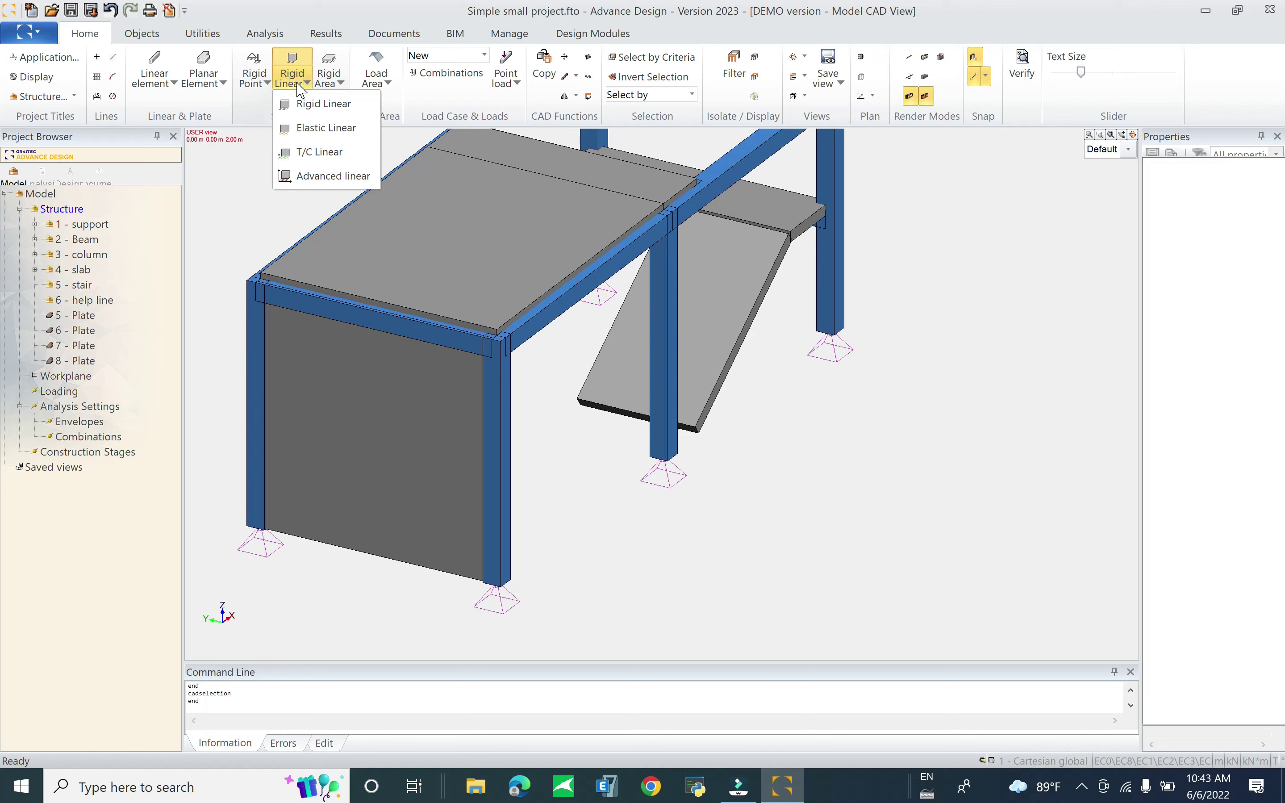
{"action": "left_click", "coordinate": [340, 104]}
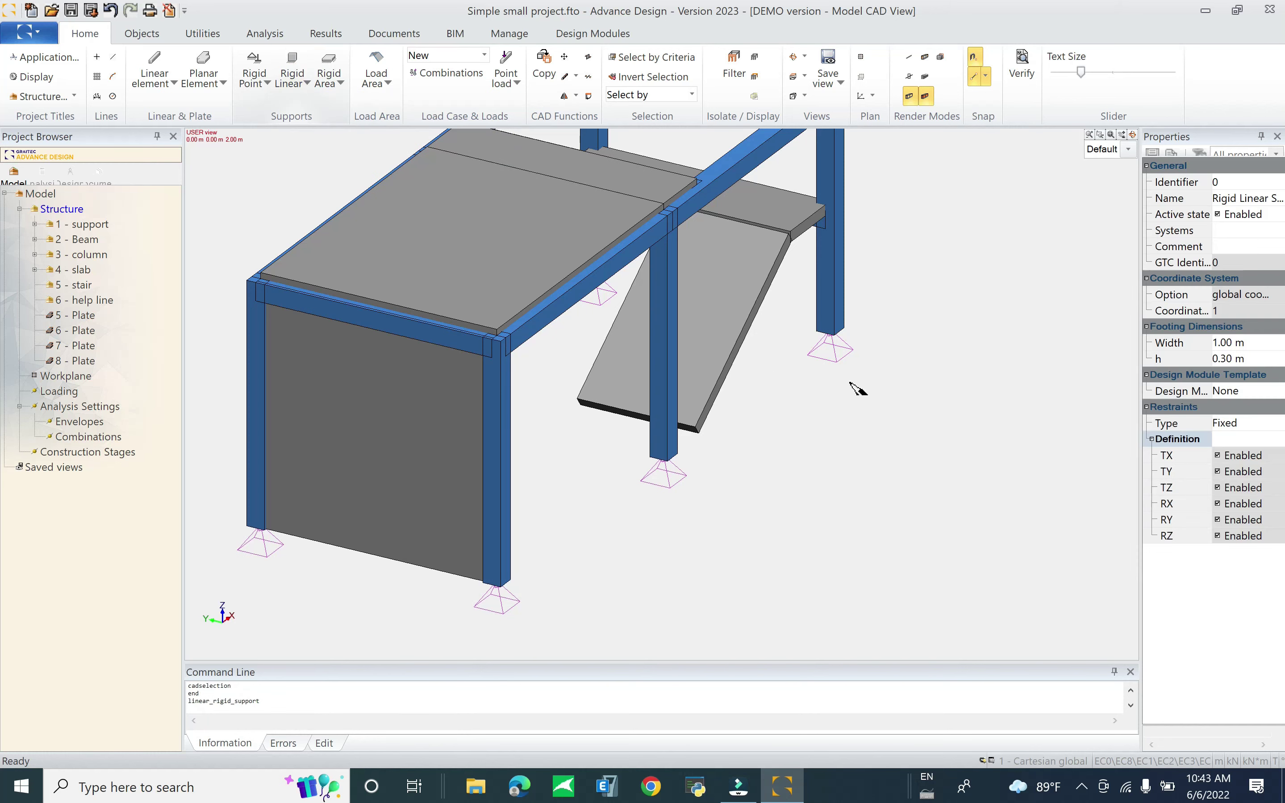
{"action": "left_click", "coordinate": [1274, 424]}
{"action": "left_click", "coordinate": [1276, 423]}
{"action": "left_click", "coordinate": [1253, 454]}
{"action": "left_click", "coordinate": [1276, 423]}
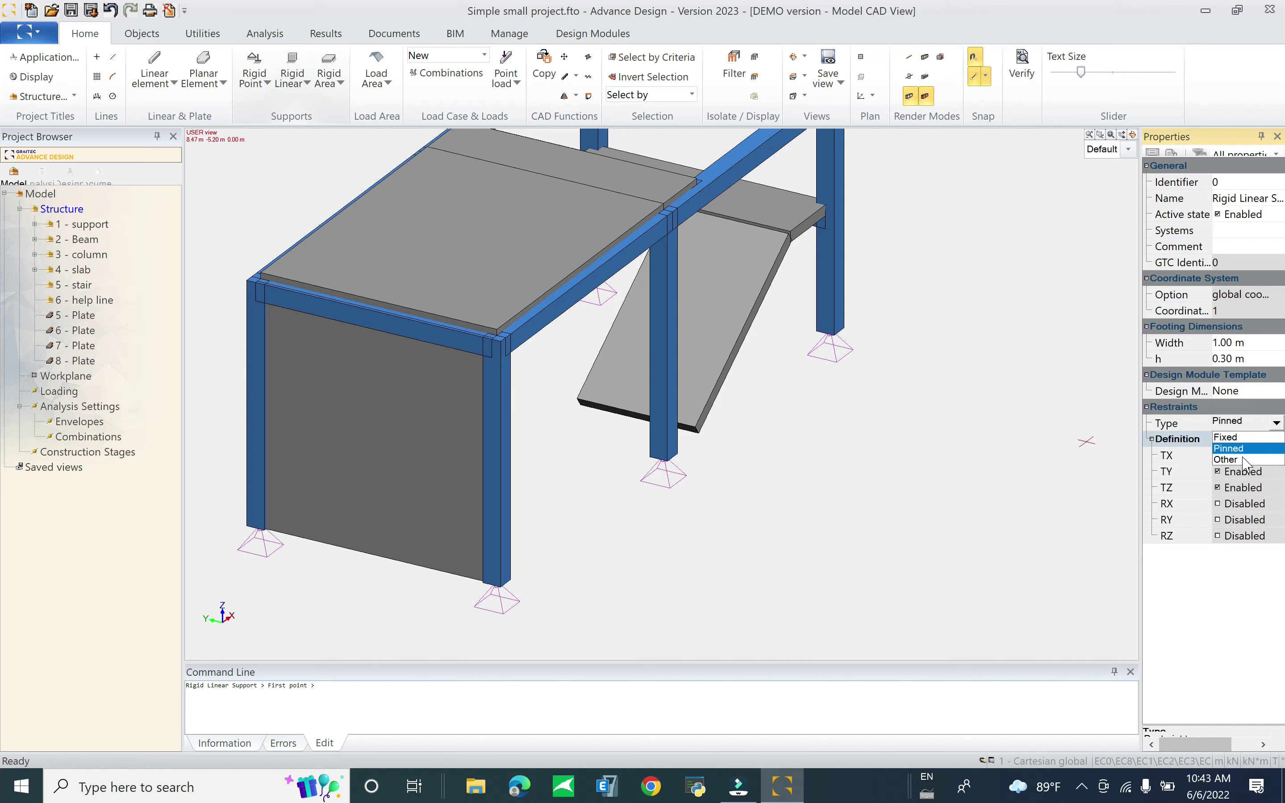
{"action": "left_click", "coordinate": [292, 80]}
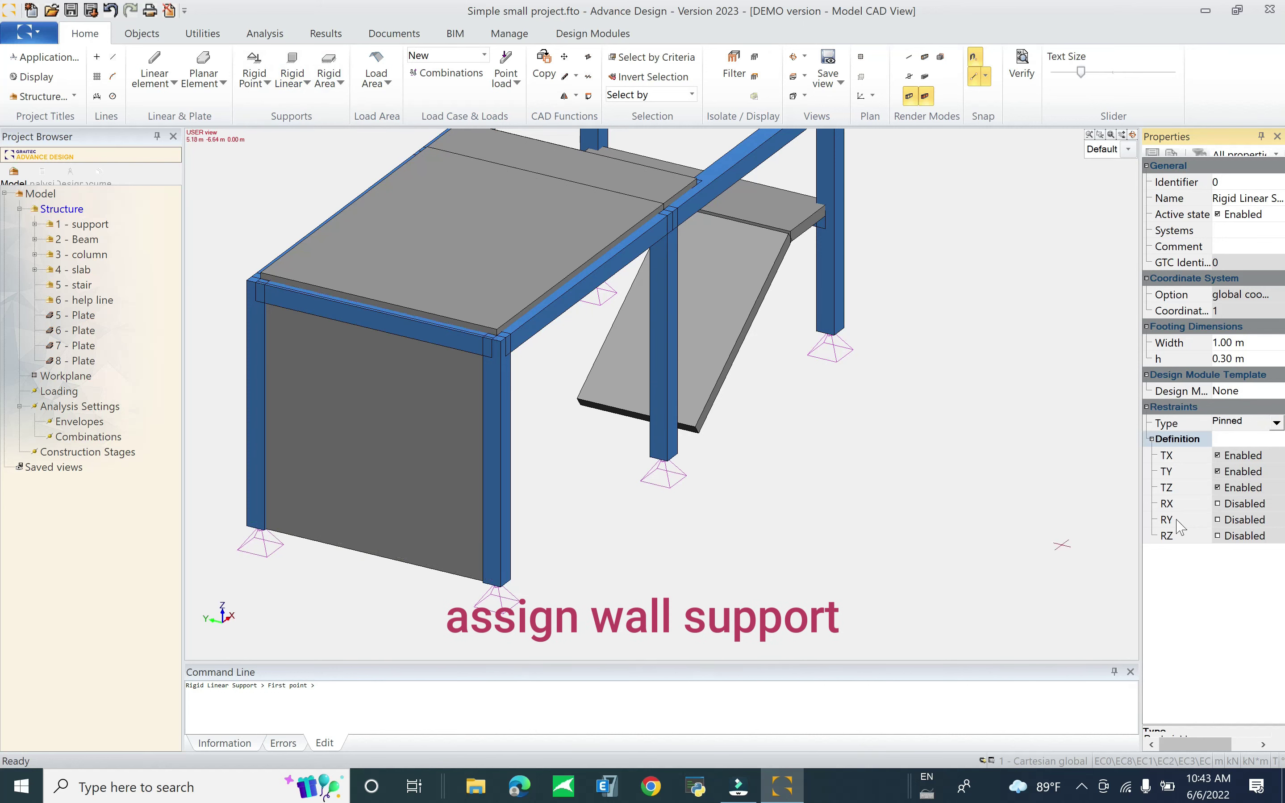
{"action": "left_click", "coordinate": [261, 527]}
{"action": "left_click", "coordinate": [502, 590]}
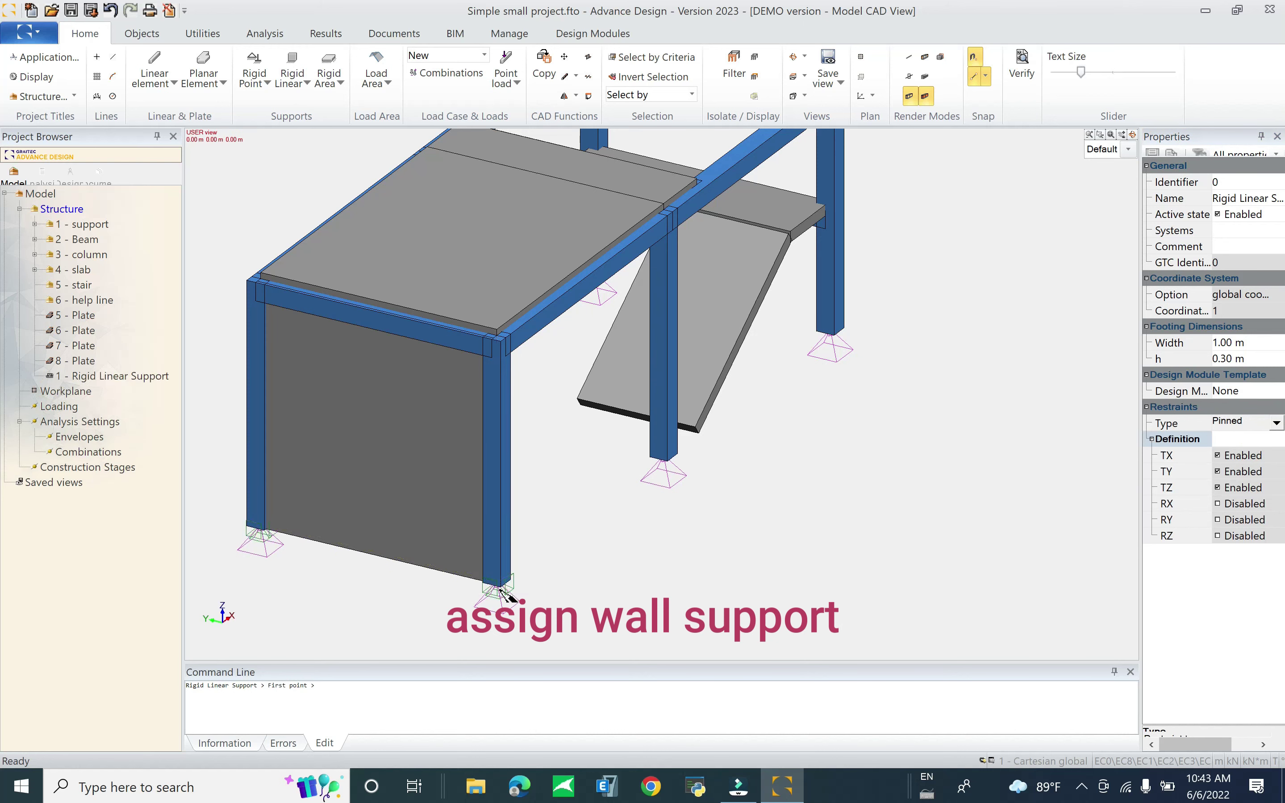
{"action": "key", "text": "Escape"}
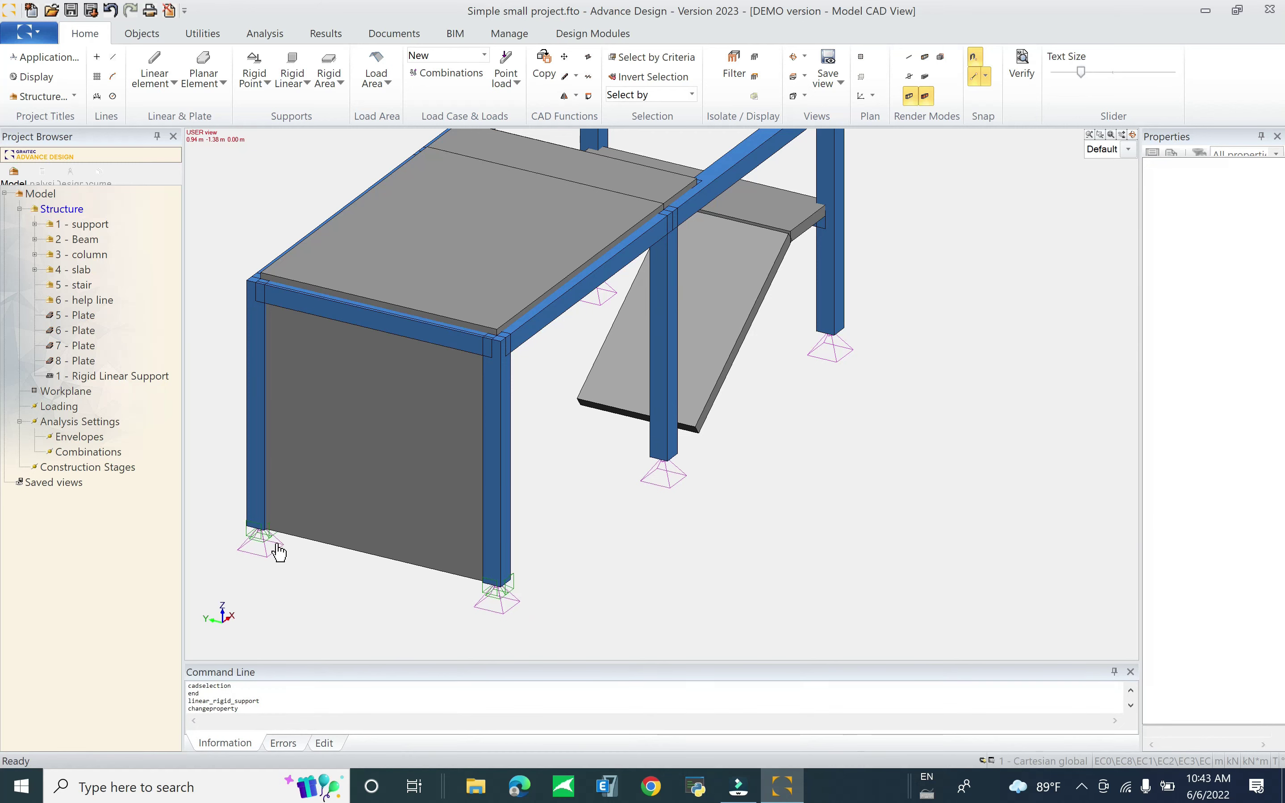
Step: Move the wall's rigid linear support into the support system and create a system named wall under Structure
{"action": "left_click", "coordinate": [249, 542]}
{"action": "left_click_drag", "start_coordinate": [83, 381], "coordinate": [100, 232]}
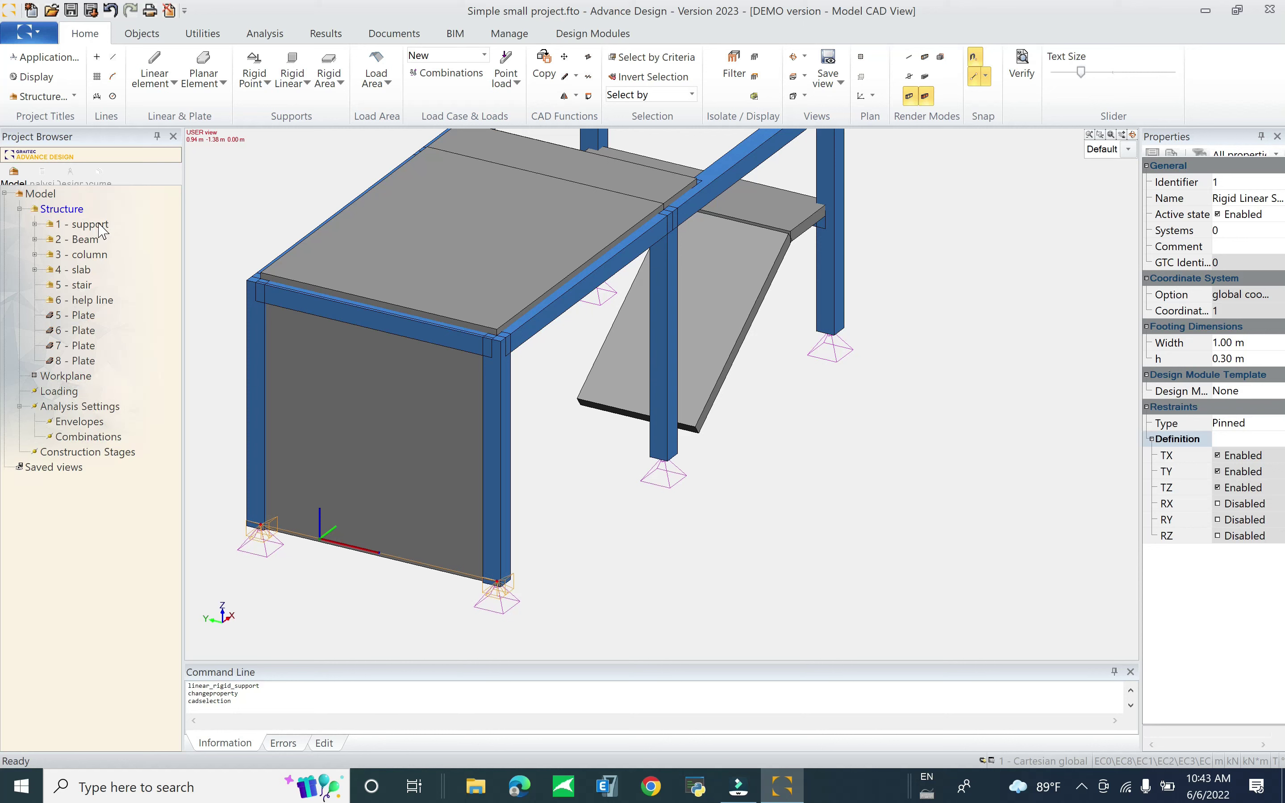
{"action": "left_click", "coordinate": [85, 315], "text": "shift"}
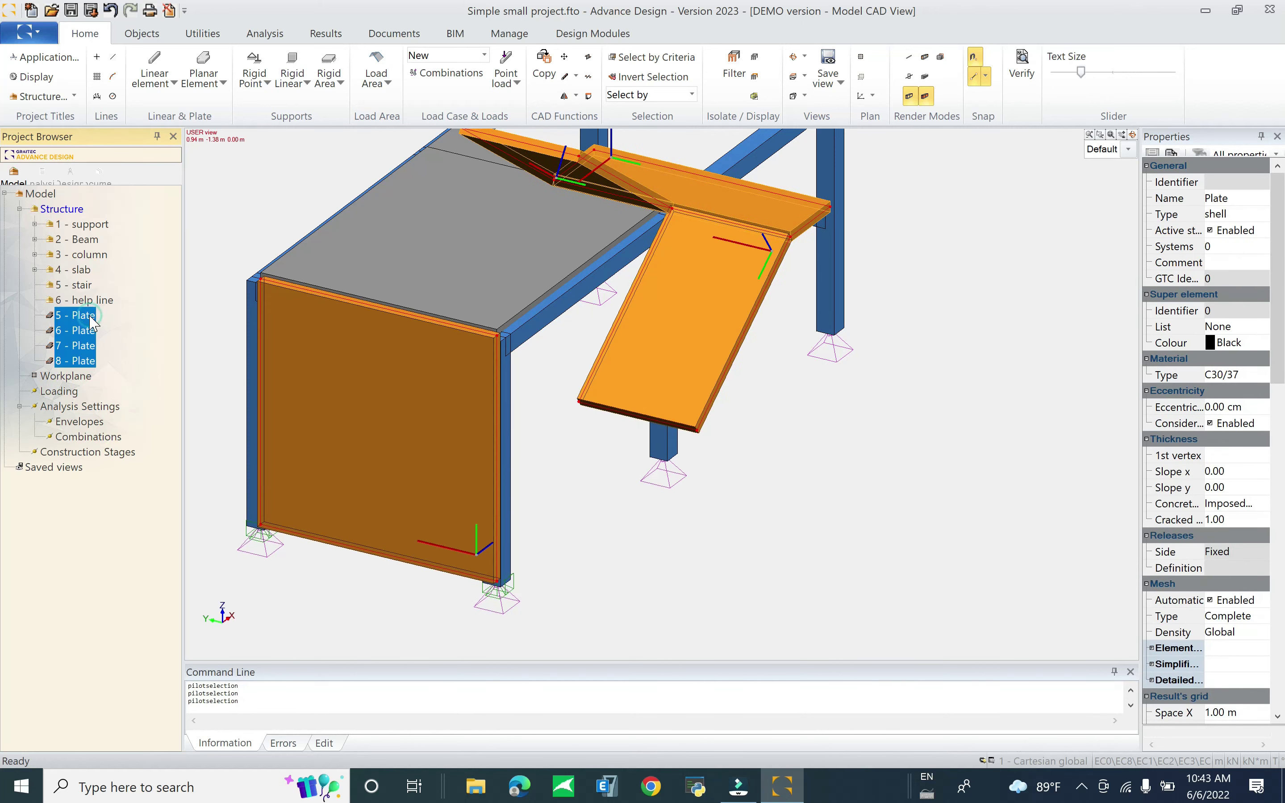
{"action": "left_click", "coordinate": [63, 208]}
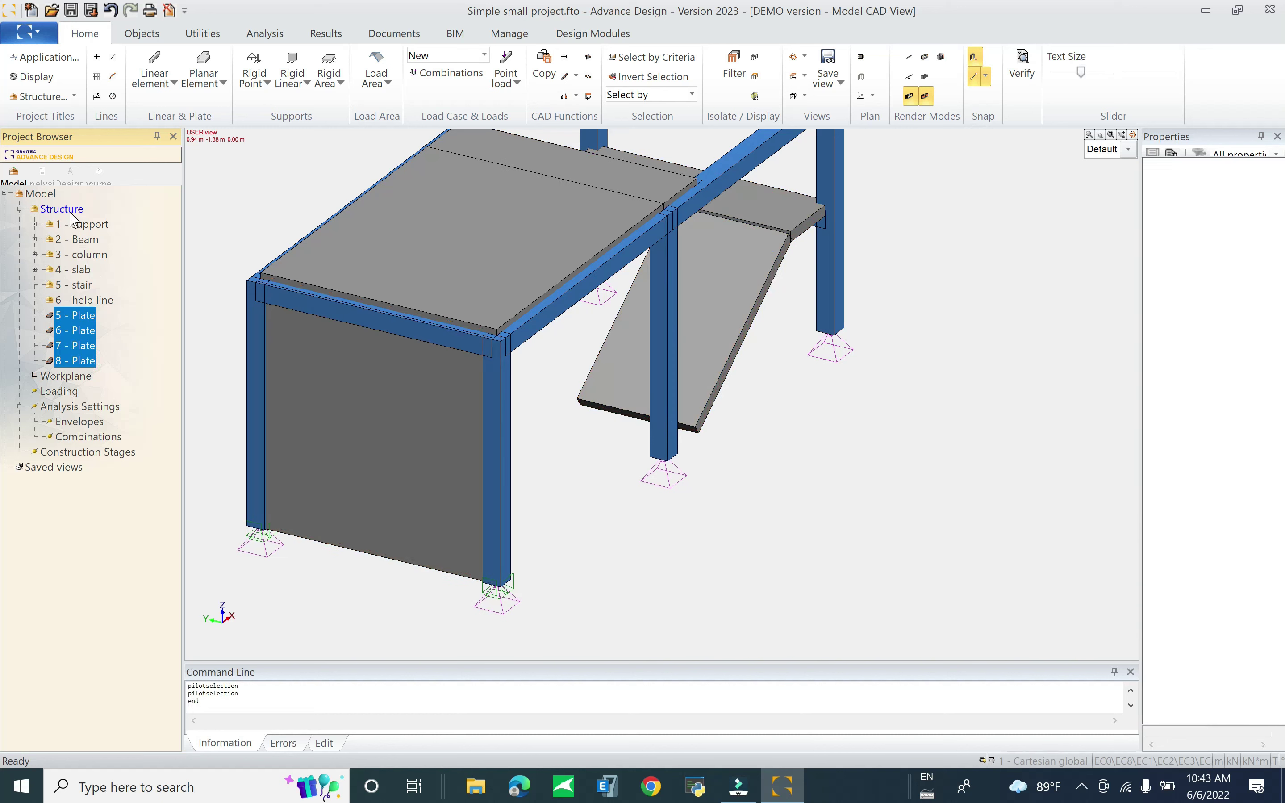
{"action": "key", "text": "Insert"}
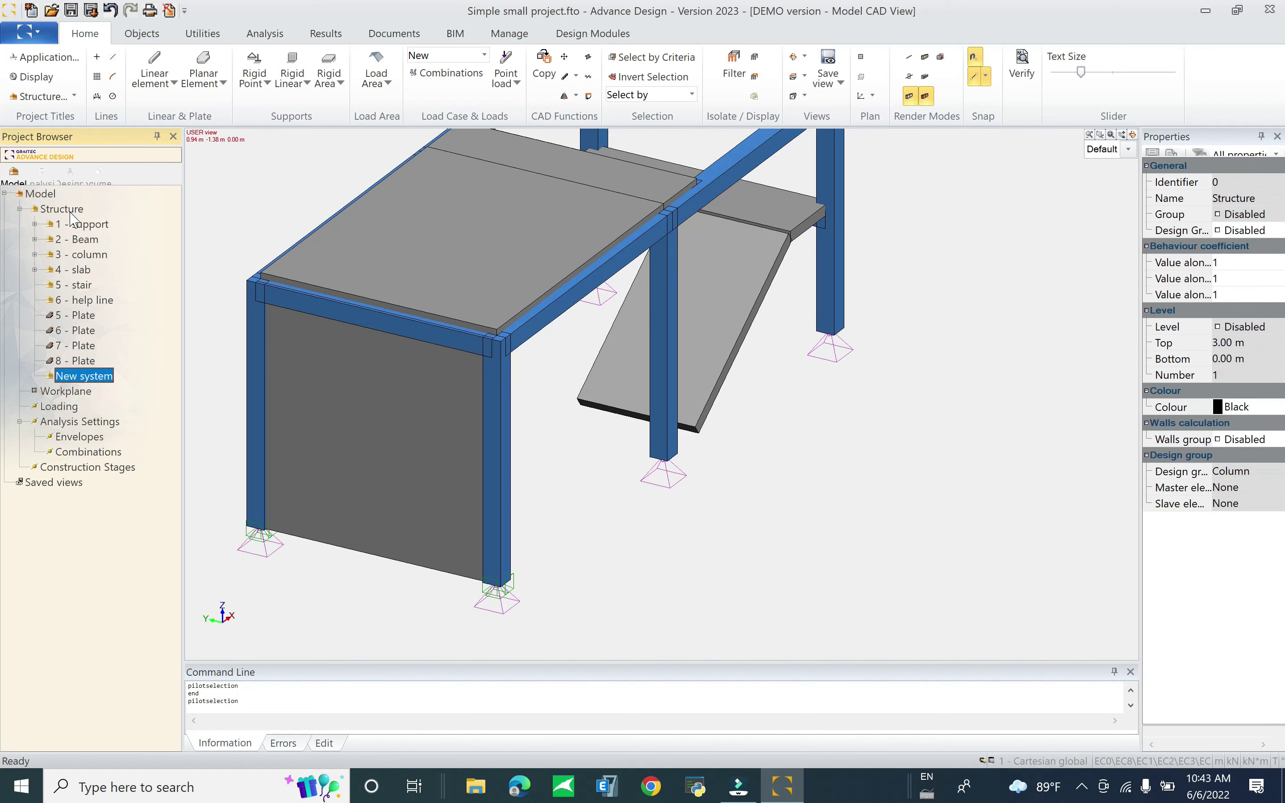
{"action": "type", "text": "wall"}
{"action": "key", "text": "Return"}
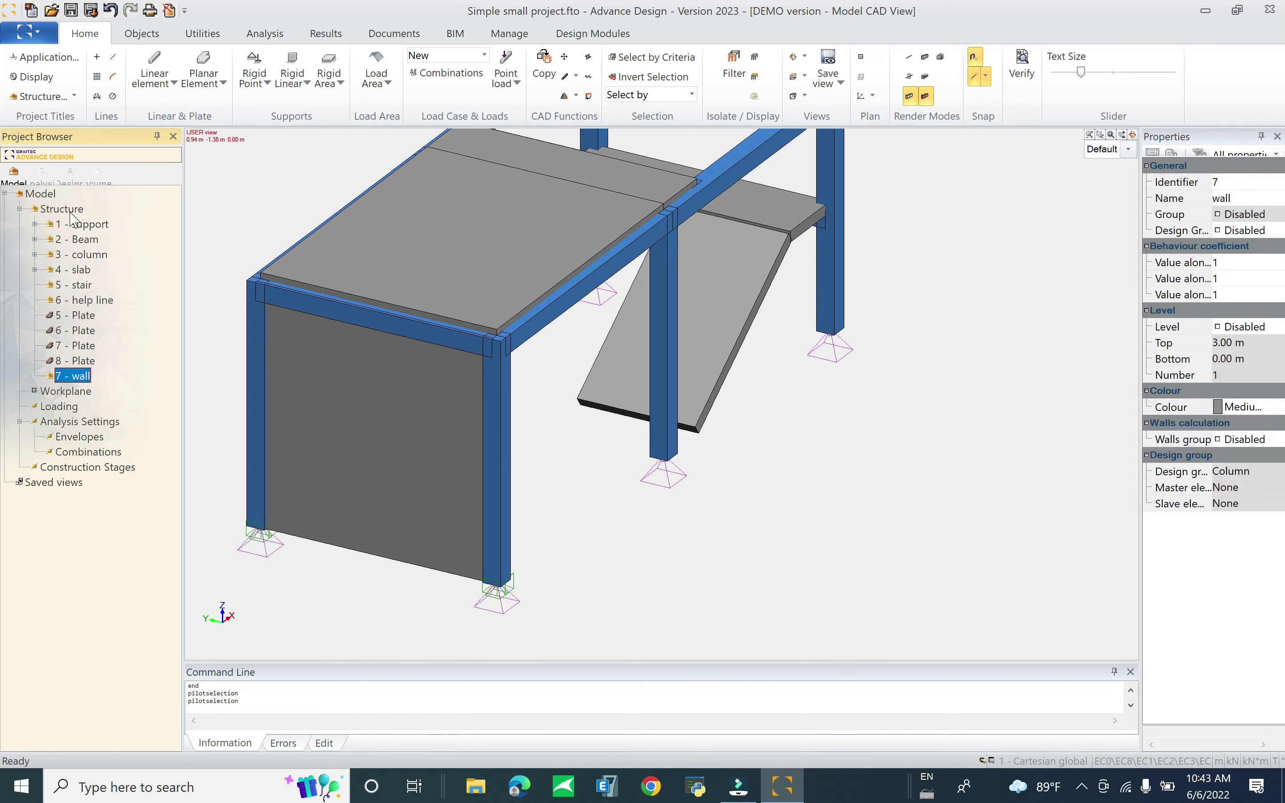
Step: Move the wall plate into the wall system and the three stair plates into the stair system
{"action": "left_click", "coordinate": [339, 436]}
{"action": "left_click_drag", "start_coordinate": [85, 367], "coordinate": [83, 379]}
{"action": "left_click", "coordinate": [84, 345]}
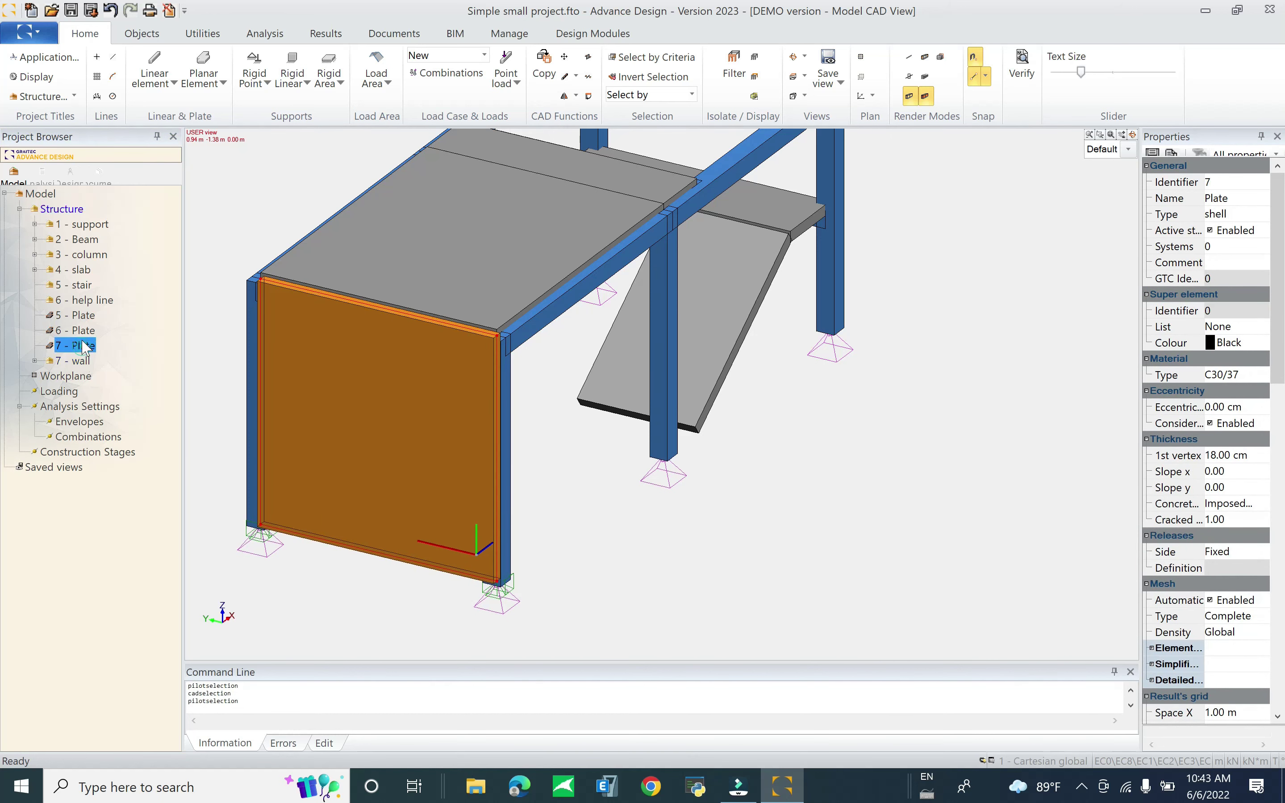
{"action": "left_click", "coordinate": [84, 317], "text": "shift"}
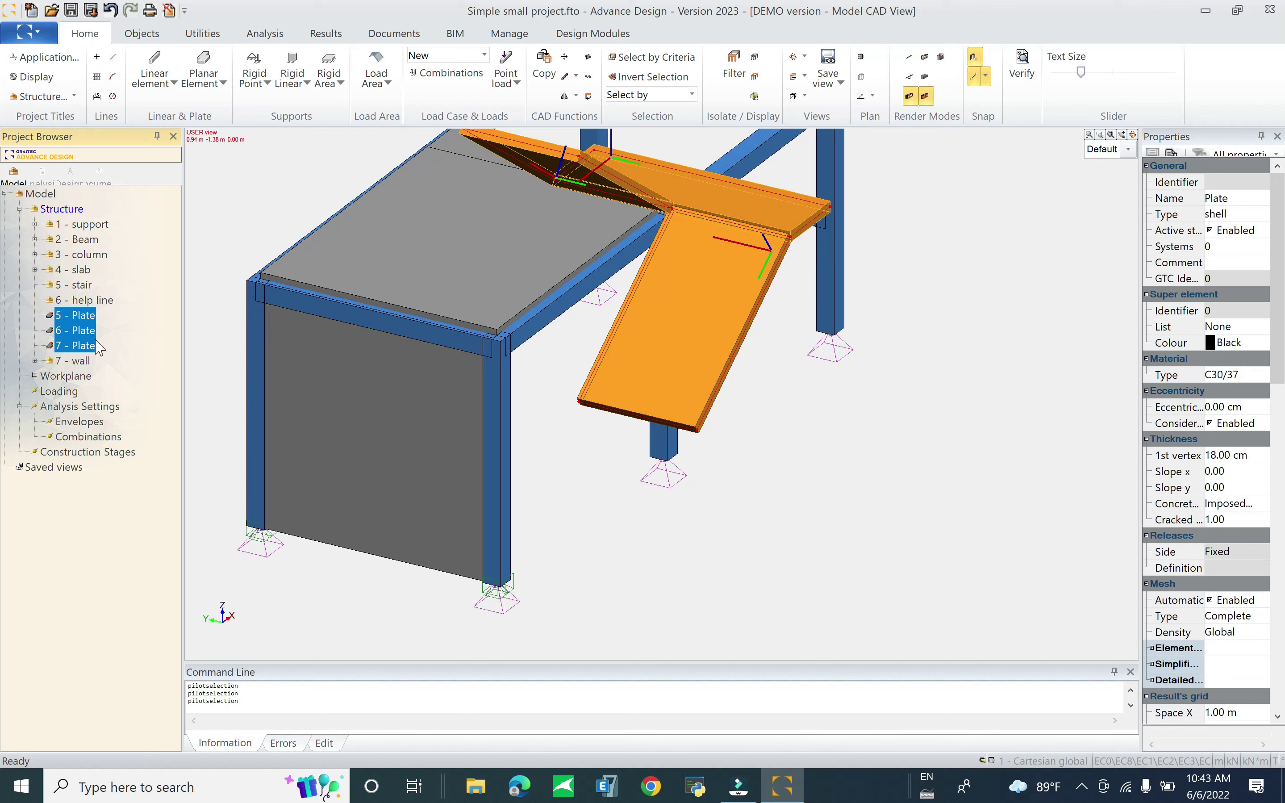
{"action": "left_click_drag", "start_coordinate": [85, 323], "coordinate": [86, 295]}
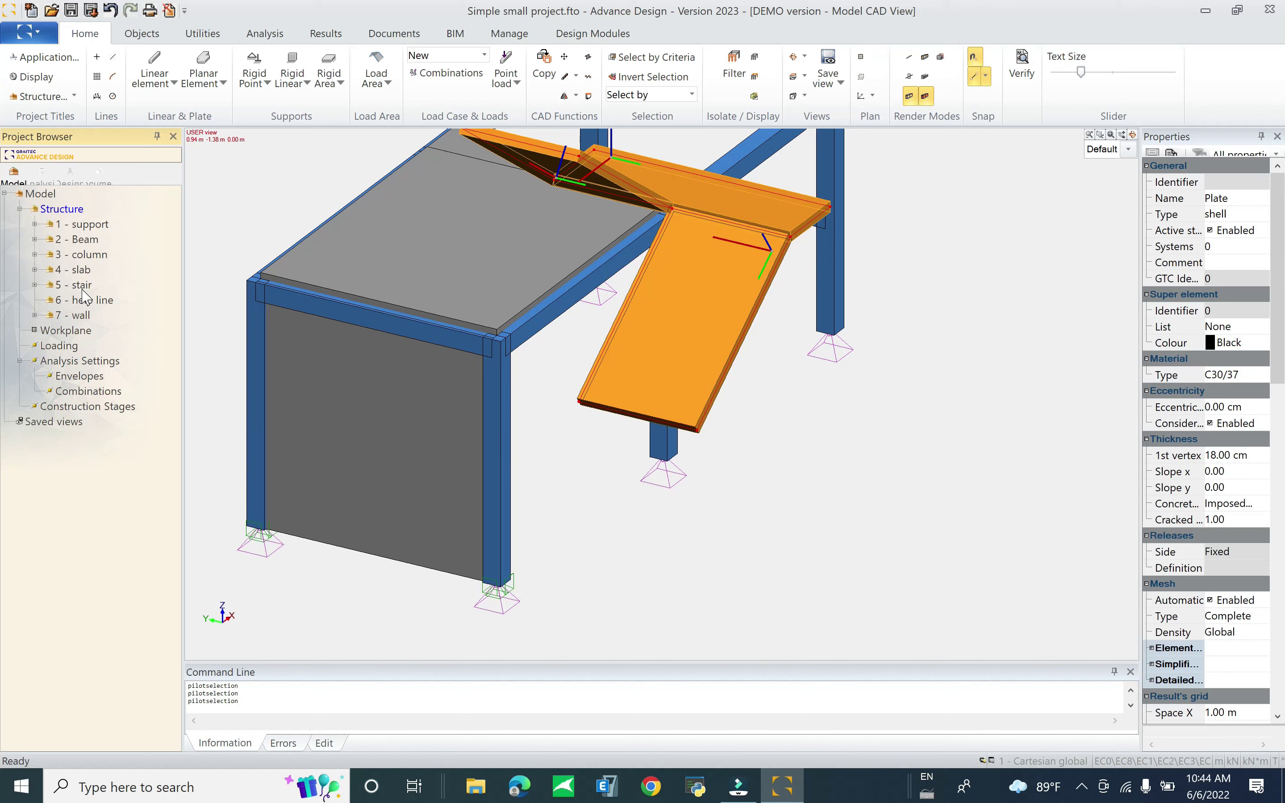
Step: Delete the help line system and save the project
{"action": "left_click", "coordinate": [82, 301]}
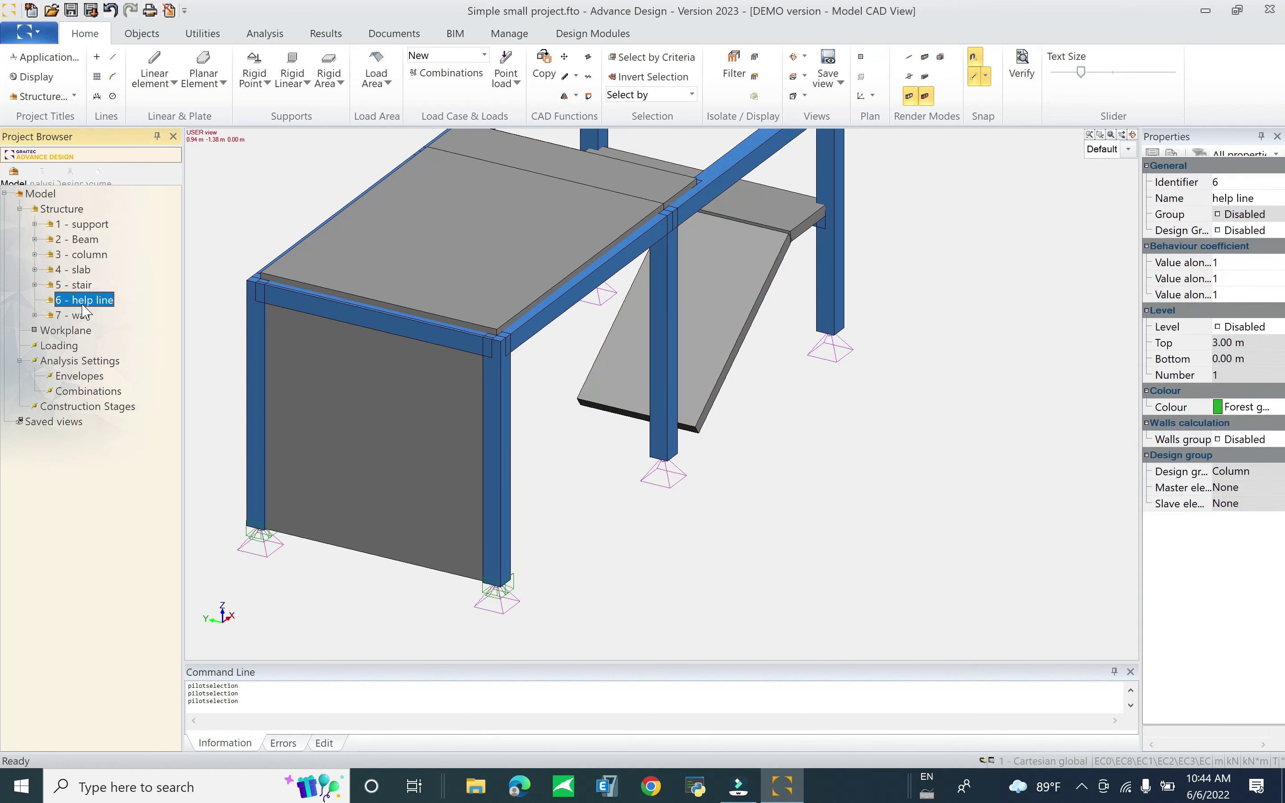
{"action": "key", "text": "Delete"}
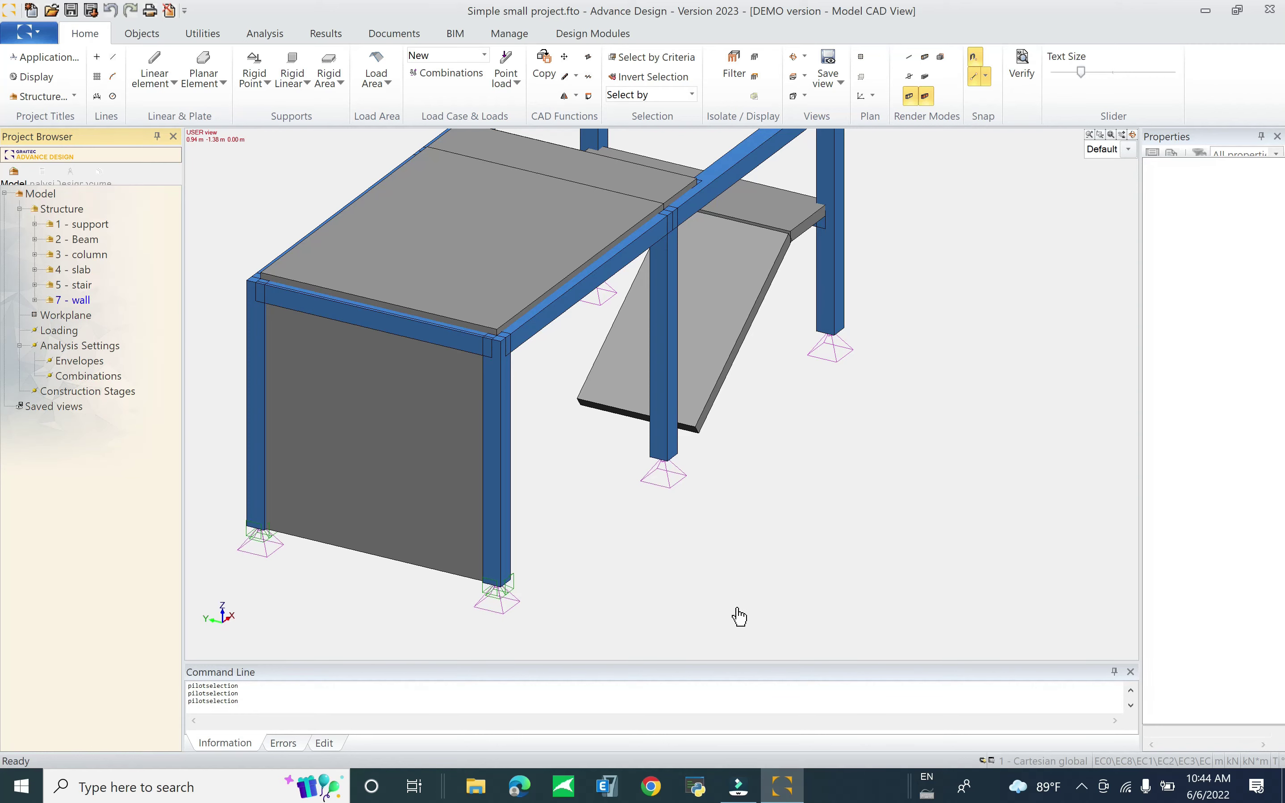
{"action": "scroll", "coordinate": [735, 605], "scroll_direction": "down", "scroll_amount": 2}
{"action": "middle_click_drag", "start_coordinate": [743, 522], "coordinate": [632, 526], "text": "shift"}
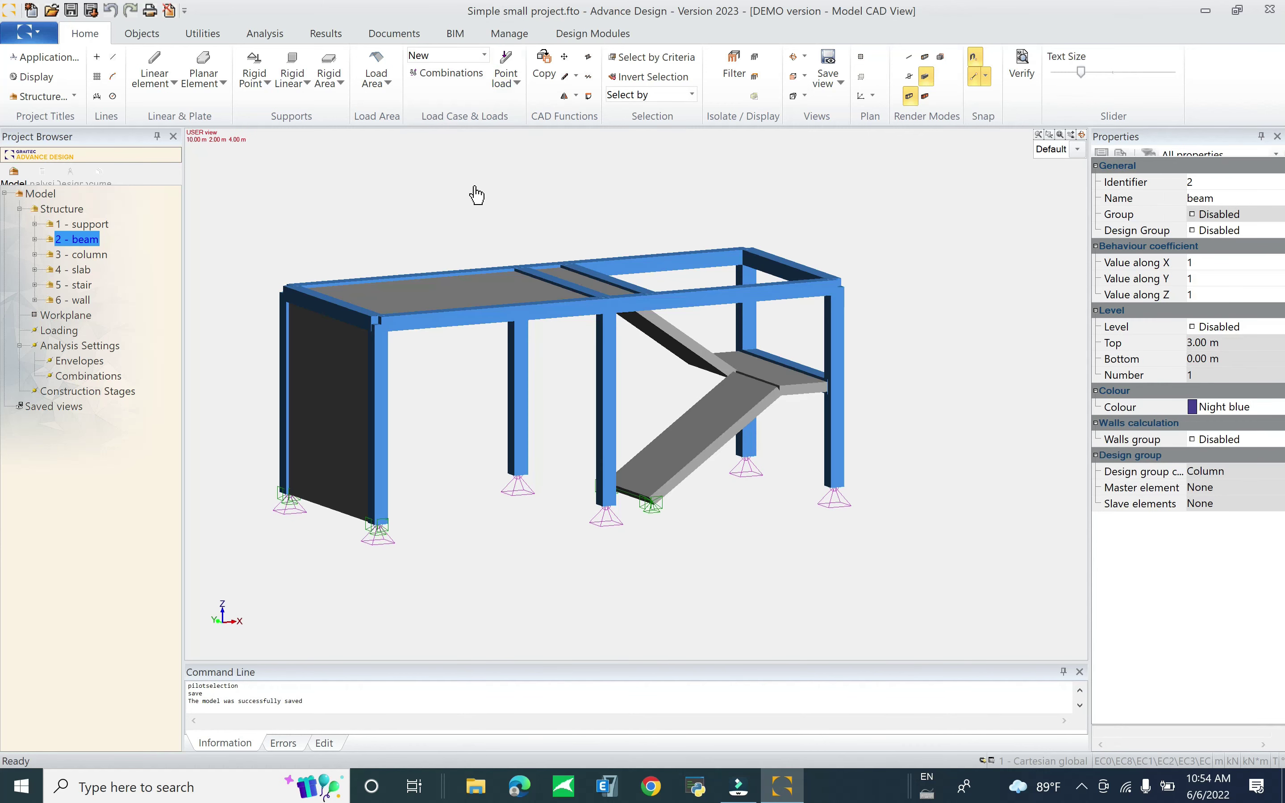
{"action": "key", "text": "ctrl+s"}
{"action": "middle_click_drag", "start_coordinate": [685, 446], "coordinate": [713, 415]}
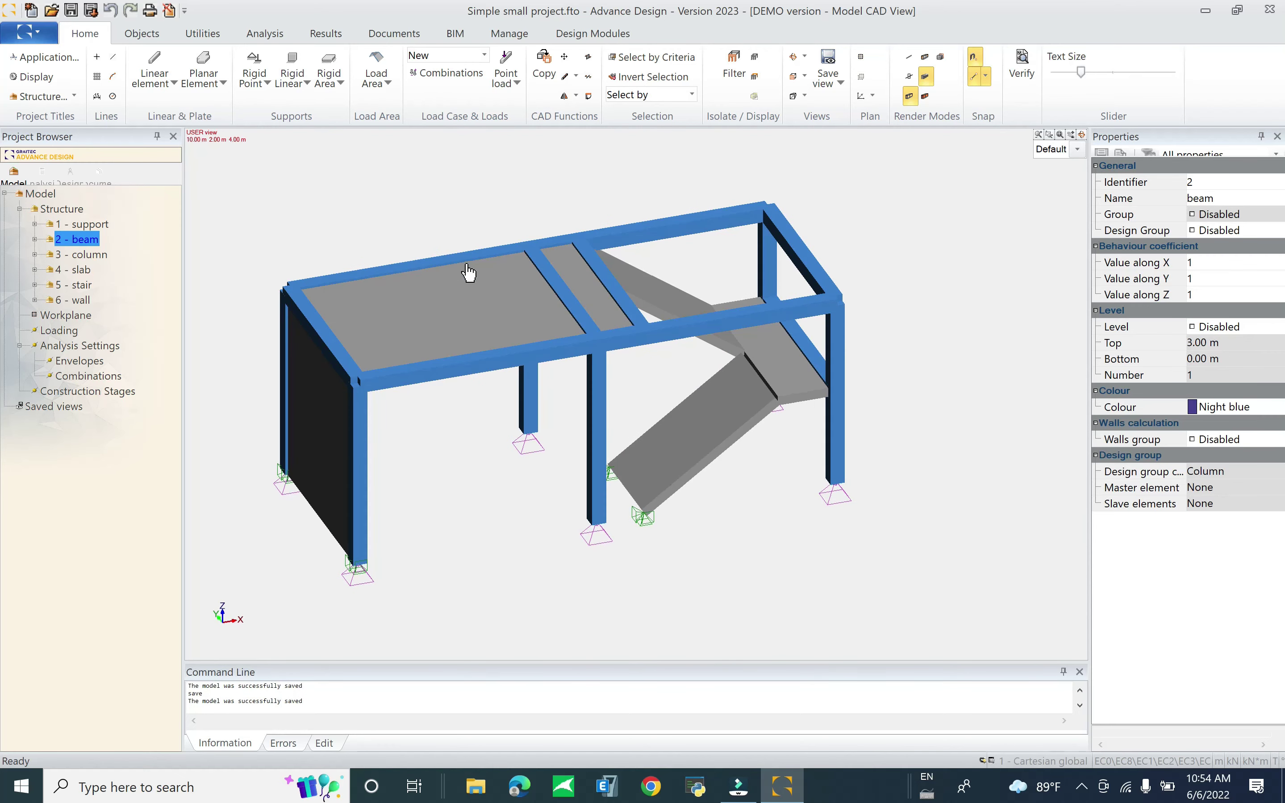
{"action": "key", "text": "ctrl+s"}
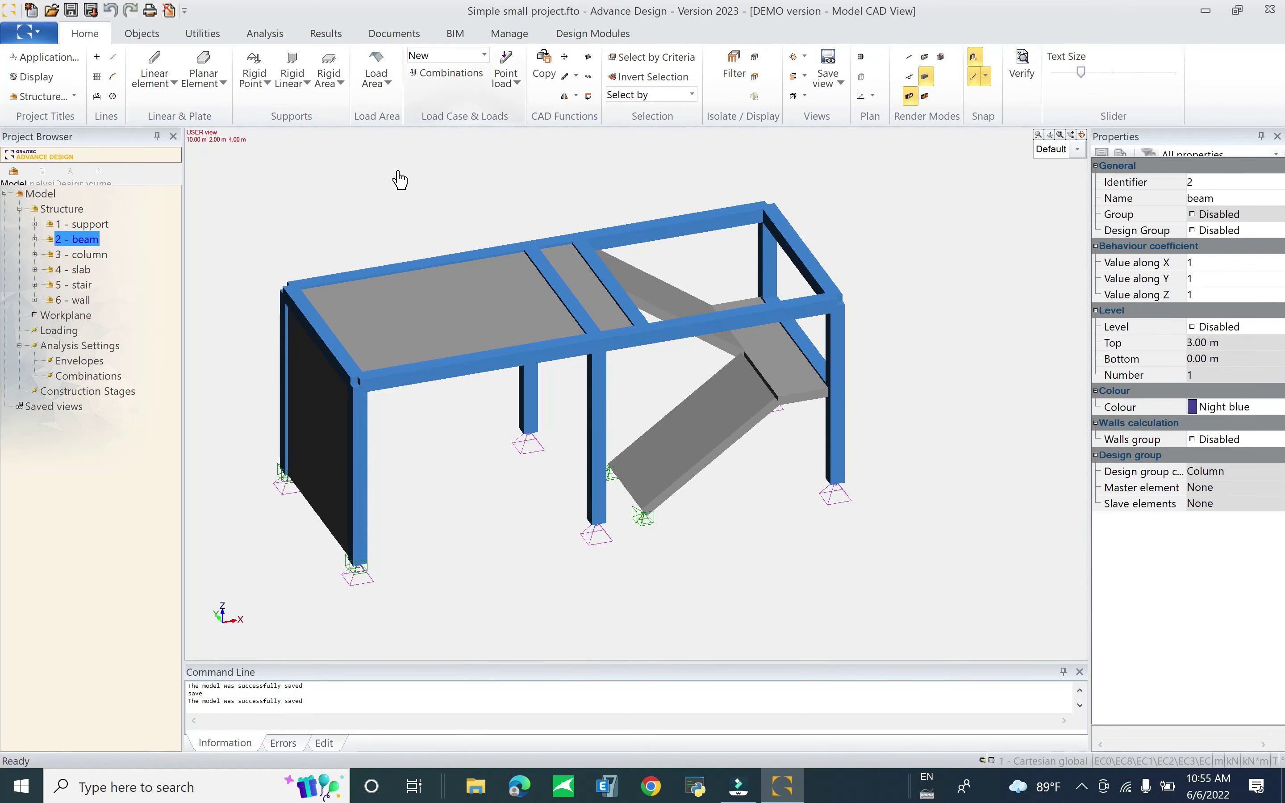
Step: Create a Dead Loads and a Live Loads load case family
{"action": "left_click", "coordinate": [451, 56]}
{"action": "left_click", "coordinate": [455, 79]}
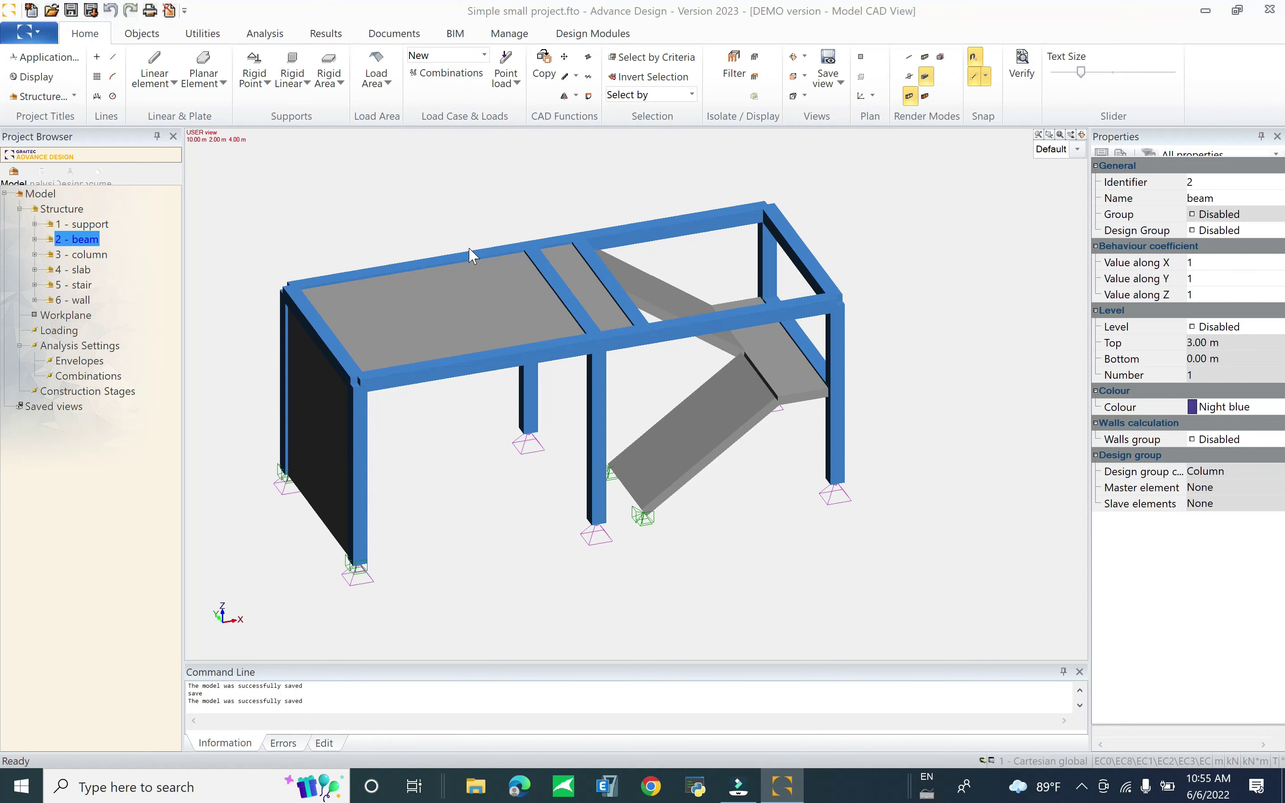
{"action": "left_click", "coordinate": [798, 249]}
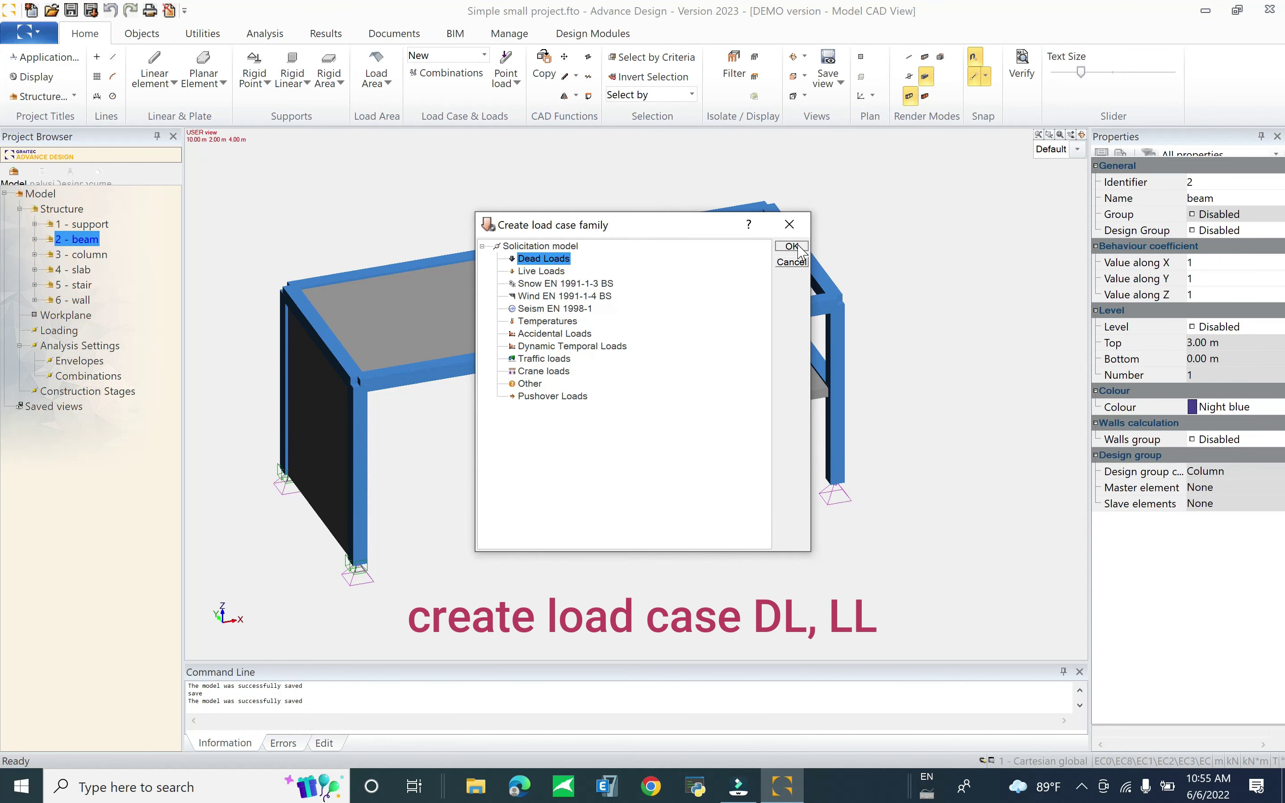
{"action": "left_click", "coordinate": [451, 55]}
{"action": "left_click", "coordinate": [444, 88]}
{"action": "left_click", "coordinate": [555, 271]}
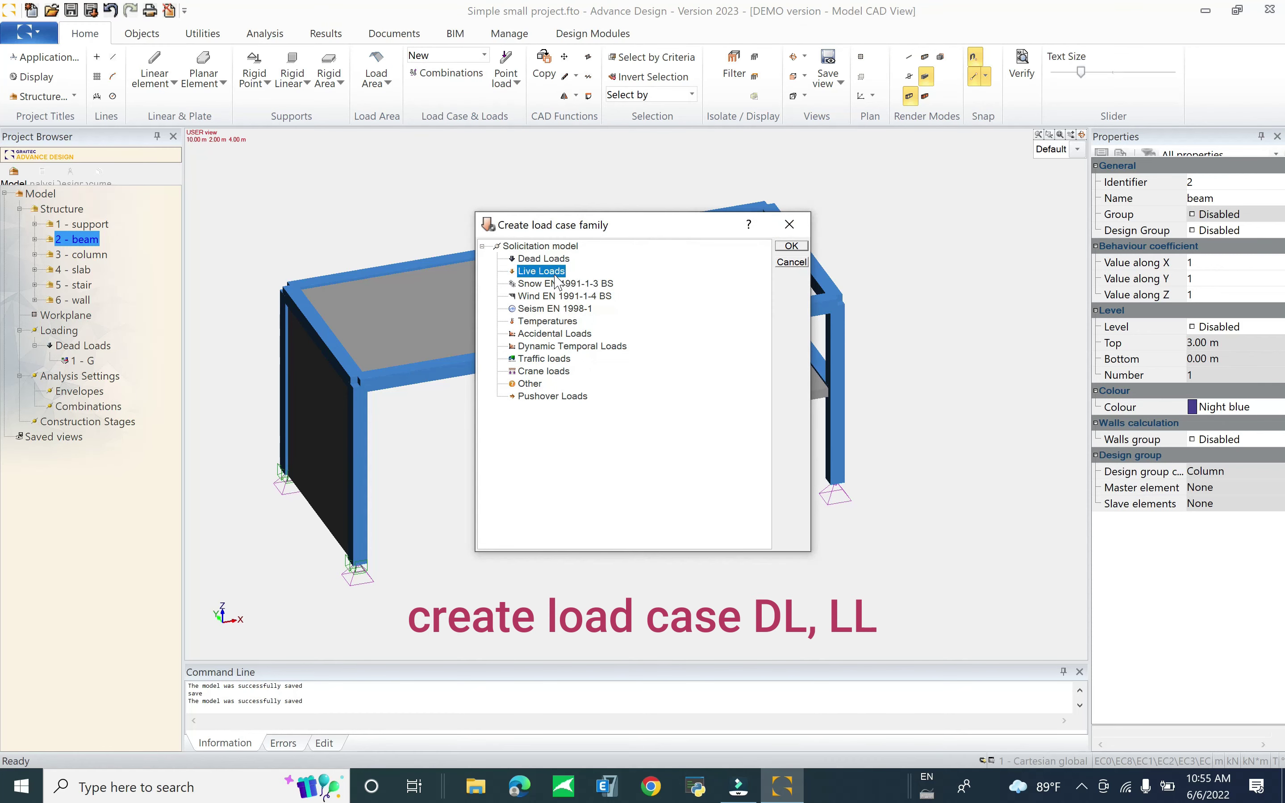
{"action": "left_click", "coordinate": [801, 247]}
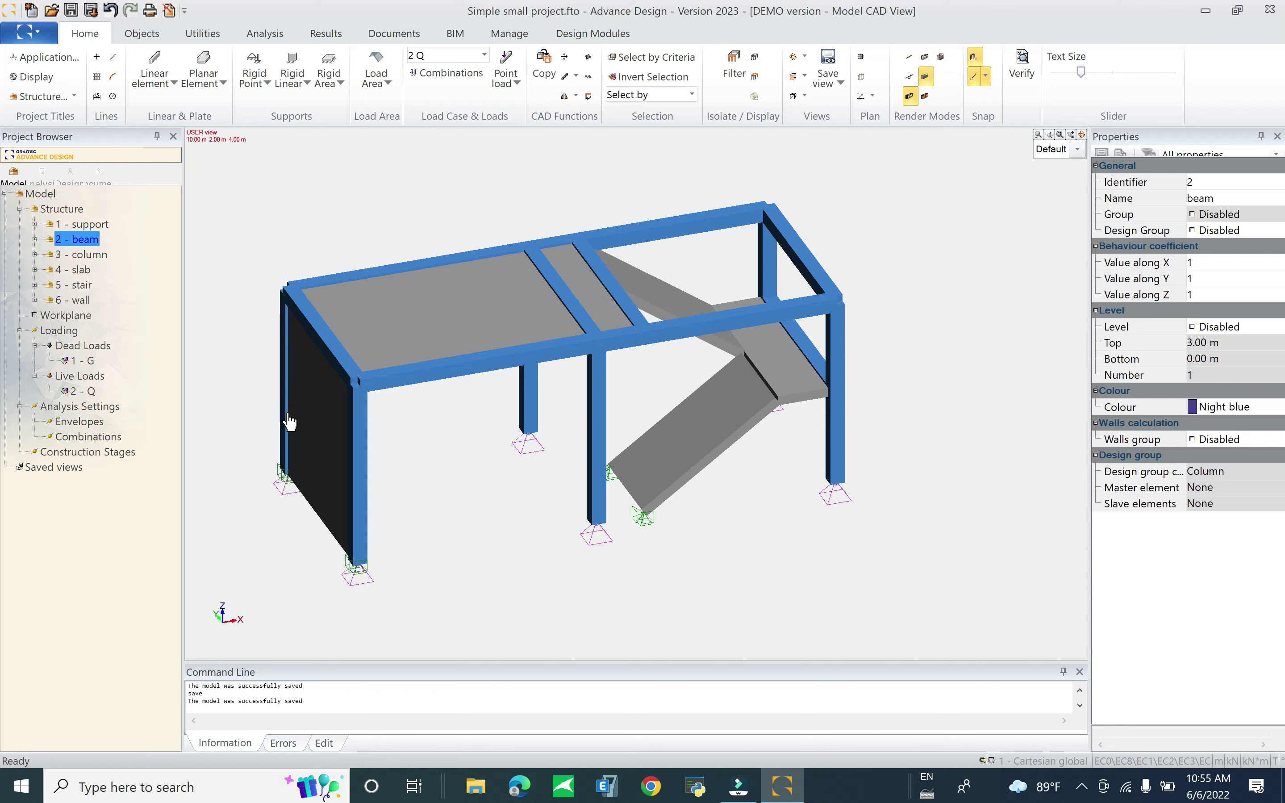
Step: Apply an area load with FZ of -1.20 kN per square metre to both floor slabs in dead load case G
{"action": "left_click", "coordinate": [82, 360]}
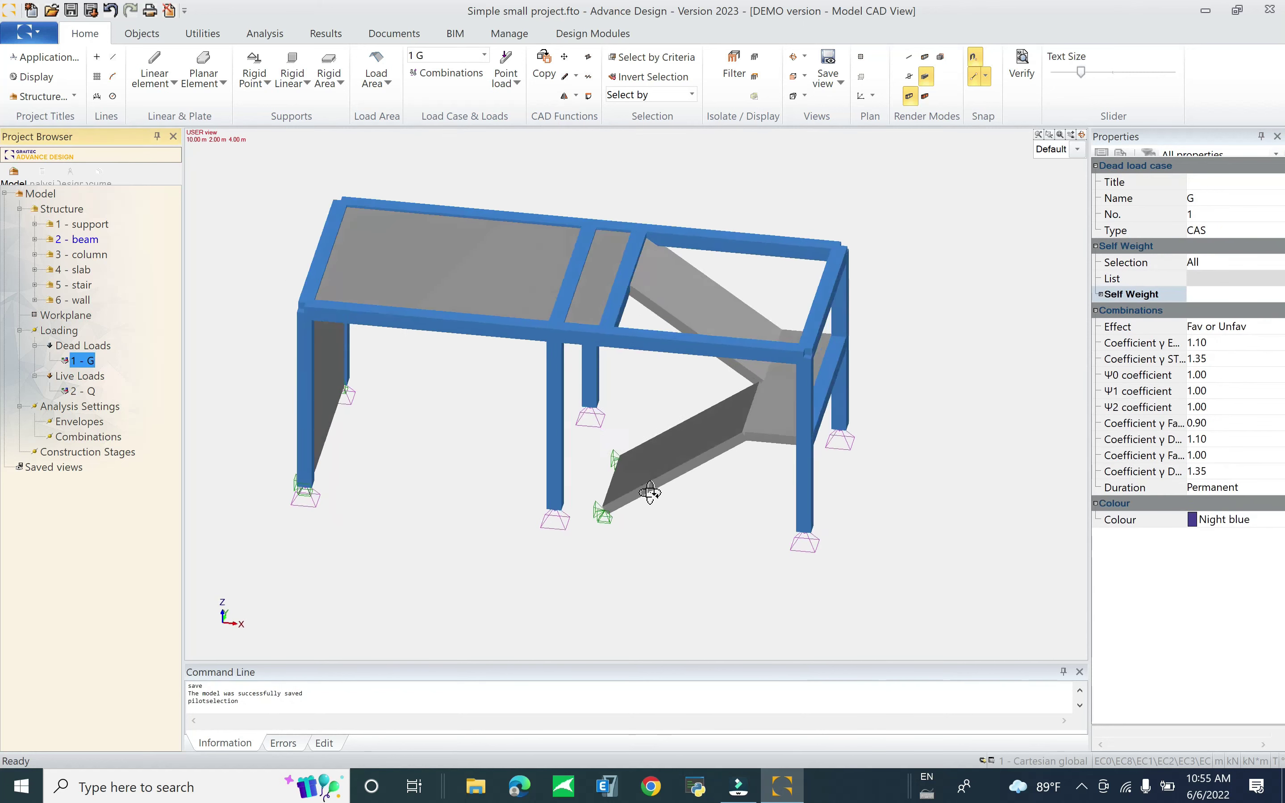
{"action": "left_click", "coordinate": [511, 275]}
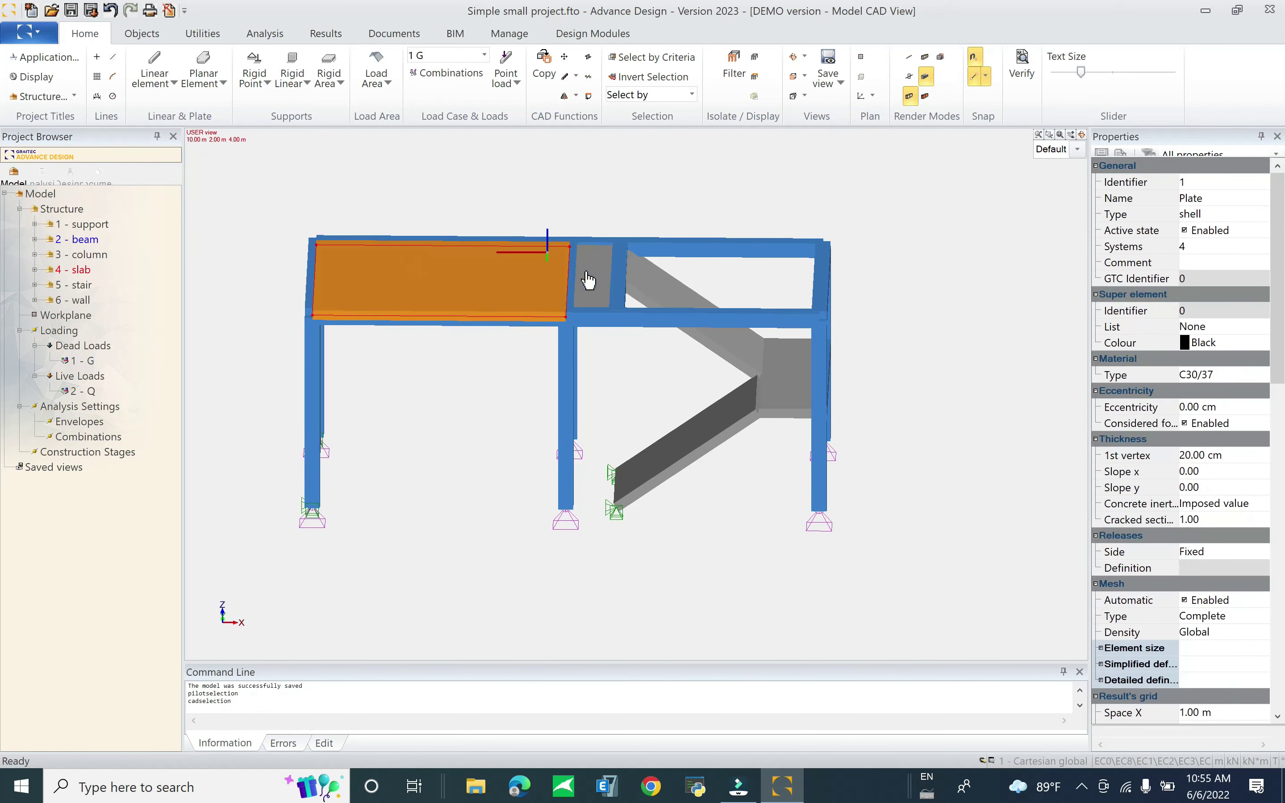
{"action": "left_click", "coordinate": [589, 279]}
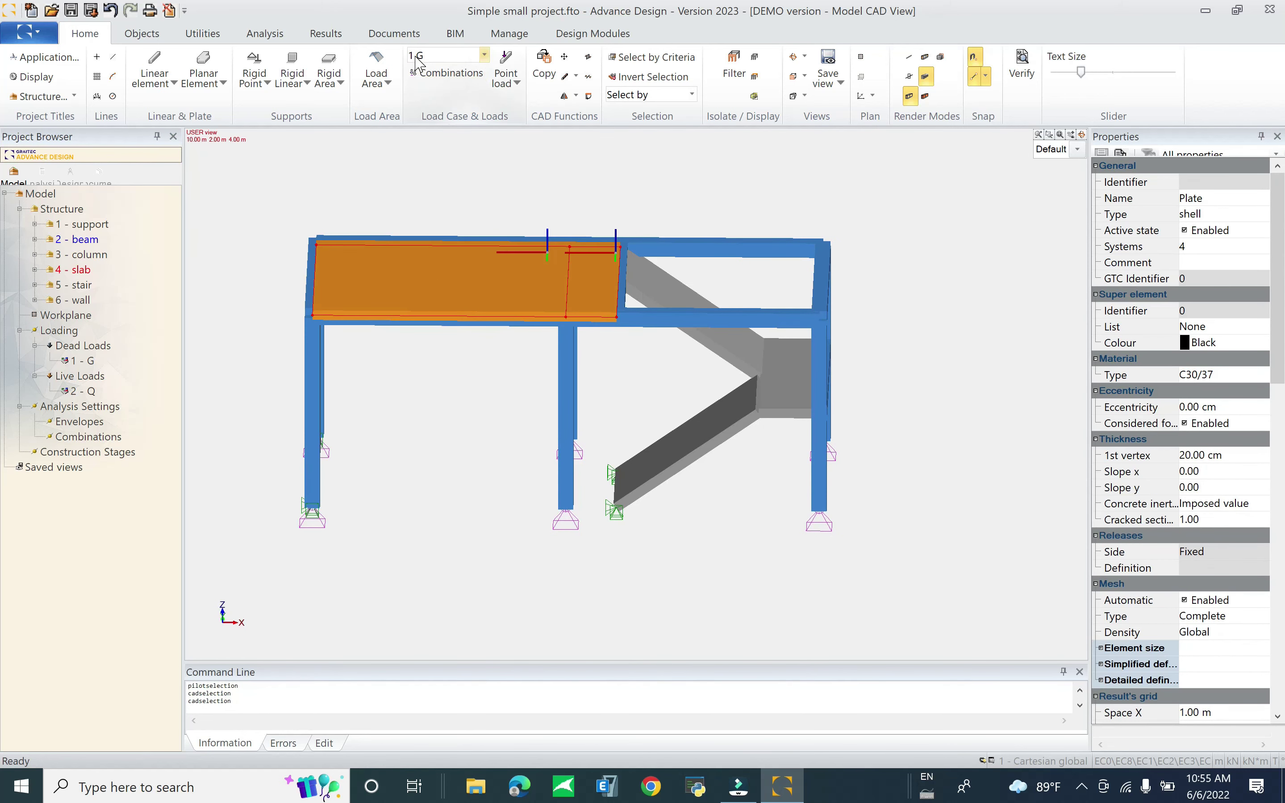
{"action": "left_click", "coordinate": [457, 56]}
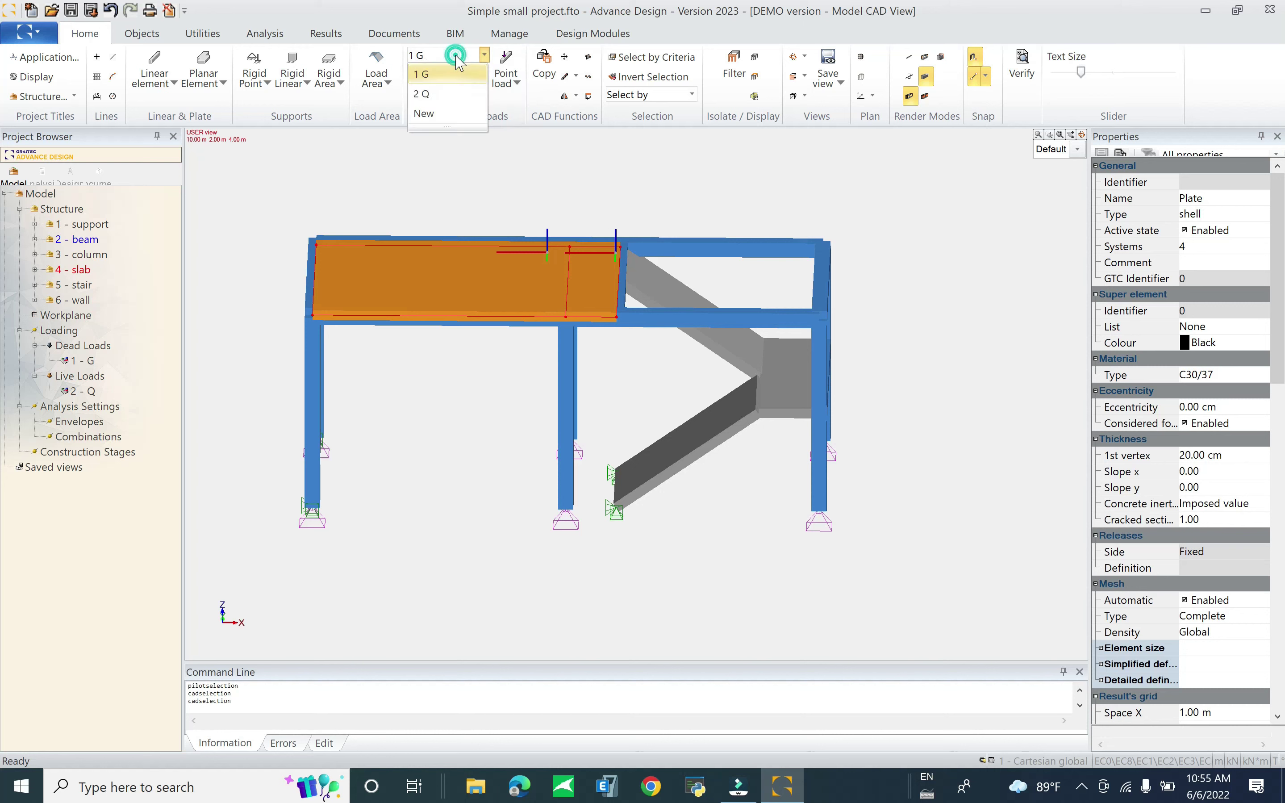
{"action": "left_click", "coordinate": [440, 74]}
{"action": "left_click", "coordinate": [588, 286]}
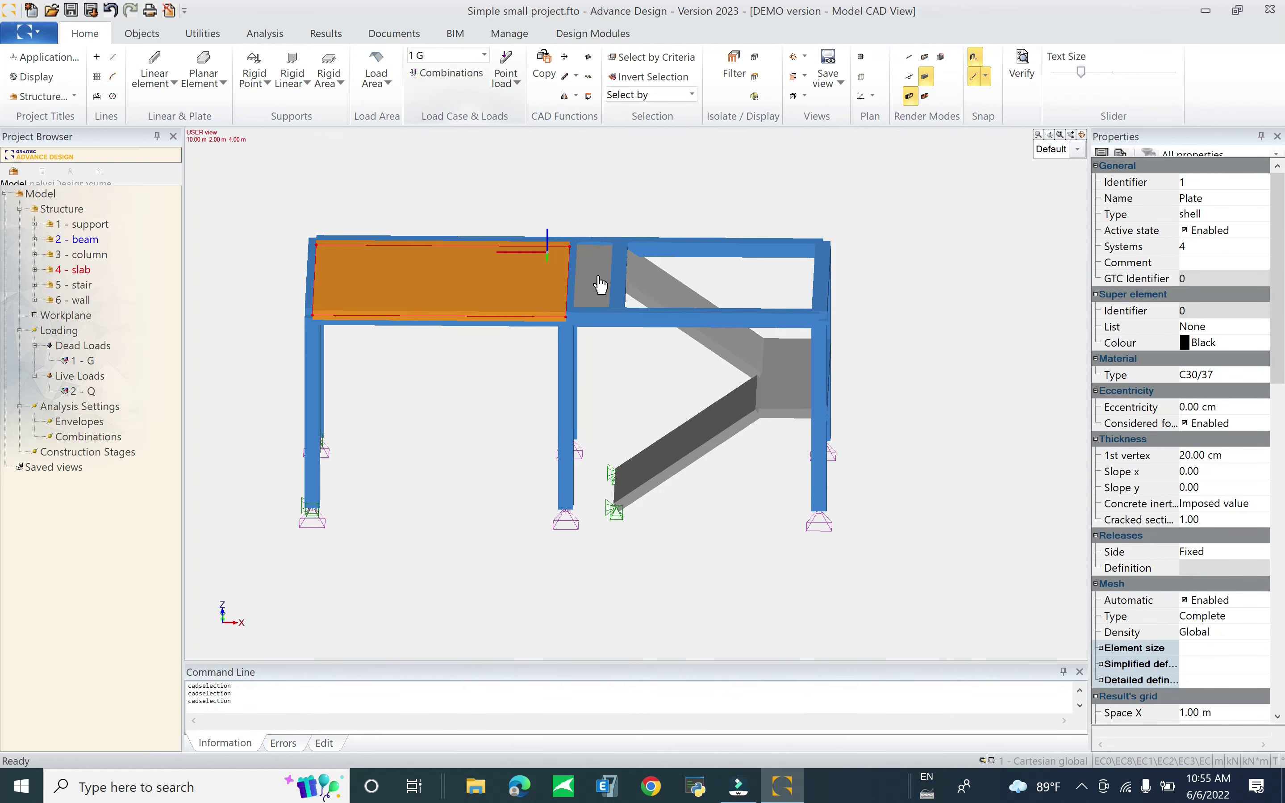
{"action": "left_click", "coordinate": [597, 282]}
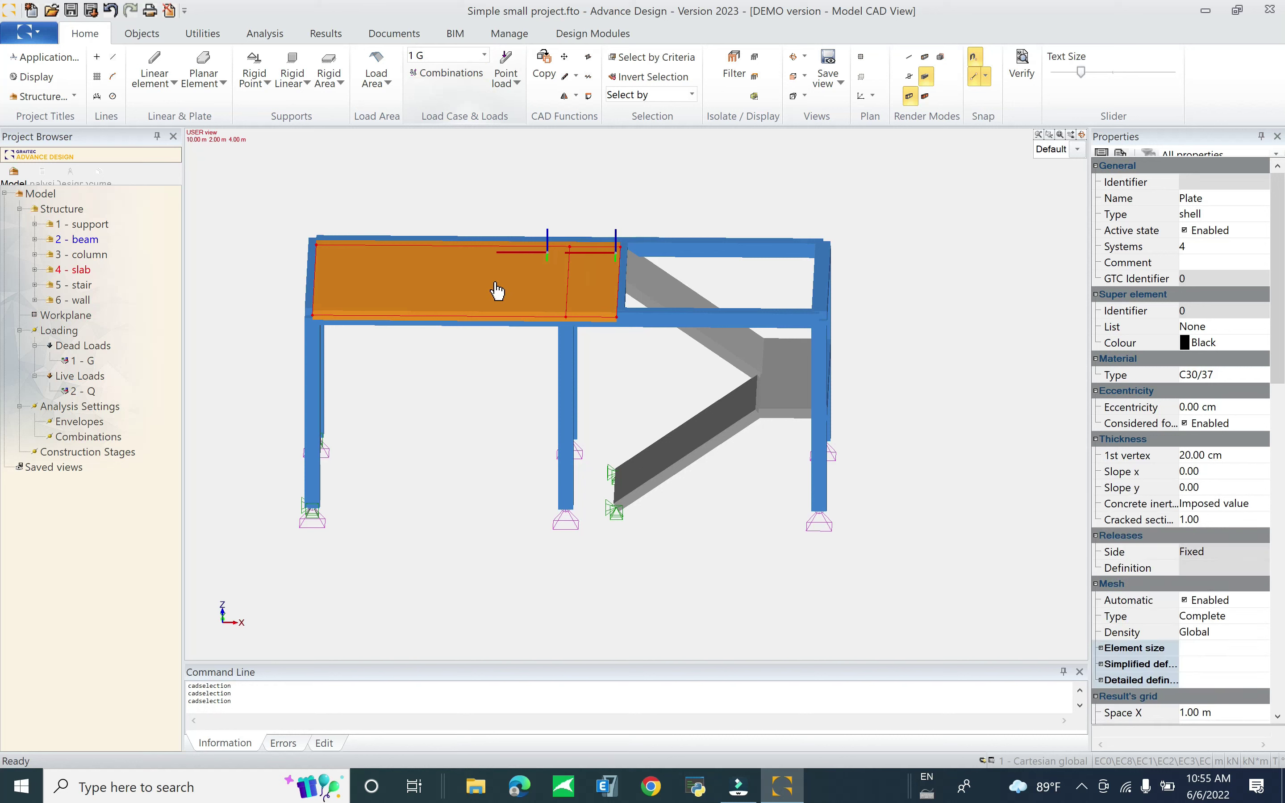
{"action": "right_click", "coordinate": [449, 269]}
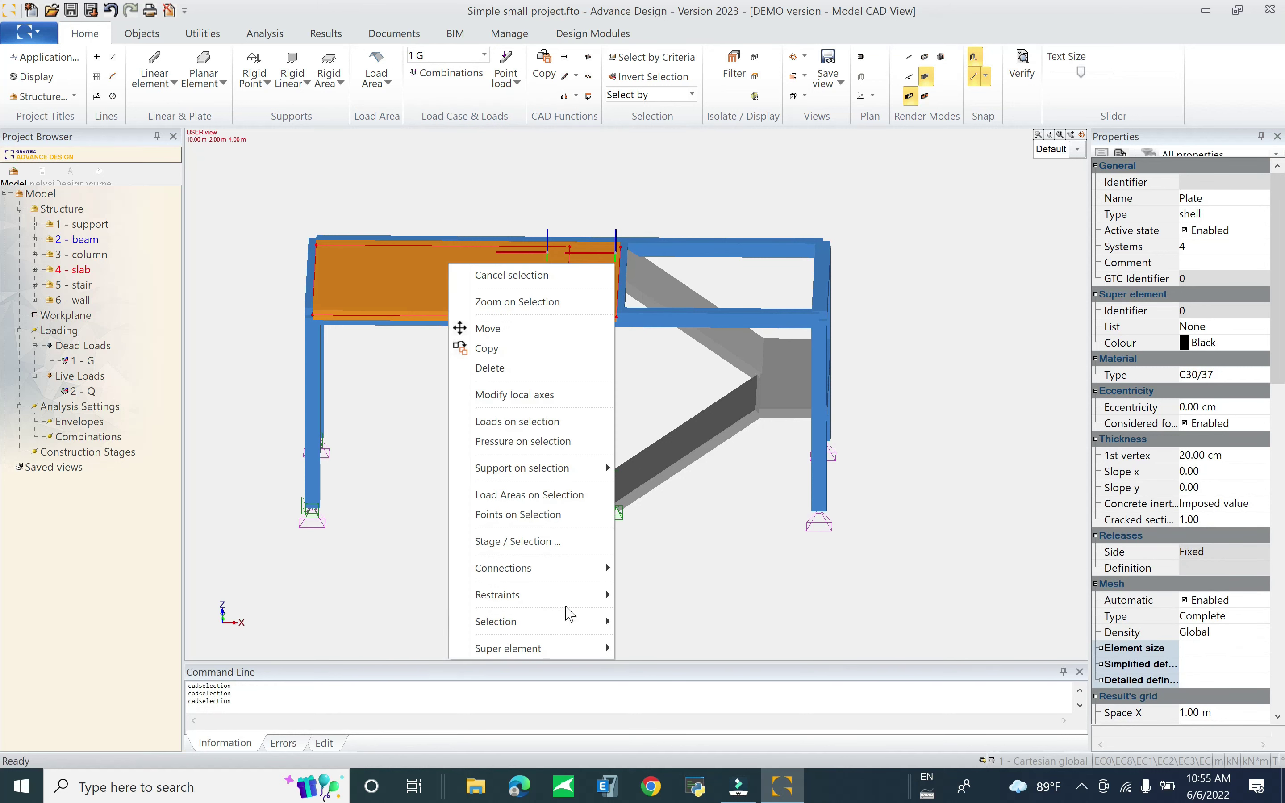
{"action": "left_click", "coordinate": [564, 422]}
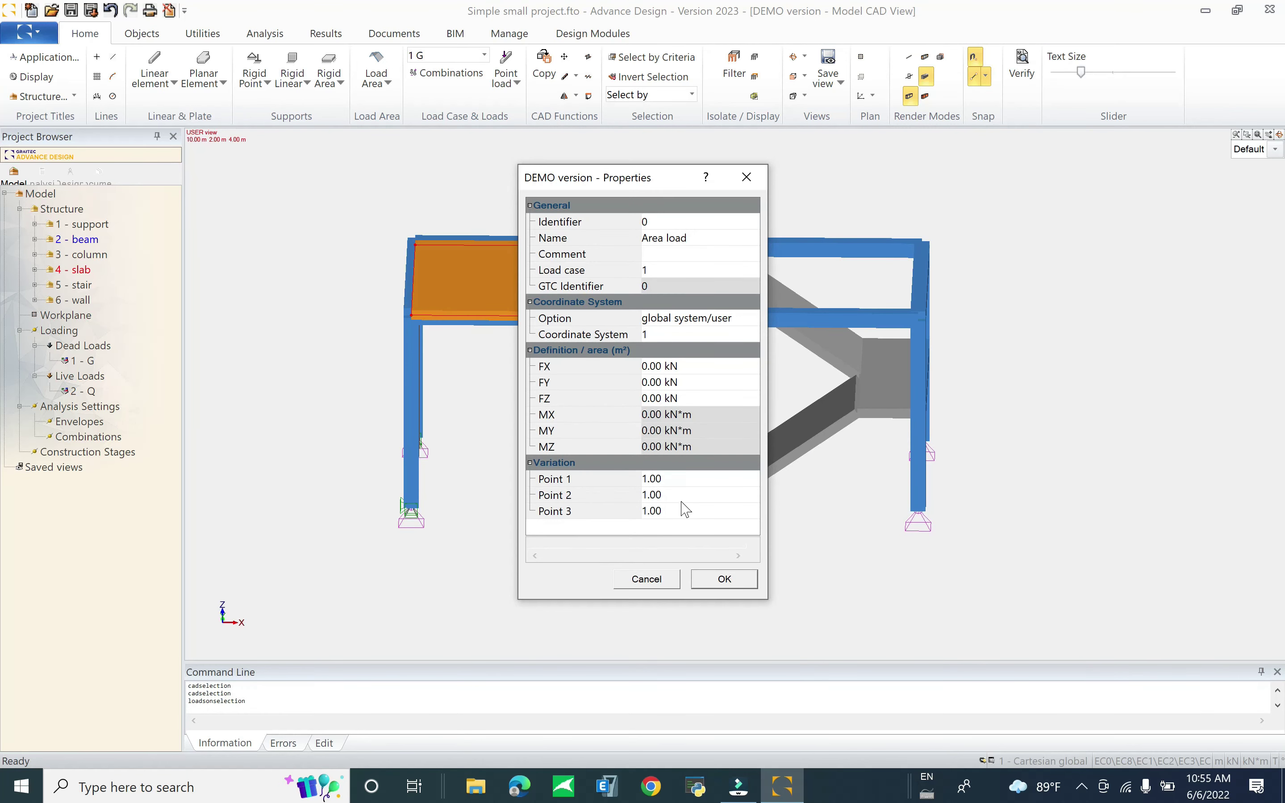
{"action": "left_click", "coordinate": [683, 402]}
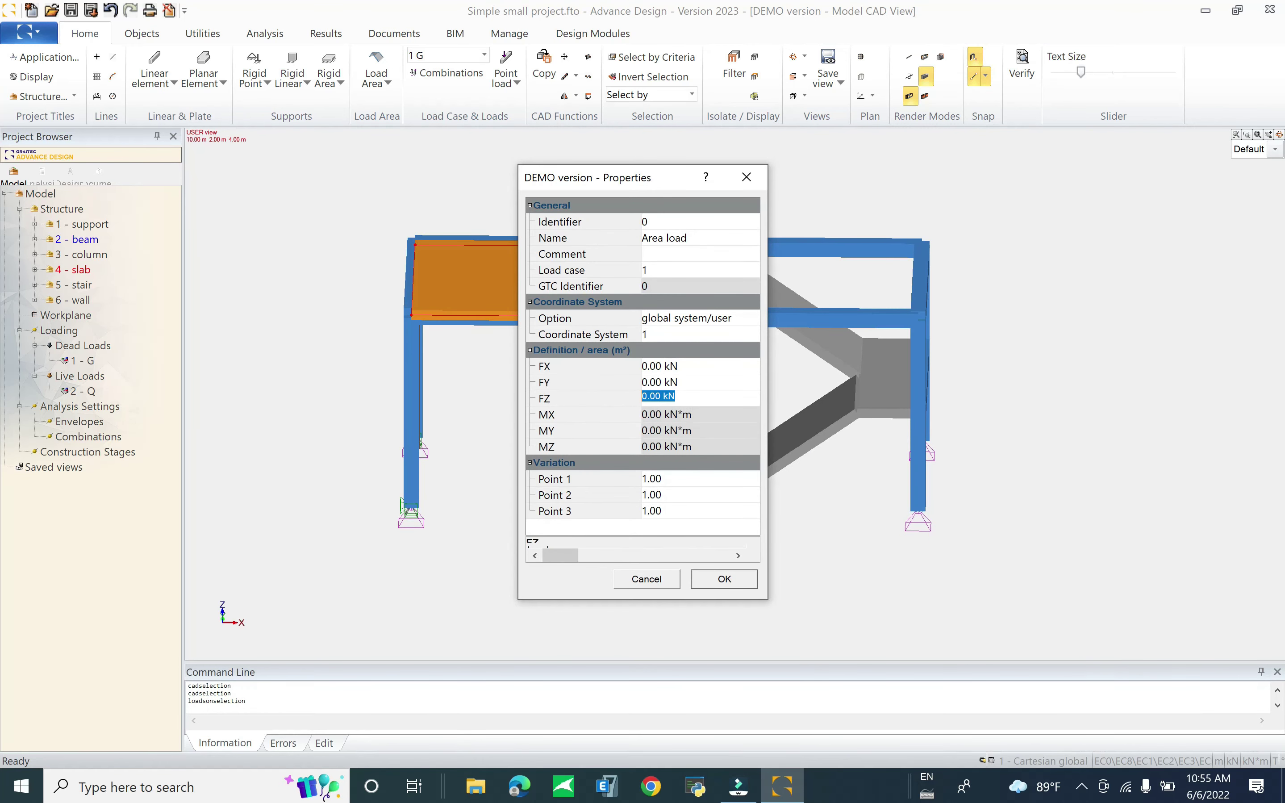
{"action": "type", "text": "1.2"}
{"action": "left_click", "coordinate": [724, 578]}
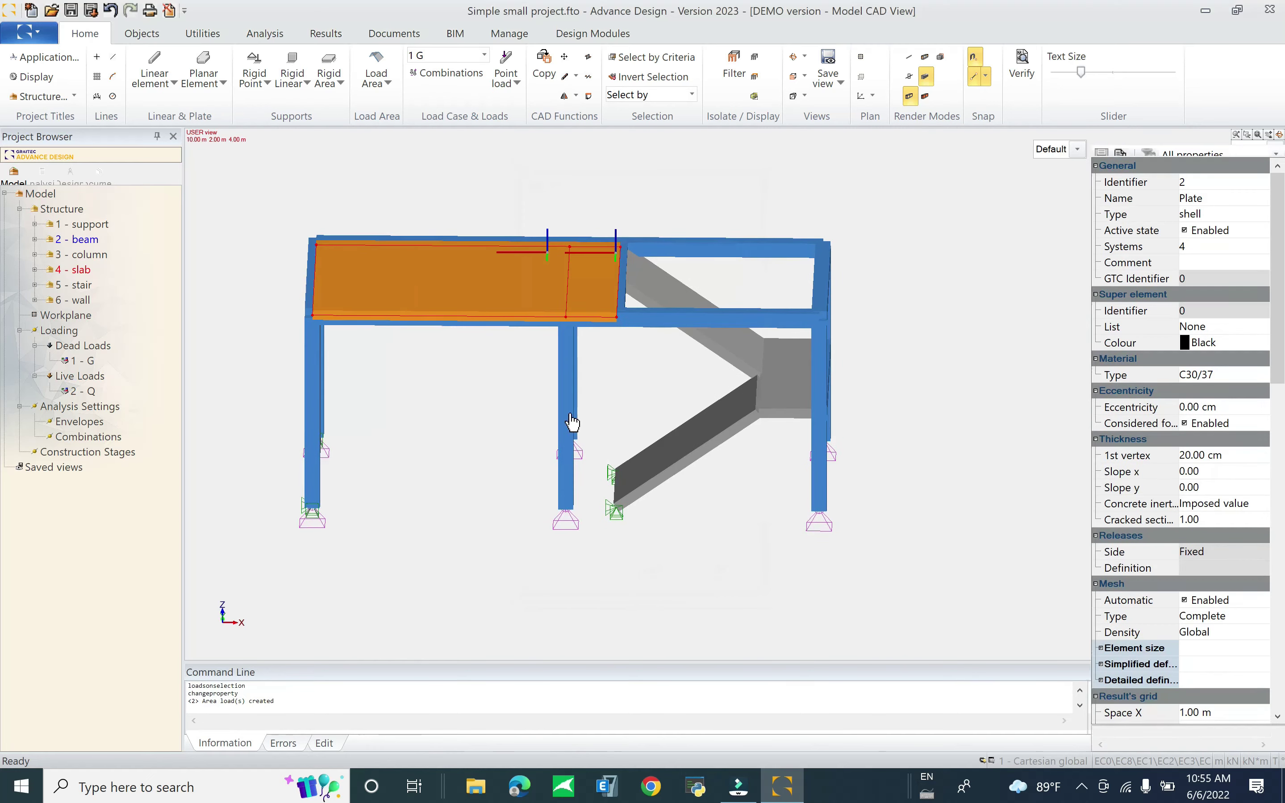
Step: Auto-scale the load display to check the area loads on the two slabs, and save the project
{"action": "left_click", "coordinate": [536, 424]}
{"action": "right_click", "coordinate": [468, 480]}
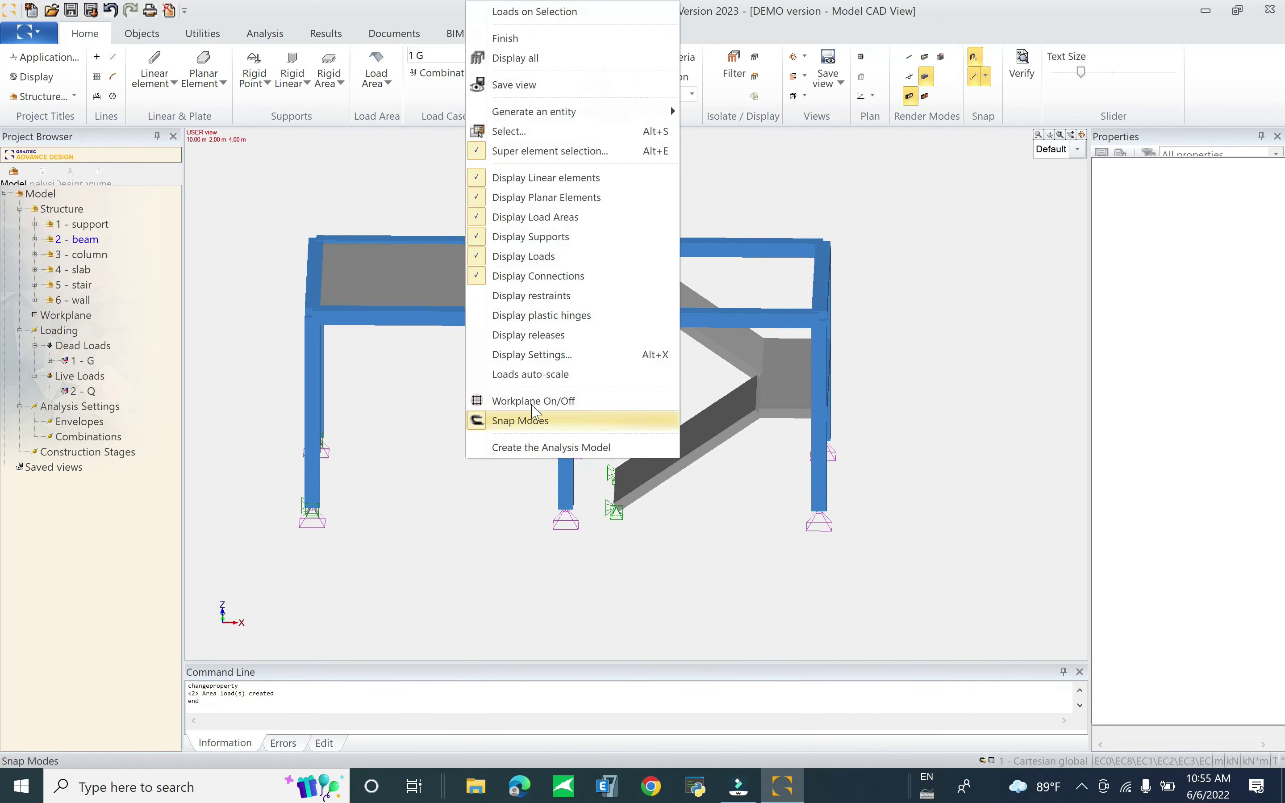
{"action": "left_click", "coordinate": [533, 375]}
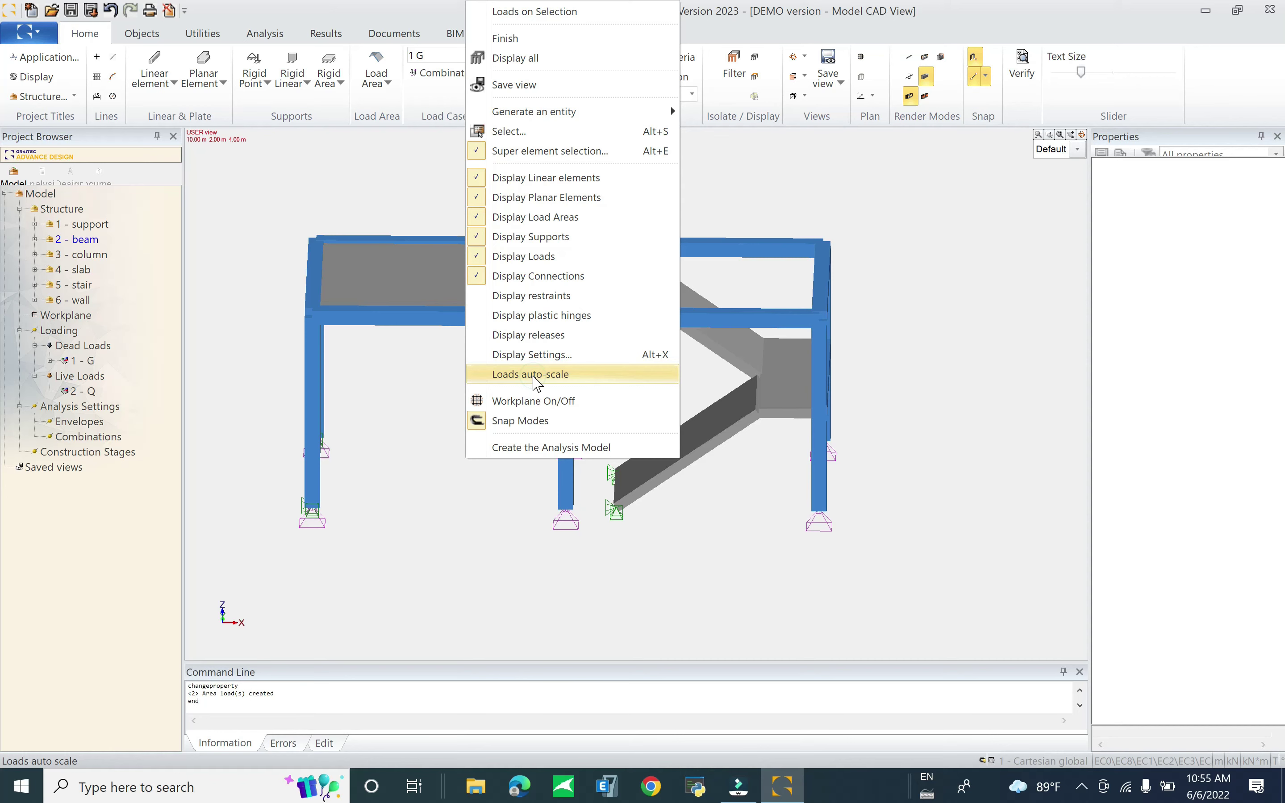
{"action": "left_click_drag", "start_coordinate": [661, 160], "coordinate": [502, 239]}
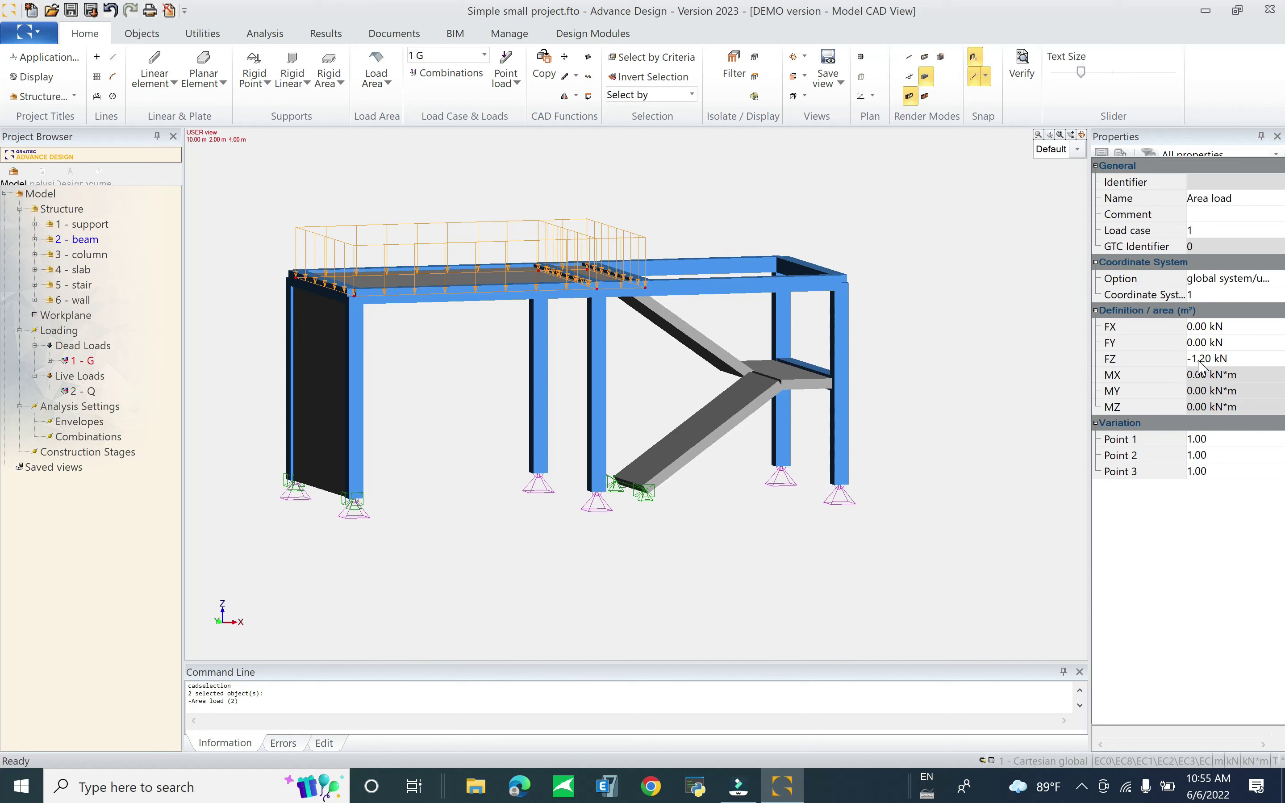
{"action": "key", "text": "Escape"}
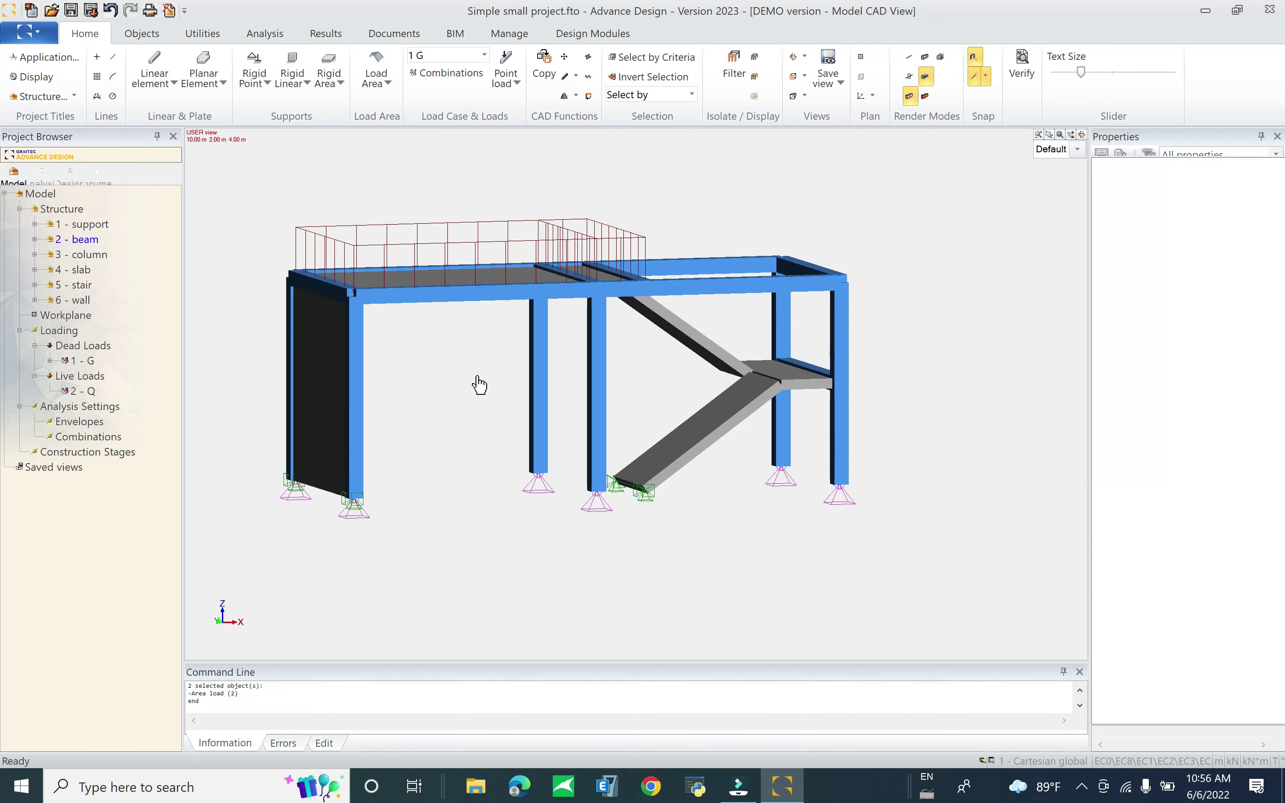
{"action": "left_click", "coordinate": [74, 8]}
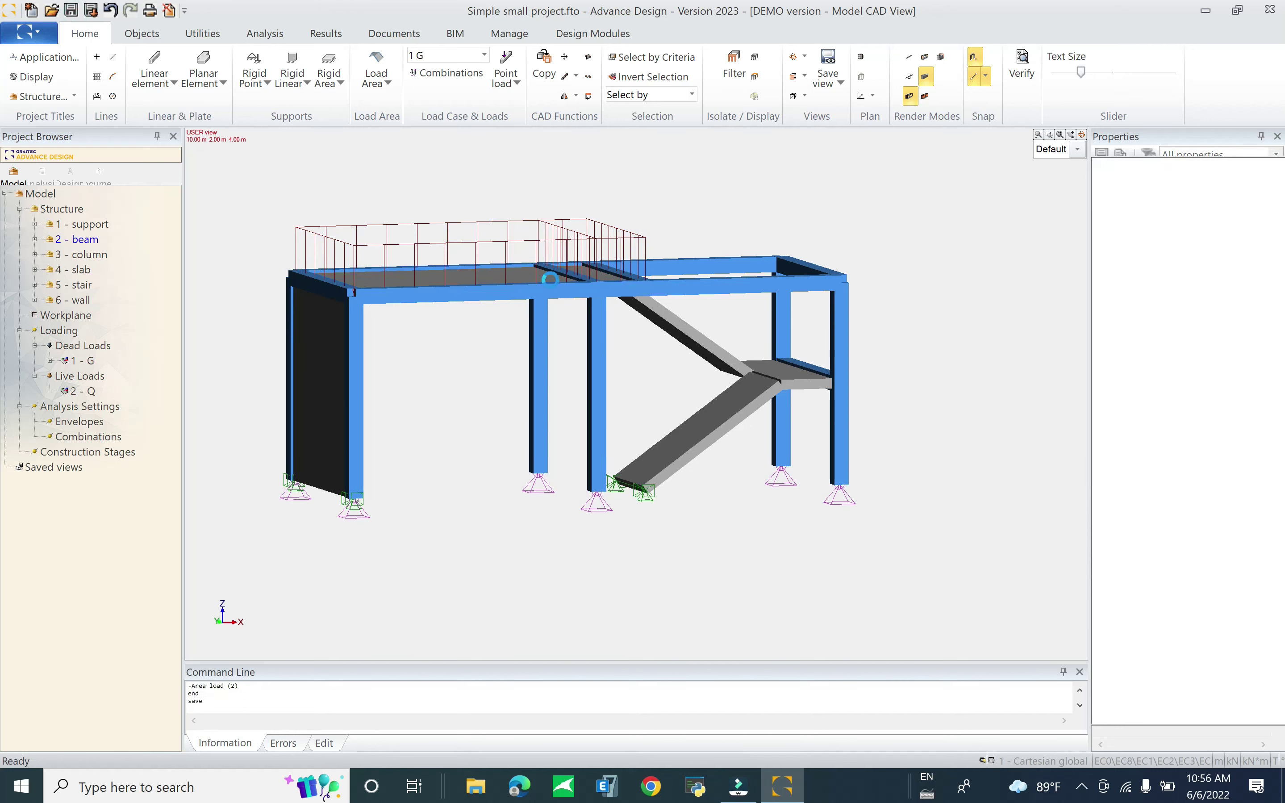
Step: Apply an area load with FZ of -4 kN per square metre to the three stair plates in dead load case G
{"action": "middle_click_drag", "start_coordinate": [795, 443], "coordinate": [669, 480], "text": "shift"}
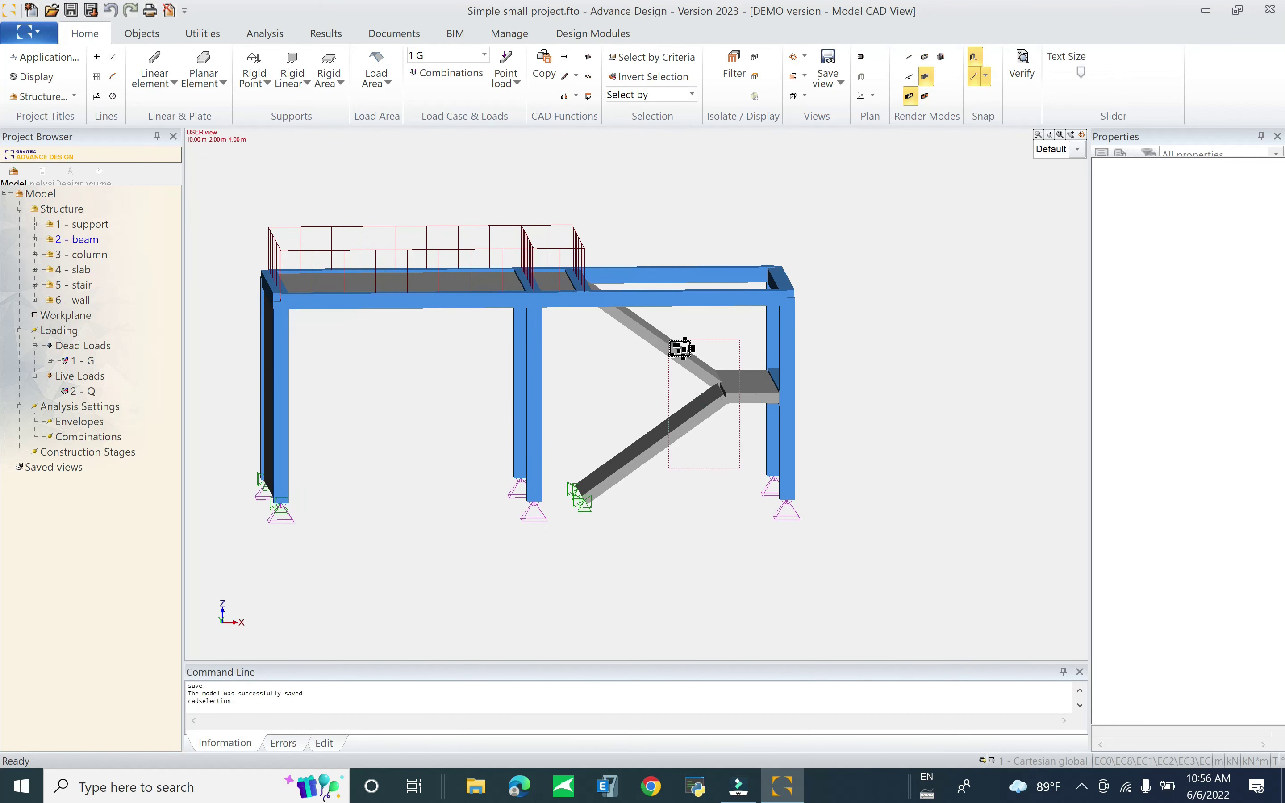
{"action": "left_click", "coordinate": [675, 346]}
{"action": "right_click", "coordinate": [672, 338]}
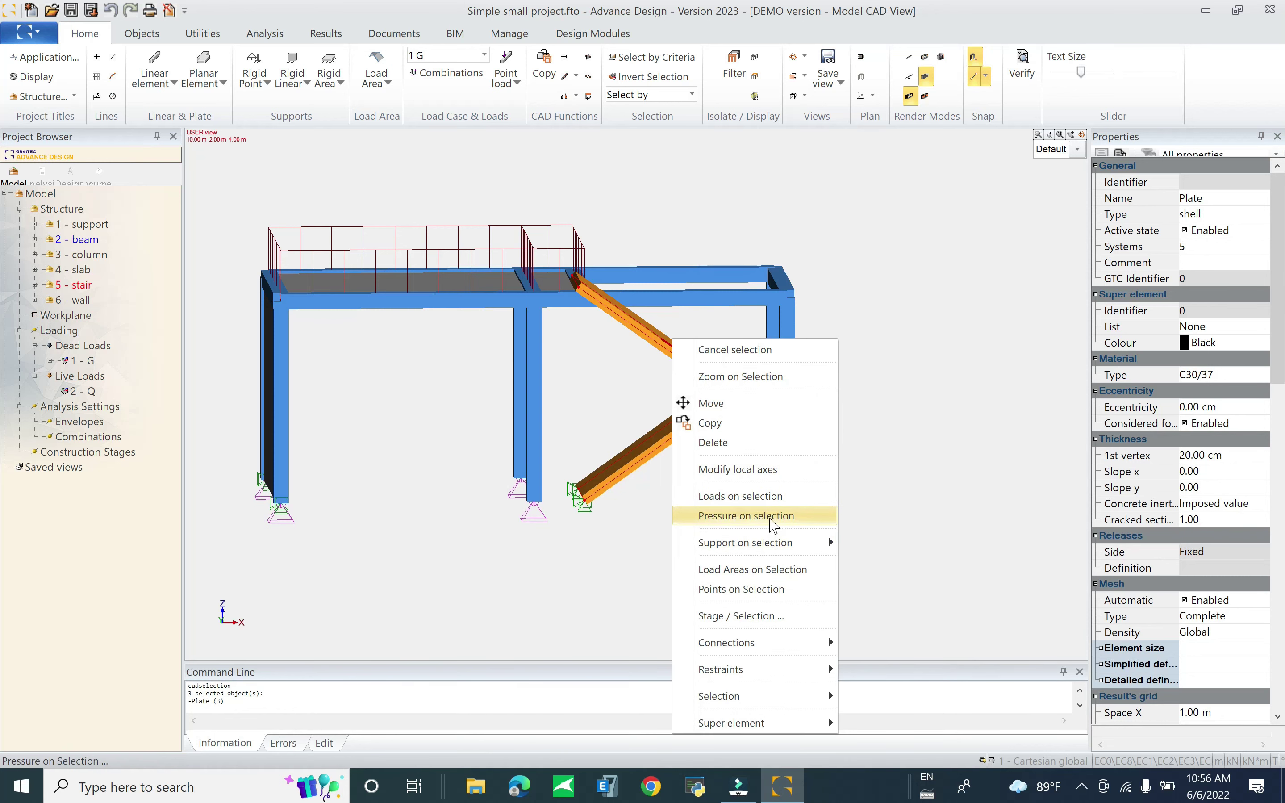
{"action": "left_click", "coordinate": [773, 496]}
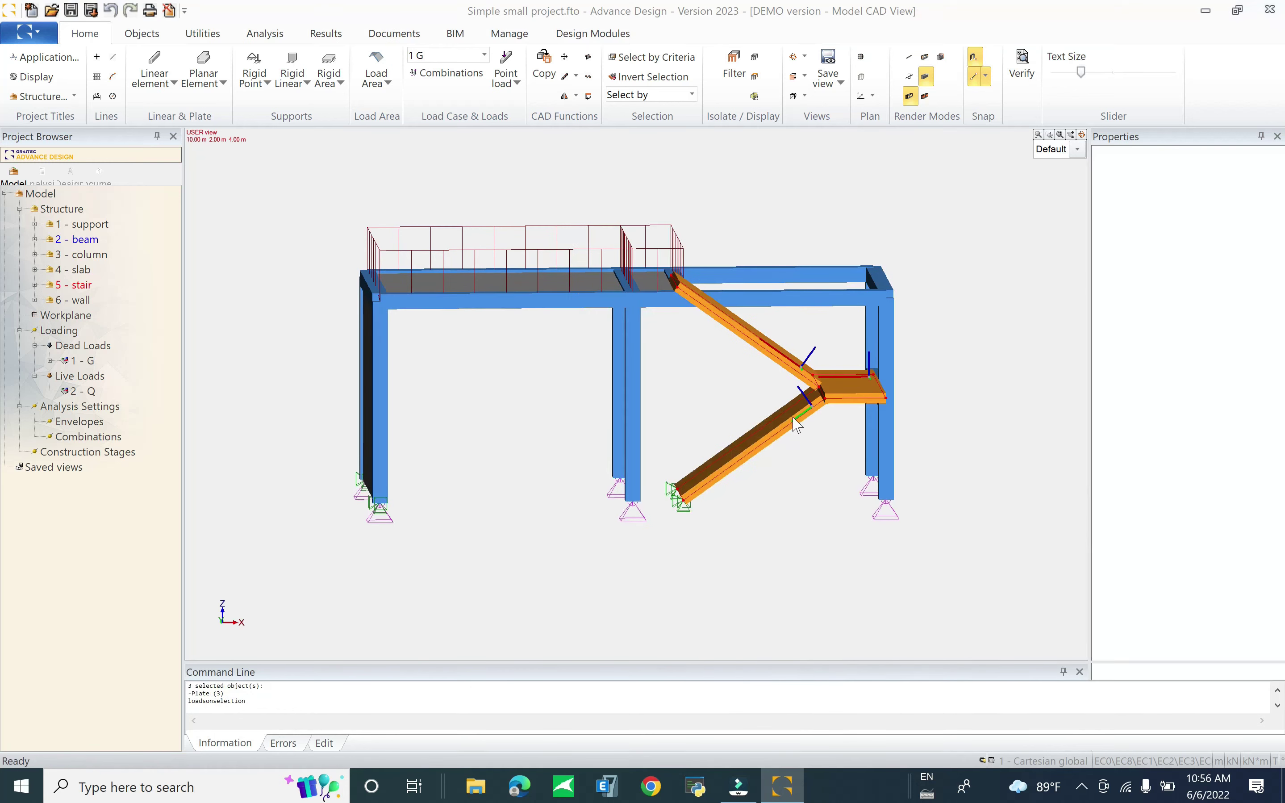
{"action": "left_click", "coordinate": [685, 398]}
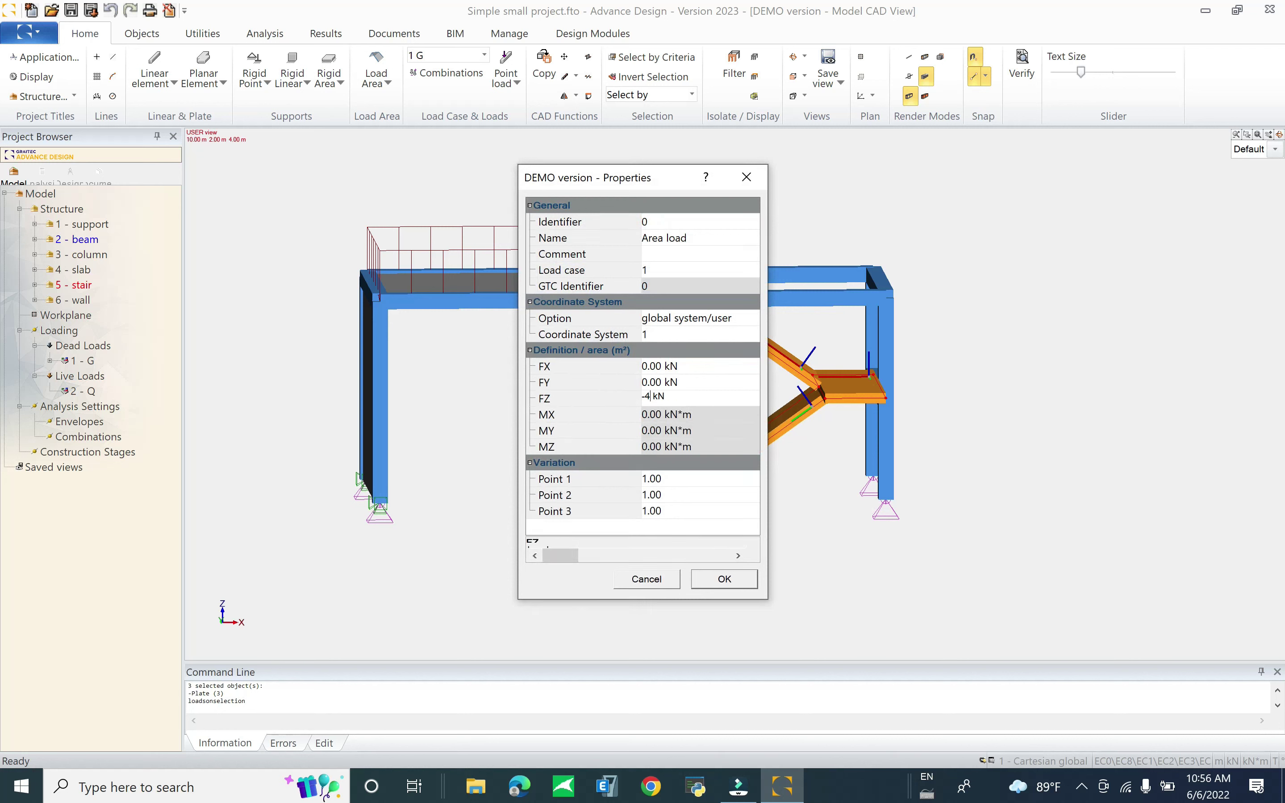
{"action": "left_click", "coordinate": [722, 586]}
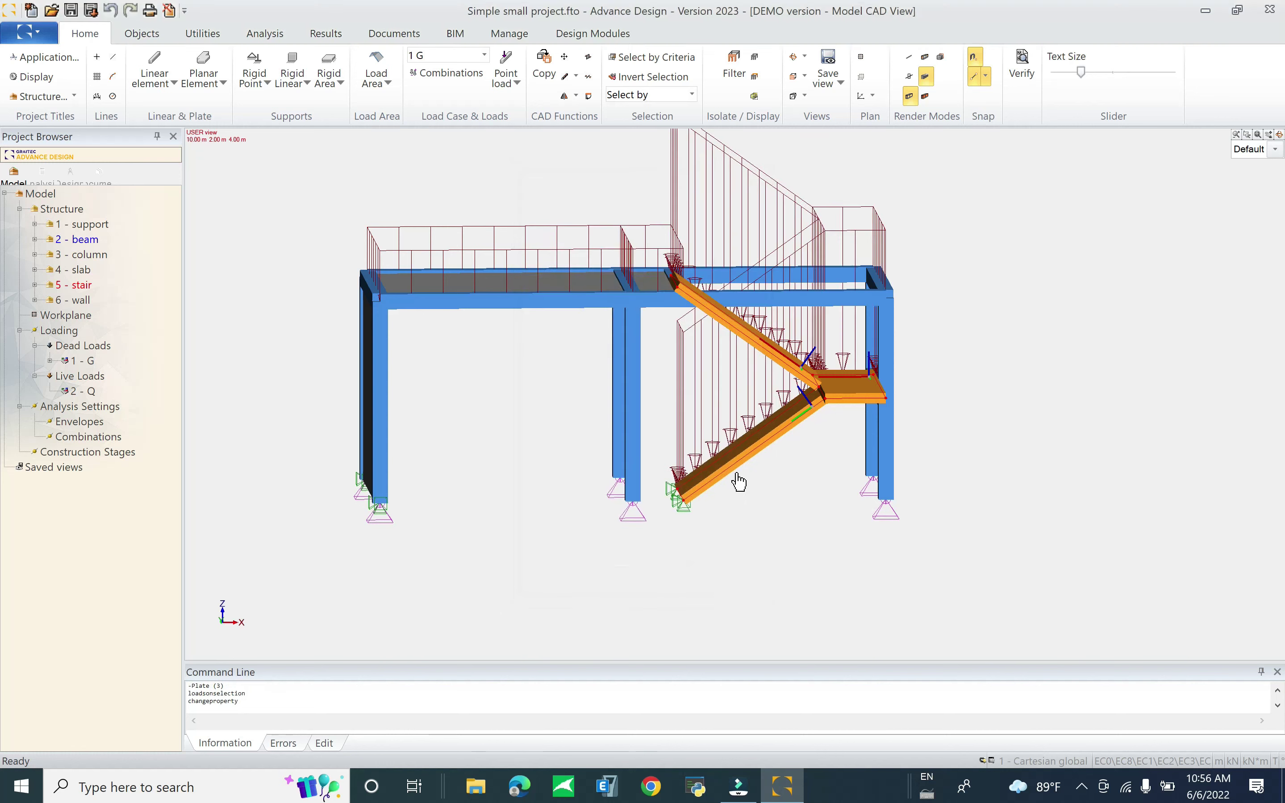
Step: Auto-scale the load display and check the FZ values of the area loads on the floor slabs and the upper stair flight
{"action": "right_click", "coordinate": [895, 297]}
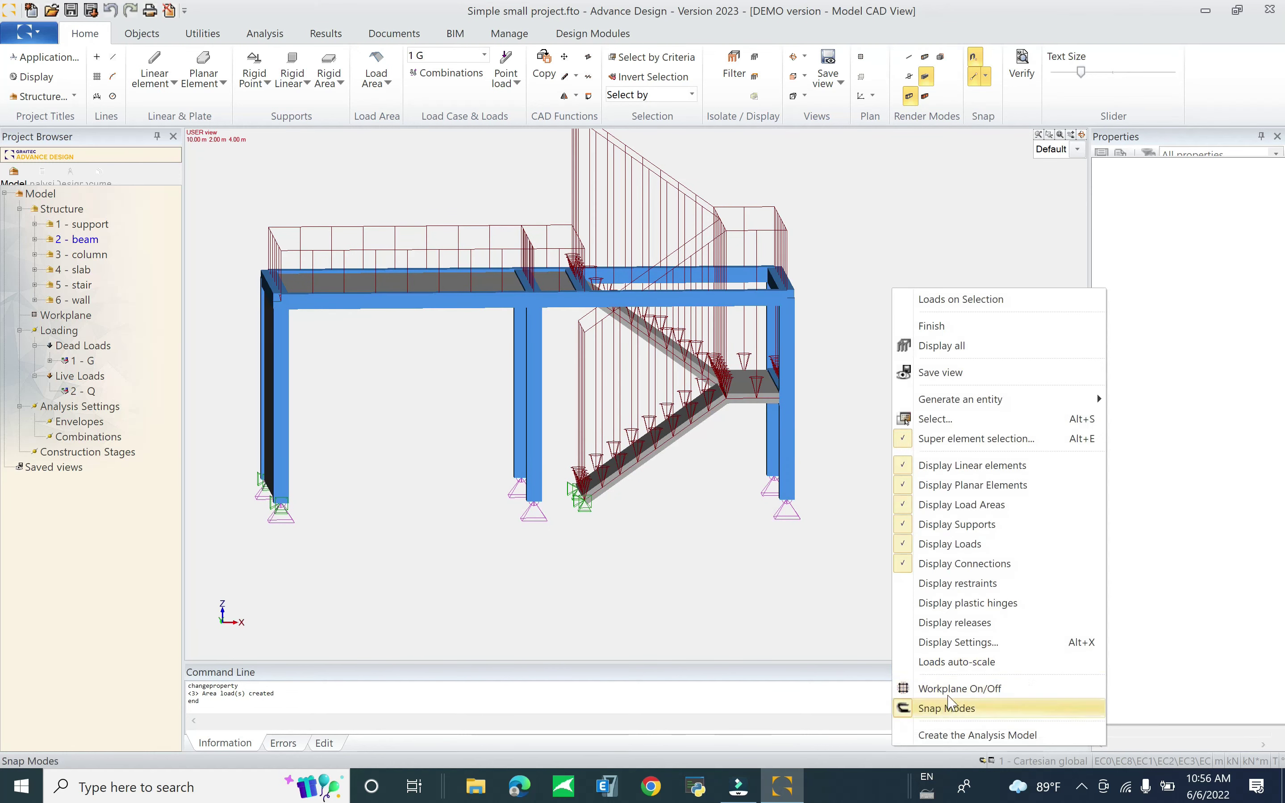
{"action": "left_click", "coordinate": [956, 661]}
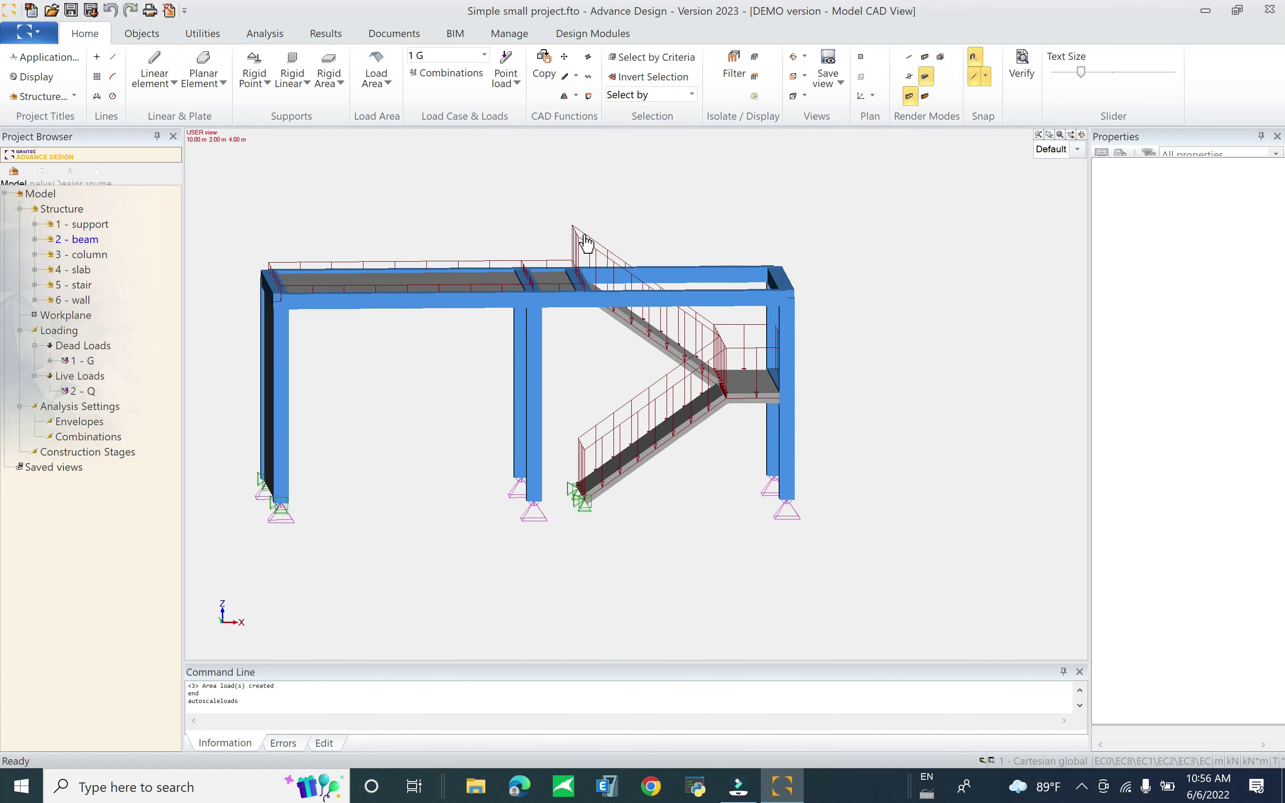
{"action": "scroll", "coordinate": [576, 276], "scroll_direction": "up", "scroll_amount": 5}
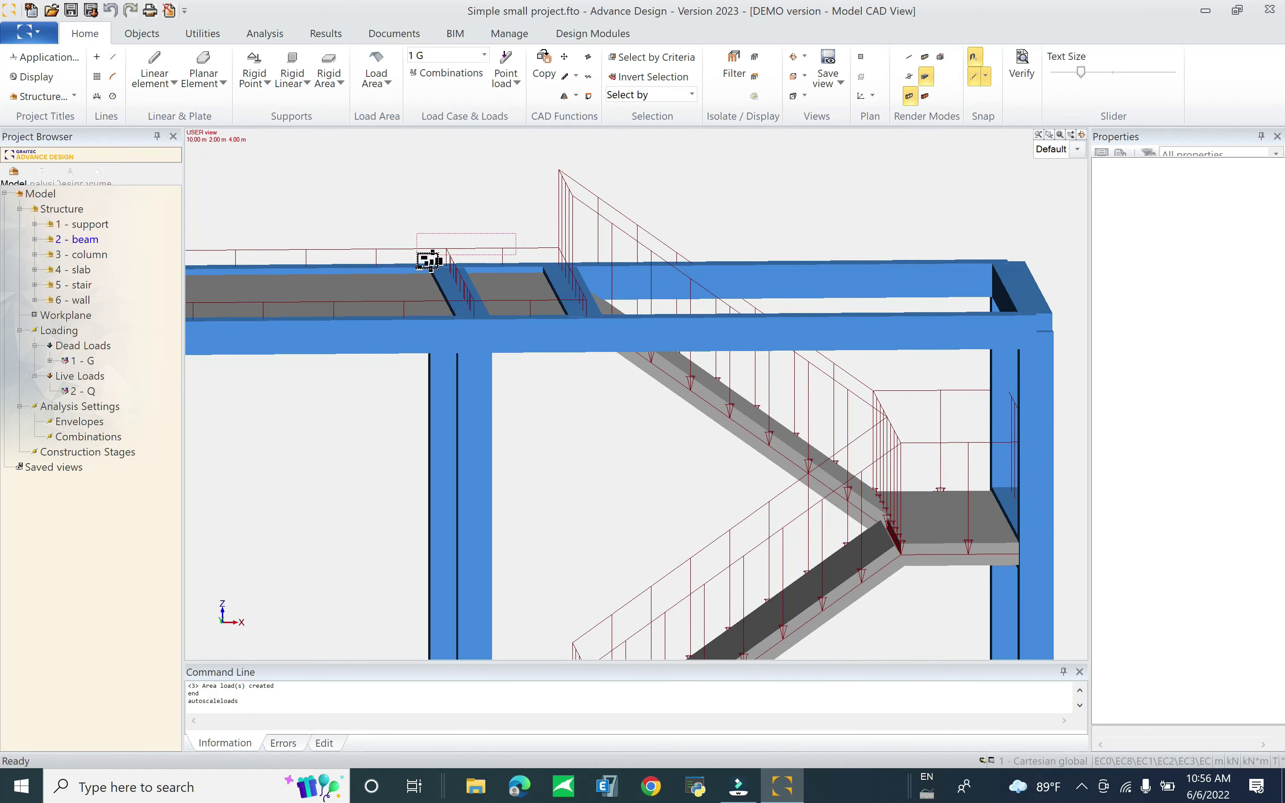
{"action": "left_click", "coordinate": [430, 262]}
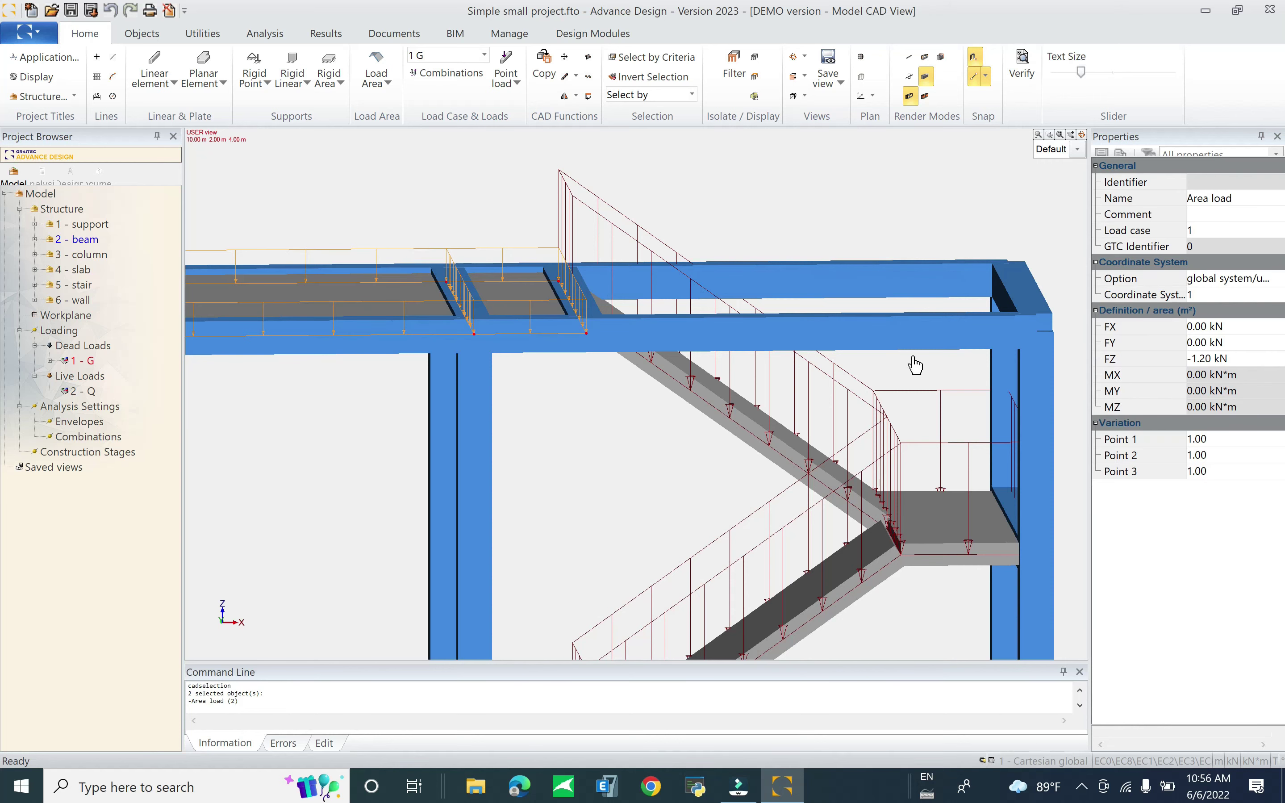
{"action": "left_click", "coordinate": [457, 168]}
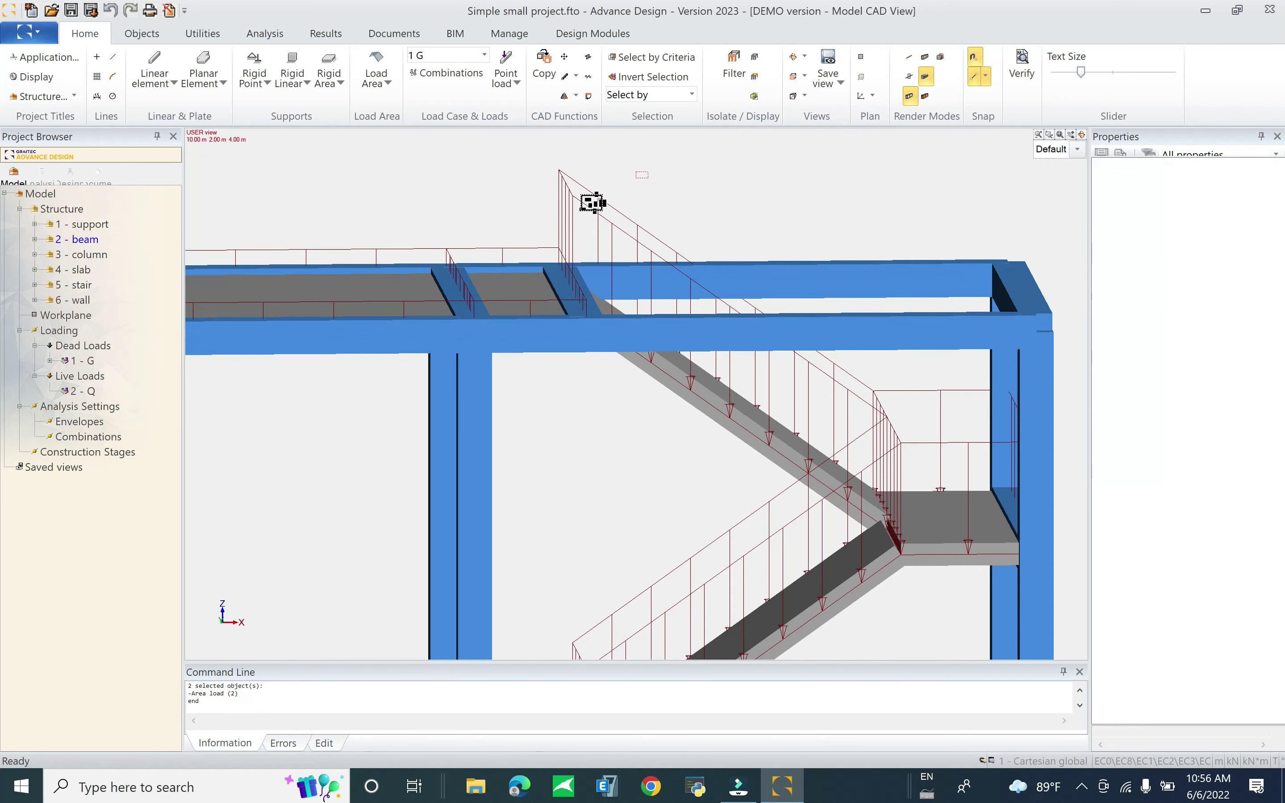
{"action": "left_click", "coordinate": [525, 203]}
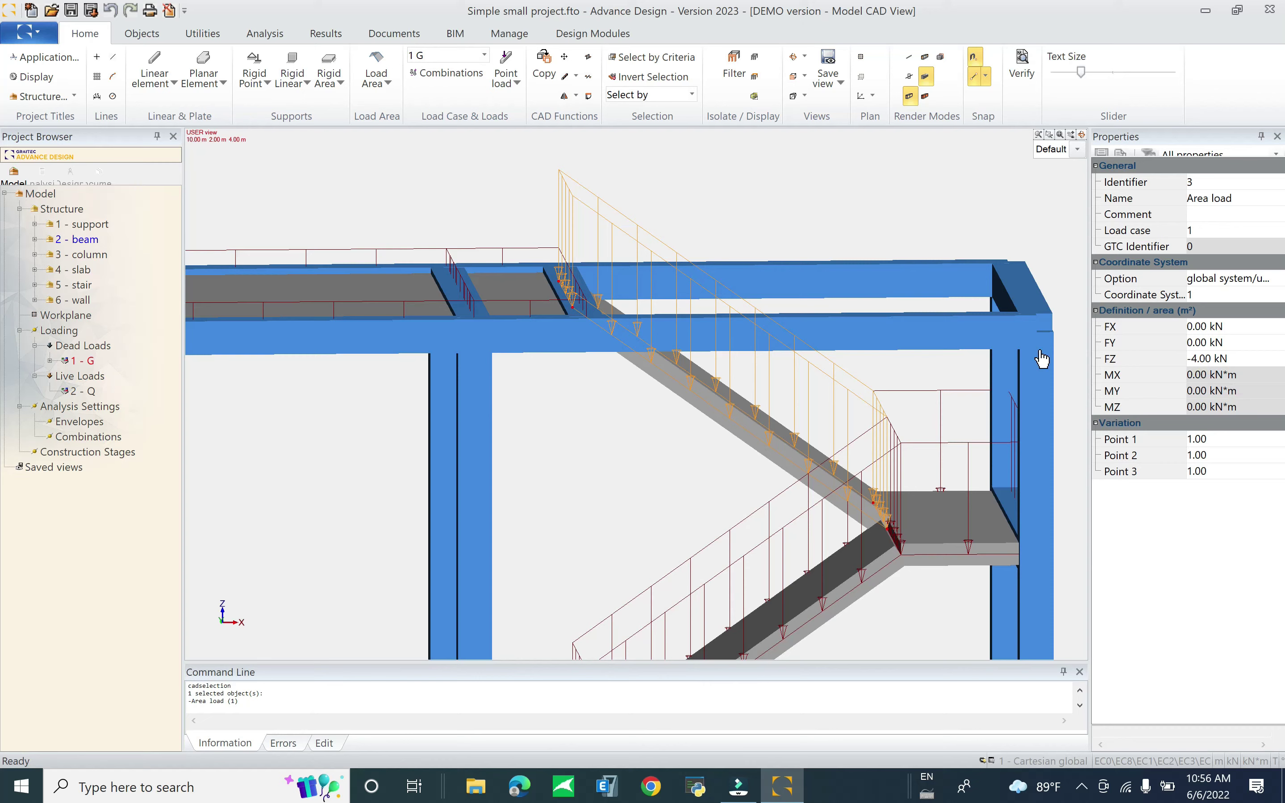
{"action": "key", "text": "Escape"}
{"action": "scroll", "coordinate": [760, 321], "scroll_direction": "down", "scroll_amount": 5}
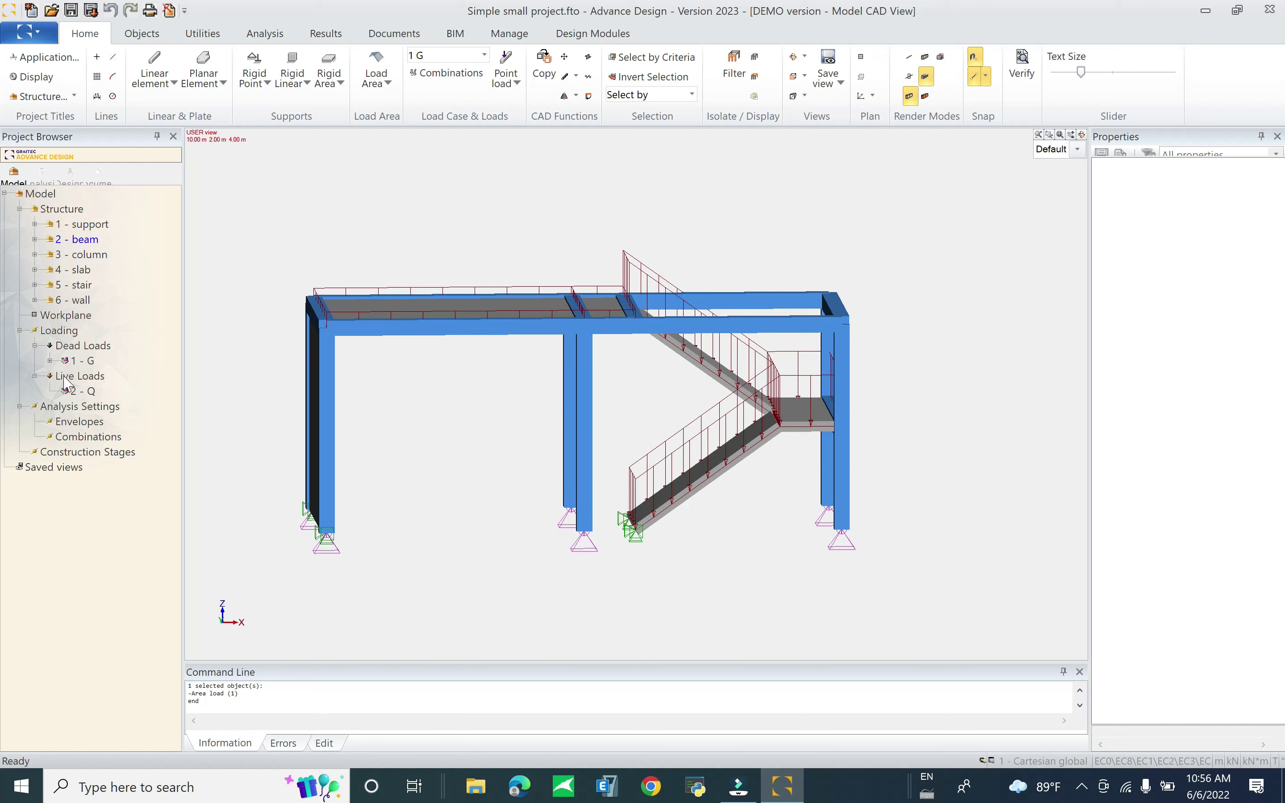
Step: Expand dead load case G to list its individual area loads
{"action": "left_click", "coordinate": [82, 362]}
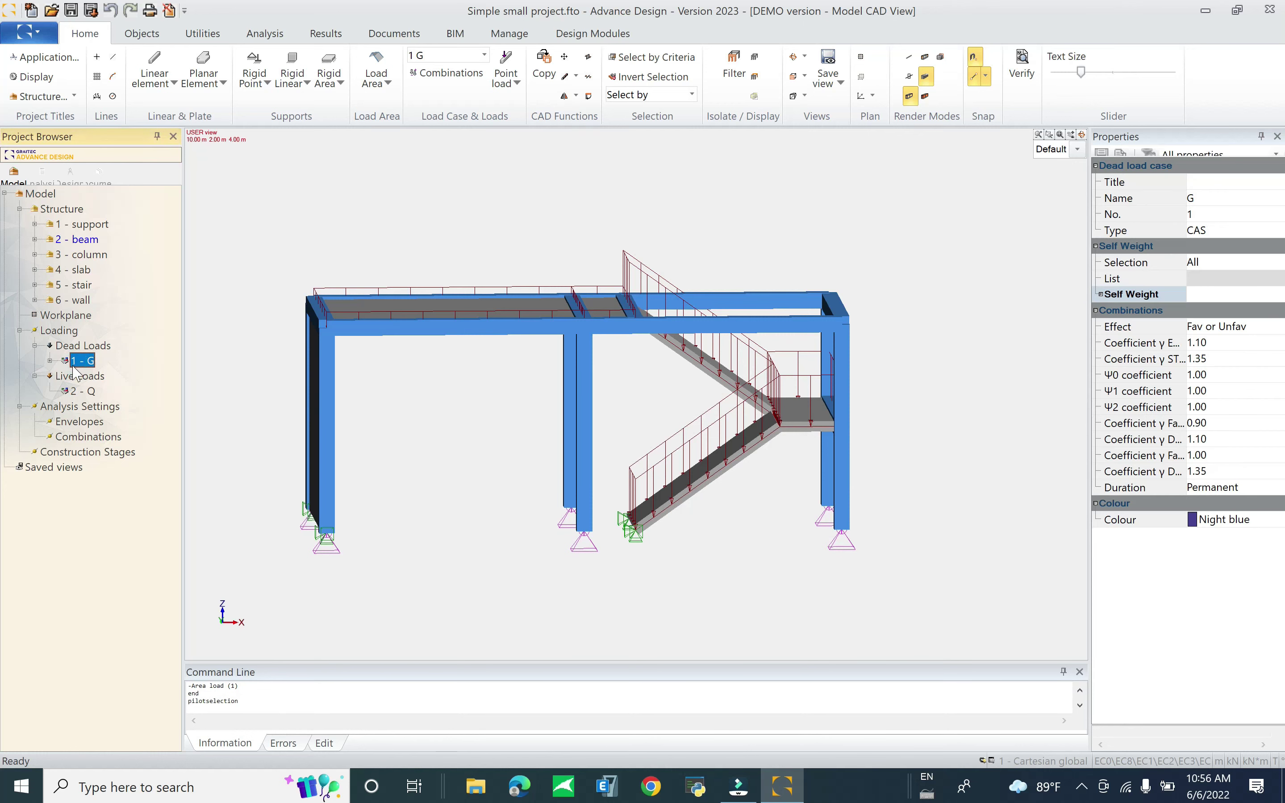
{"action": "left_click", "coordinate": [50, 360]}
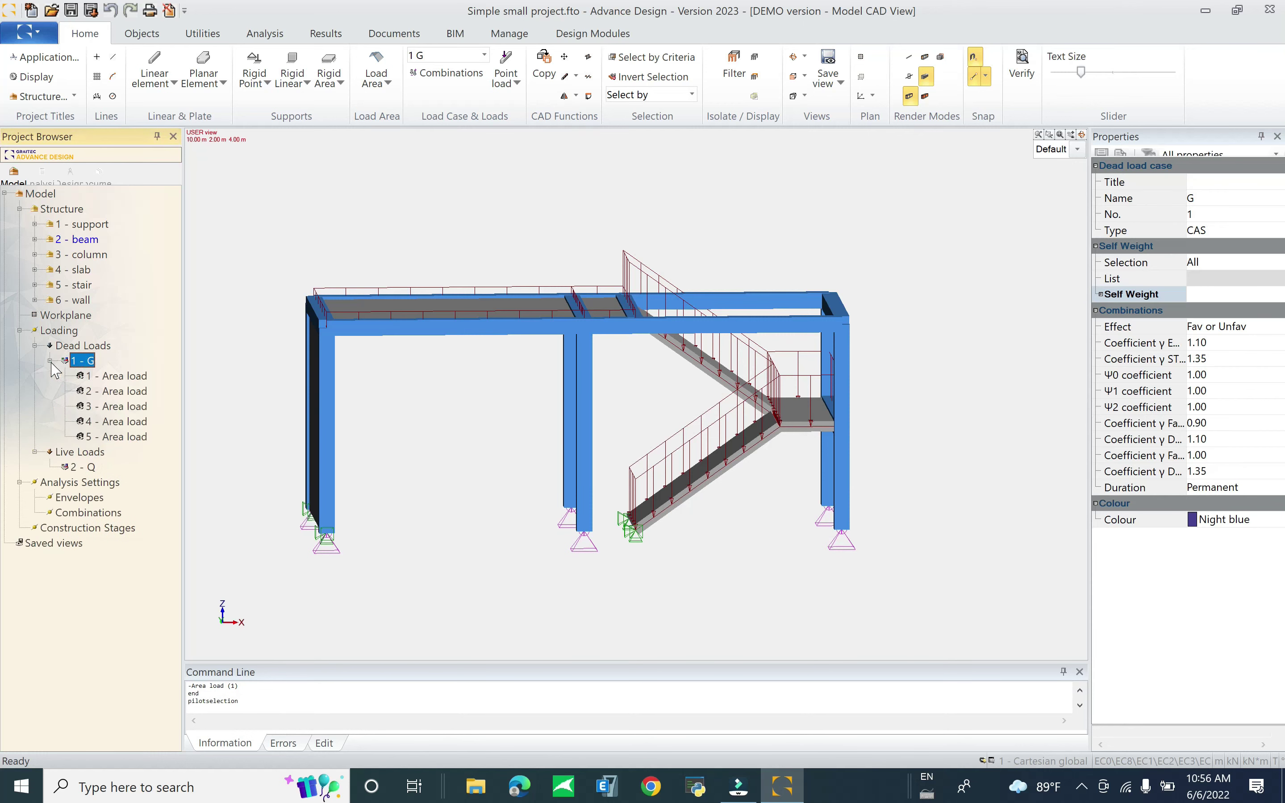
{"action": "left_click", "coordinate": [89, 377]}
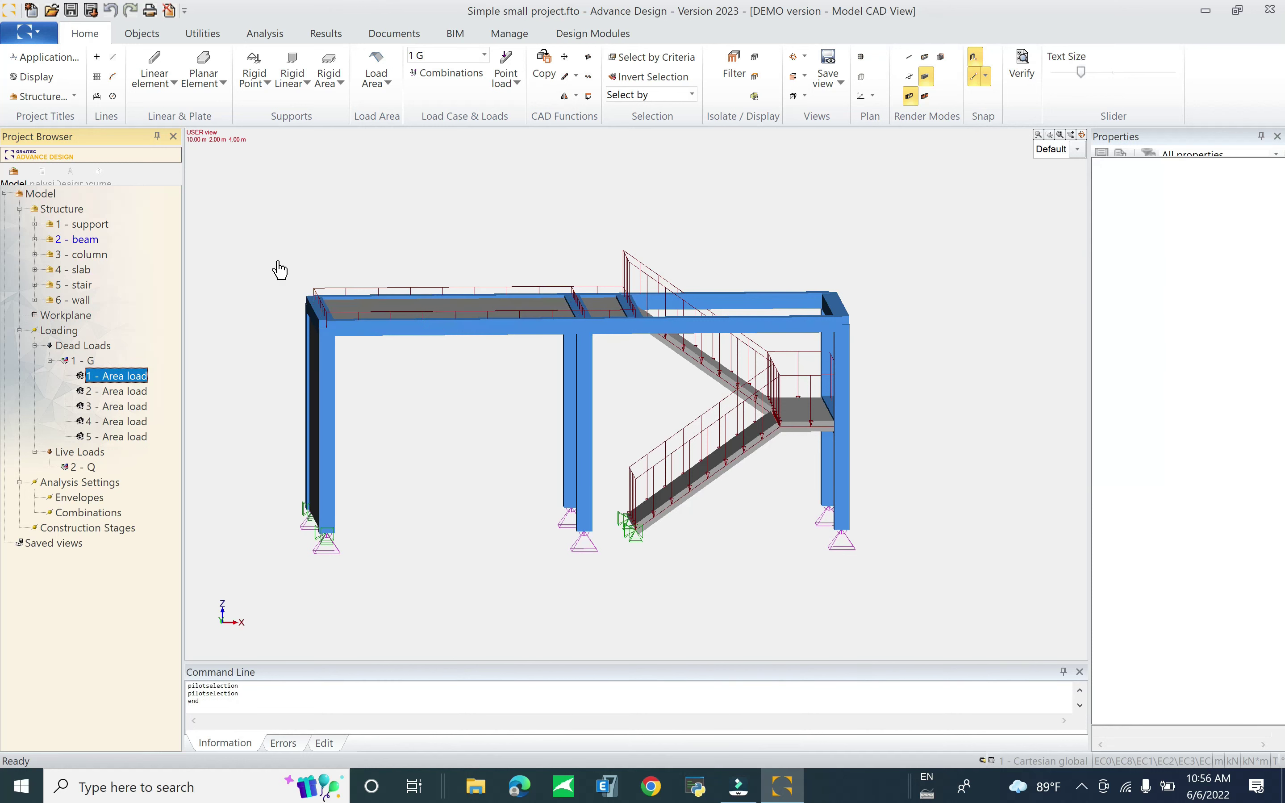
{"action": "left_click", "coordinate": [483, 55]}
{"action": "left_click", "coordinate": [456, 95]}
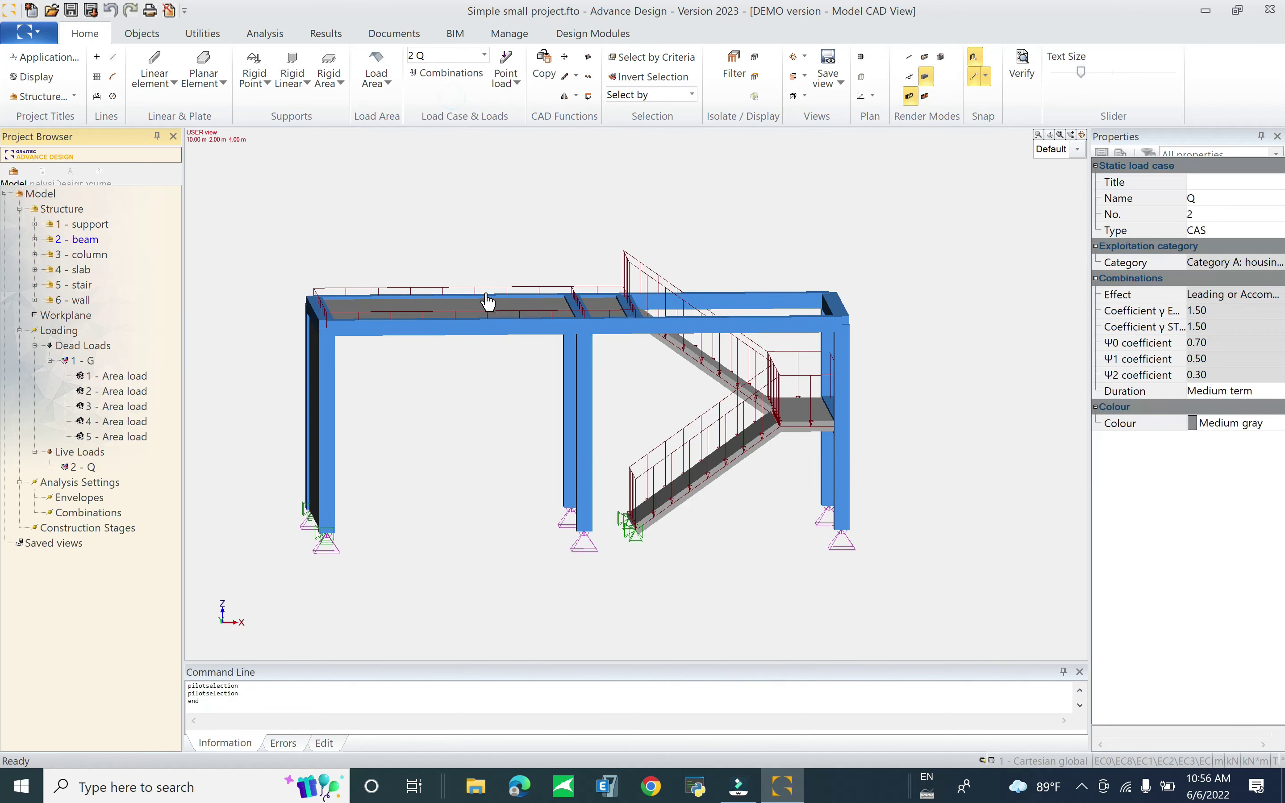
{"action": "left_click", "coordinate": [87, 363]}
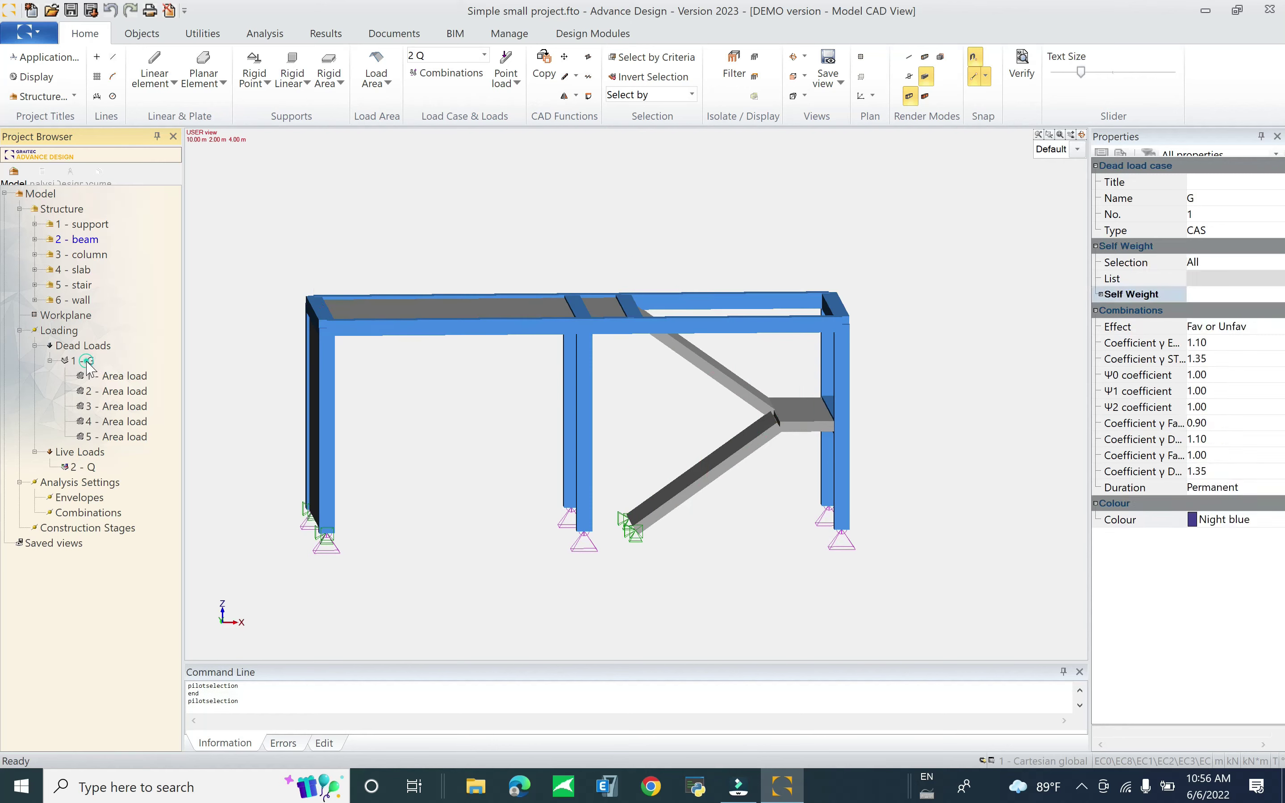
{"action": "left_click", "coordinate": [479, 317]}
{"action": "right_click", "coordinate": [600, 311]}
{"action": "left_click", "coordinate": [418, 264]}
{"action": "left_click", "coordinate": [81, 360]}
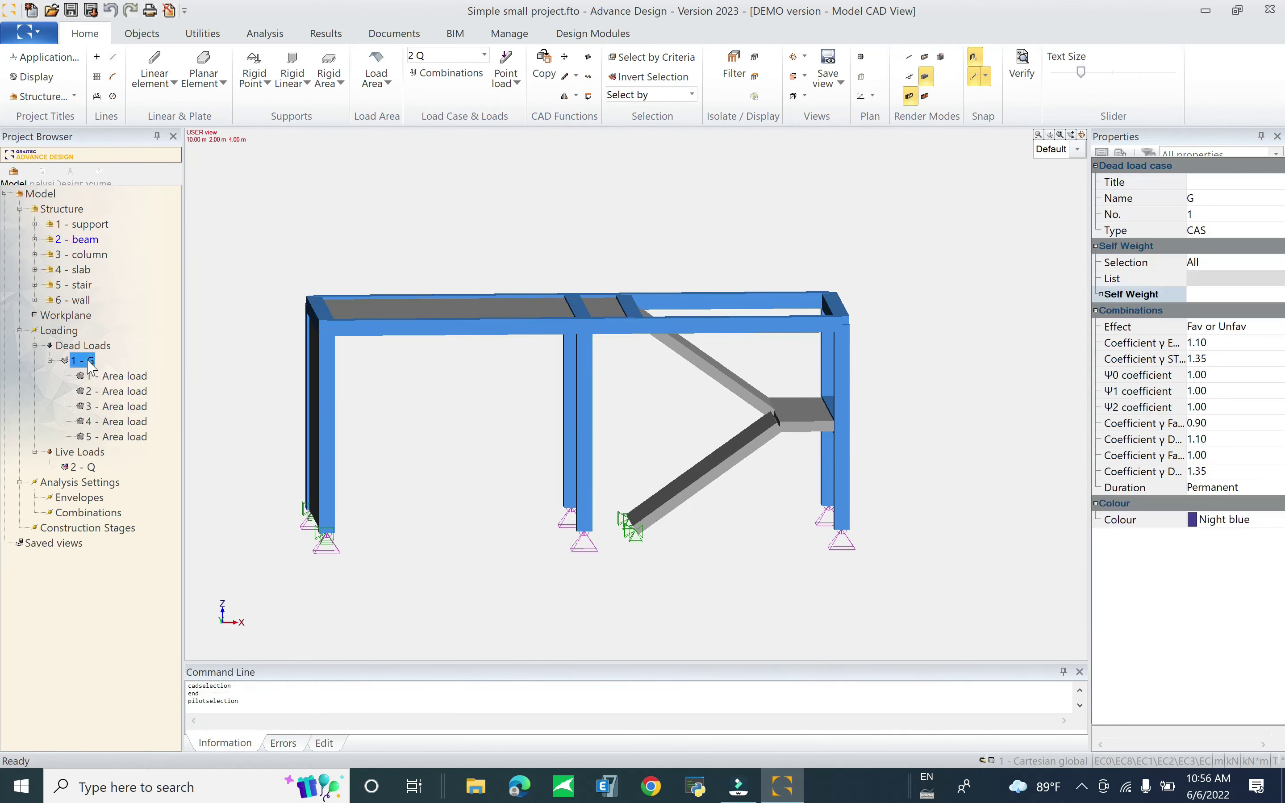
Step: Copy all five area loads from dead load case G into live load case Q and list the copied loads
{"action": "left_click", "coordinate": [127, 377]}
{"action": "left_click", "coordinate": [131, 438], "text": "shift"}
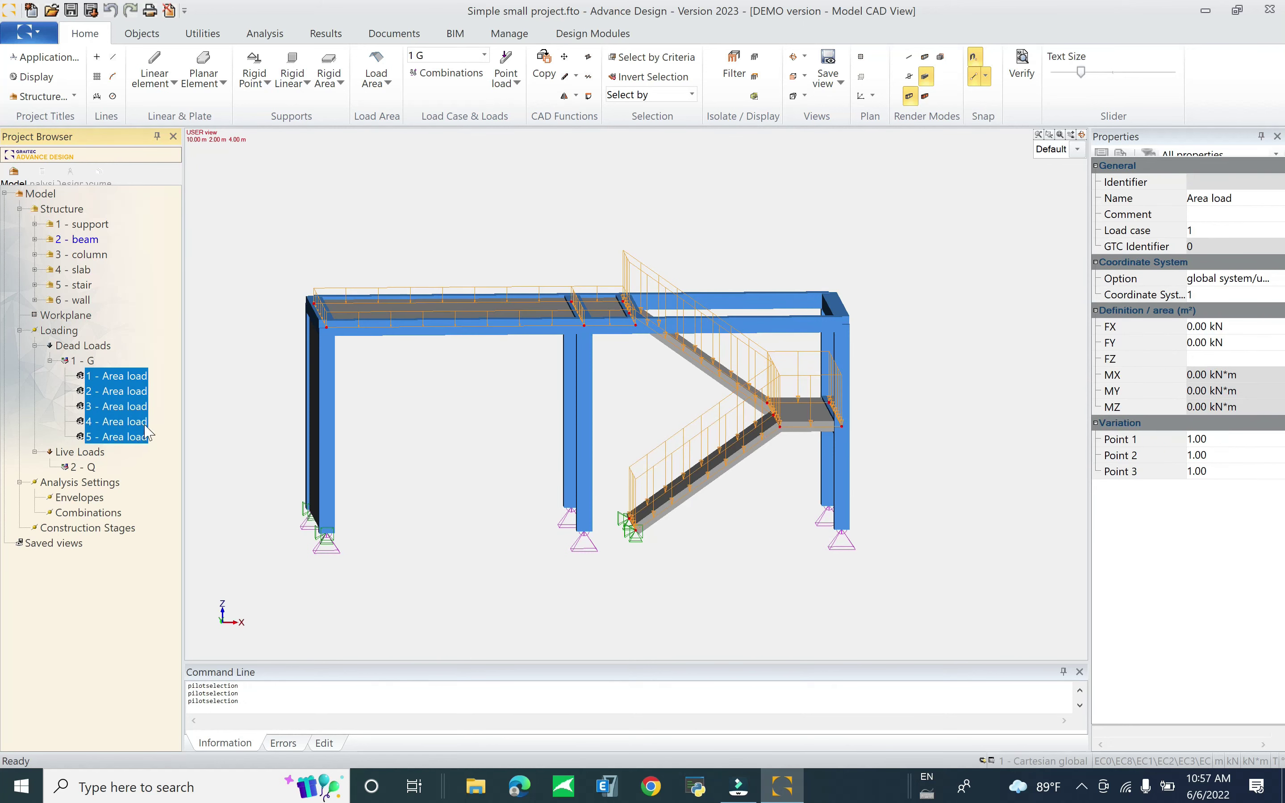
{"action": "right_click", "coordinate": [119, 402]}
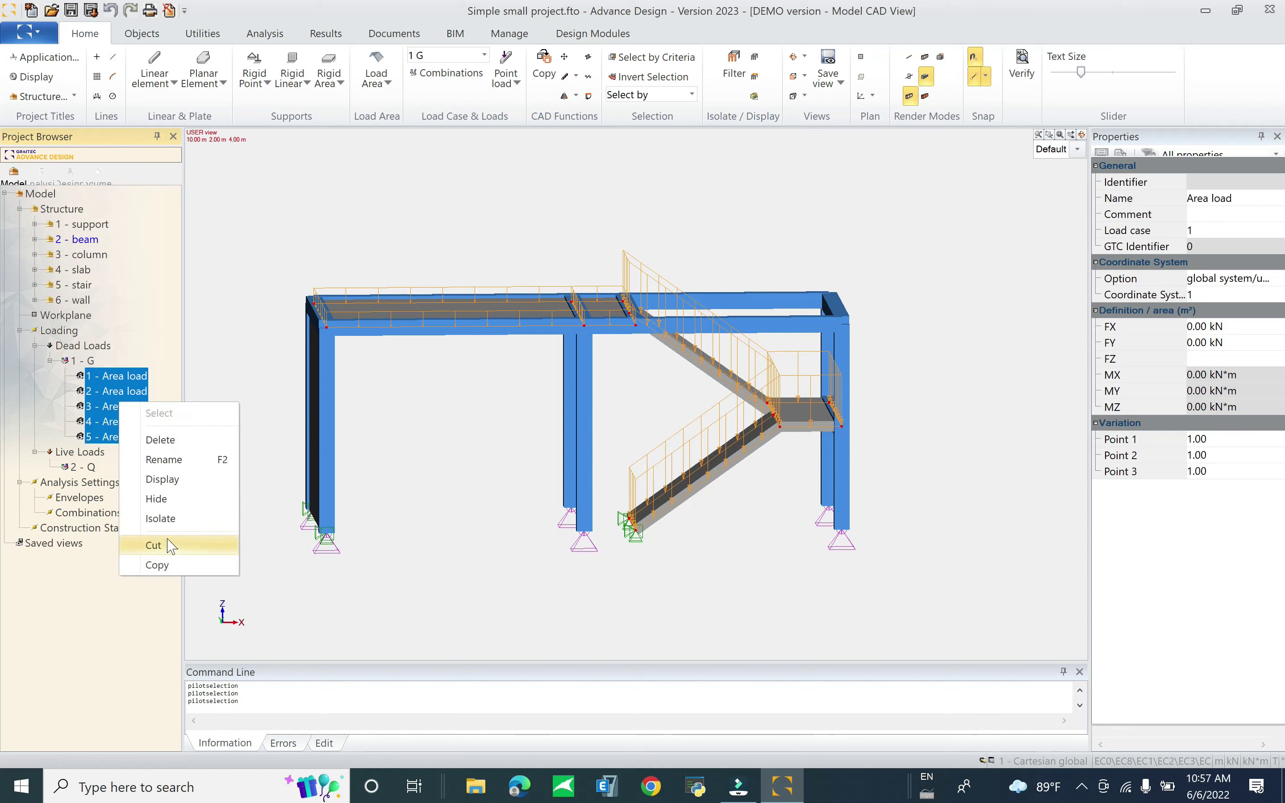
{"action": "left_click", "coordinate": [167, 565]}
{"action": "left_click", "coordinate": [85, 467]}
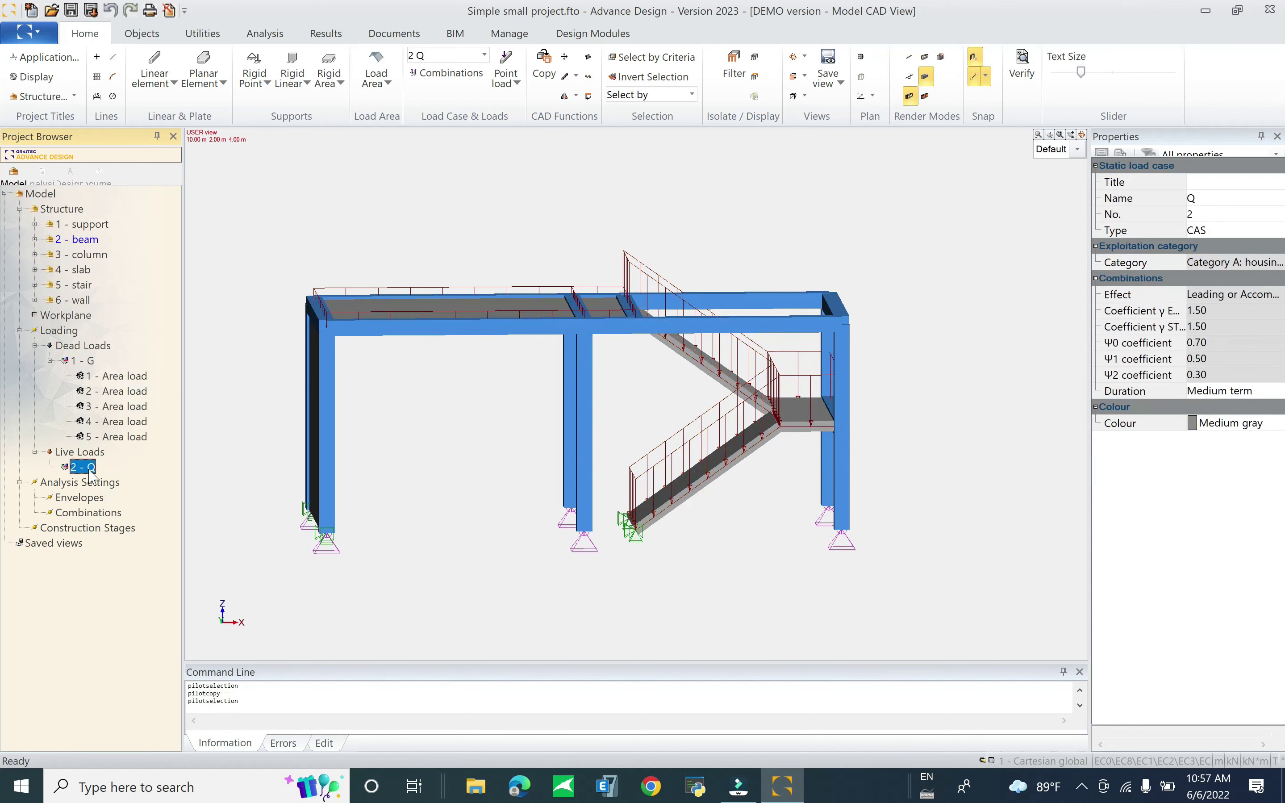
{"action": "right_click", "coordinate": [91, 474]}
{"action": "left_click", "coordinate": [144, 663]}
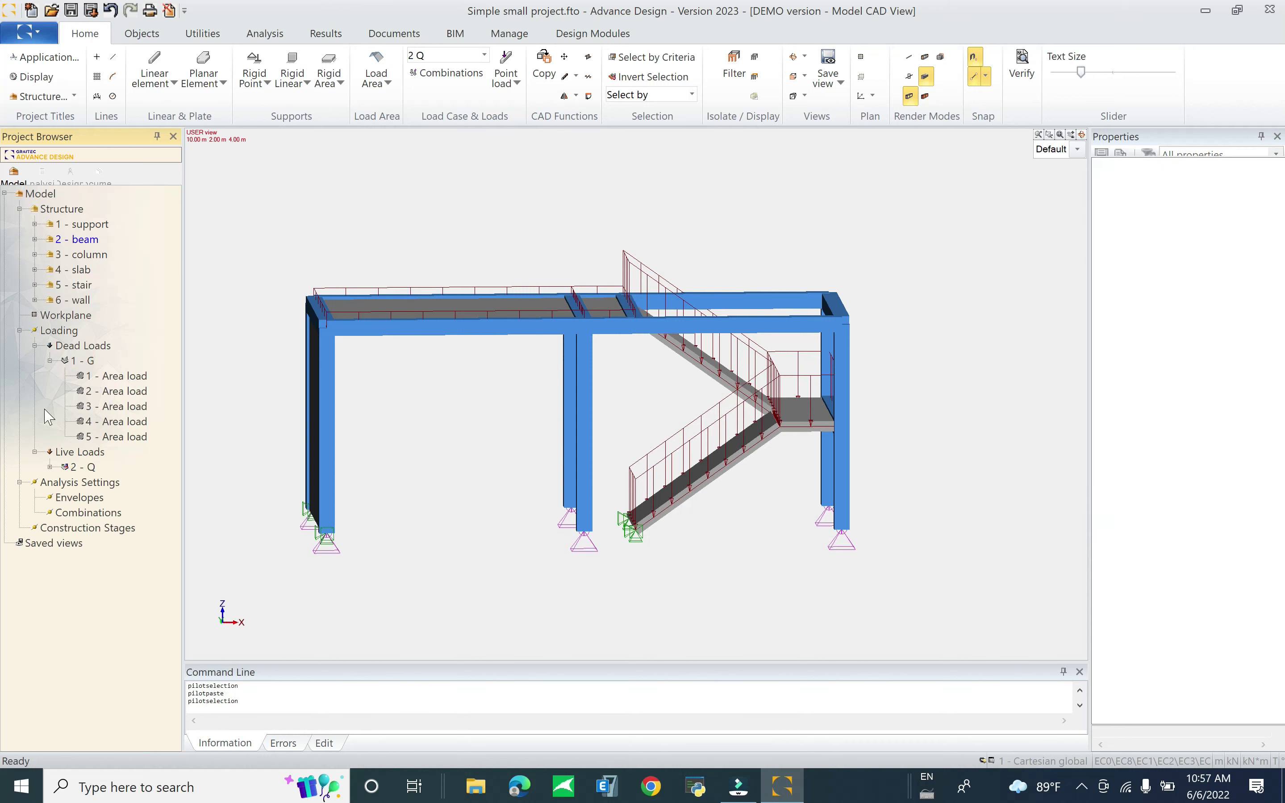
{"action": "left_click", "coordinate": [51, 360]}
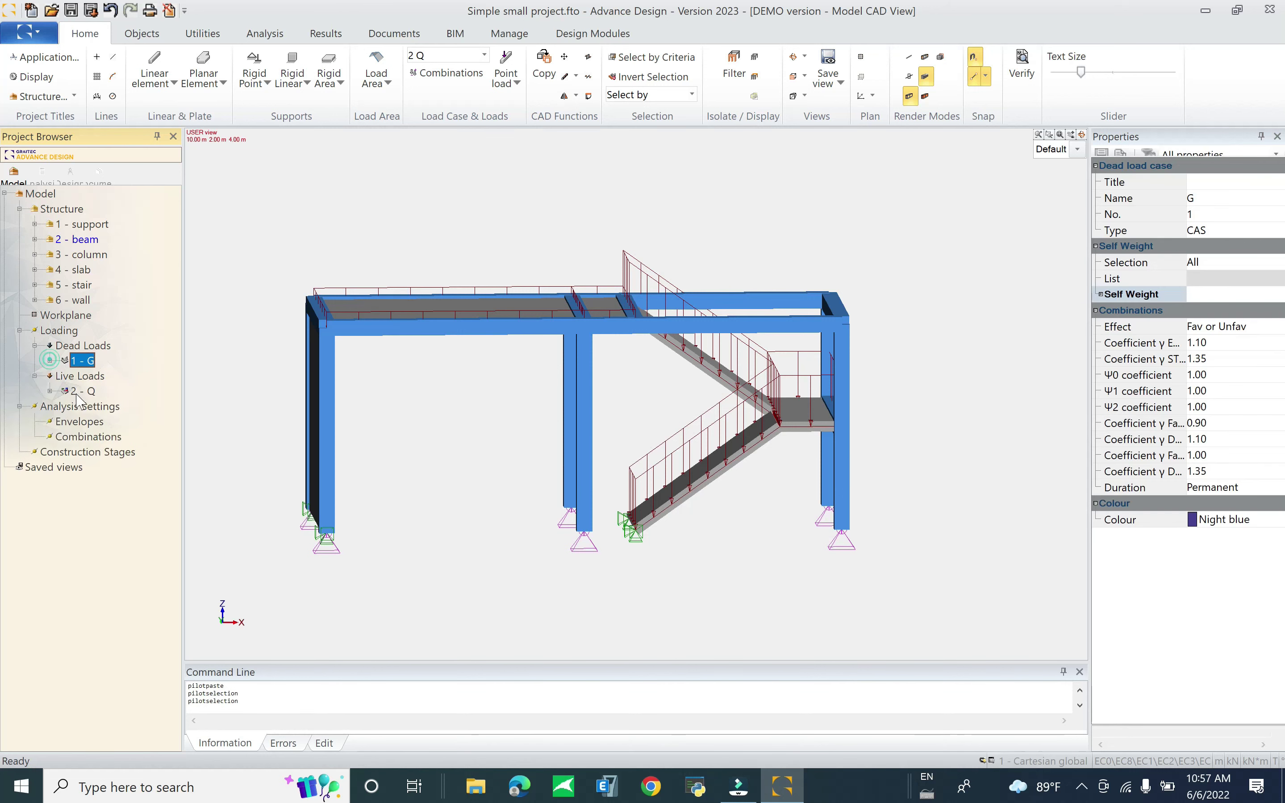
{"action": "left_click", "coordinate": [50, 391]}
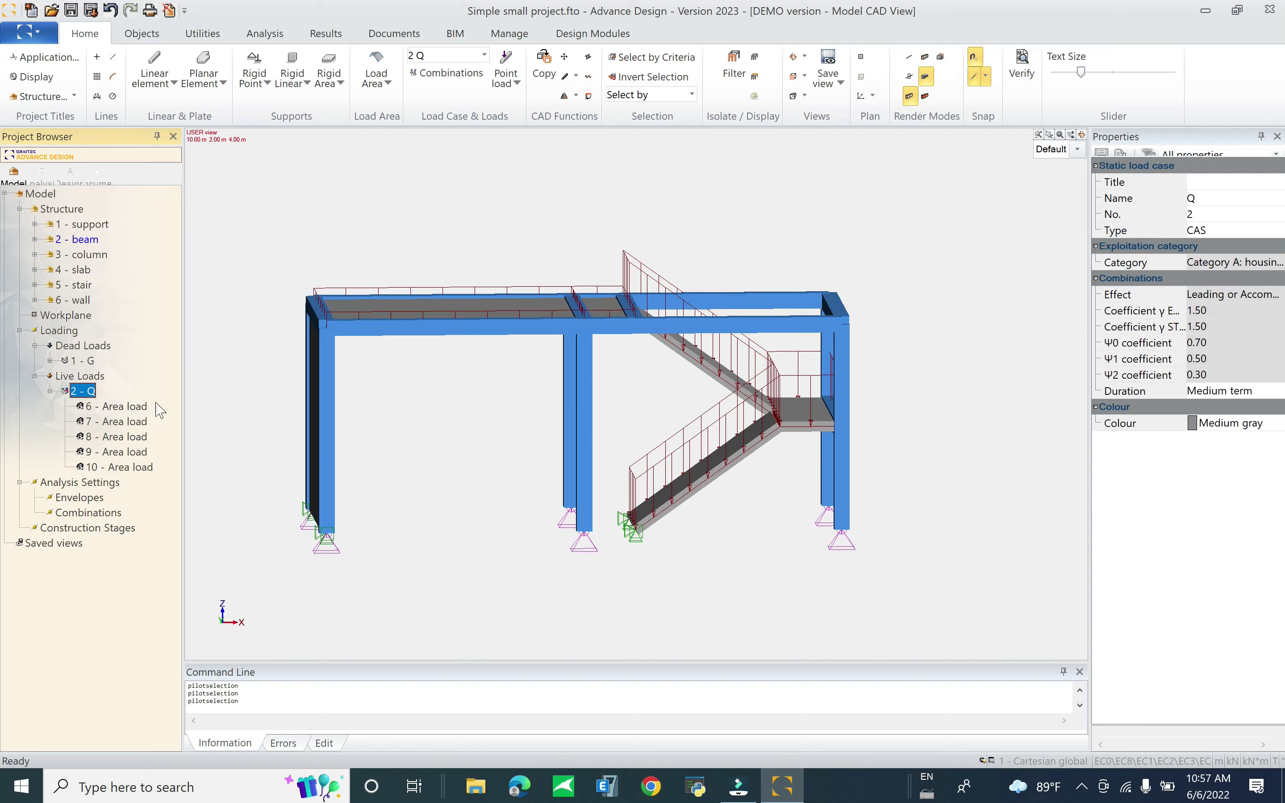
Step: Set FZ to -2 kN for the two floor slab area loads in live load case Q
{"action": "middle_click_drag", "start_coordinate": [436, 373], "coordinate": [402, 389]}
{"action": "left_click_drag", "start_coordinate": [587, 307], "coordinate": [549, 303]}
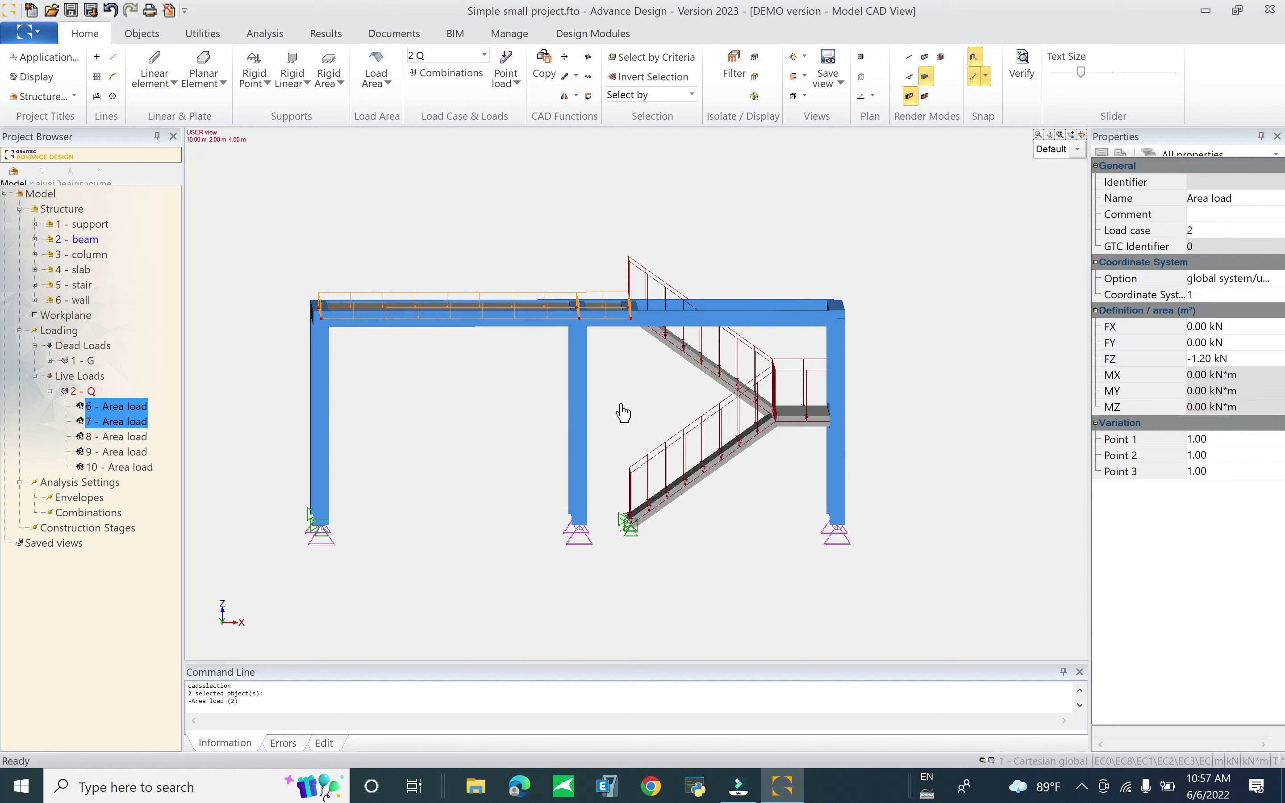
{"action": "left_click", "coordinate": [1256, 364]}
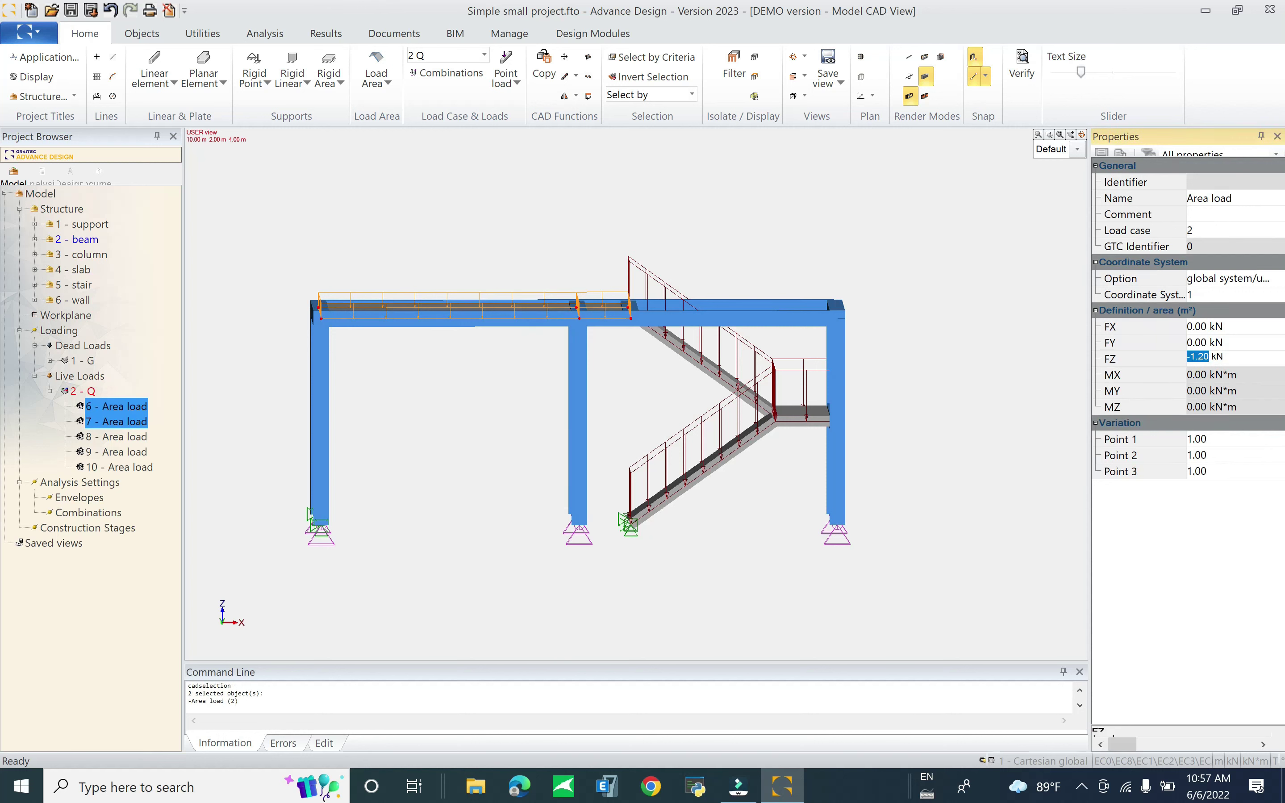
{"action": "left_click_drag", "start_coordinate": [1190, 357], "coordinate": [1198, 356]}
{"action": "type", "text": "2"}
{"action": "key", "text": "Return"}
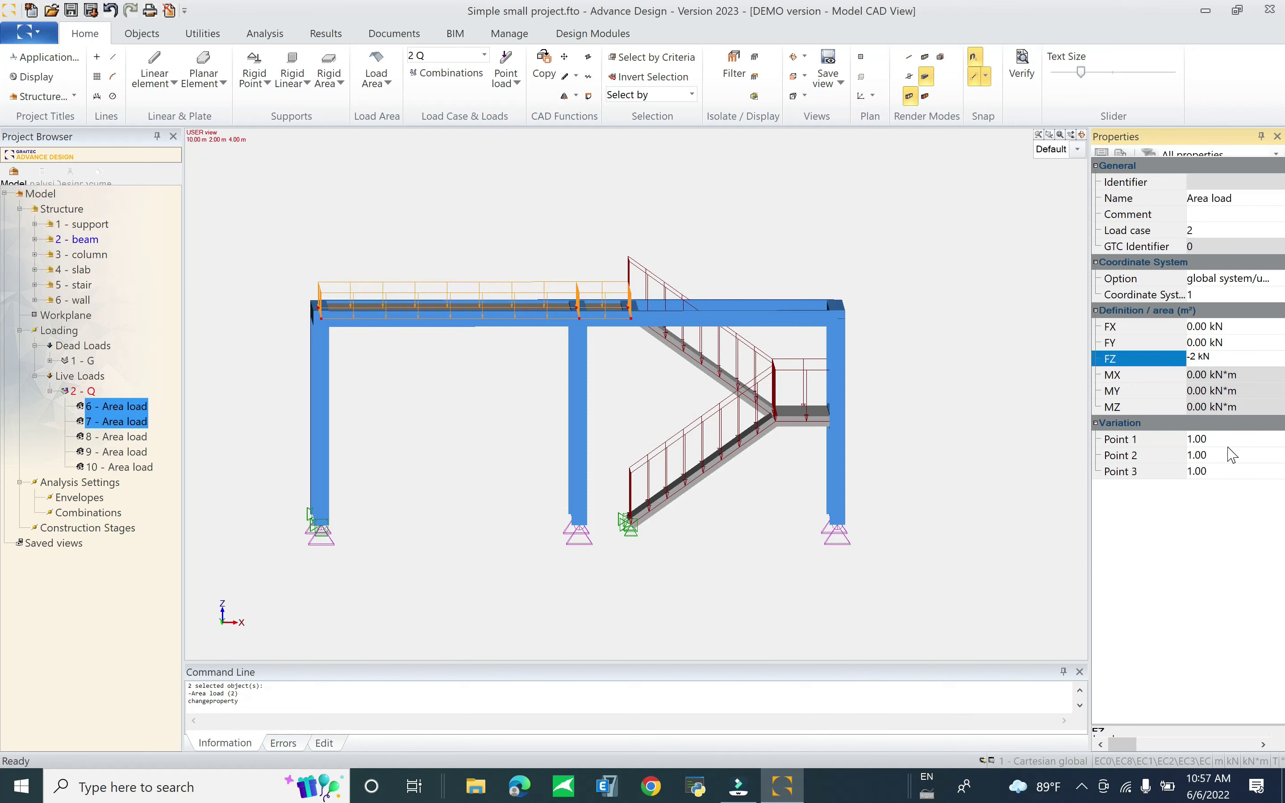
{"action": "key", "text": "Escape"}
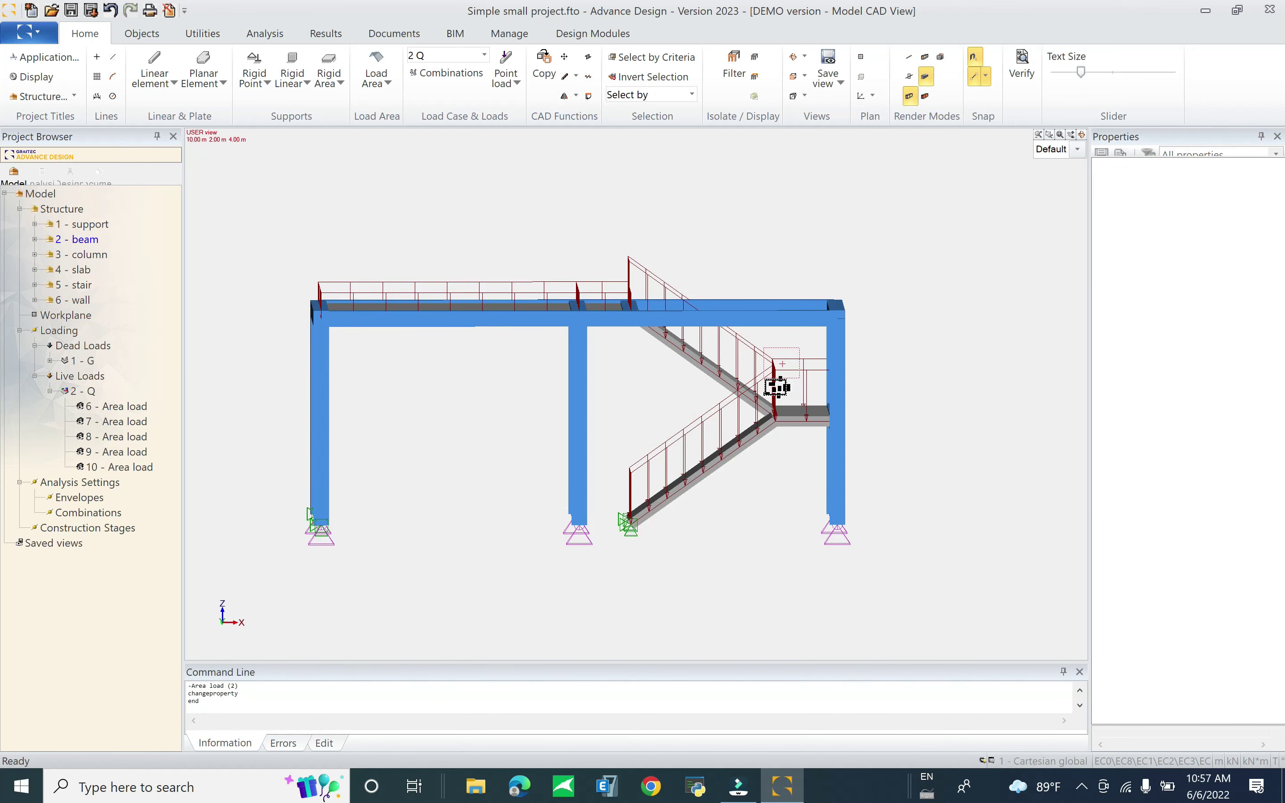
Step: Set FZ to -1.5 kN for the three stair area loads in live load case Q
{"action": "left_click", "coordinate": [774, 387]}
{"action": "left_click", "coordinate": [1196, 357]}
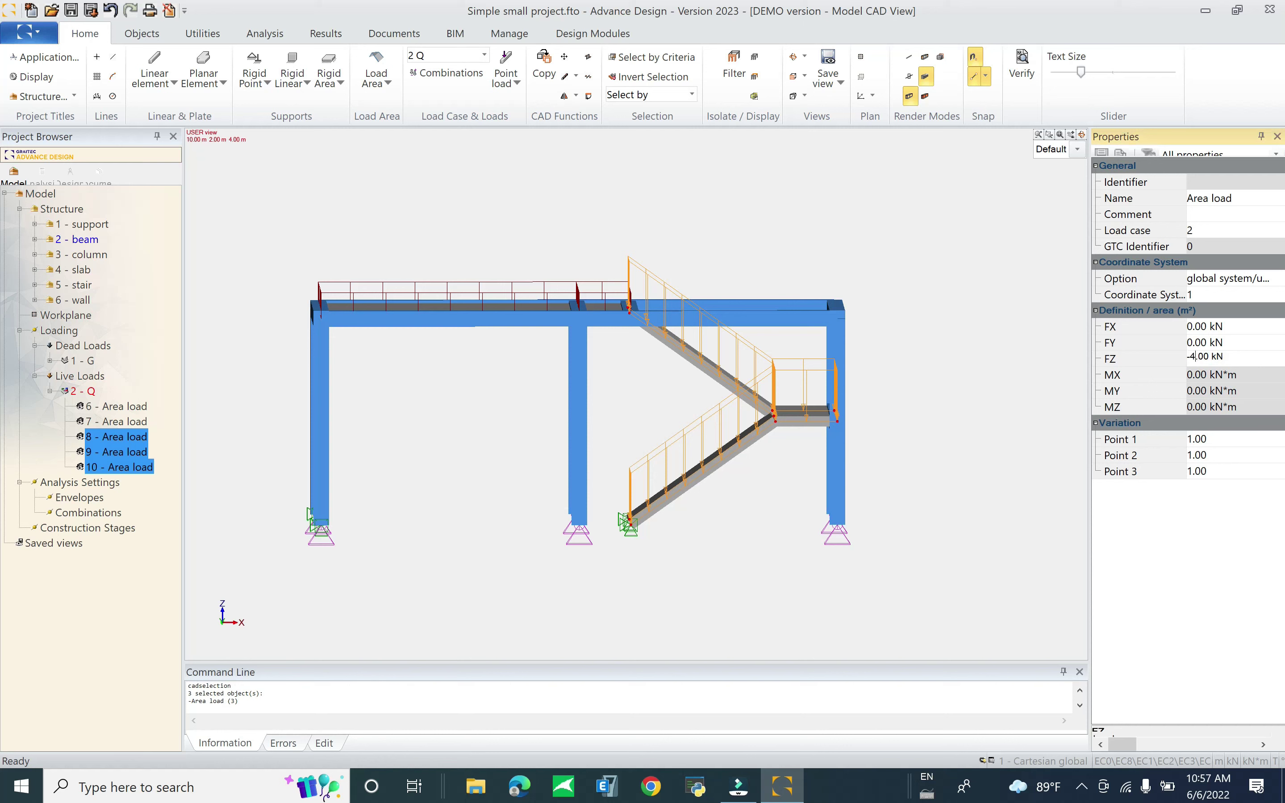
{"action": "type", "text": ".5"}
{"action": "key", "text": "Return"}
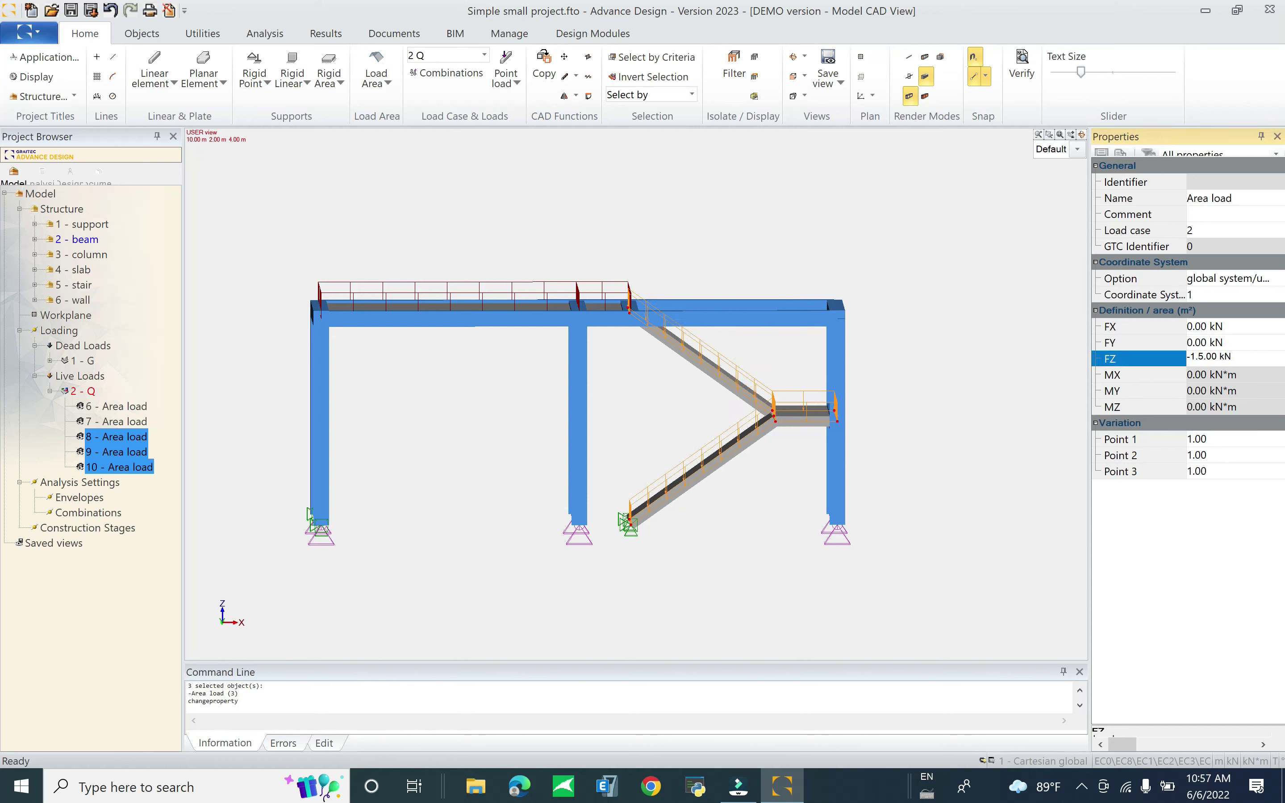
{"action": "key", "text": "Escape"}
Step: Auto-scale the live load display on the slabs and stair, and save the project
{"action": "right_click", "coordinate": [903, 233]}
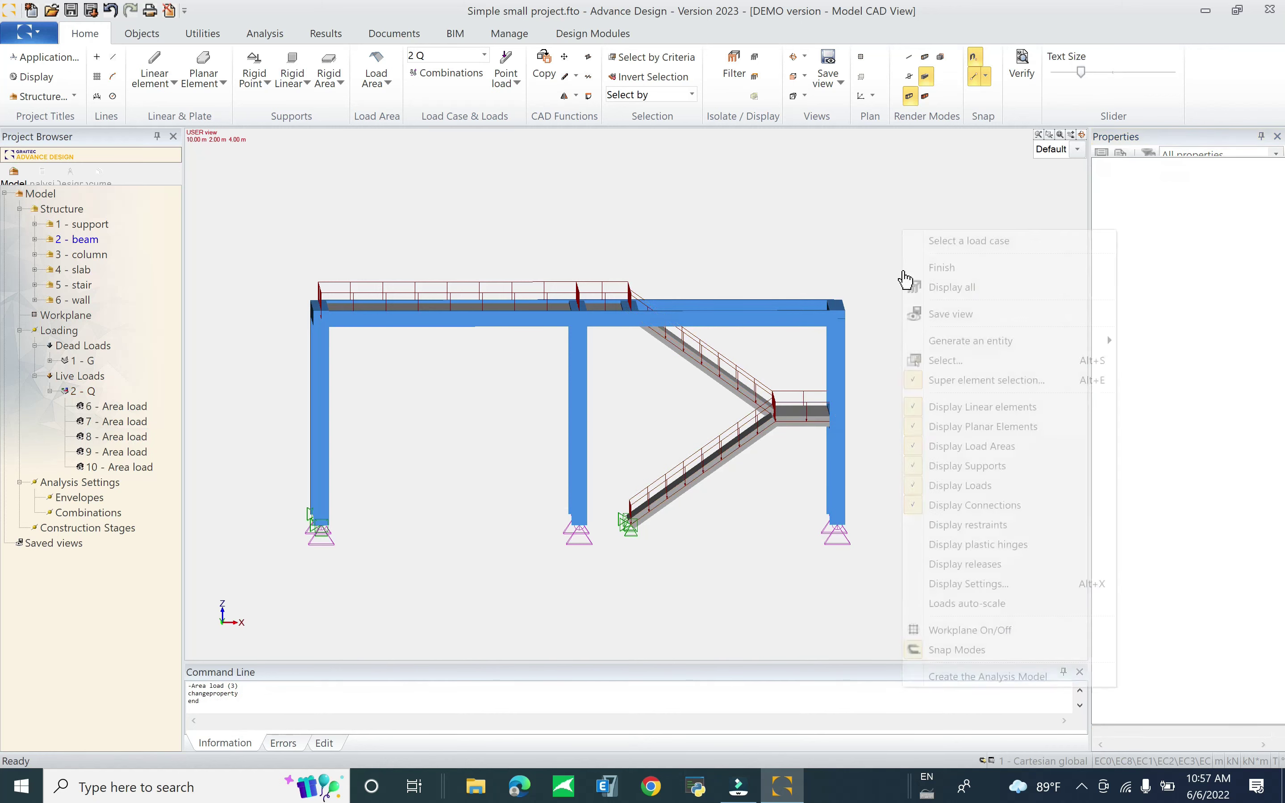
{"action": "left_click", "coordinate": [966, 604]}
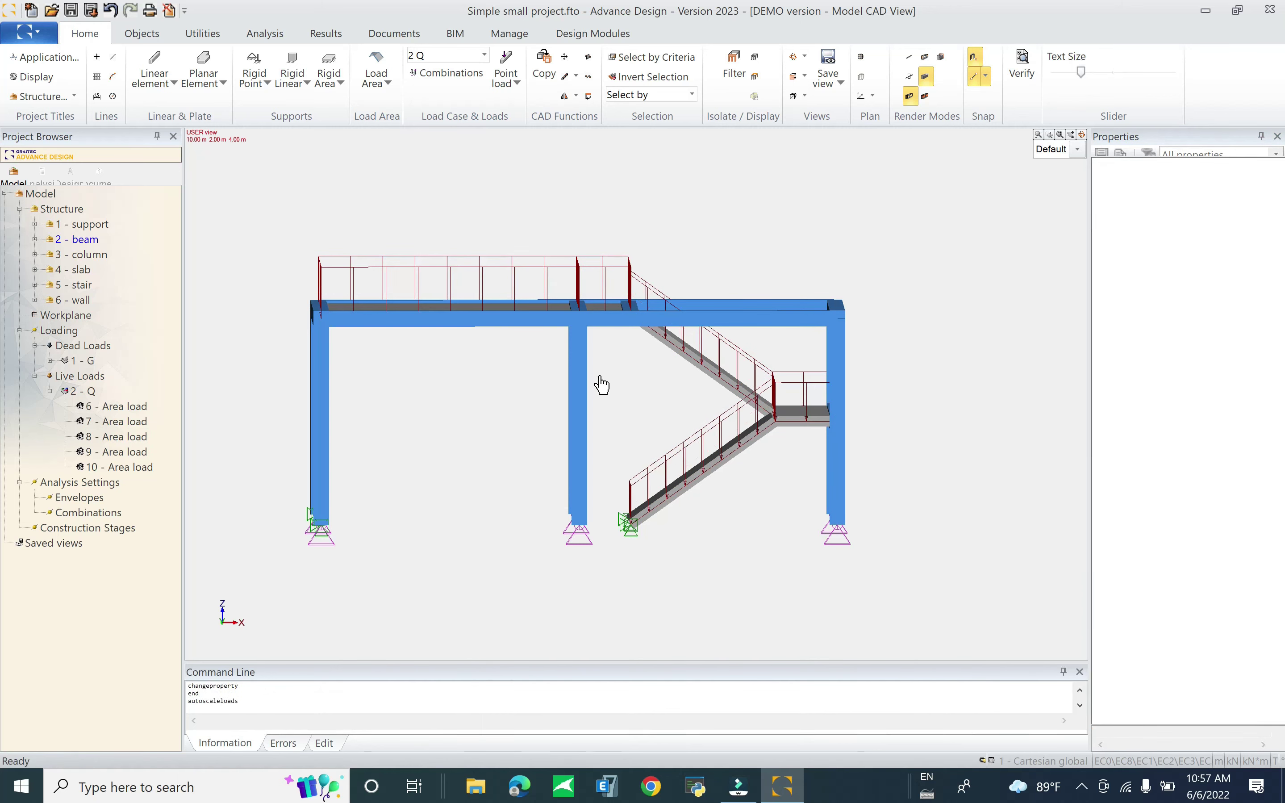
{"action": "middle_click_drag", "start_coordinate": [602, 381], "coordinate": [638, 423], "text": "shift"}
{"action": "scroll", "coordinate": [573, 403], "scroll_direction": "down", "scroll_amount": 3}
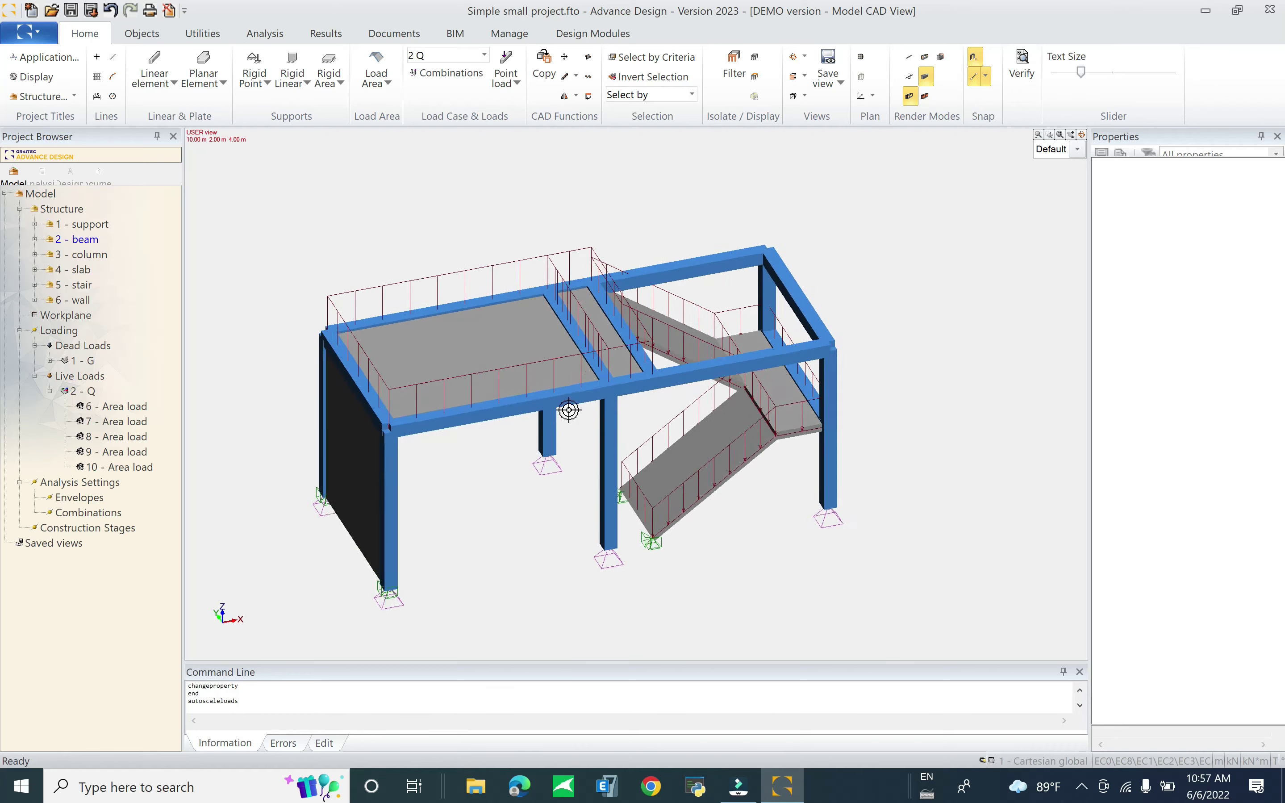
{"action": "left_click", "coordinate": [71, 10]}
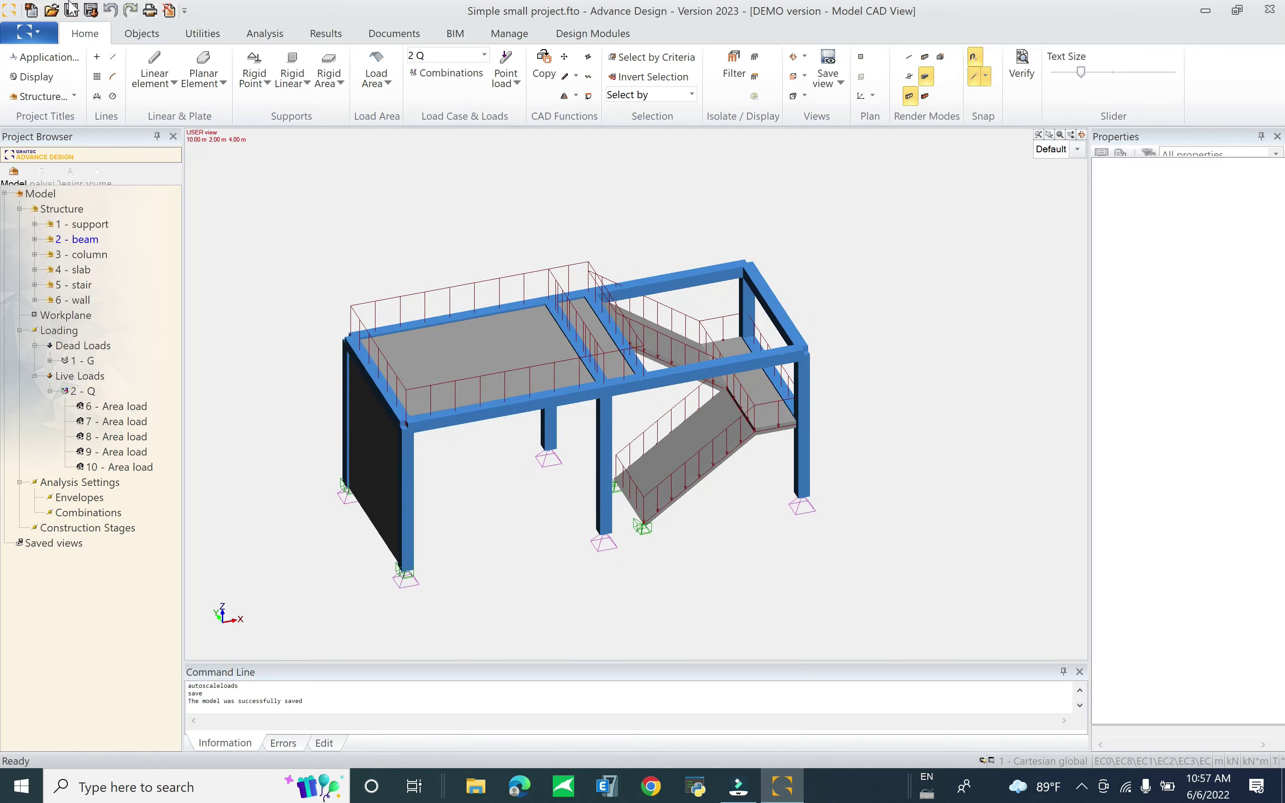
{"action": "left_click", "coordinate": [71, 11]}
{"action": "left_click", "coordinate": [71, 11]}
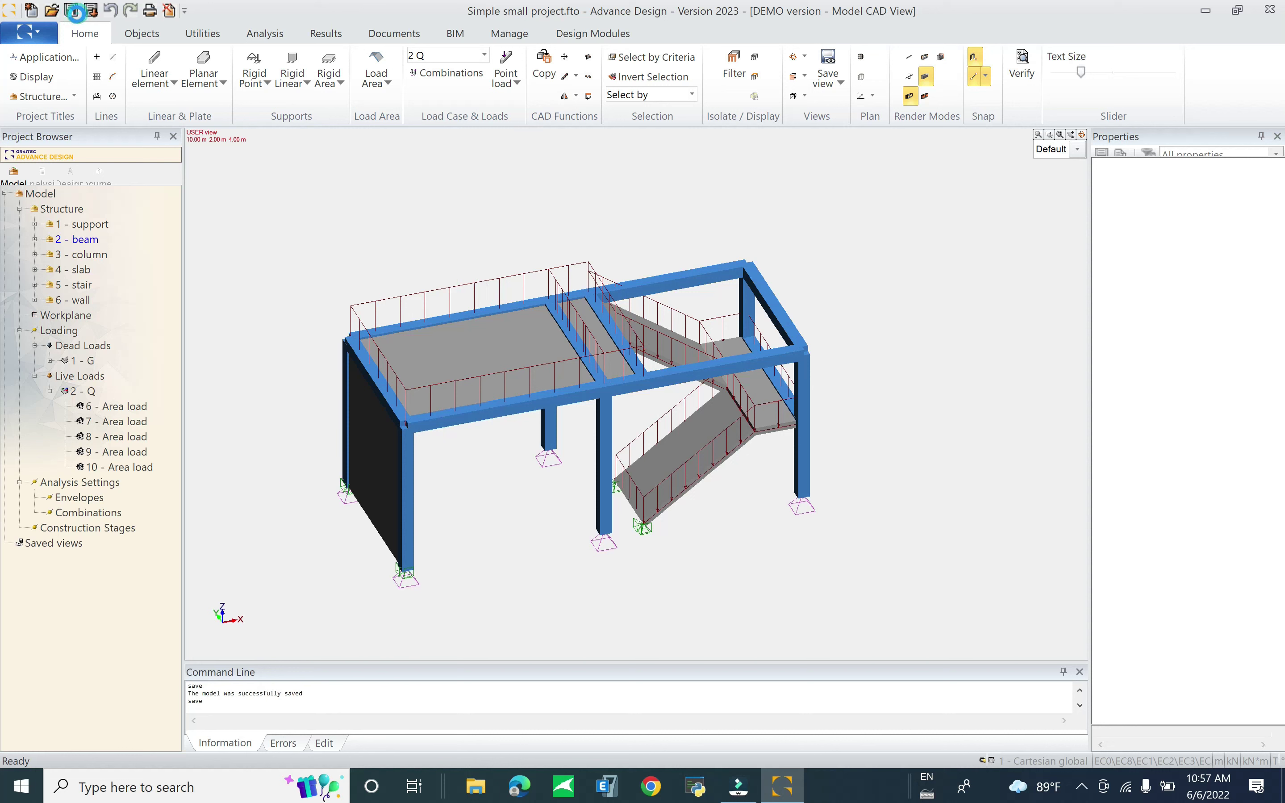
Step: Generate the simplified load combinations for ULS STR/GEO, SLS characteristic and SLS quasi-permanent situations, and accept the concrete combinations list
{"action": "left_click", "coordinate": [71, 11]}
{"action": "left_click", "coordinate": [93, 483]}
{"action": "right_click", "coordinate": [94, 485]}
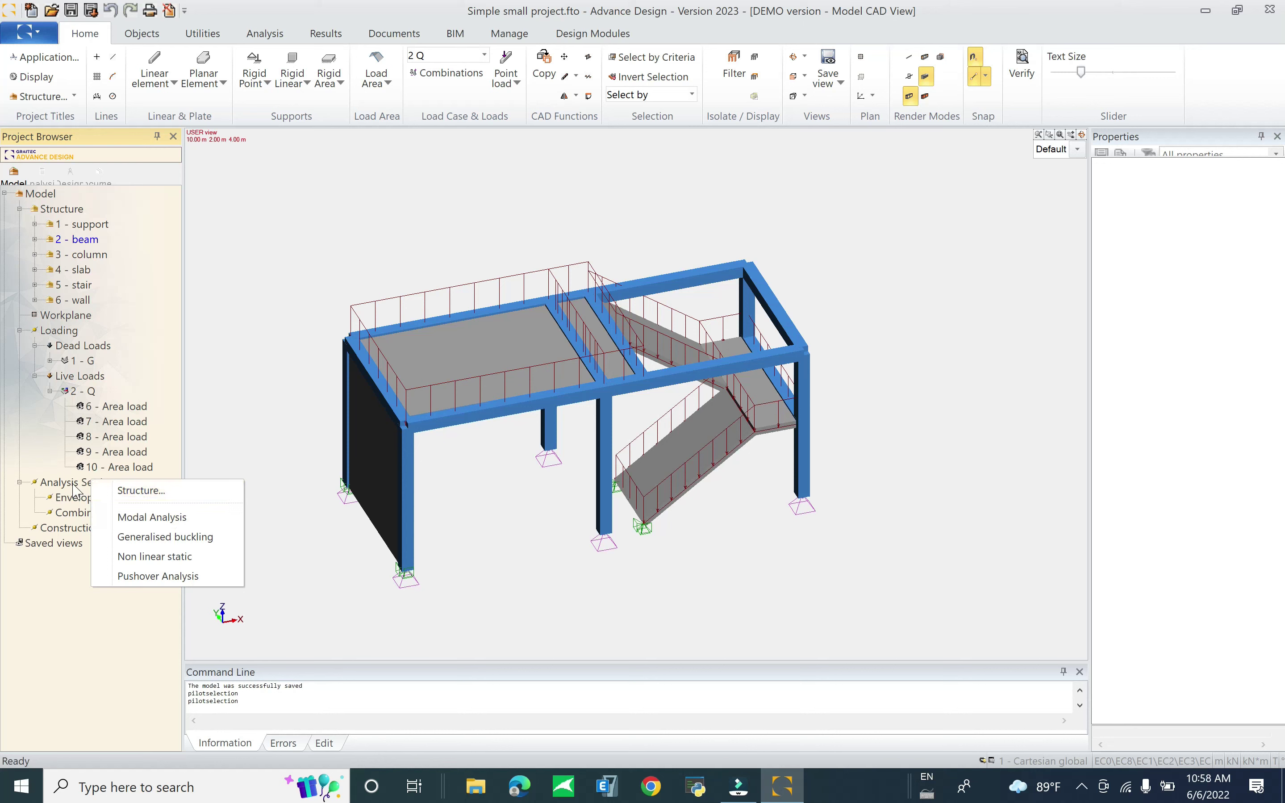
{"action": "left_click", "coordinate": [74, 498]}
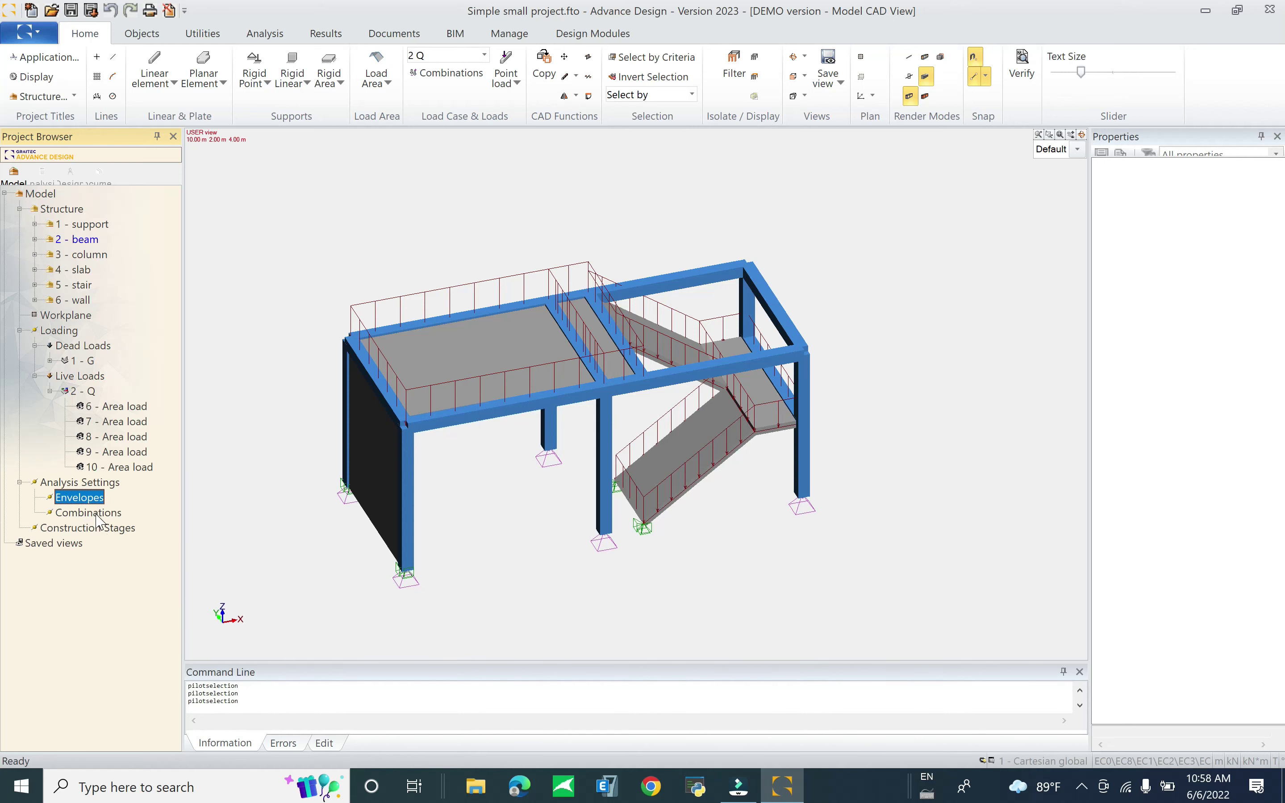
{"action": "left_click", "coordinate": [90, 513]}
{"action": "right_click", "coordinate": [95, 512]}
{"action": "left_click", "coordinate": [125, 522]}
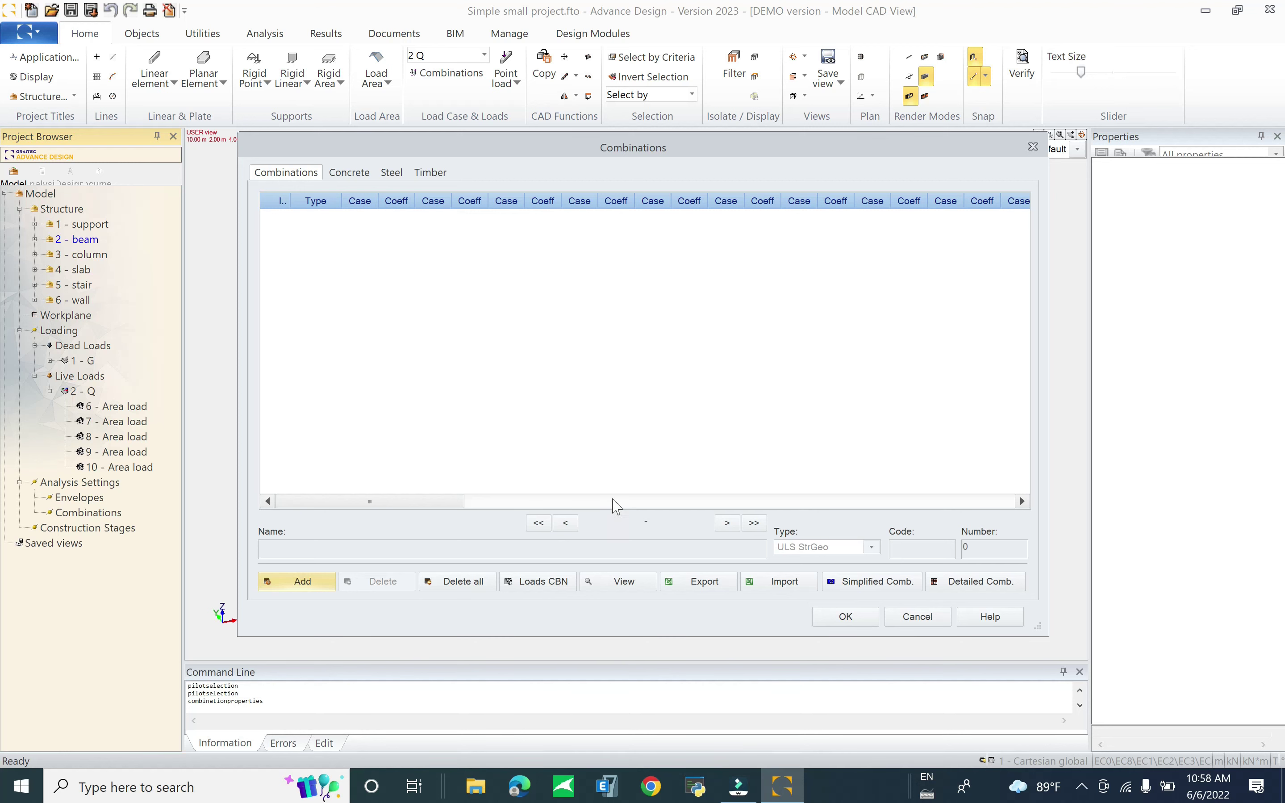
{"action": "left_click", "coordinate": [876, 581]}
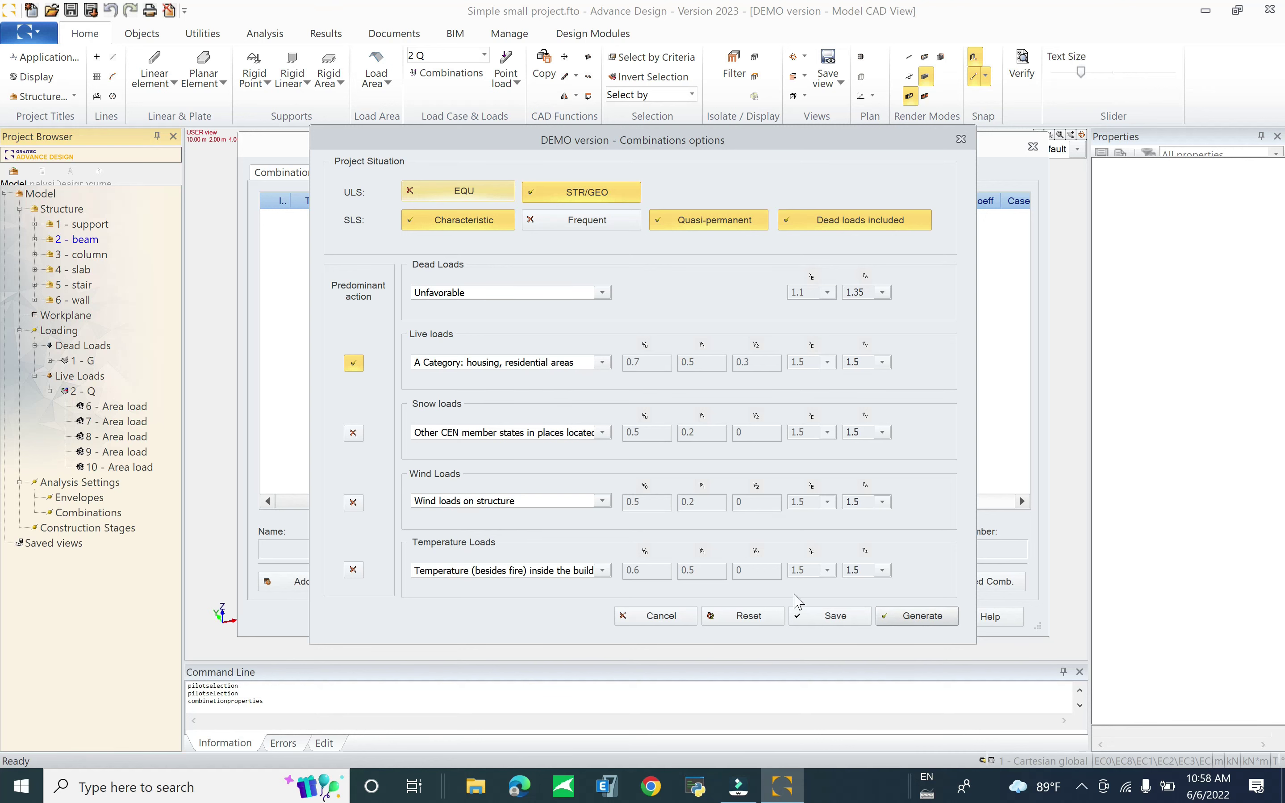
{"action": "left_click", "coordinate": [917, 616]}
{"action": "left_click", "coordinate": [639, 424]}
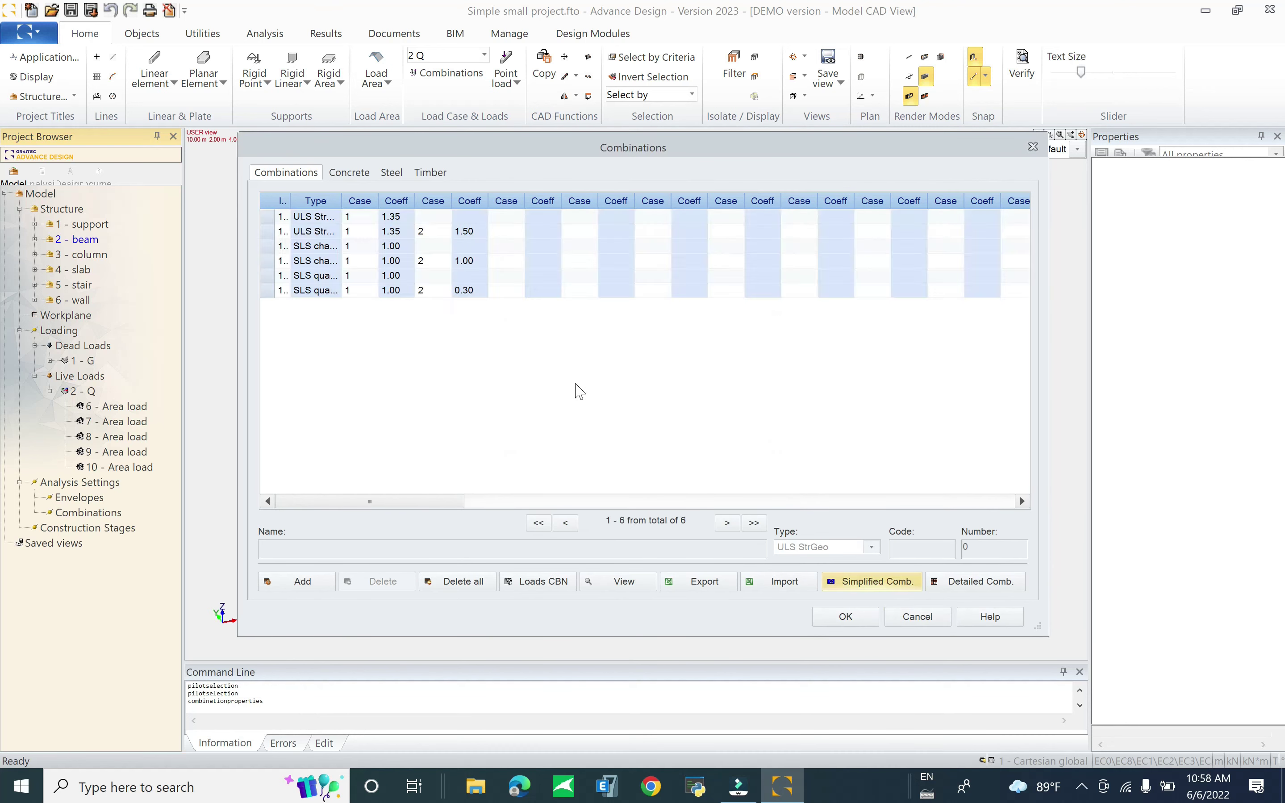
{"action": "left_click", "coordinate": [350, 172]}
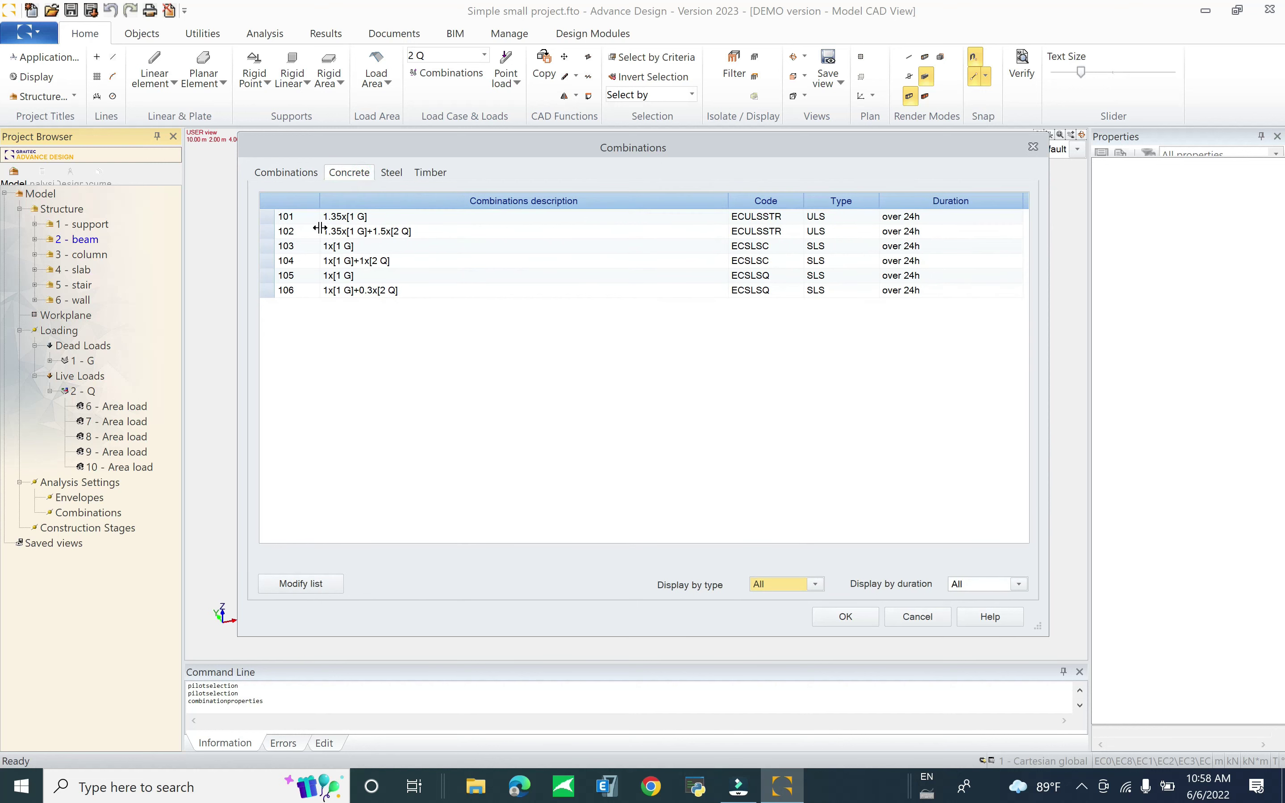
{"action": "left_click", "coordinate": [856, 618]}
Step: Give dead load case G the title "Dead load"
{"action": "left_click", "coordinate": [79, 361]}
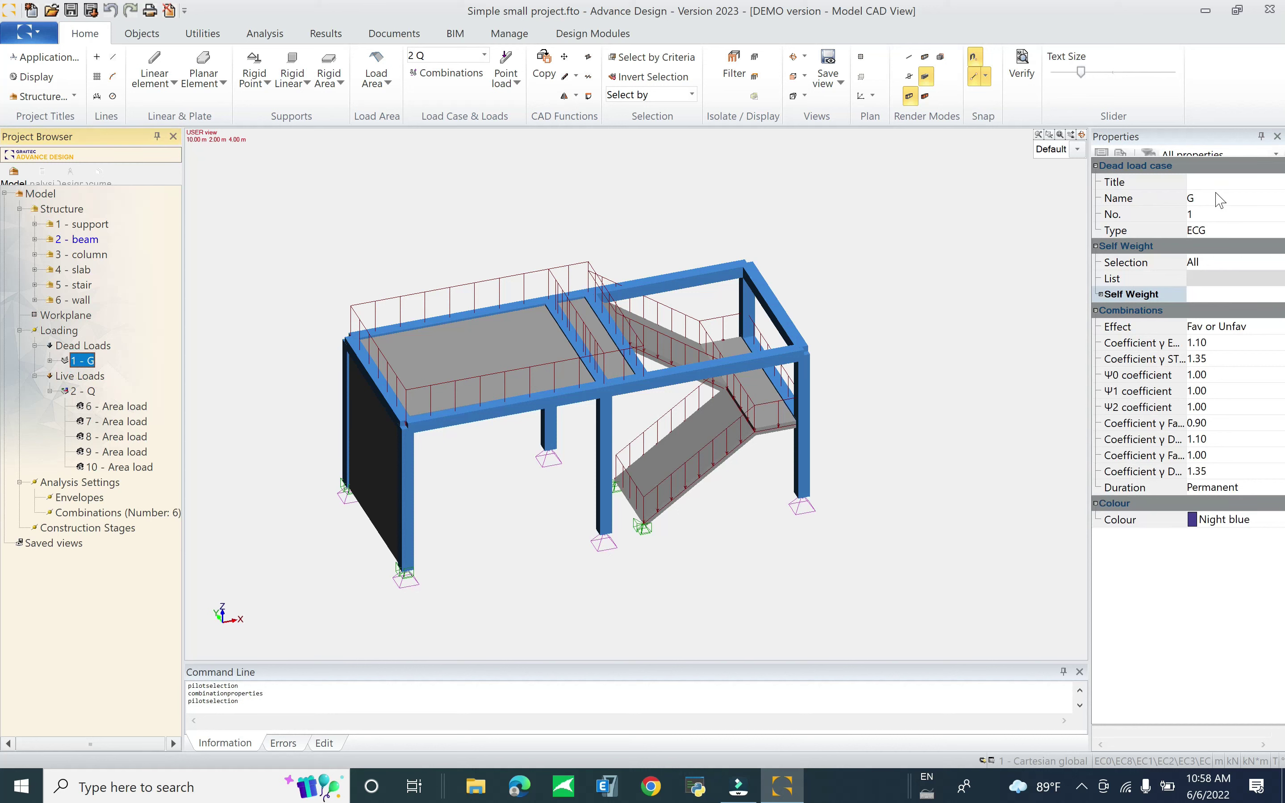
{"action": "left_click", "coordinate": [1214, 181]}
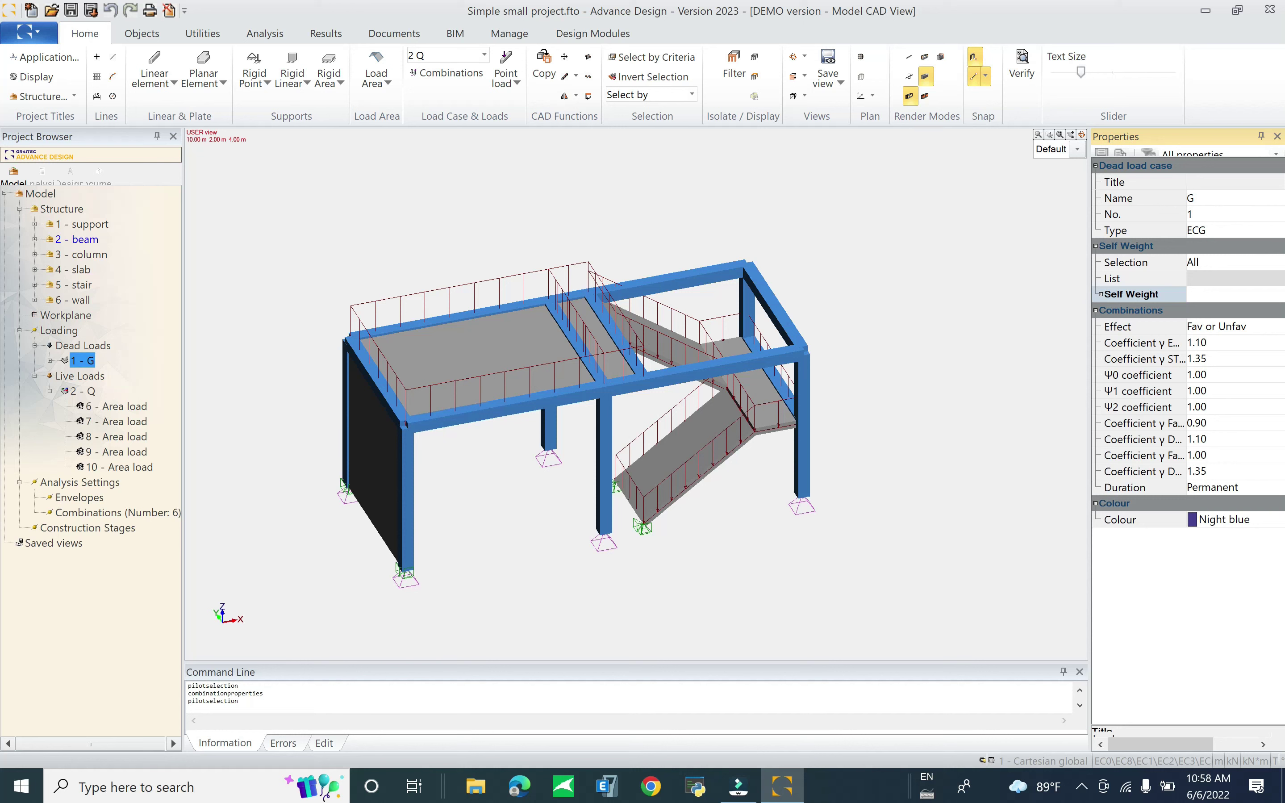
{"action": "type", "text": "Dead load"}
{"action": "key", "text": "Return"}
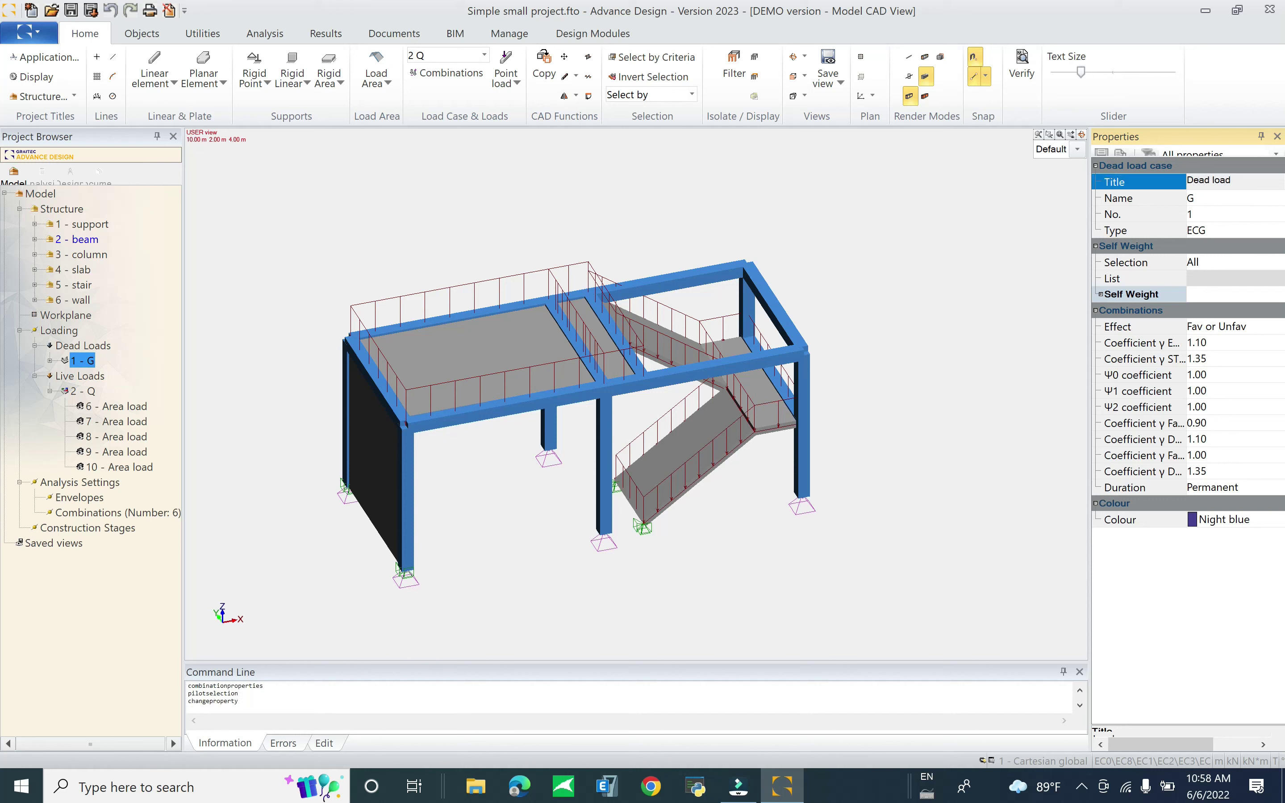
Step: Give live load case Q the title "Live load" and save the project
{"action": "left_click", "coordinate": [87, 392]}
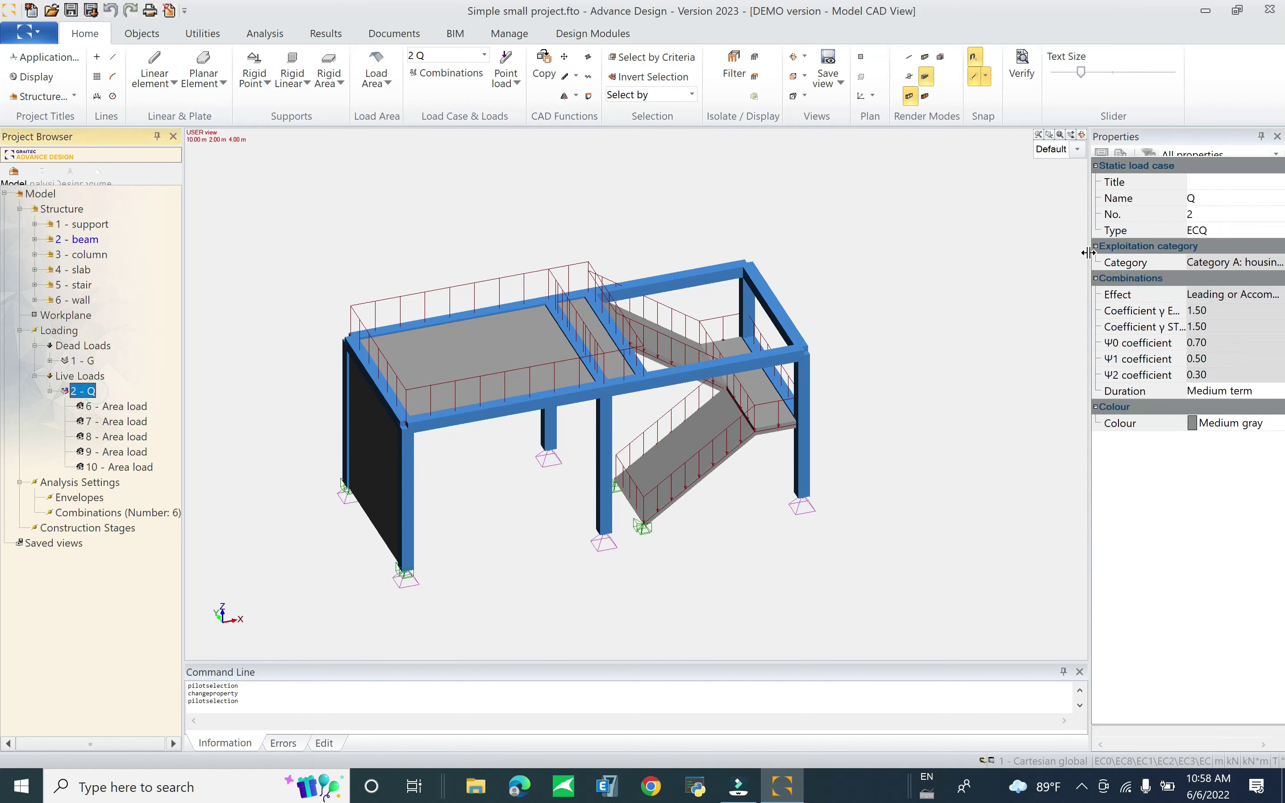
{"action": "left_click", "coordinate": [1201, 182]}
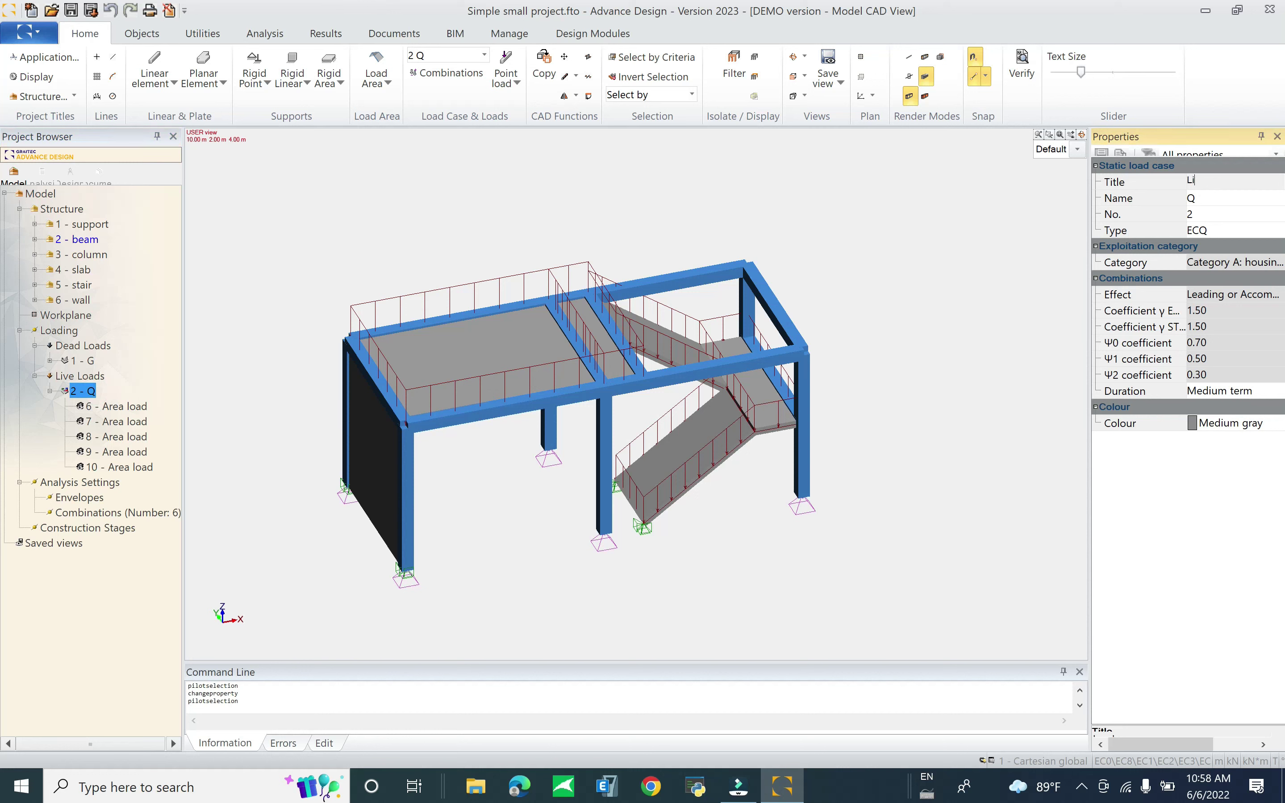
{"action": "key", "text": "Return"}
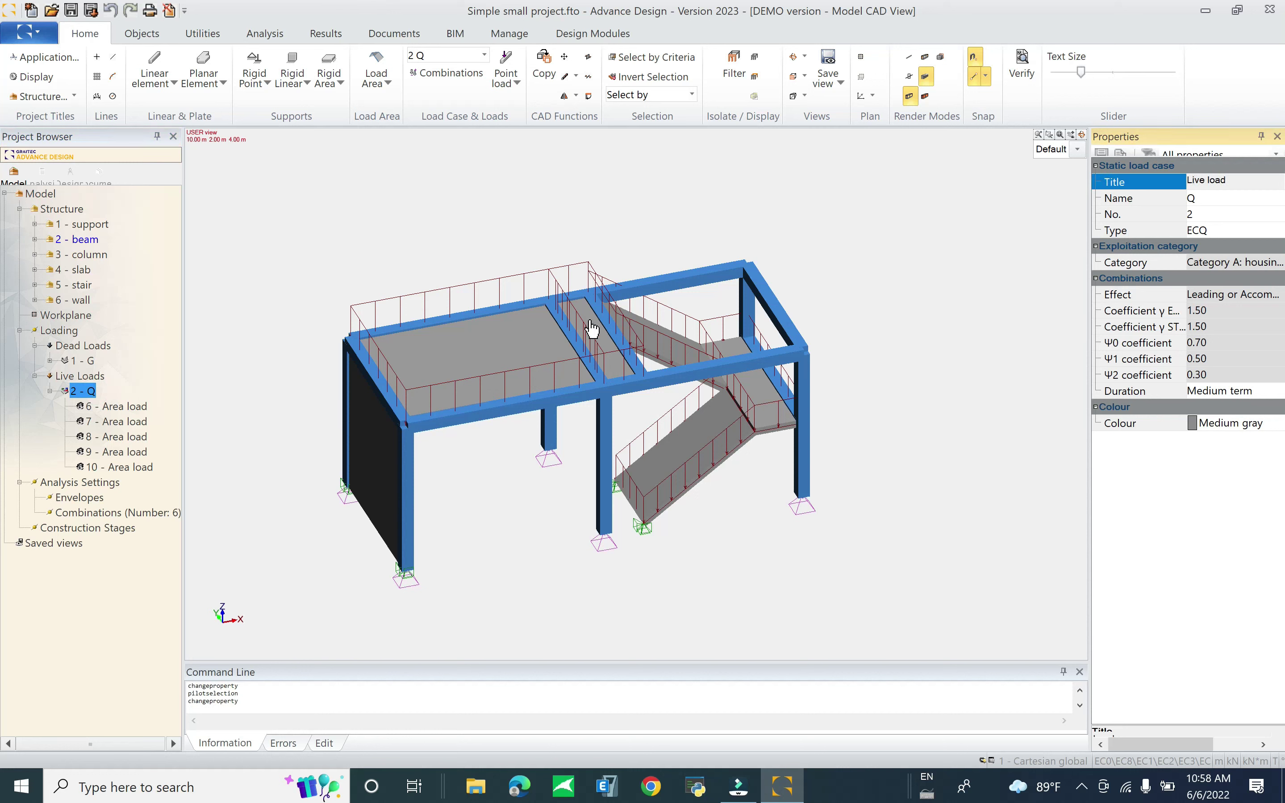
{"action": "left_click", "coordinate": [398, 220]}
{"action": "key", "text": "ctrl+s"}
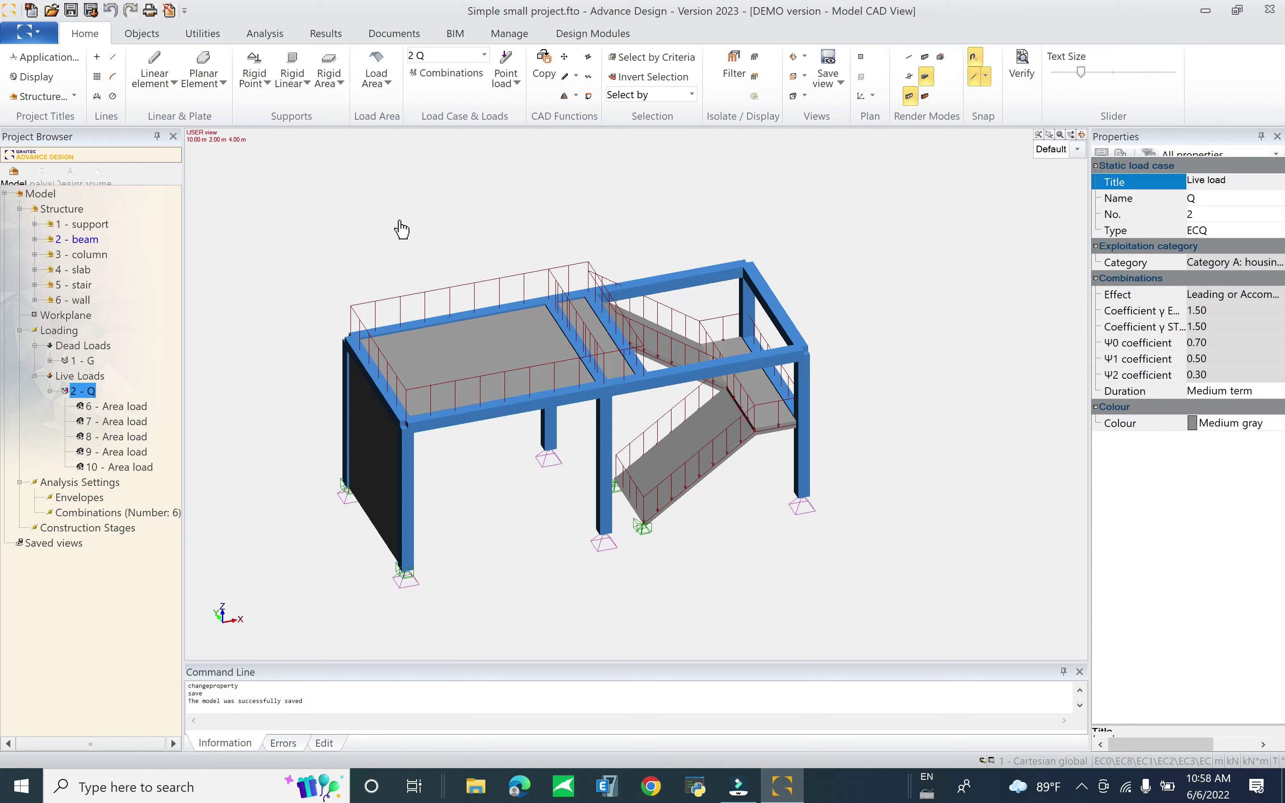
Step: Review the general and concrete load combinations in the combinations properties
{"action": "left_click", "coordinate": [80, 514]}
{"action": "right_click", "coordinate": [81, 513]}
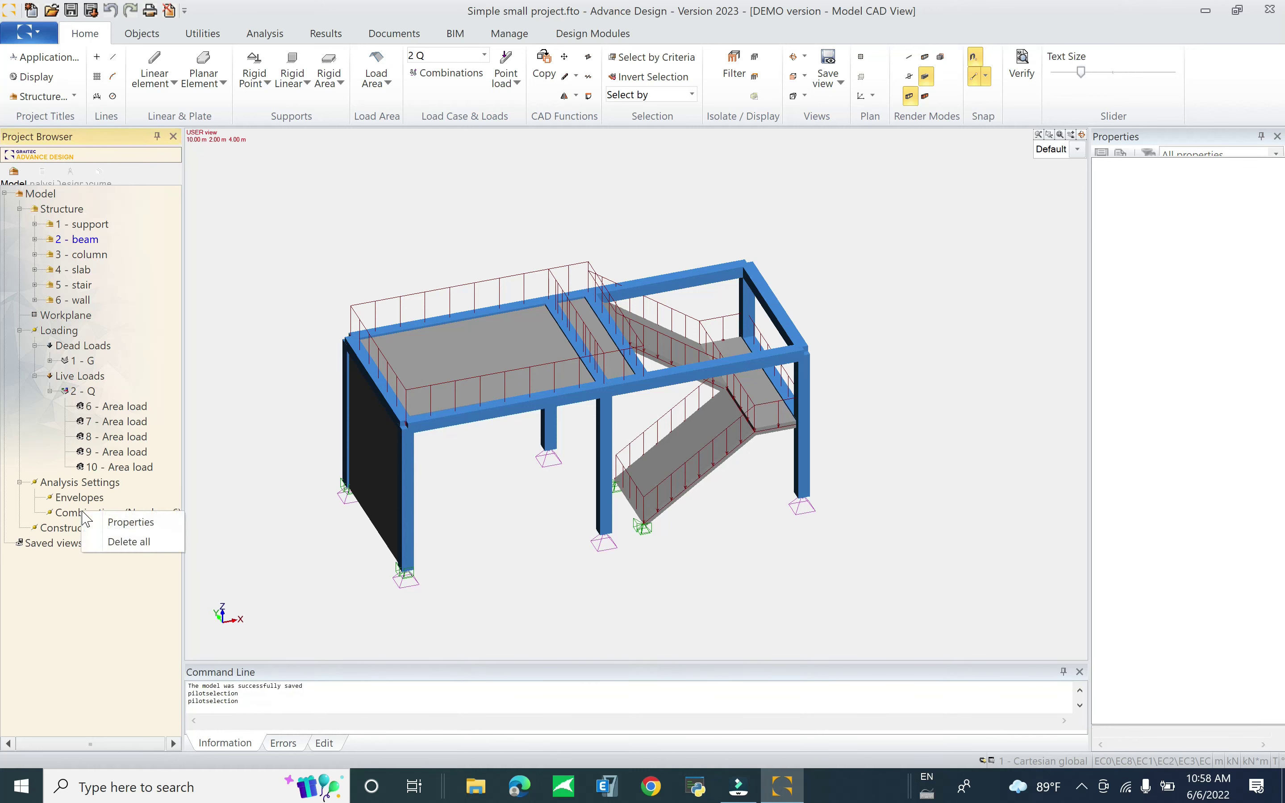
{"action": "left_click", "coordinate": [135, 522]}
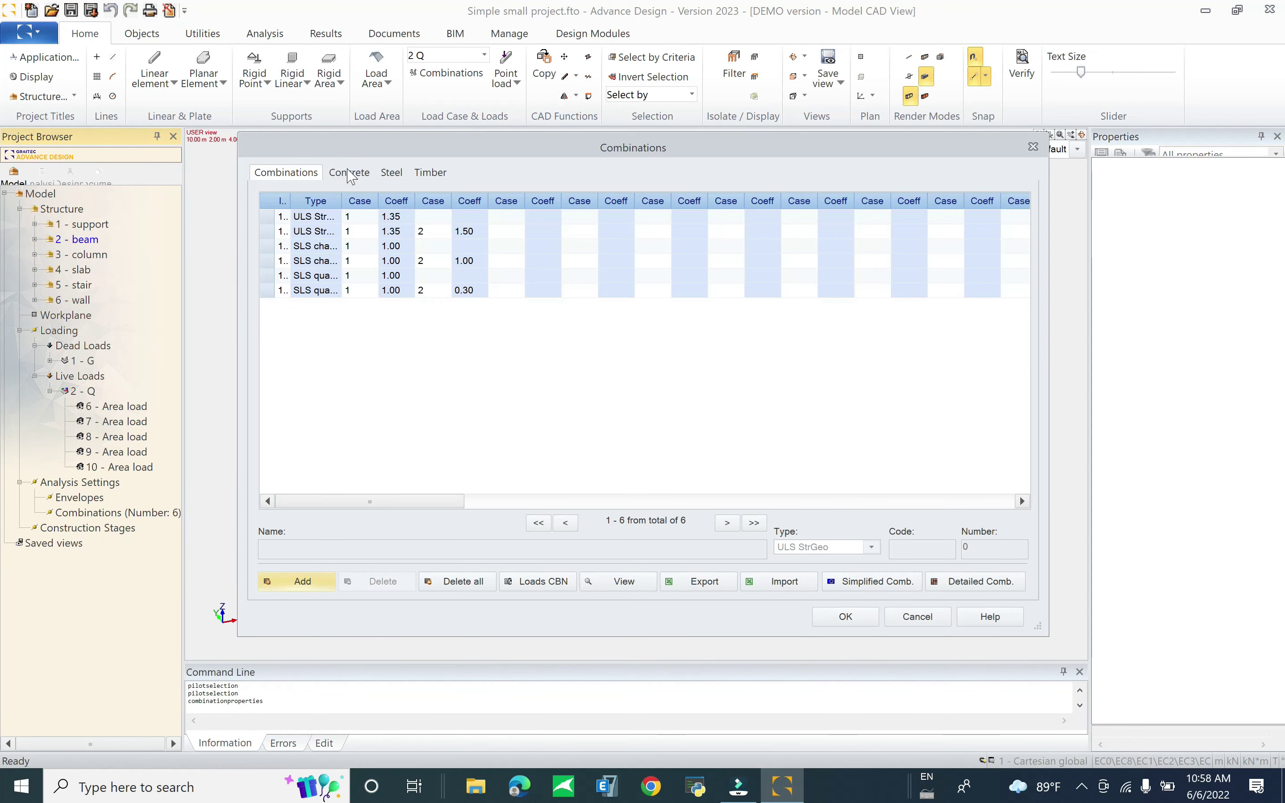
{"action": "left_click", "coordinate": [349, 172]}
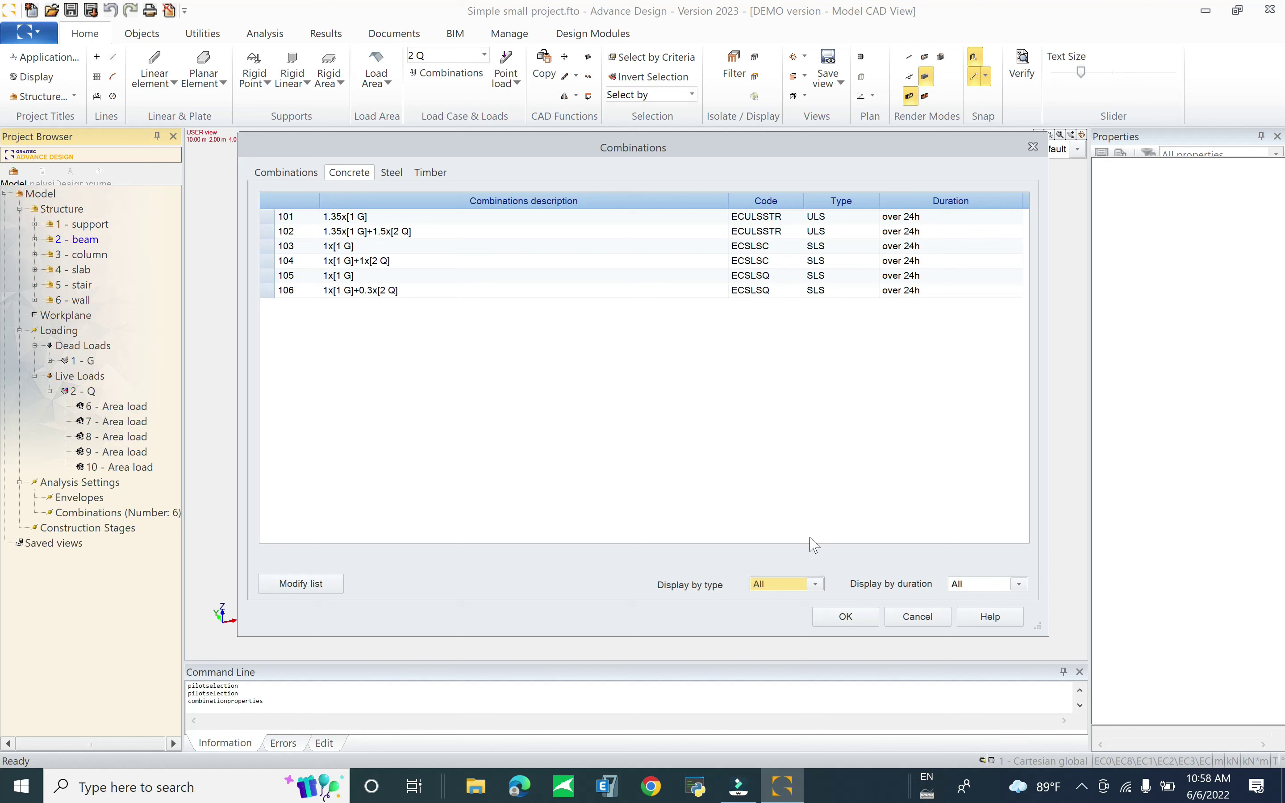
{"action": "left_click", "coordinate": [302, 175]}
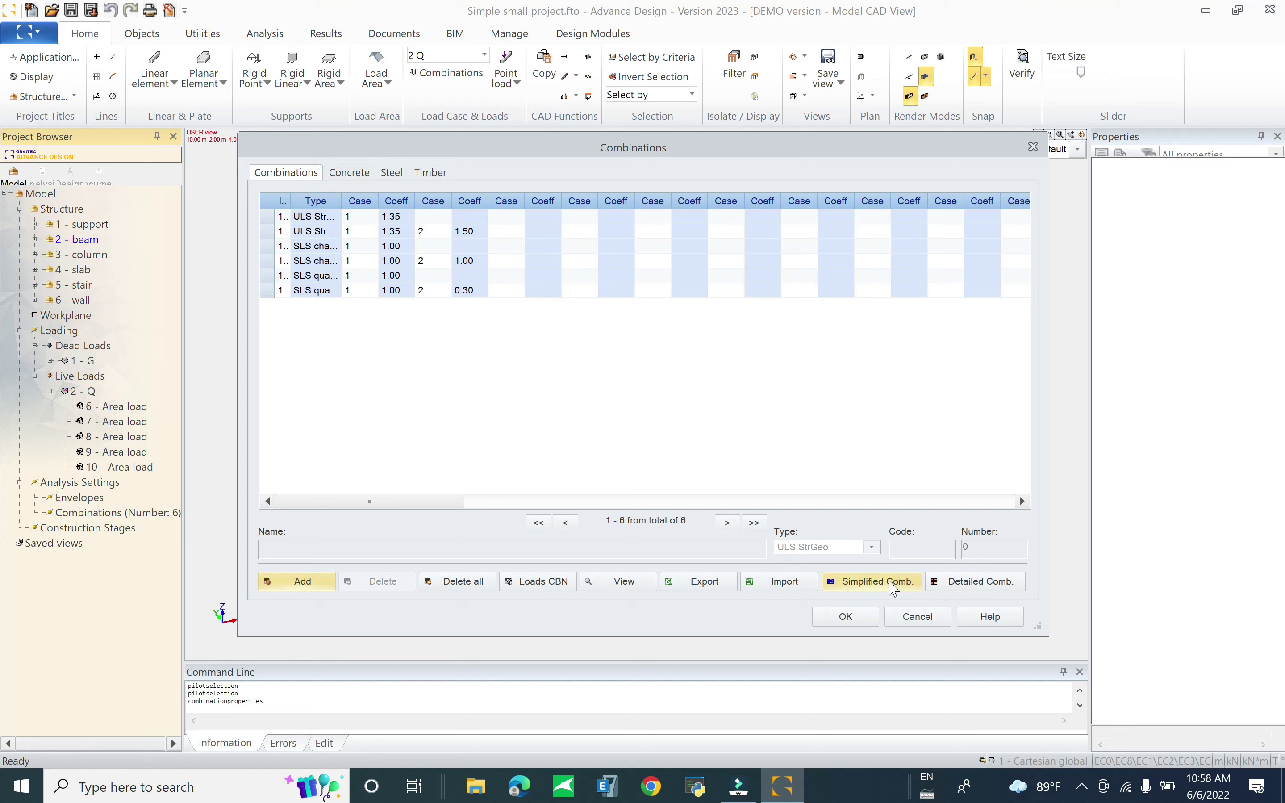
{"action": "left_click", "coordinate": [845, 617]}
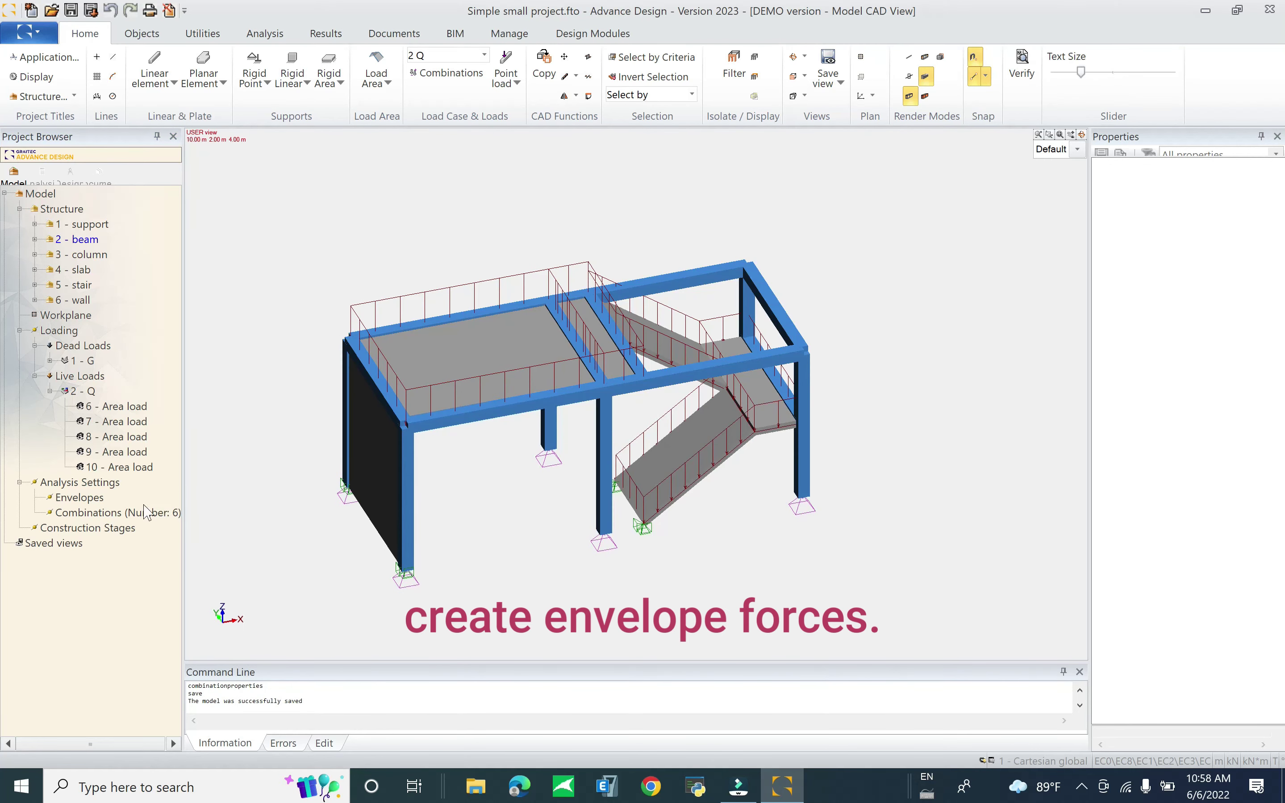
Step: Create a new envelope family in the analysis settings and open its envelope definition
{"action": "left_click", "coordinate": [82, 502]}
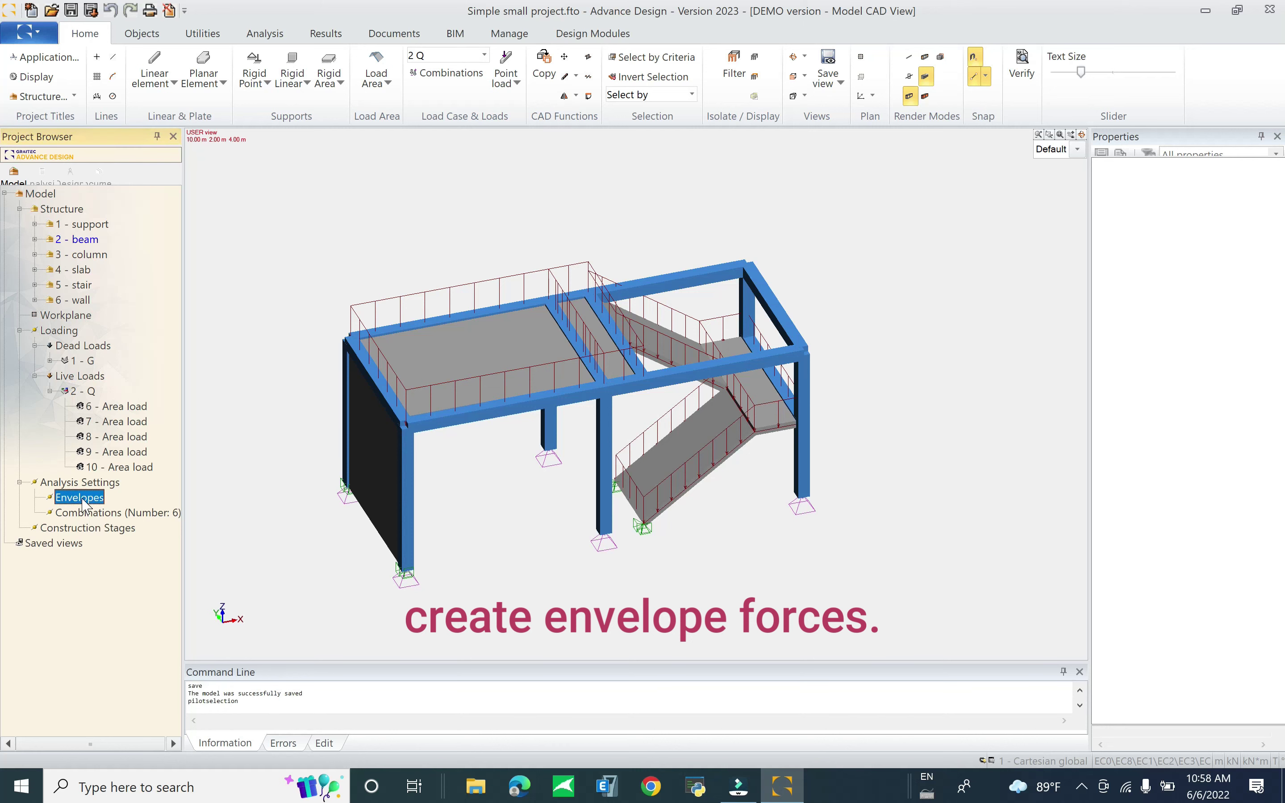
{"action": "right_click", "coordinate": [82, 502]}
{"action": "left_click", "coordinate": [159, 508]}
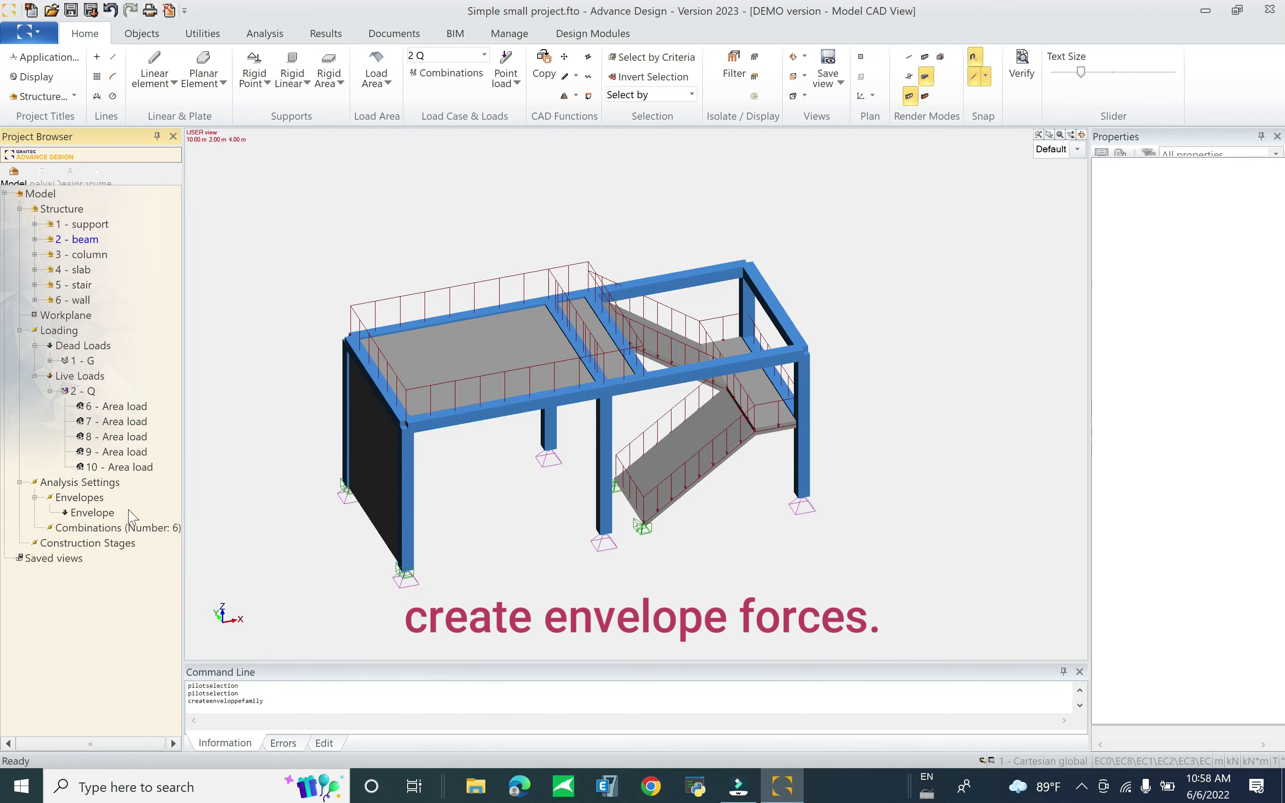
{"action": "left_click", "coordinate": [102, 514]}
{"action": "right_click", "coordinate": [102, 513]}
{"action": "left_click", "coordinate": [118, 522]}
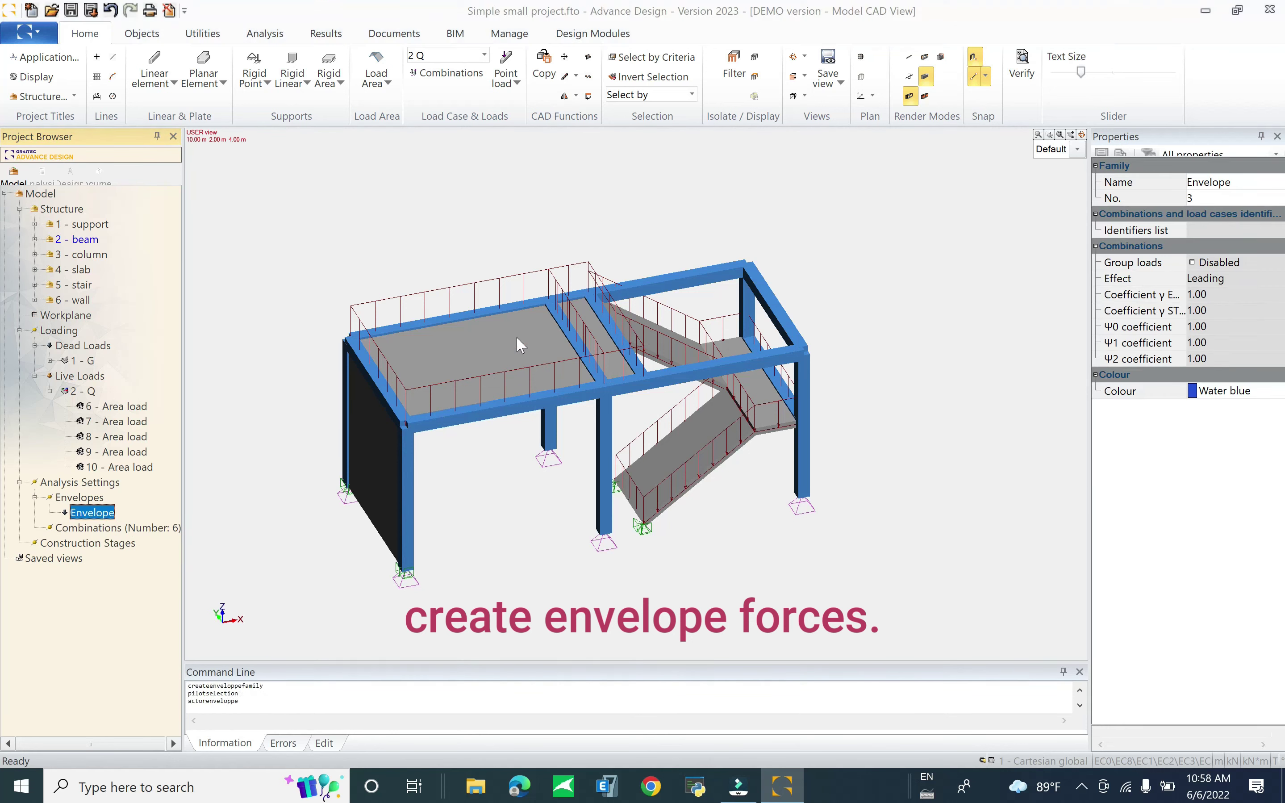
Step: Generate Max/Min (Abs) force envelopes from the combinations 1.35x[1 G] and 1.35x[1 G]+1.5x[2 Q], and save the project
{"action": "left_click", "coordinate": [416, 275]}
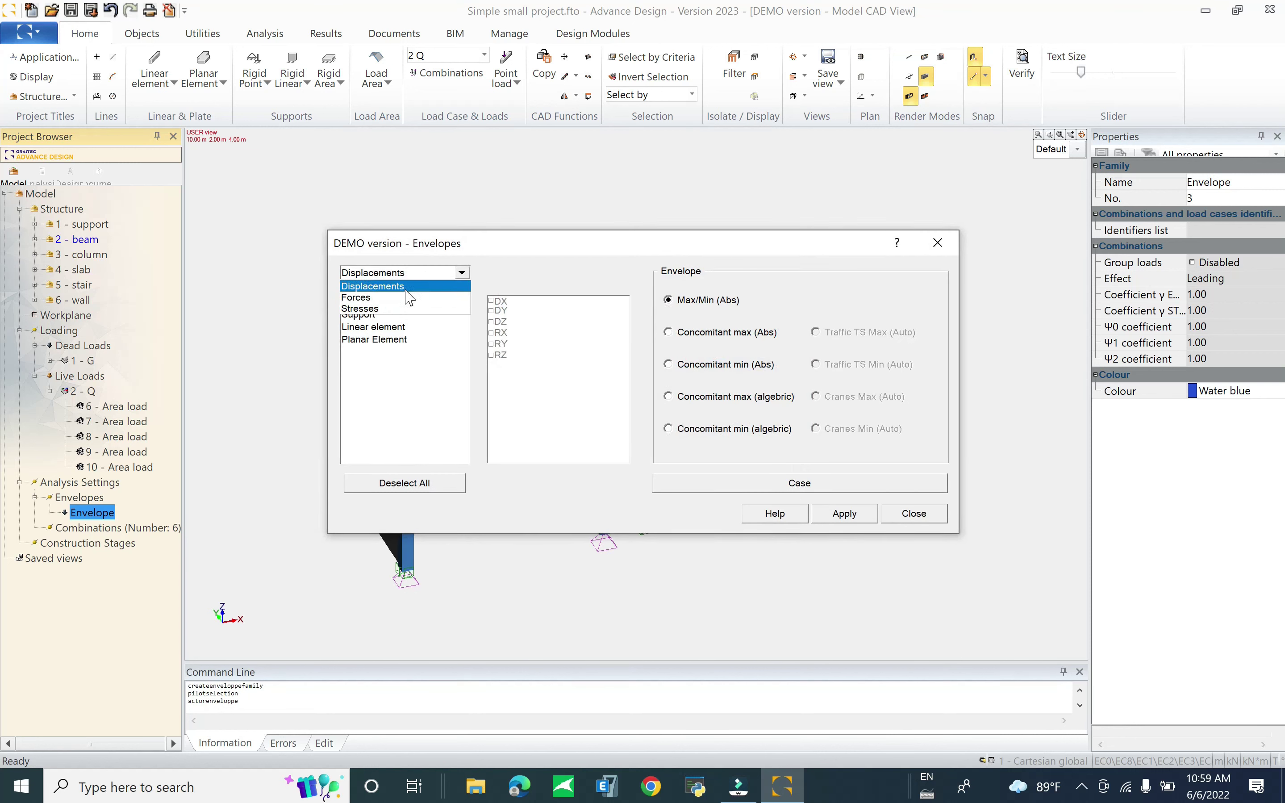
{"action": "left_click", "coordinate": [402, 298]}
{"action": "left_click", "coordinate": [379, 315]}
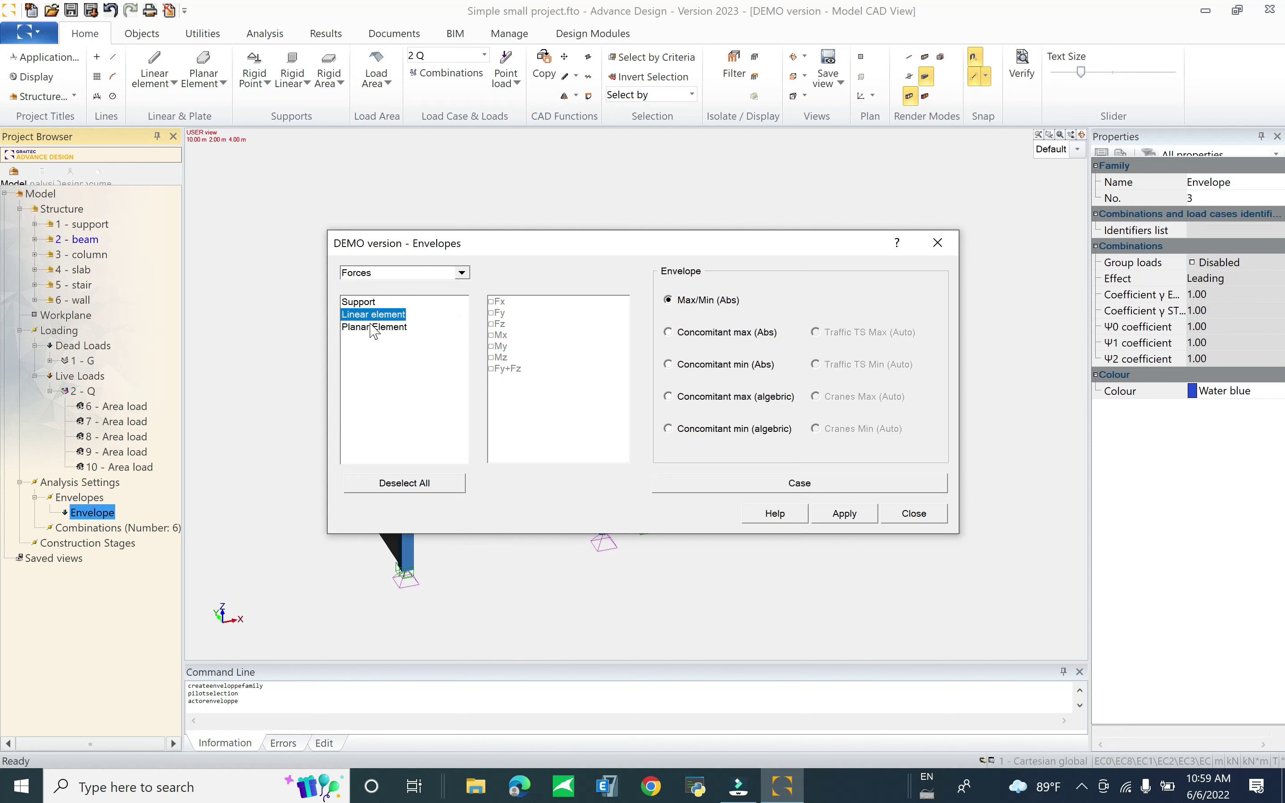
{"action": "left_click", "coordinate": [807, 484]}
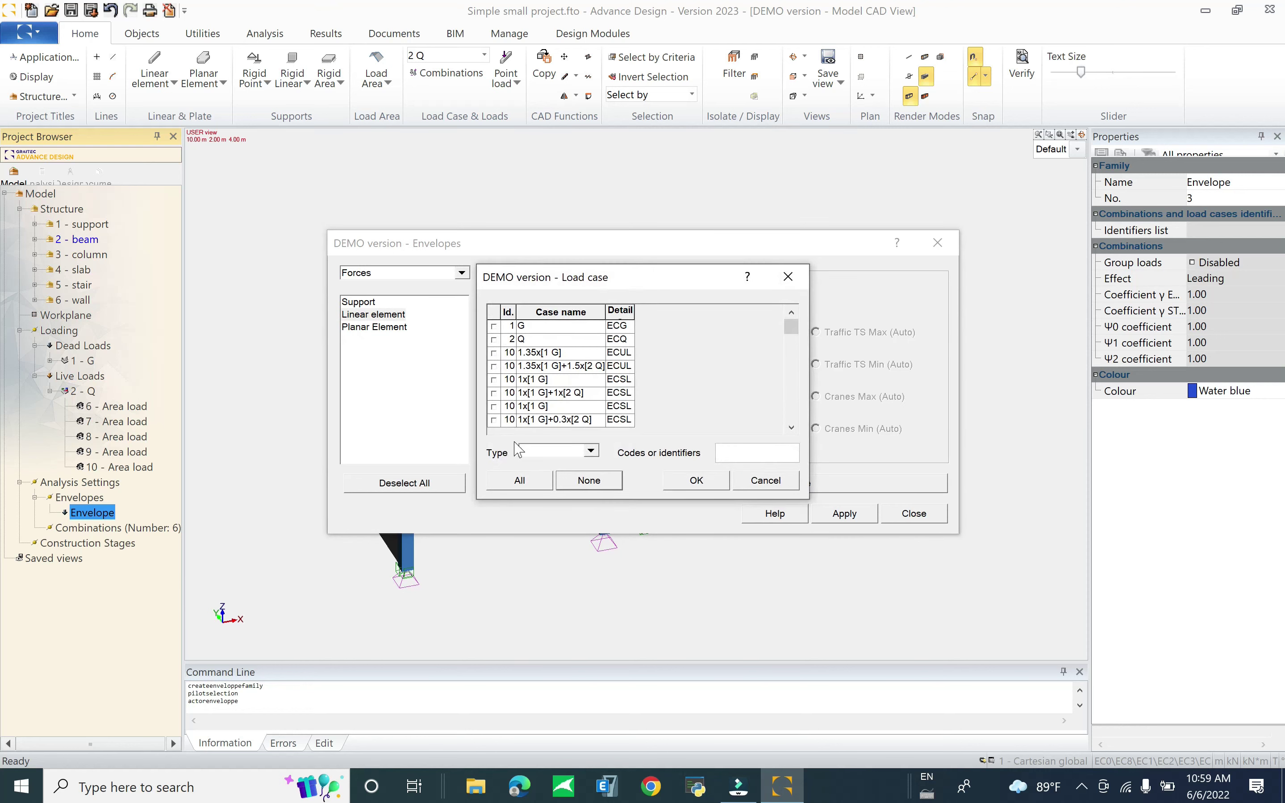
{"action": "left_click", "coordinate": [493, 353]}
{"action": "left_click", "coordinate": [493, 366]}
{"action": "left_click", "coordinate": [534, 483]}
{"action": "left_click", "coordinate": [588, 481]}
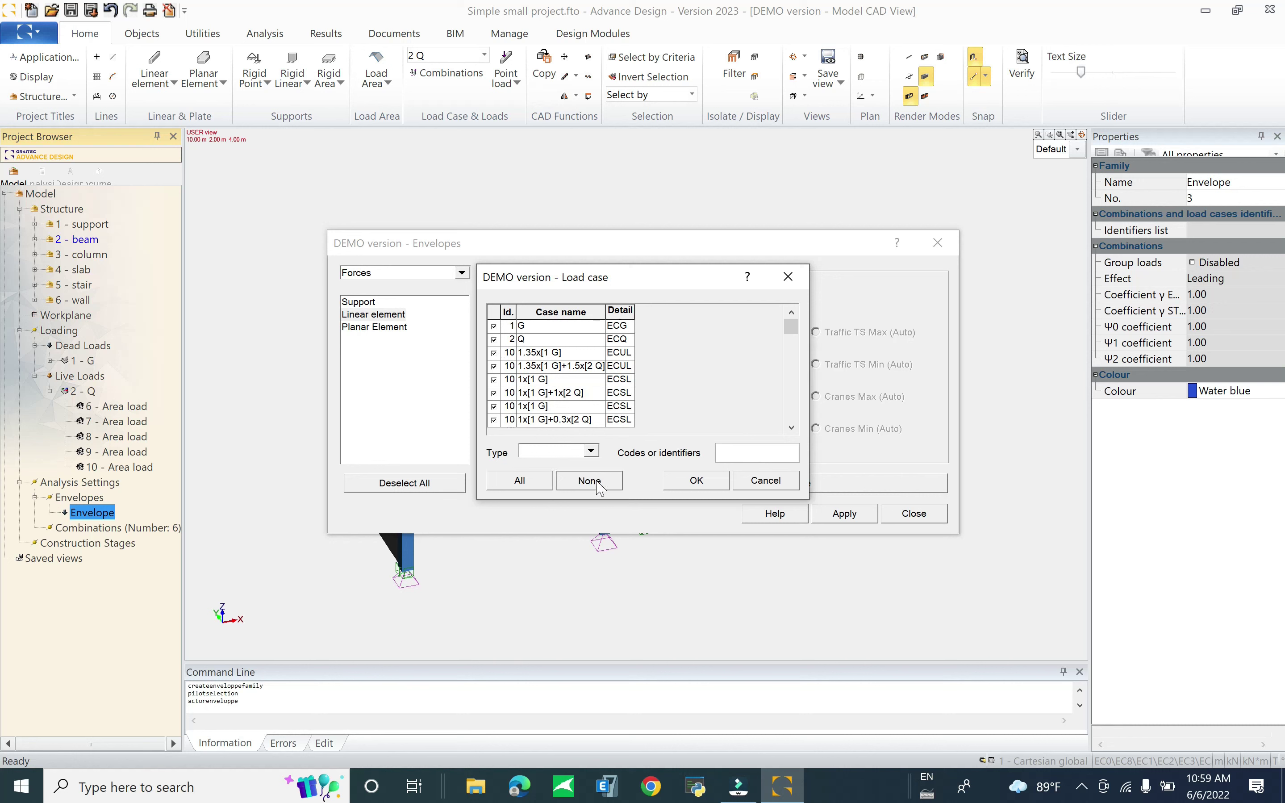
{"action": "left_click", "coordinate": [494, 353]}
{"action": "left_click", "coordinate": [493, 366]}
{"action": "left_click", "coordinate": [693, 481]}
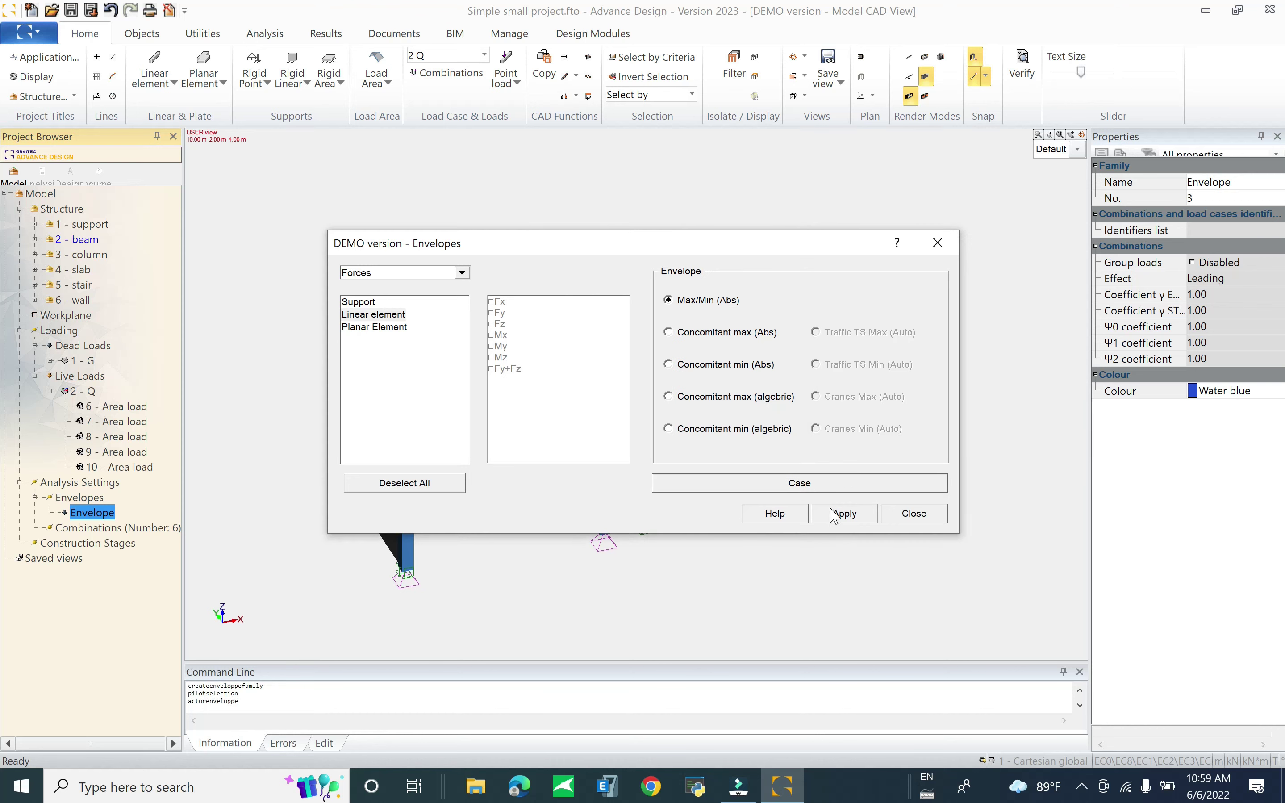
{"action": "left_click", "coordinate": [914, 516]}
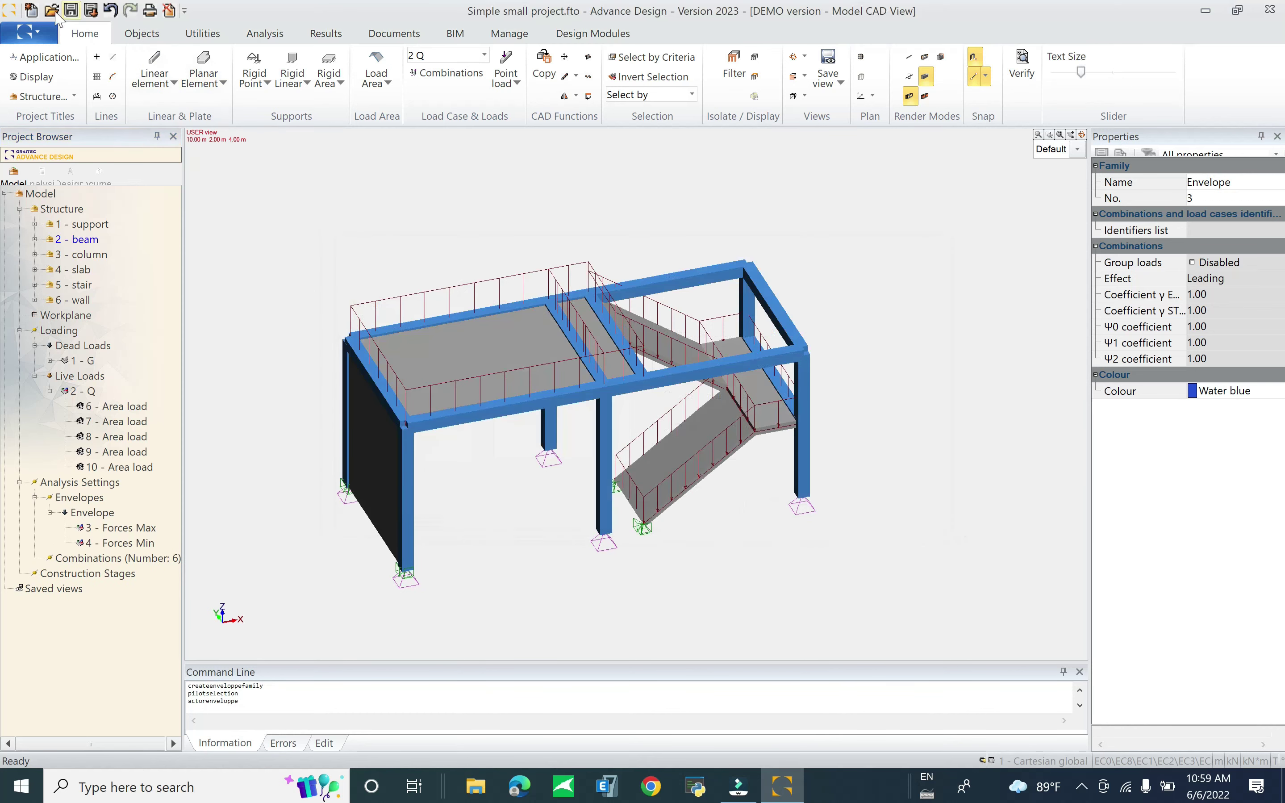
{"action": "left_click", "coordinate": [71, 10]}
{"action": "left_click", "coordinate": [69, 11]}
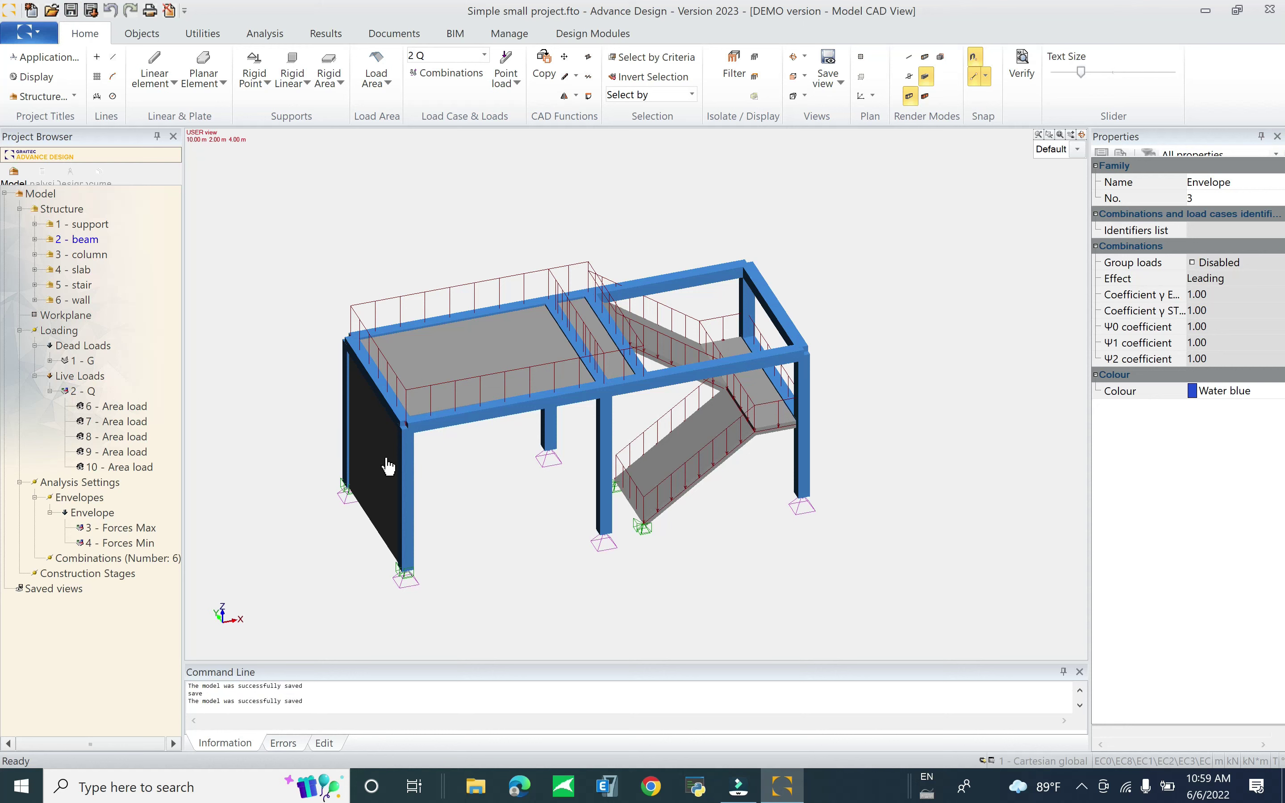
Step: Set the default mesh element size to 0.5 m in the mesh options and save the project
{"action": "left_click", "coordinate": [326, 33]}
{"action": "left_click", "coordinate": [394, 33]}
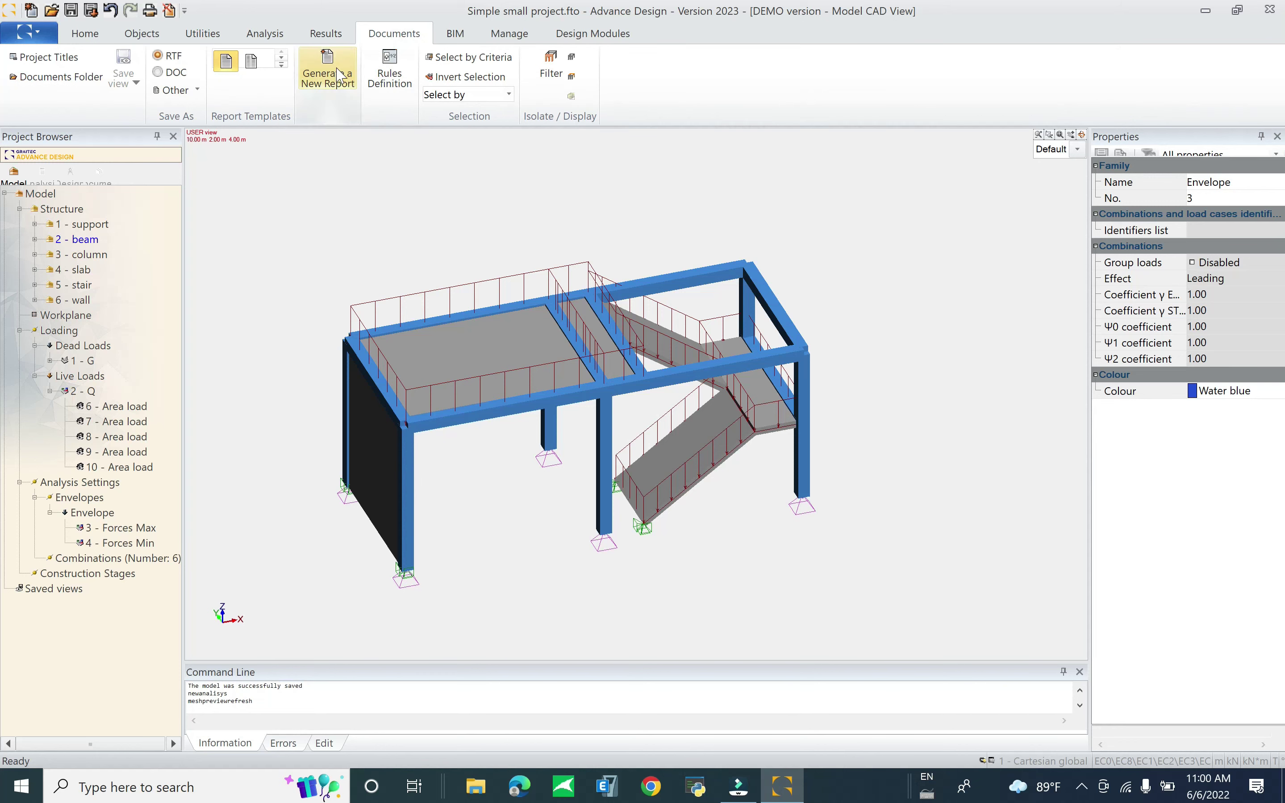
{"action": "left_click", "coordinate": [455, 34]}
{"action": "left_click", "coordinate": [509, 33]}
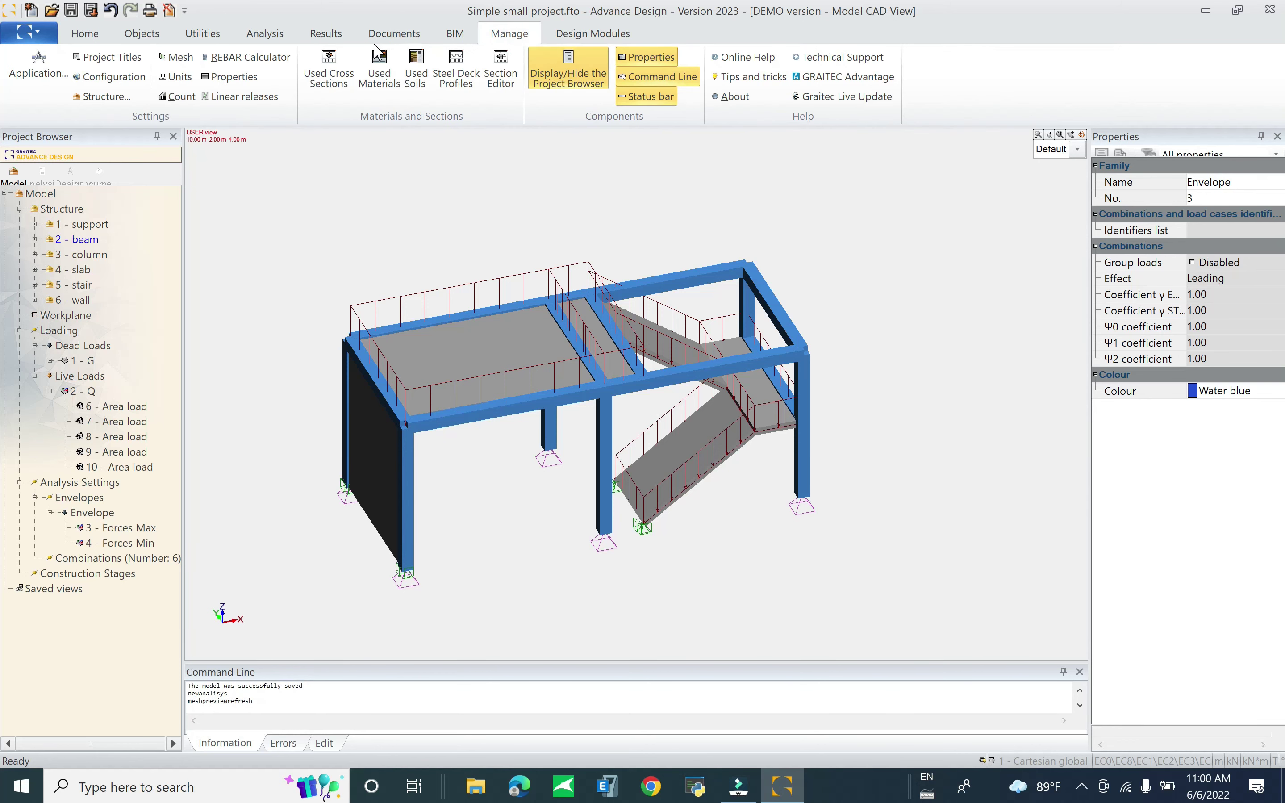
{"action": "left_click", "coordinate": [175, 57]}
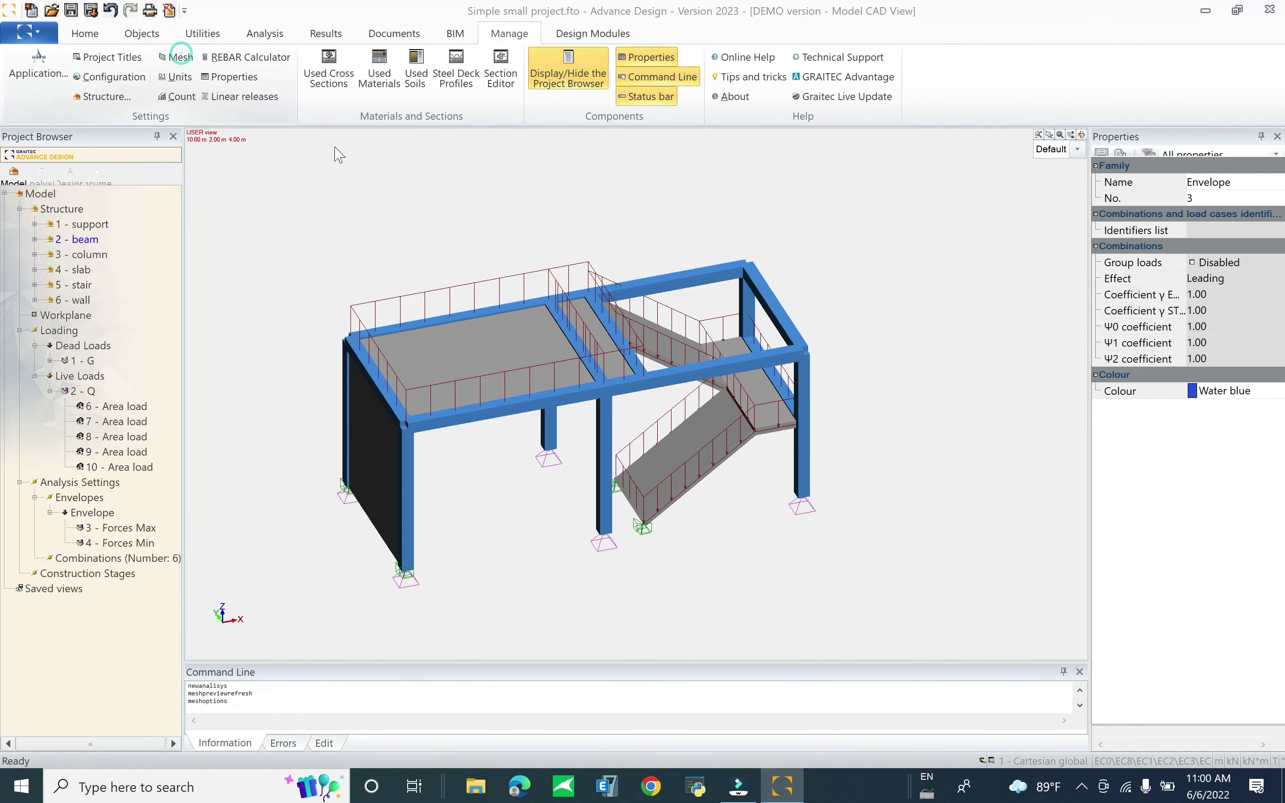
{"action": "key", "text": "Escape"}
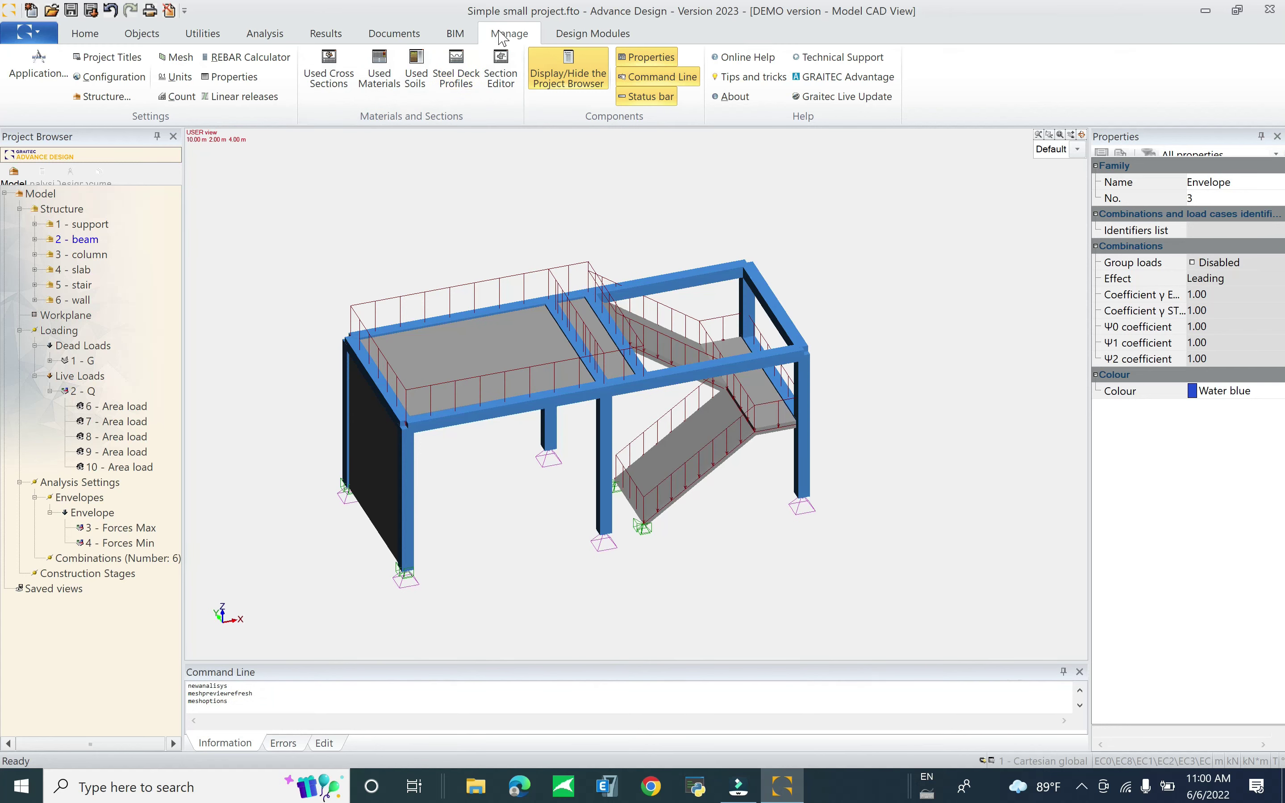
{"action": "left_click", "coordinate": [175, 56]}
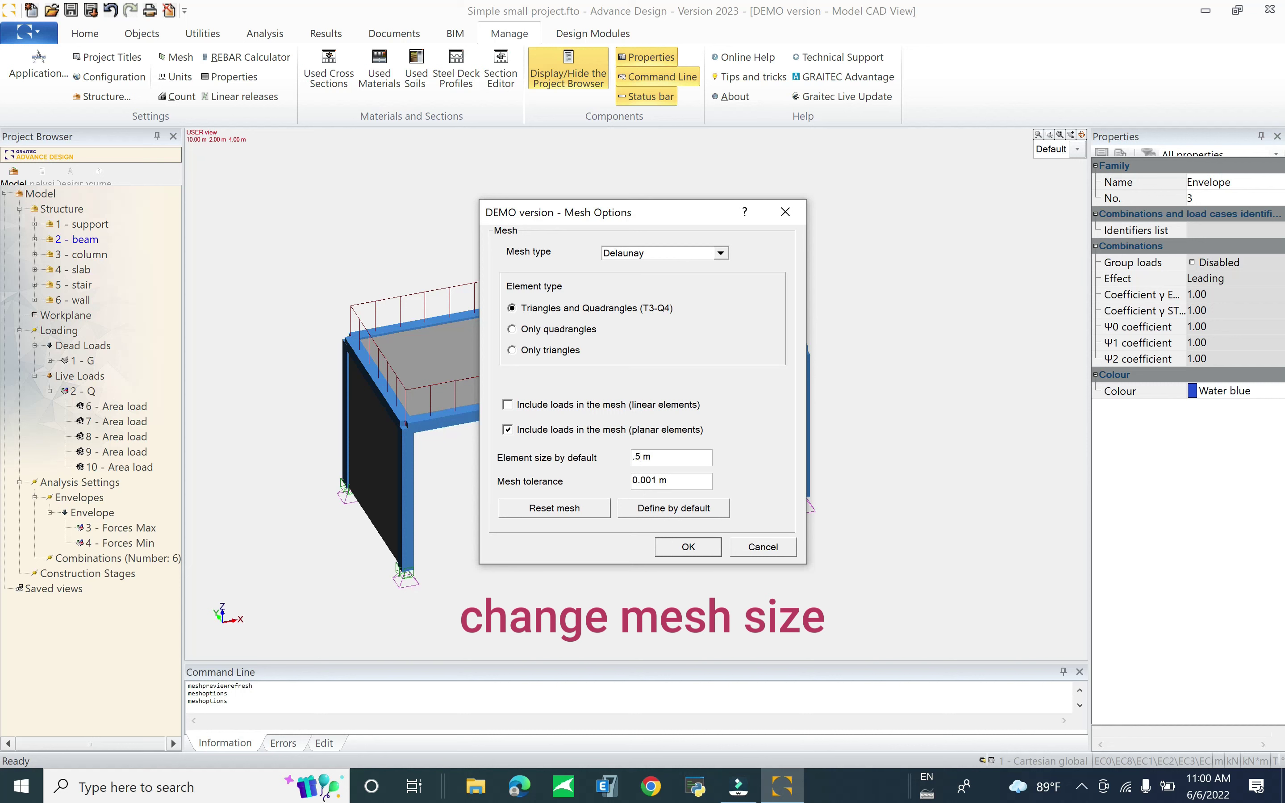
{"action": "left_click_drag", "start_coordinate": [650, 456], "coordinate": [632, 455]}
{"action": "left_click", "coordinate": [688, 546]}
{"action": "key", "text": "ctrl+s"}
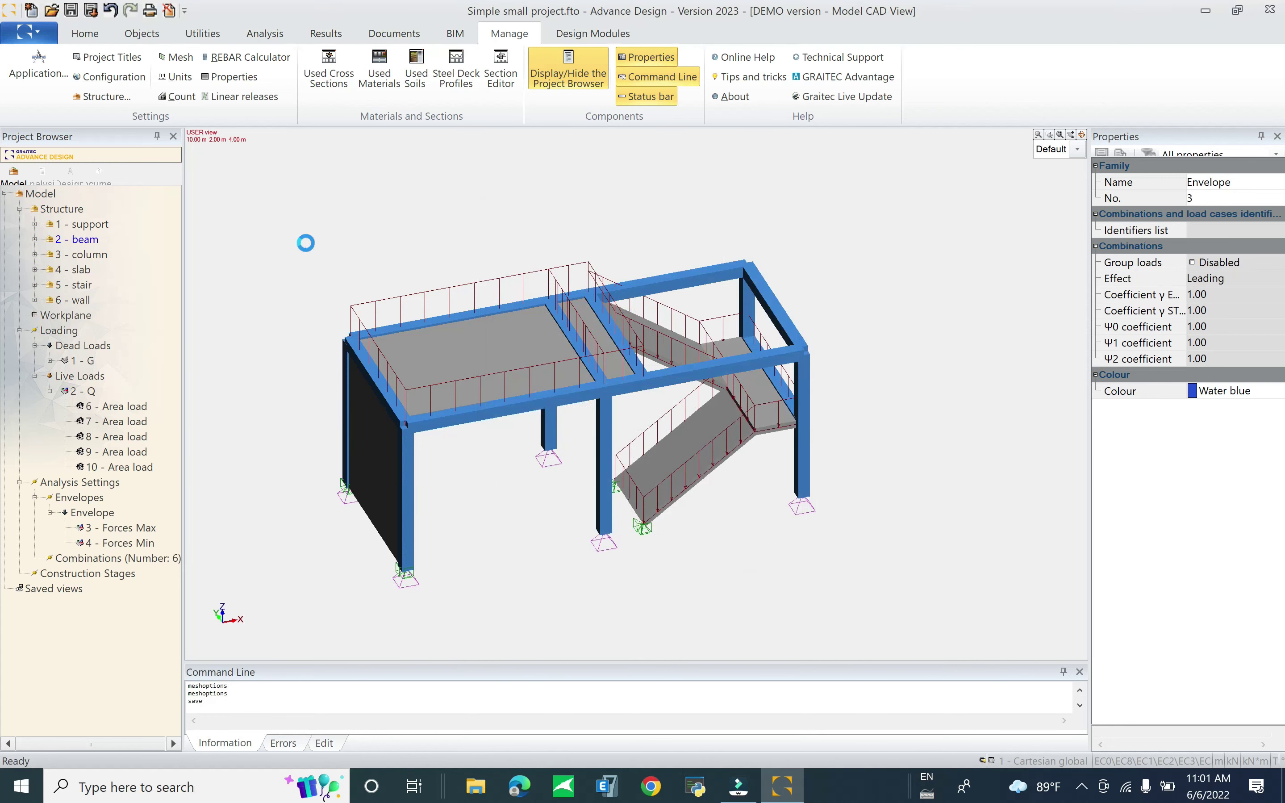
Step: Create a new analysis model and run the calculation sequence with RC Design included
{"action": "left_click", "coordinate": [46, 177]}
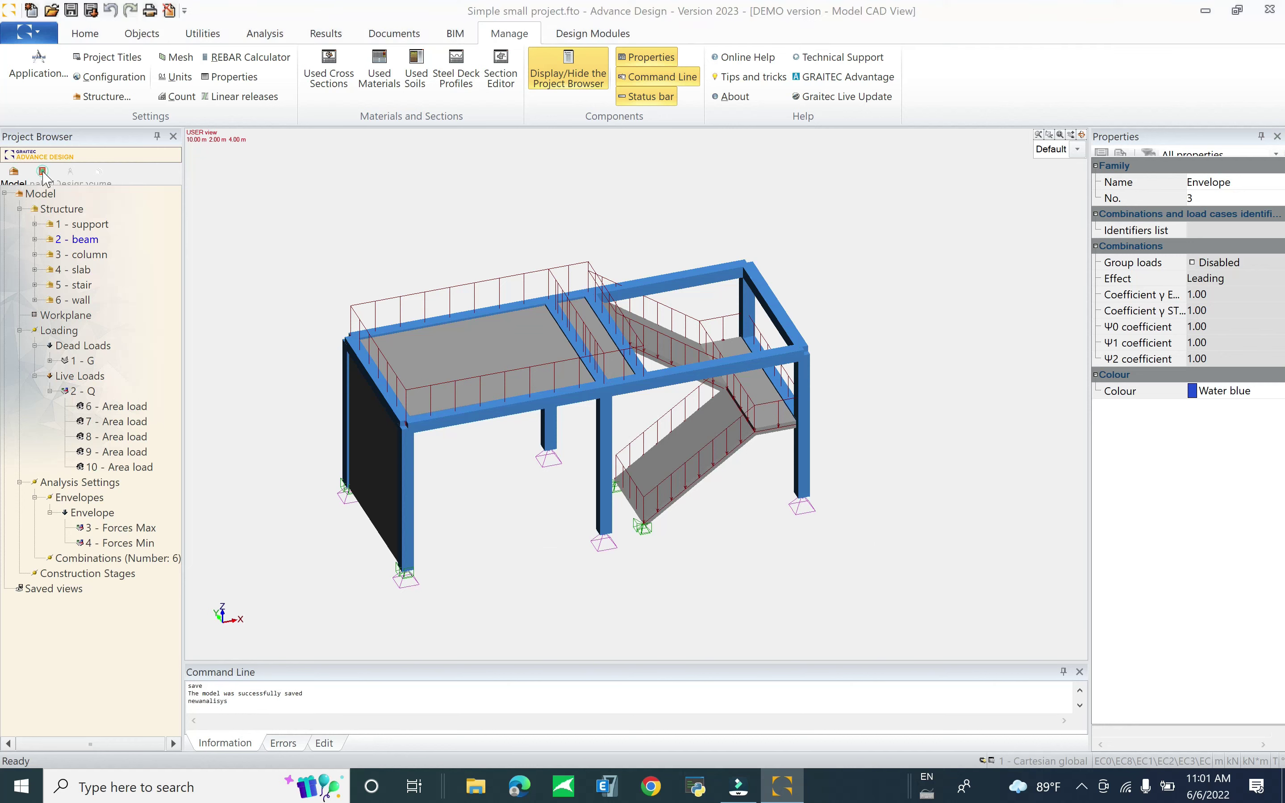
{"action": "left_click", "coordinate": [733, 330]}
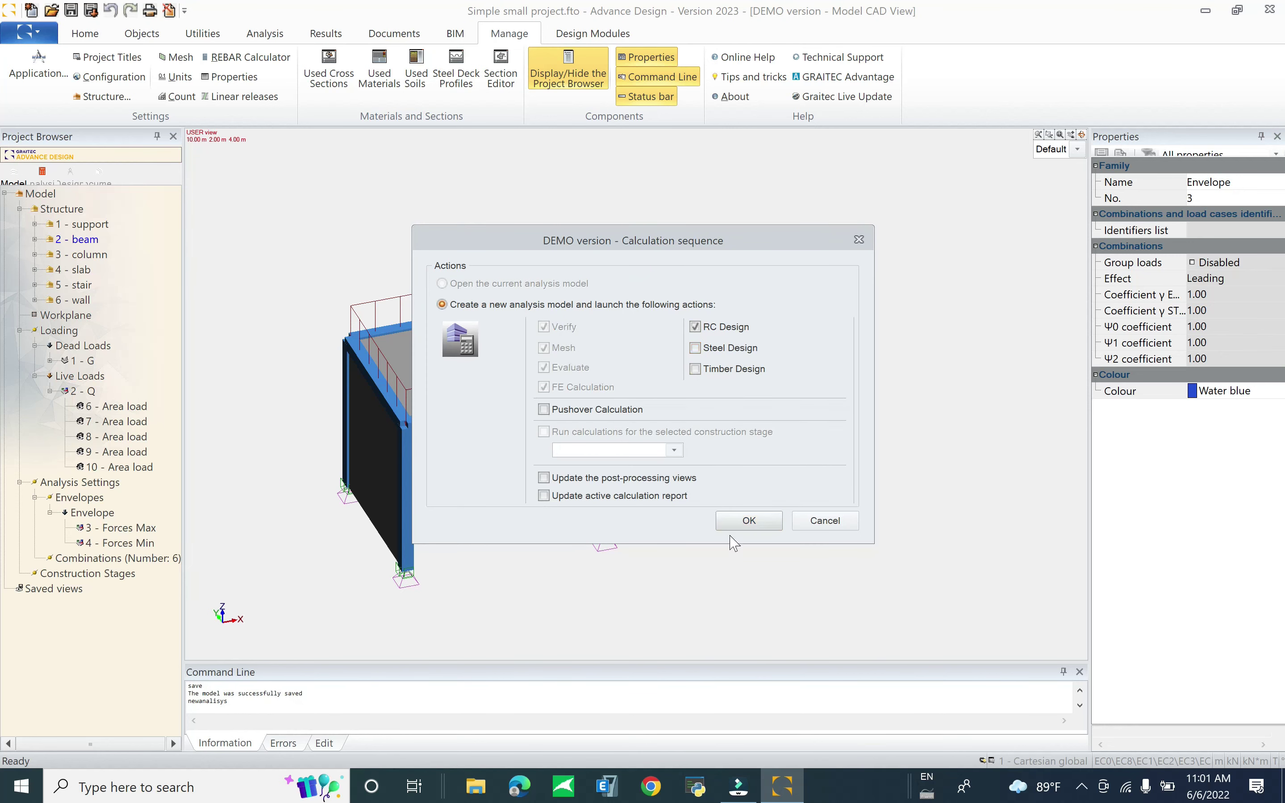
{"action": "left_click", "coordinate": [752, 523]}
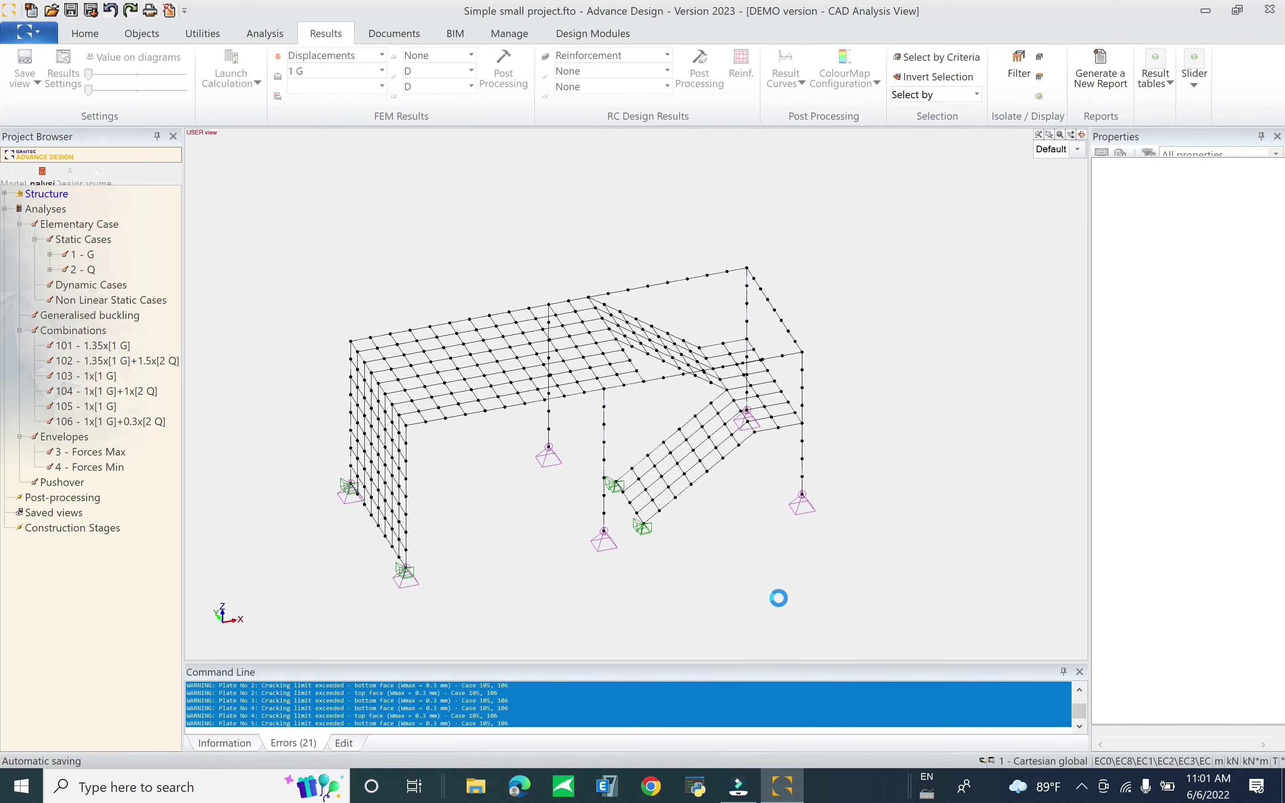
Step: Return to the structural model and set the cross section of all nine beams in the beam system to R30*50
{"action": "left_click", "coordinate": [14, 172]}
{"action": "middle_click_drag", "start_coordinate": [468, 536], "coordinate": [533, 459]}
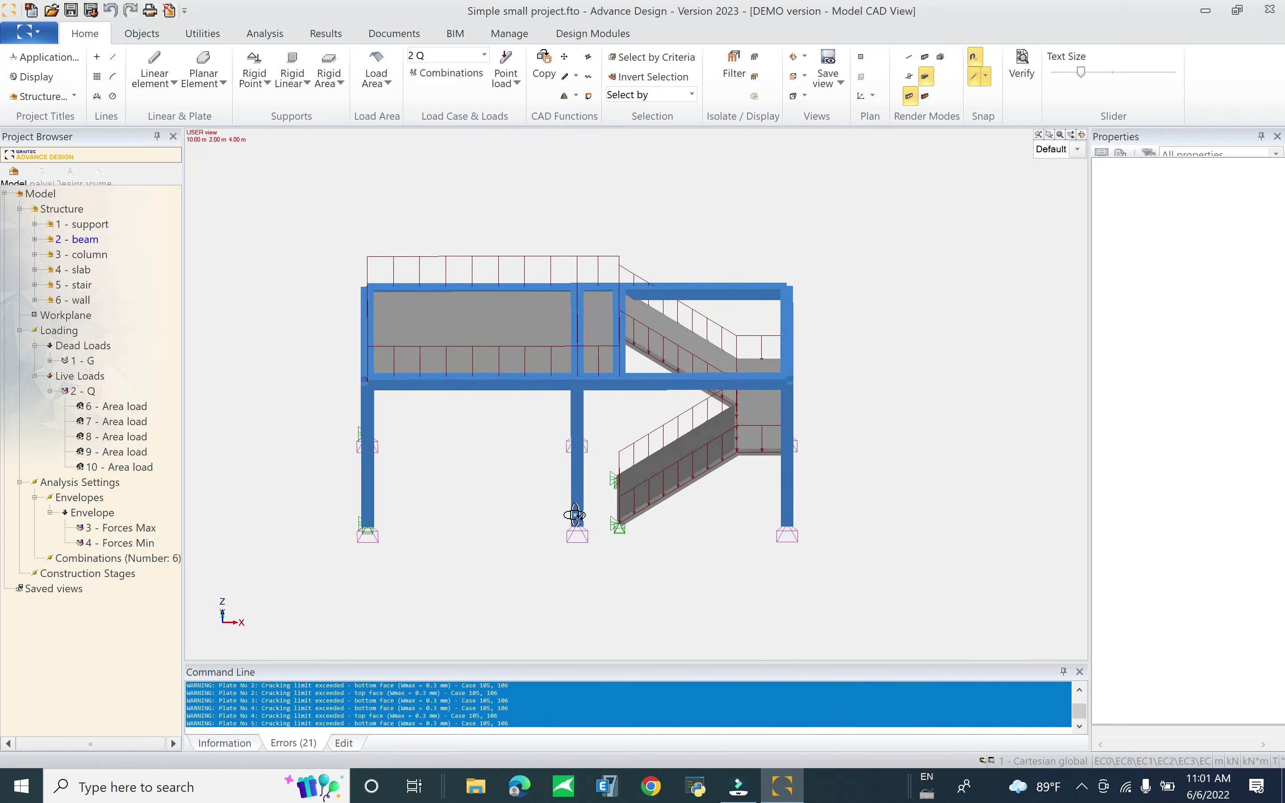
{"action": "left_click", "coordinate": [744, 293]}
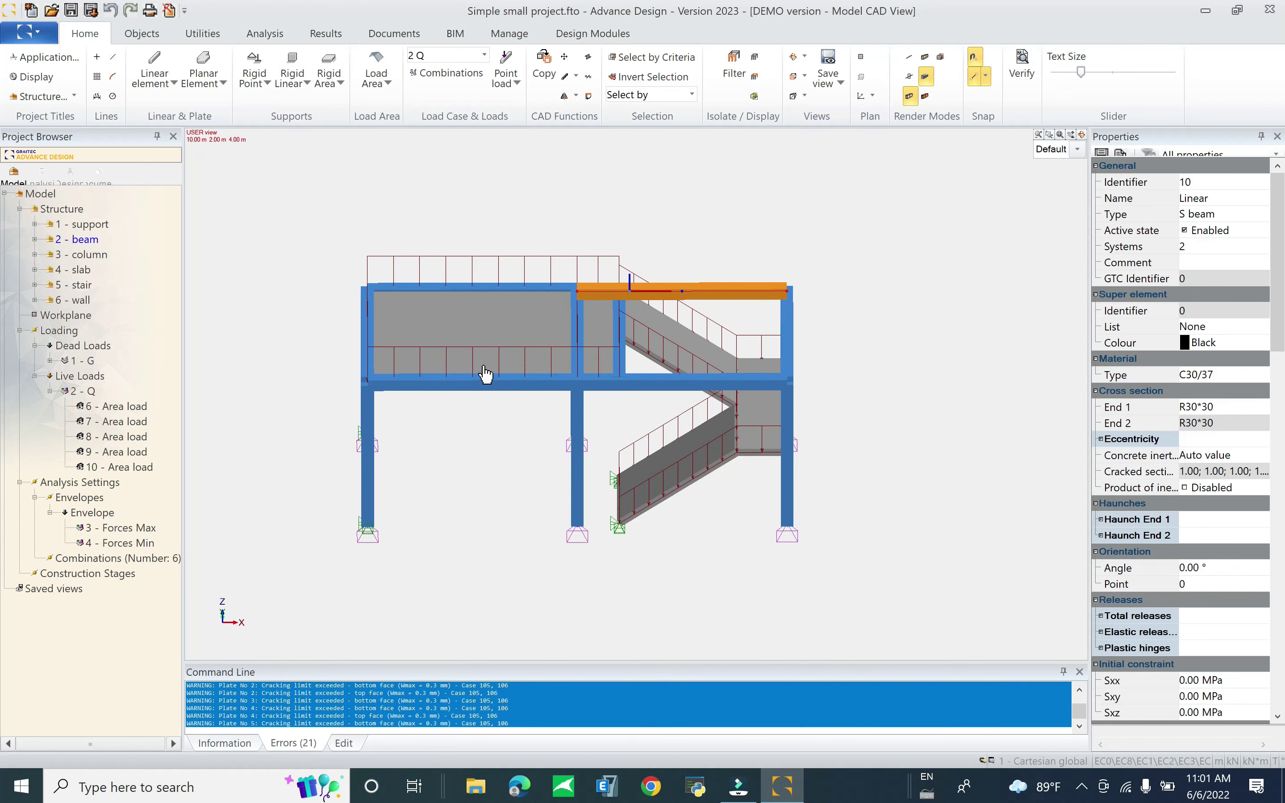
{"action": "key", "text": "Escape"}
{"action": "double_click", "coordinate": [47, 240]}
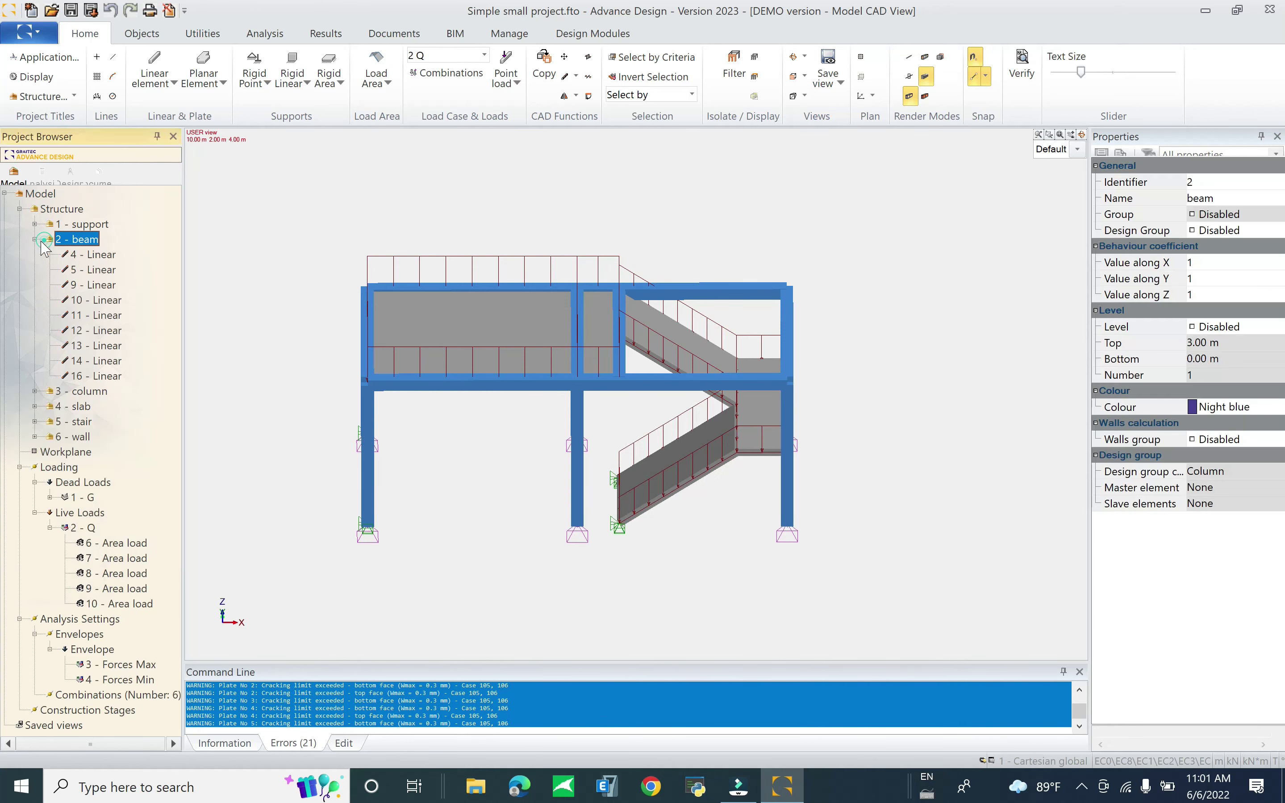
{"action": "left_click", "coordinate": [93, 255]}
{"action": "left_click", "coordinate": [96, 376], "text": "shift"}
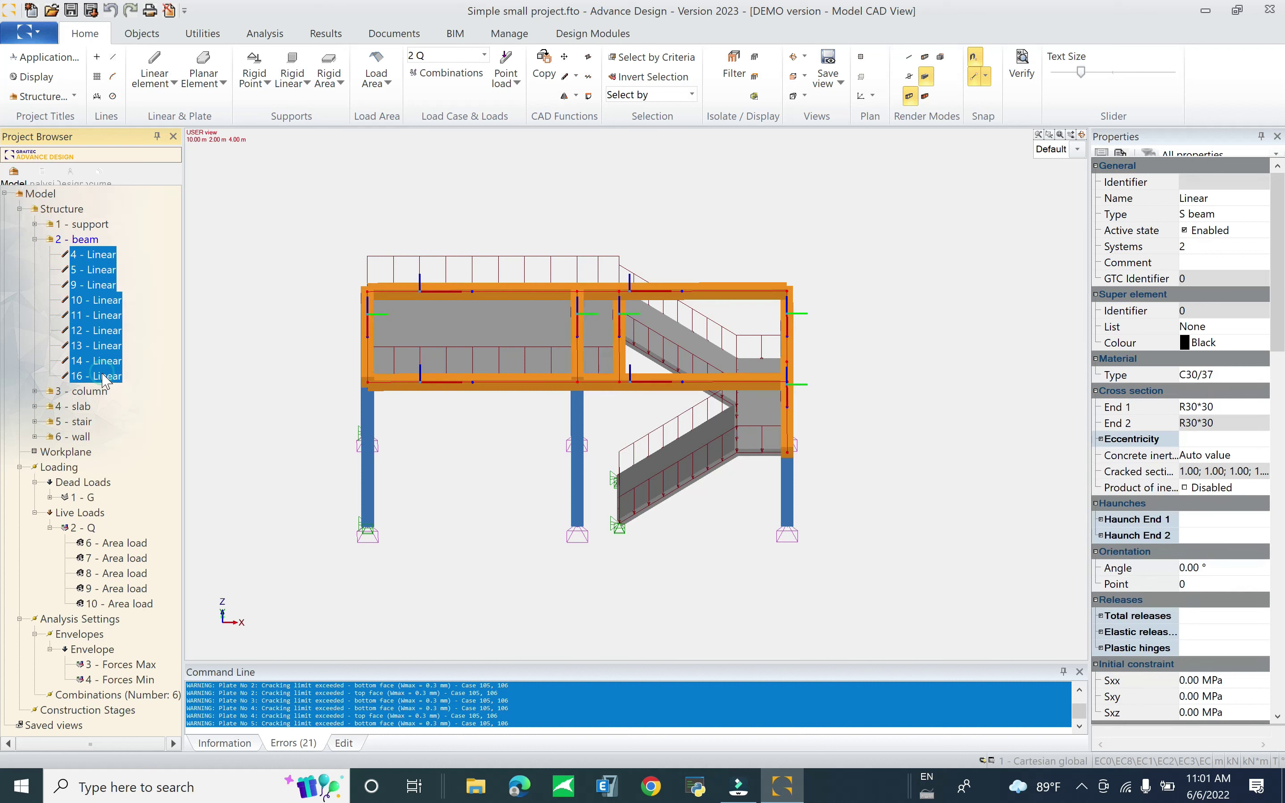
{"action": "left_click", "coordinate": [1226, 407]}
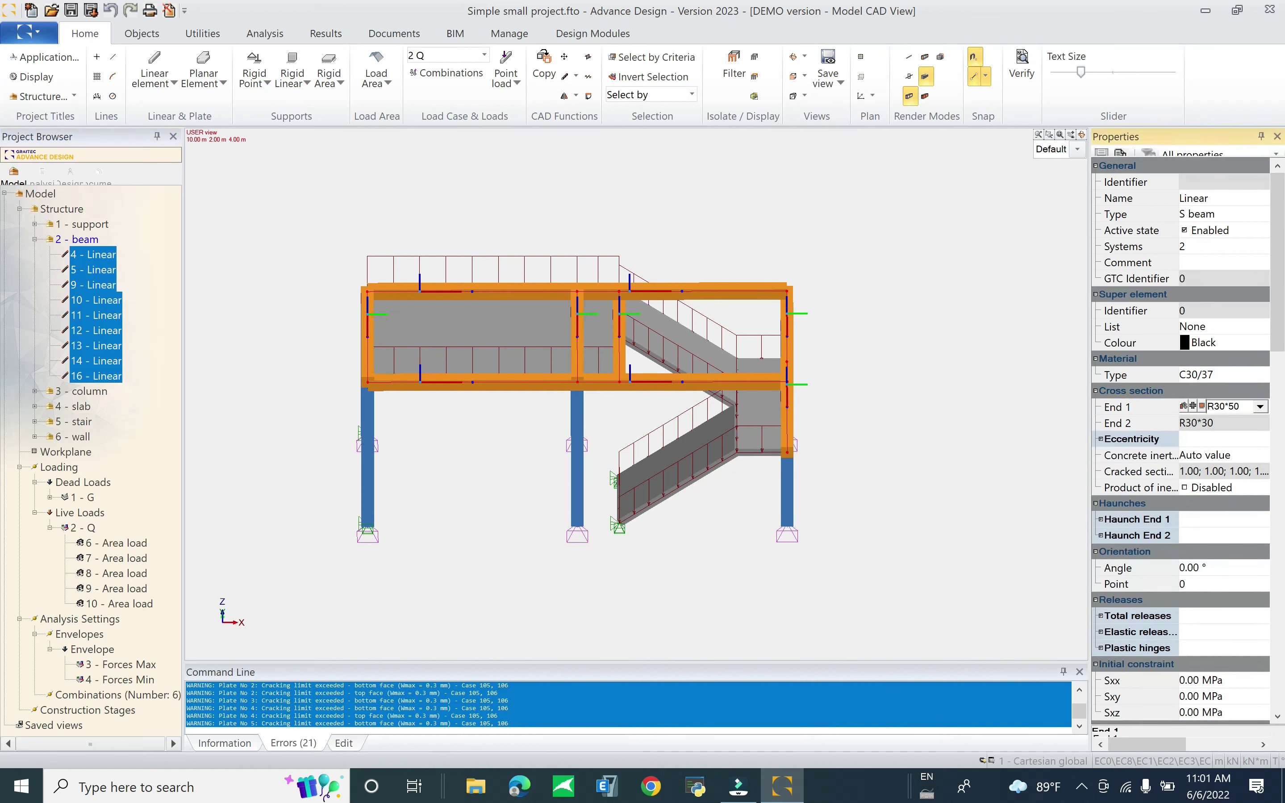
{"action": "key", "text": "Return"}
{"action": "left_click", "coordinate": [926, 516]}
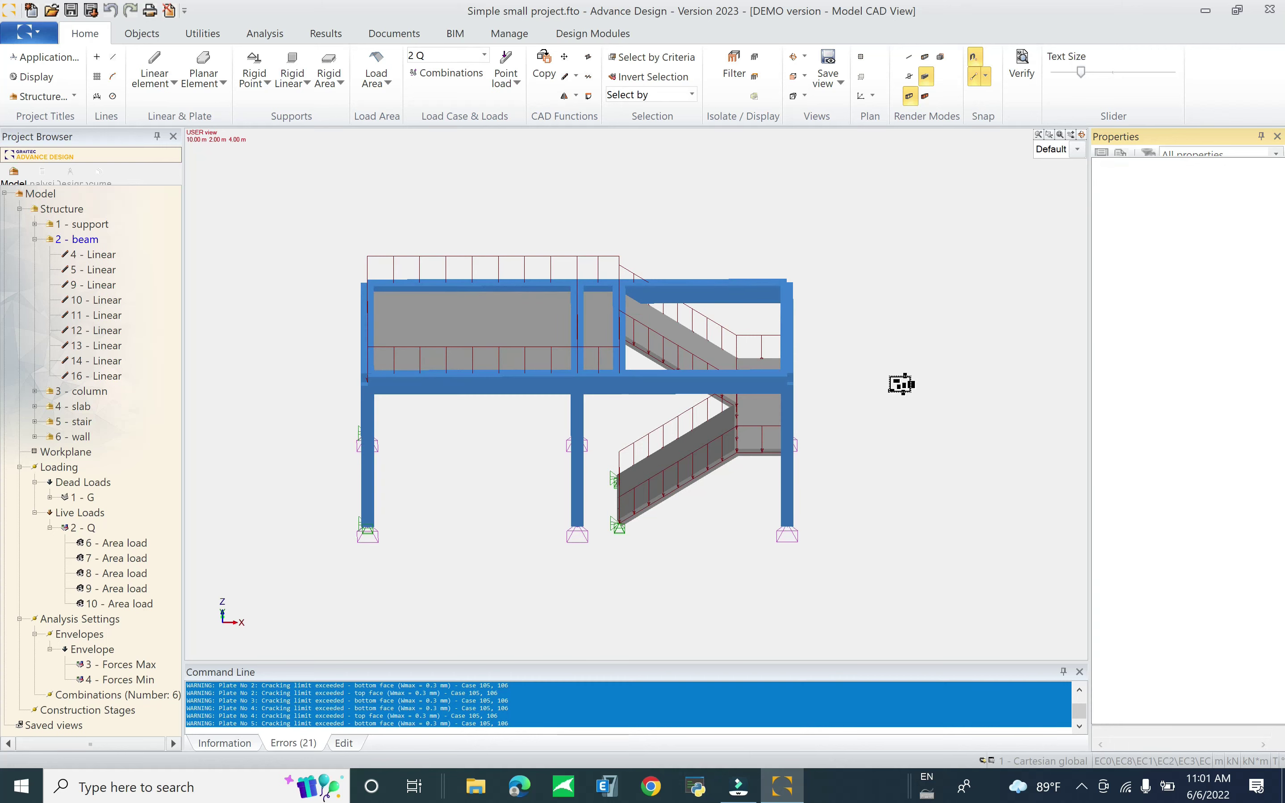
Step: Set the cross section of the short beam at the head of the stair (Linear 16) to R20*40
{"action": "middle_click_drag", "start_coordinate": [671, 398], "coordinate": [701, 340], "text": "shift"}
{"action": "left_click", "coordinate": [636, 328]}
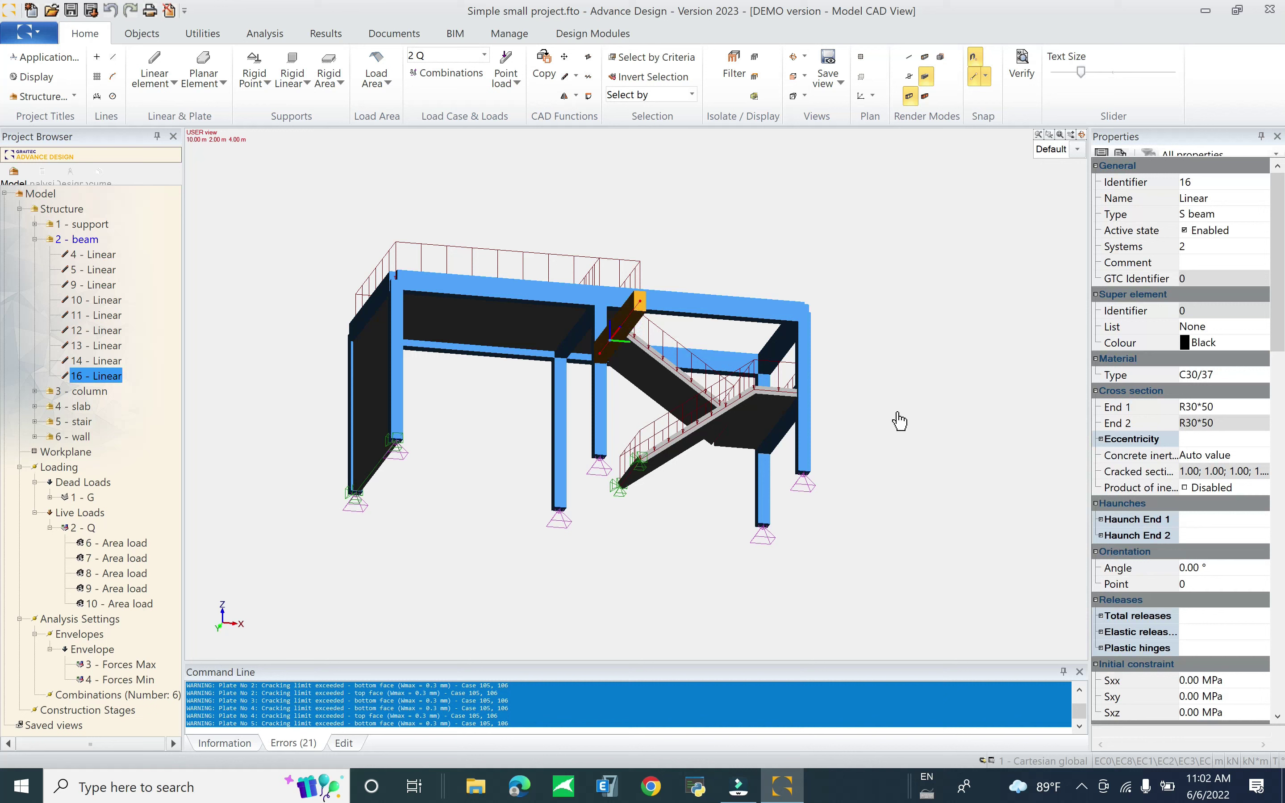
{"action": "left_click", "coordinate": [1211, 406]}
{"action": "left_click", "coordinate": [1220, 407]}
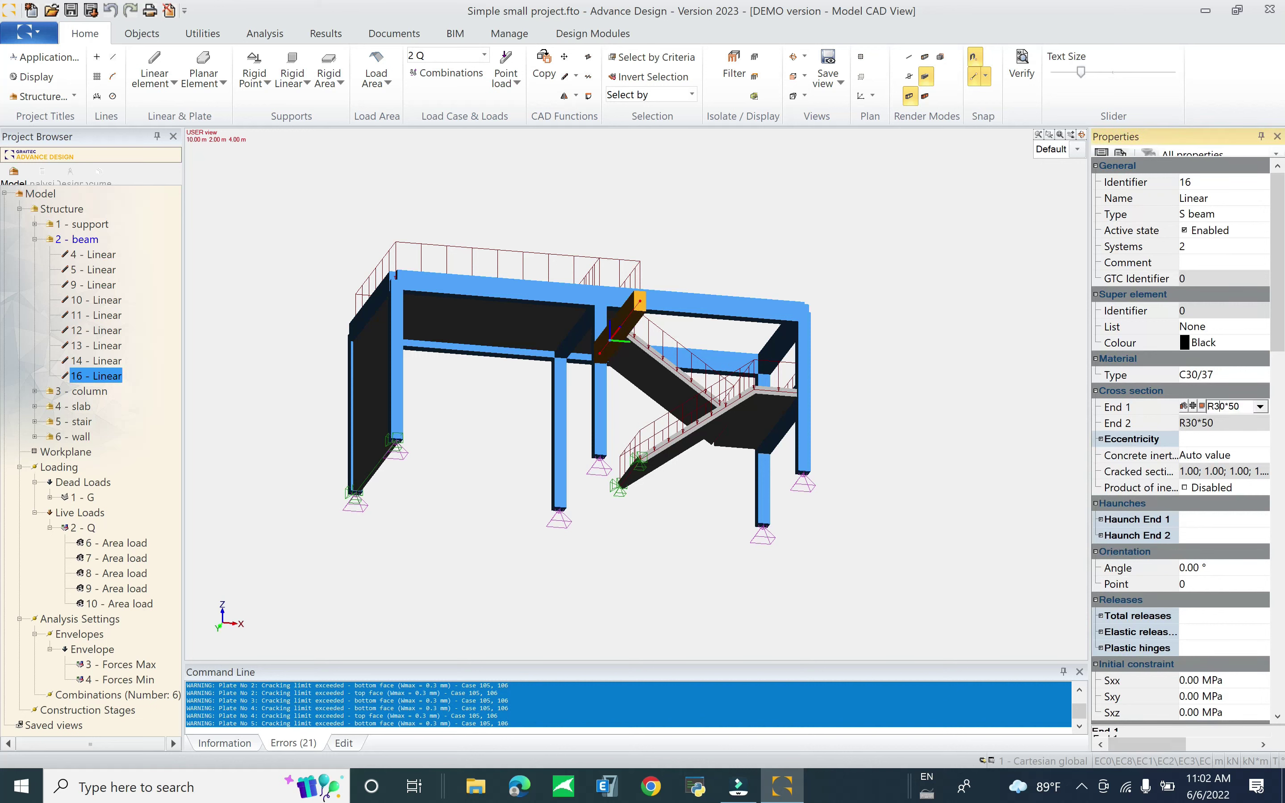
{"action": "type", "text": "2"}
{"action": "key", "text": "Return"}
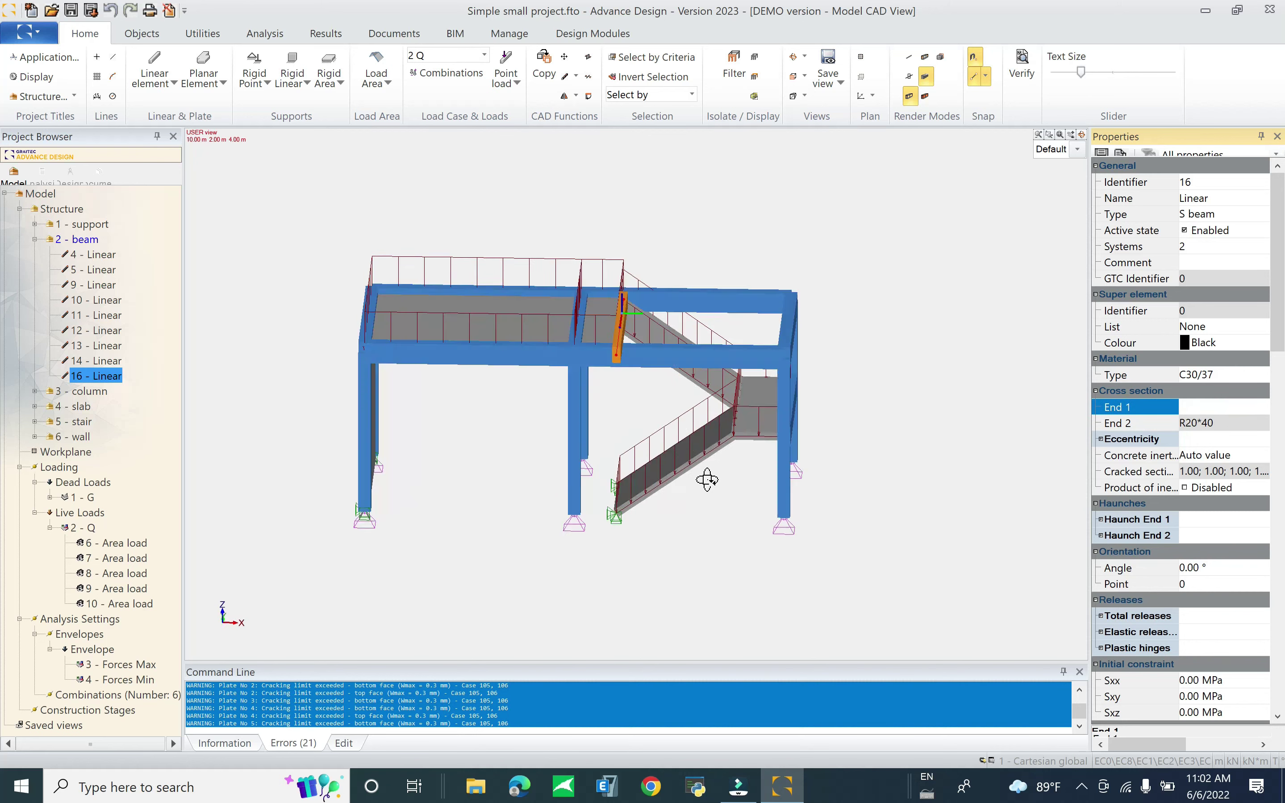
{"action": "middle_click_drag", "start_coordinate": [703, 479], "coordinate": [833, 239]}
{"action": "left_click", "coordinate": [834, 239]}
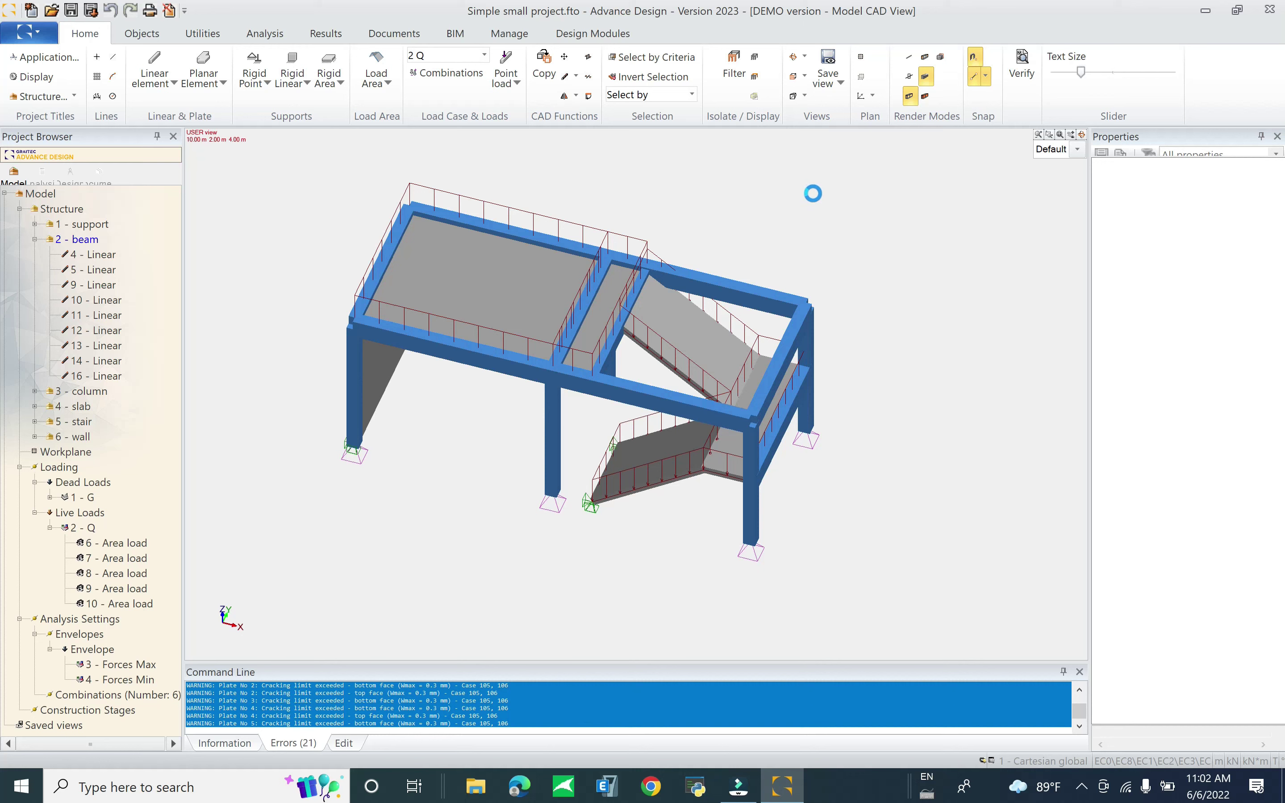
Step: Create a new analysis model from the revised beams and rerun the calculation with RC Design
{"action": "left_click", "coordinate": [42, 175]}
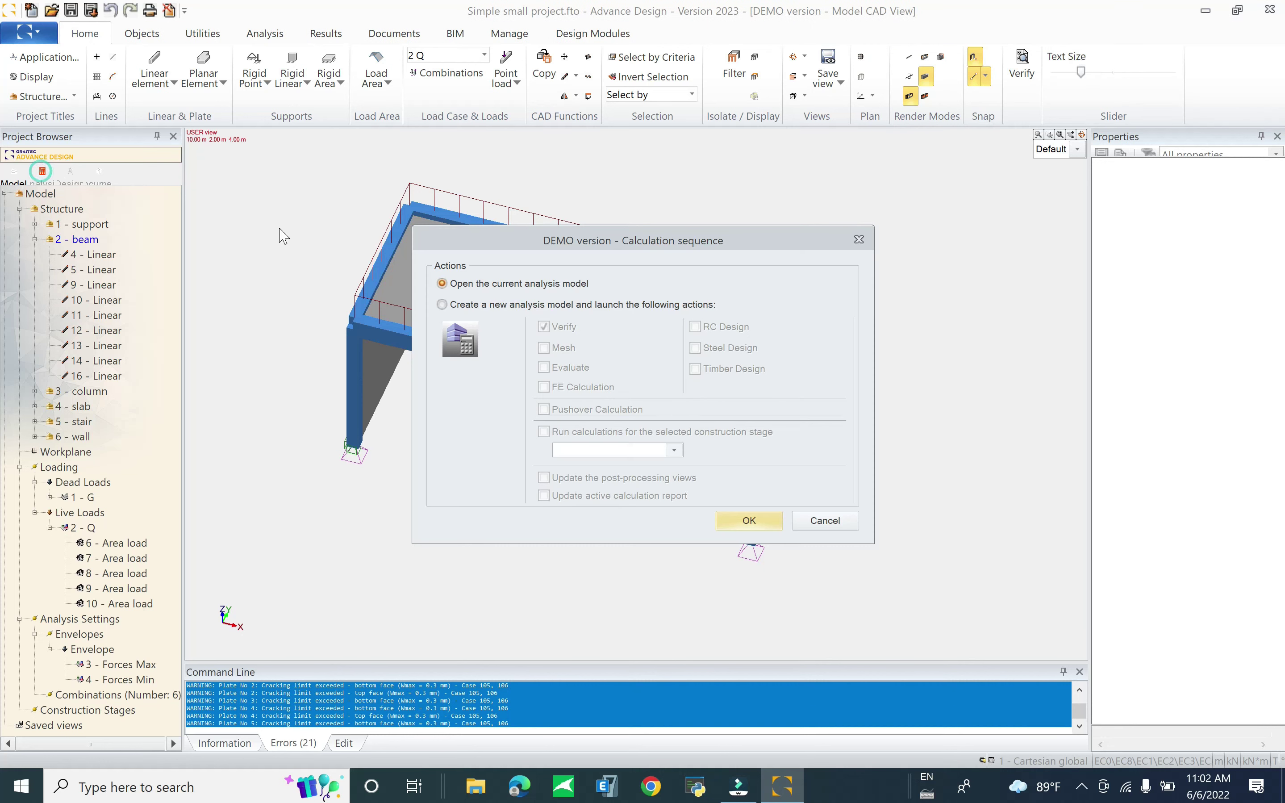
{"action": "left_click", "coordinate": [567, 307]}
{"action": "left_click", "coordinate": [707, 327]}
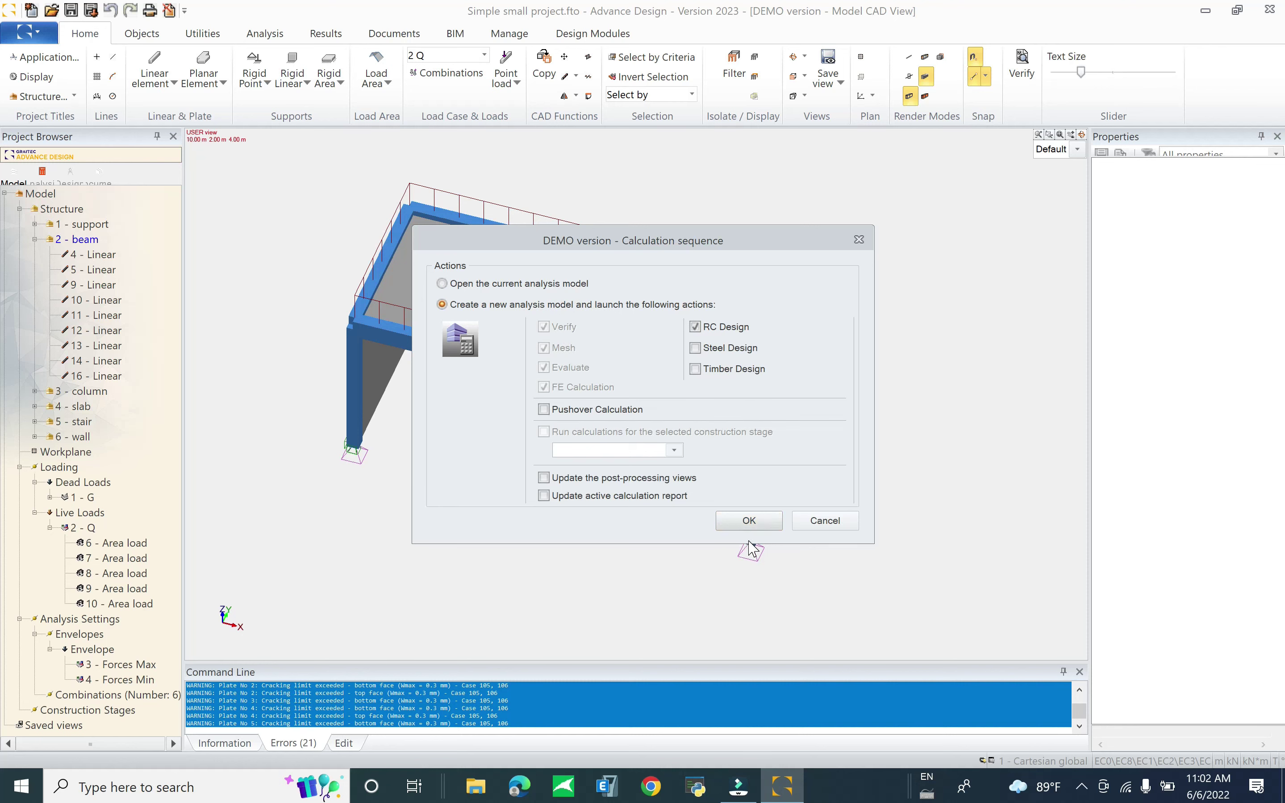
{"action": "left_click", "coordinate": [748, 520]}
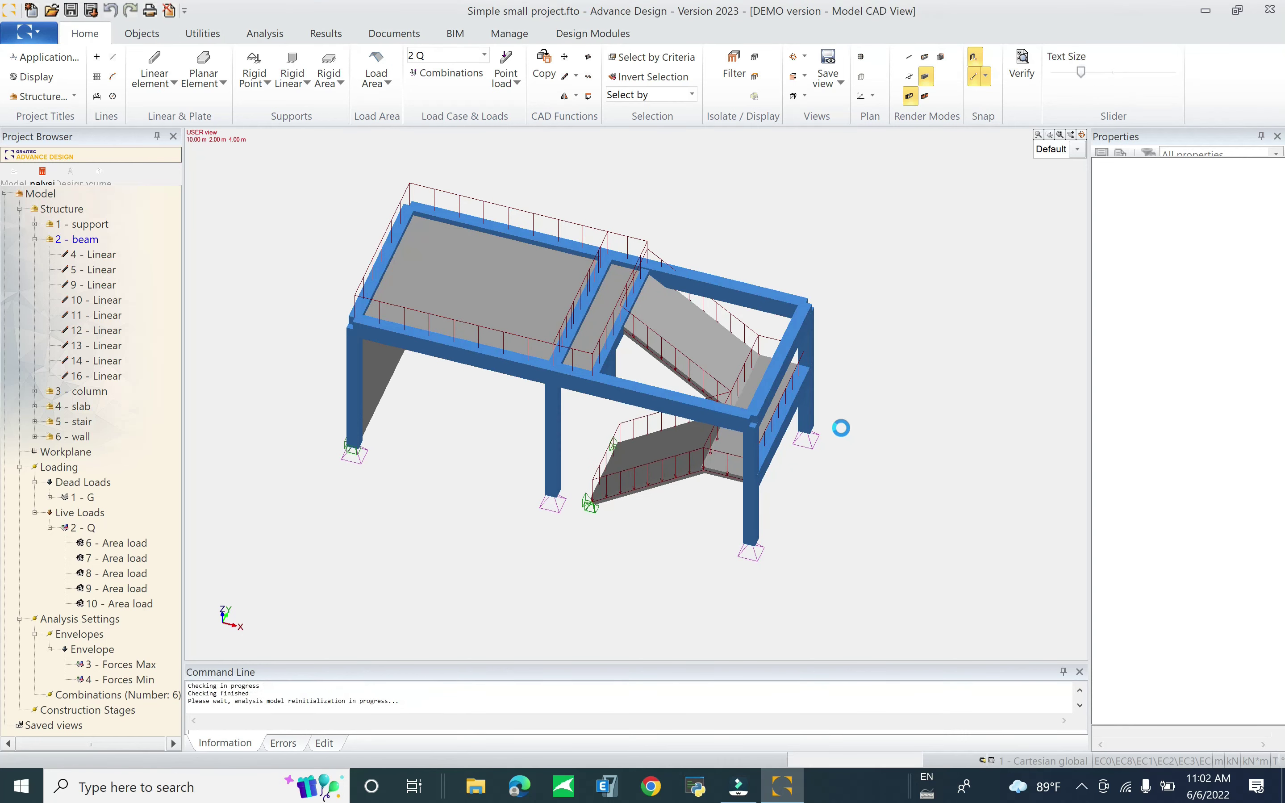
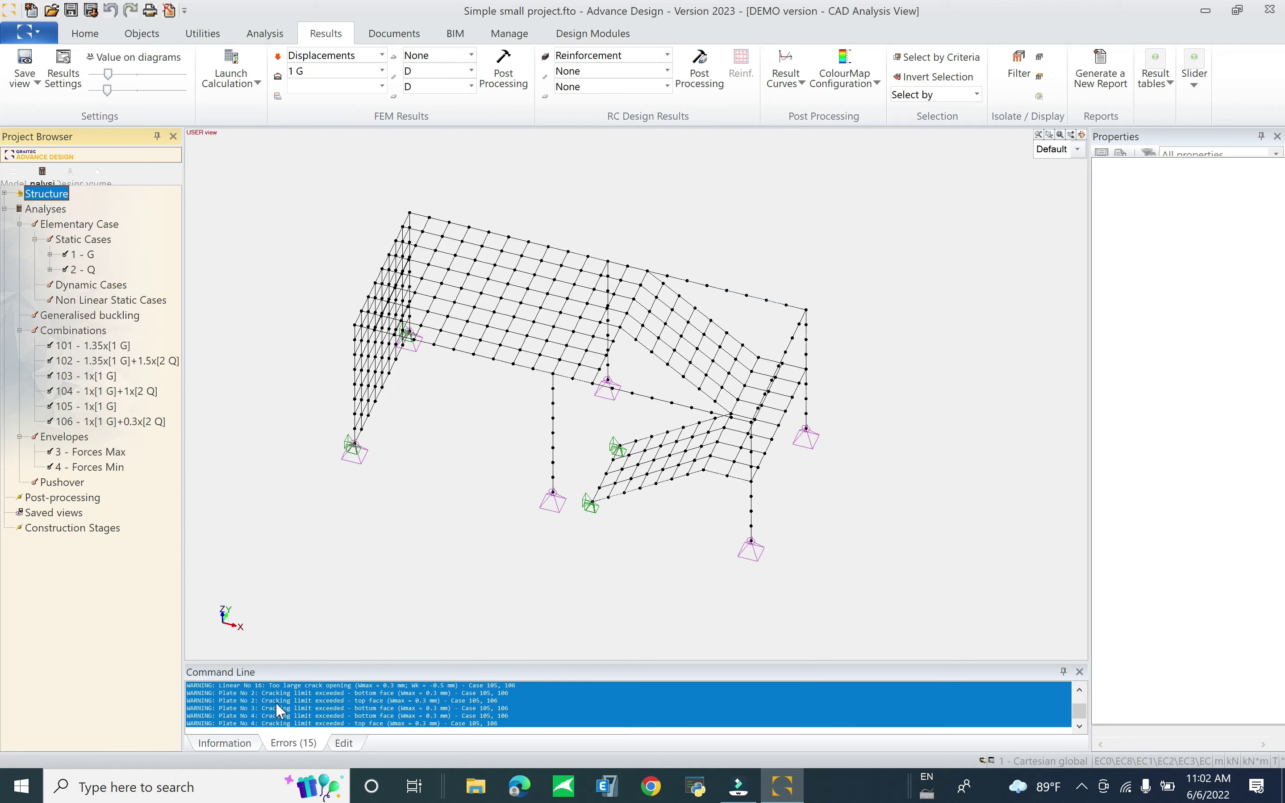
Step: Display the total displacements D of the whole structure for combination 104 1x[1 G]+1x[2 Q]
{"action": "middle_click_drag", "start_coordinate": [364, 602], "coordinate": [487, 587], "text": "shift"}
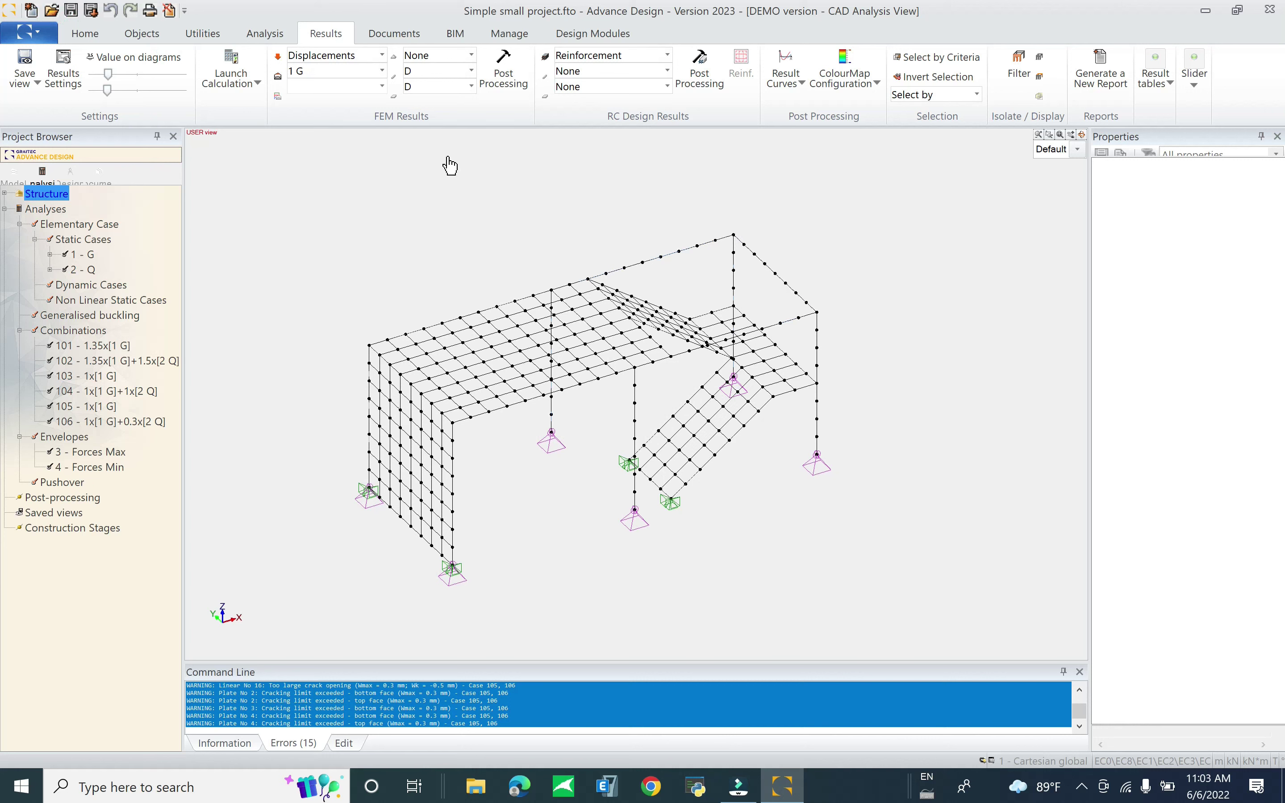
{"action": "left_click", "coordinate": [346, 55]}
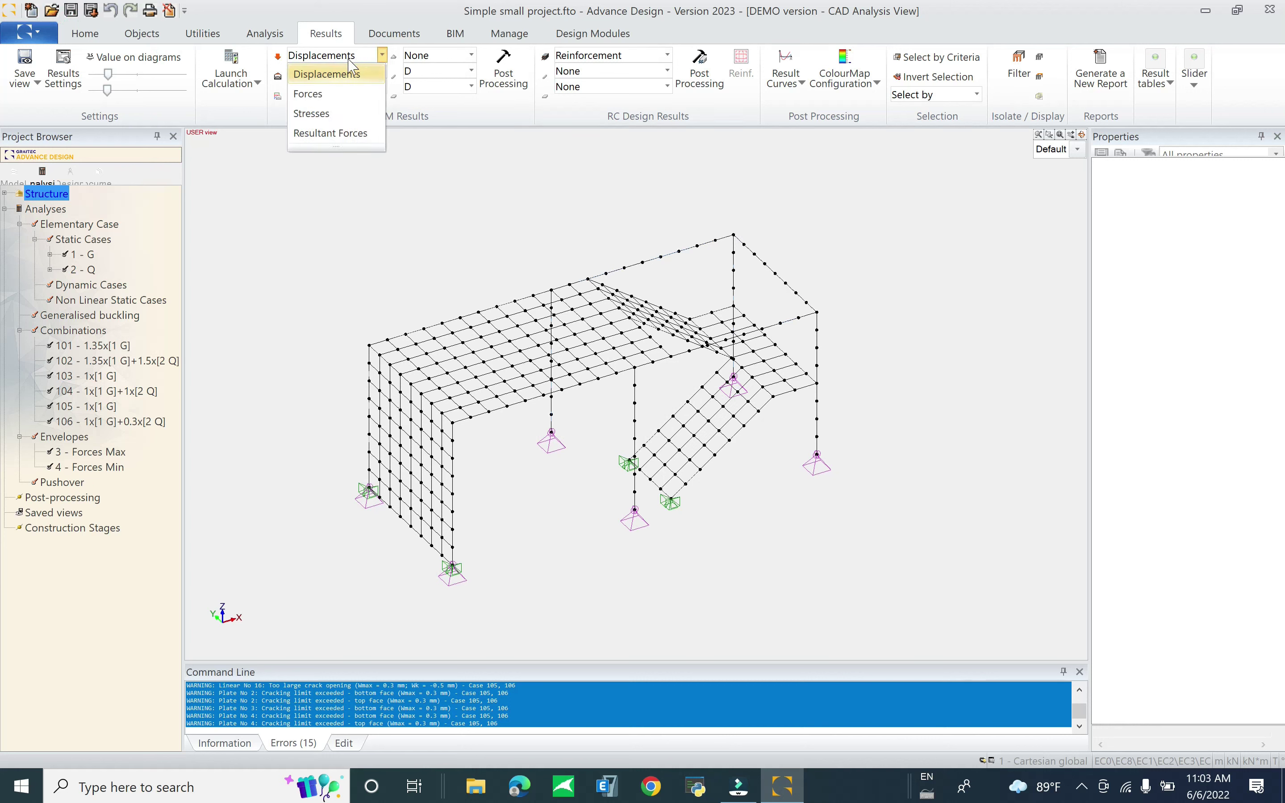
{"action": "left_click", "coordinate": [342, 75]}
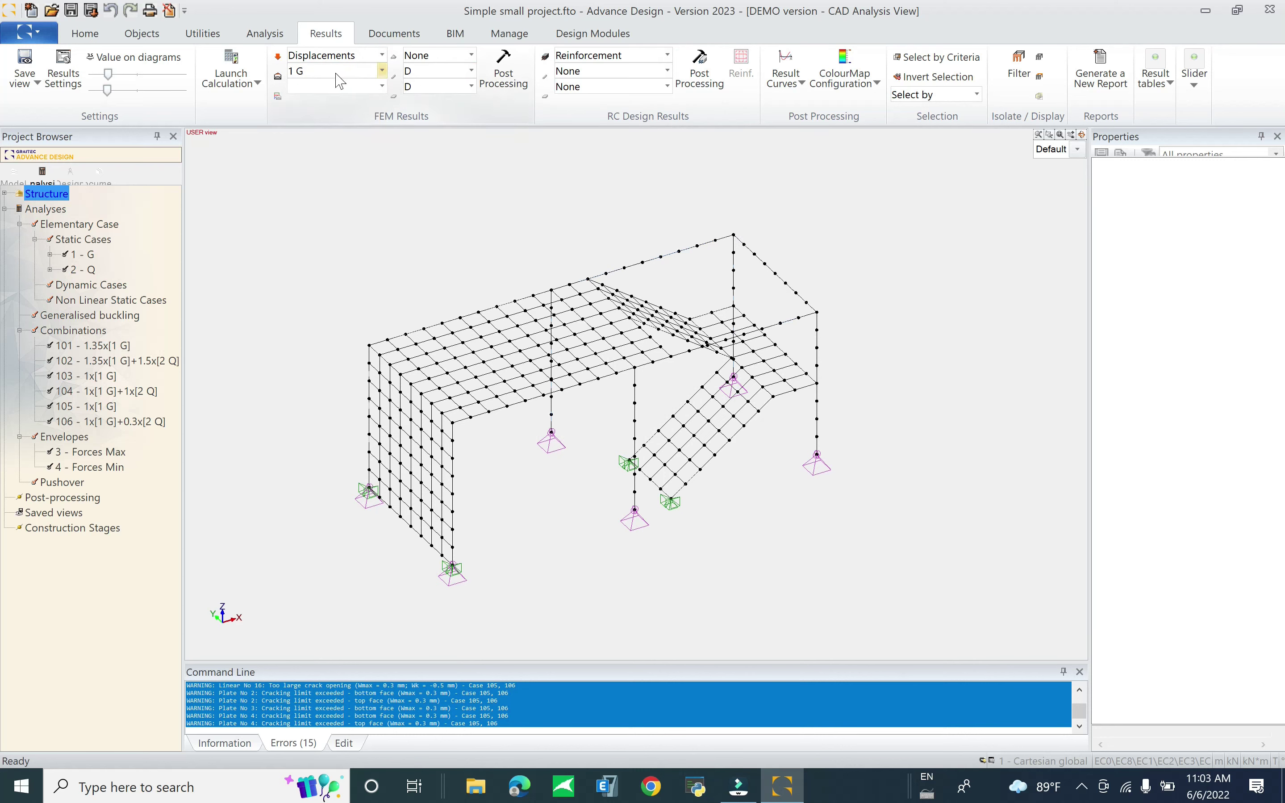
{"action": "left_click", "coordinate": [381, 70]}
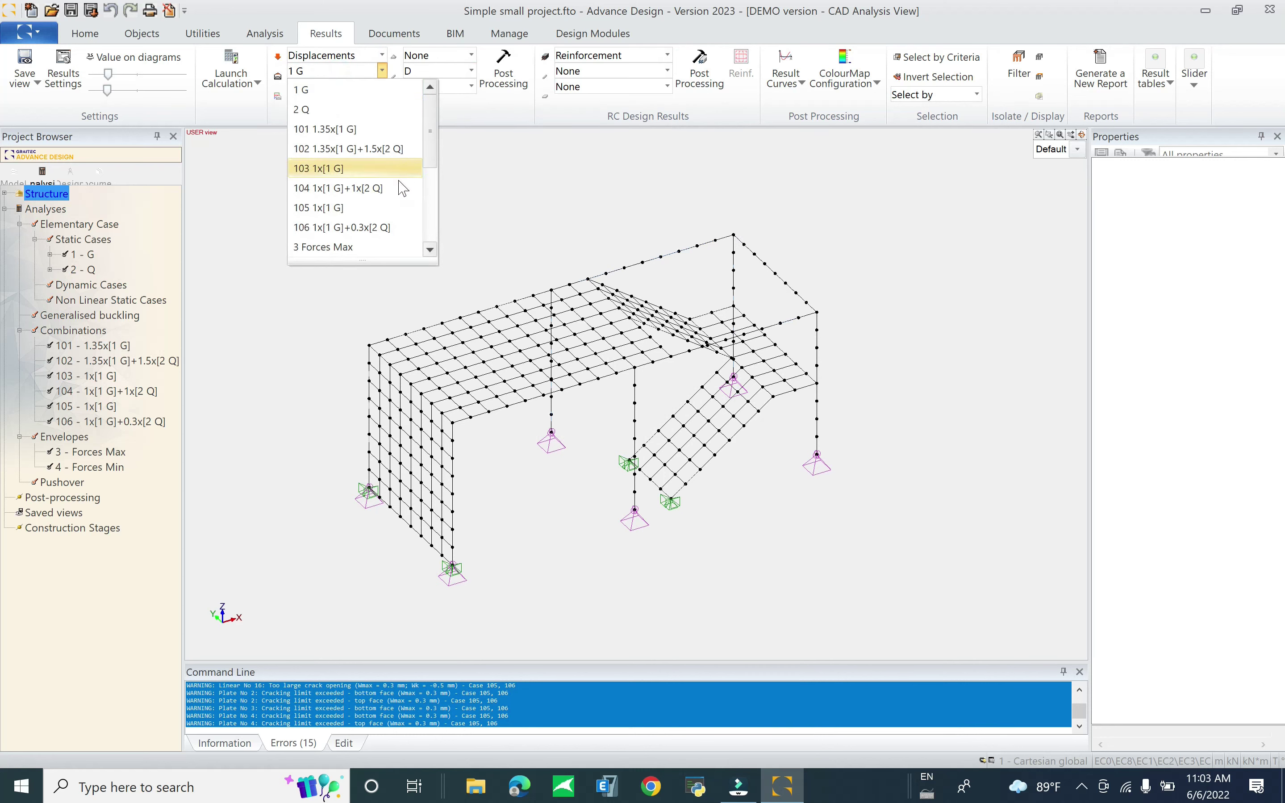
{"action": "left_click", "coordinate": [382, 188]}
{"action": "left_click", "coordinate": [505, 57]}
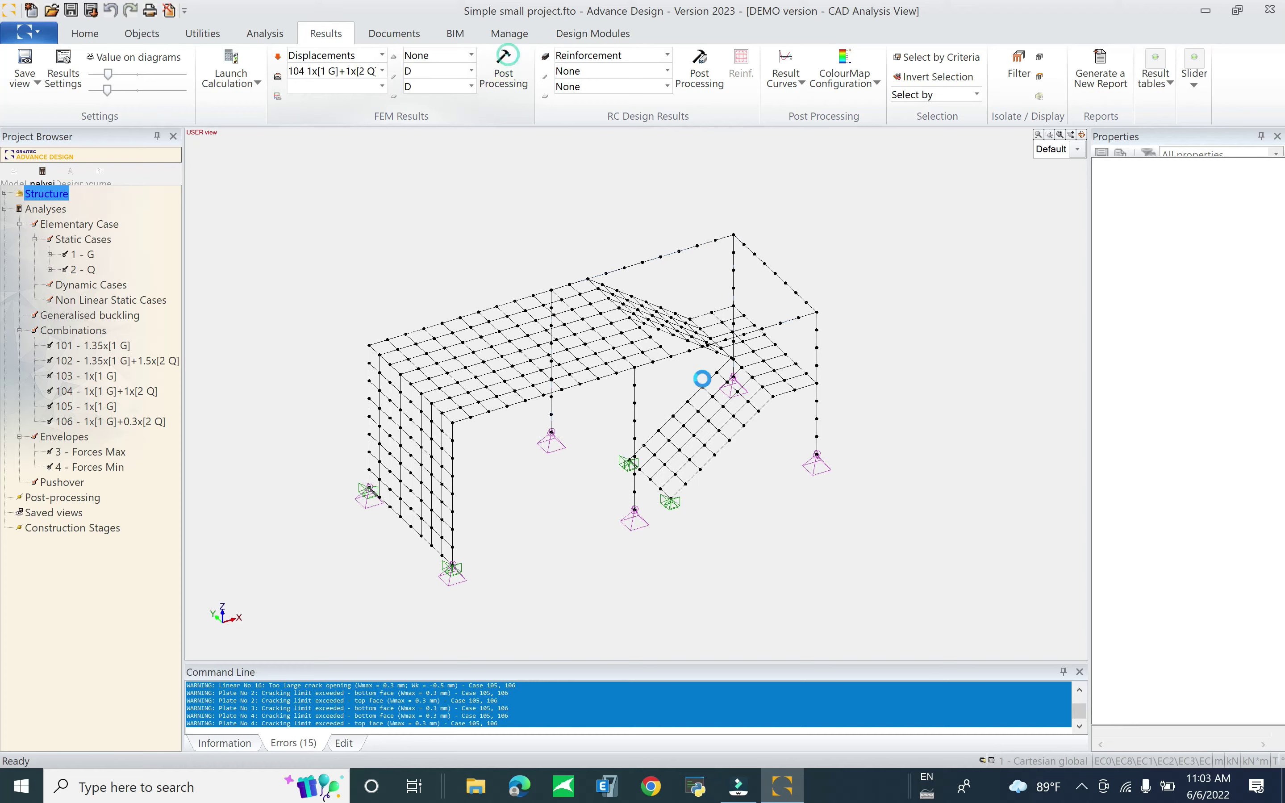
{"action": "middle_click_drag", "start_coordinate": [880, 439], "coordinate": [724, 340], "text": "shift"}
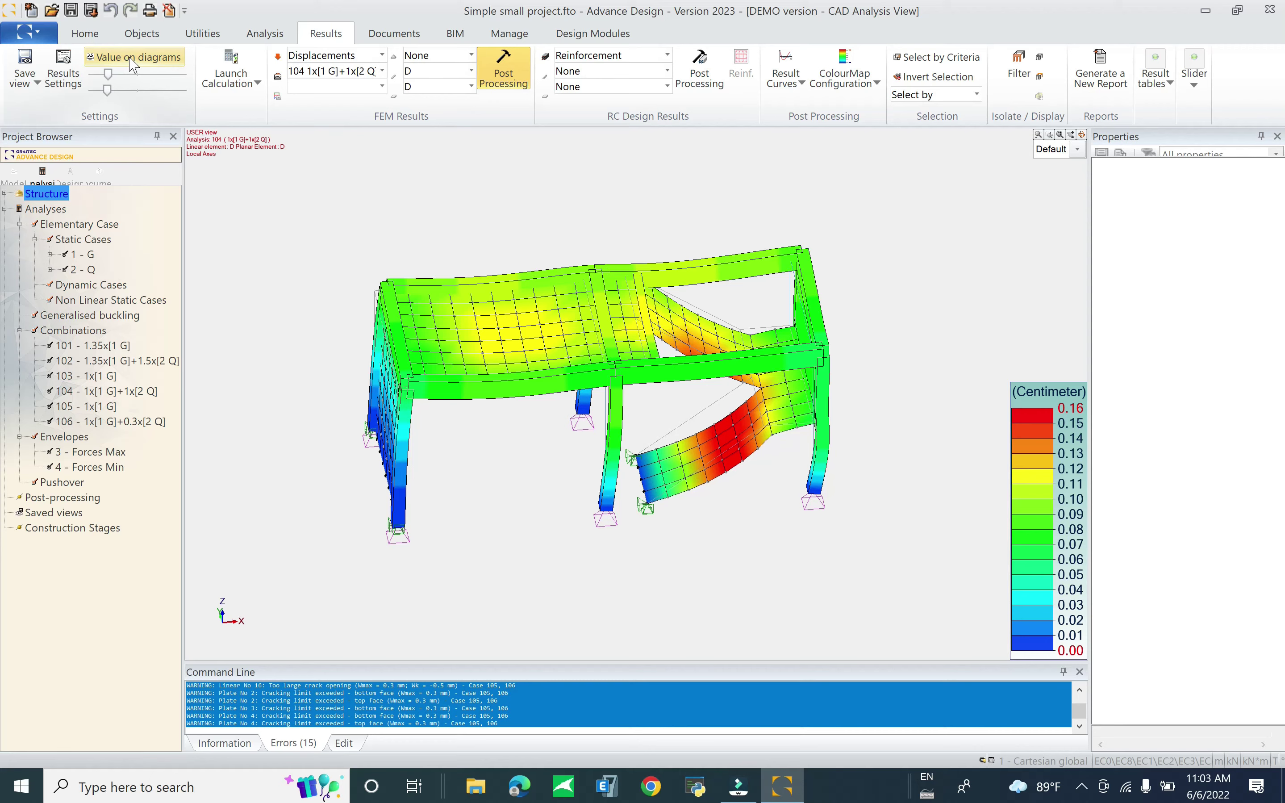
Step: Show values on the diagrams and examine the deformed stair, columns and beams up close
{"action": "left_click", "coordinate": [141, 60]}
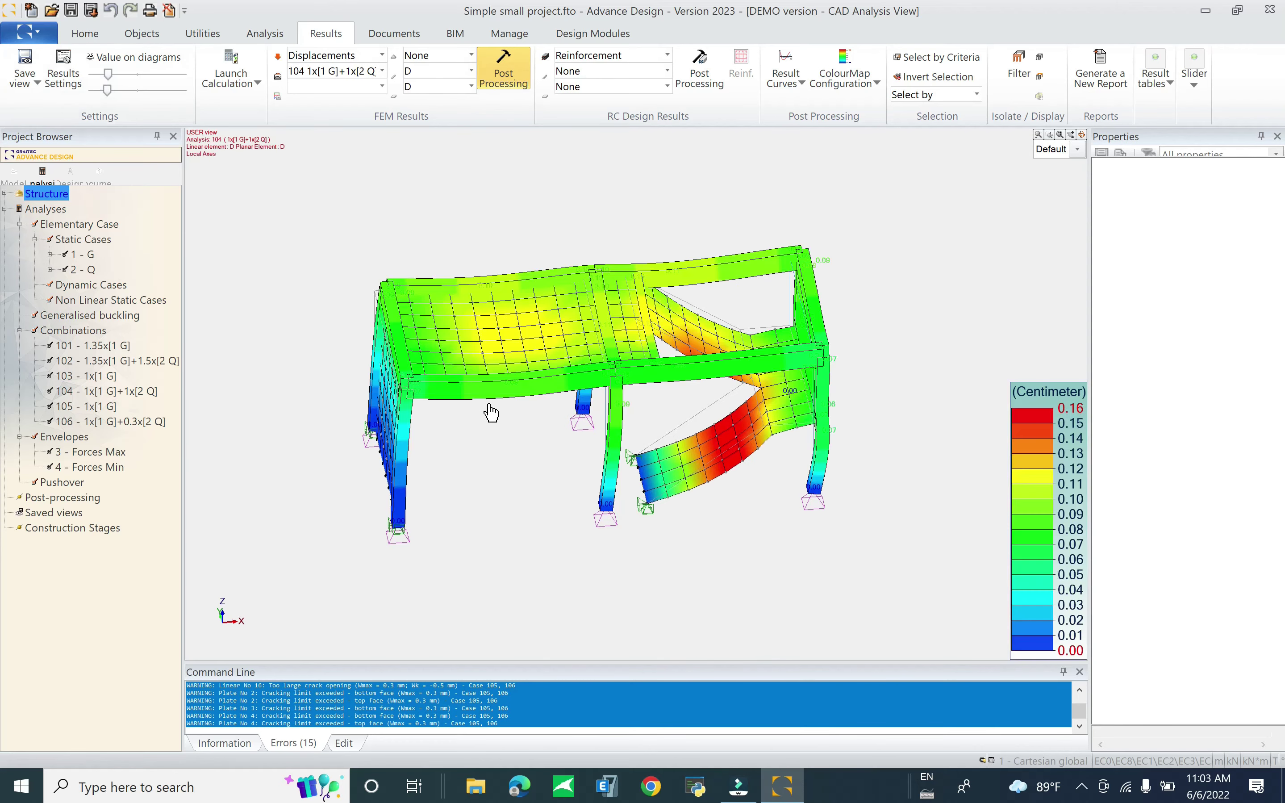
{"action": "scroll", "coordinate": [547, 424], "scroll_direction": "up", "scroll_amount": 2}
{"action": "scroll", "coordinate": [486, 278], "scroll_direction": "up", "scroll_amount": 2}
{"action": "middle_click_drag", "start_coordinate": [883, 493], "coordinate": [794, 430]}
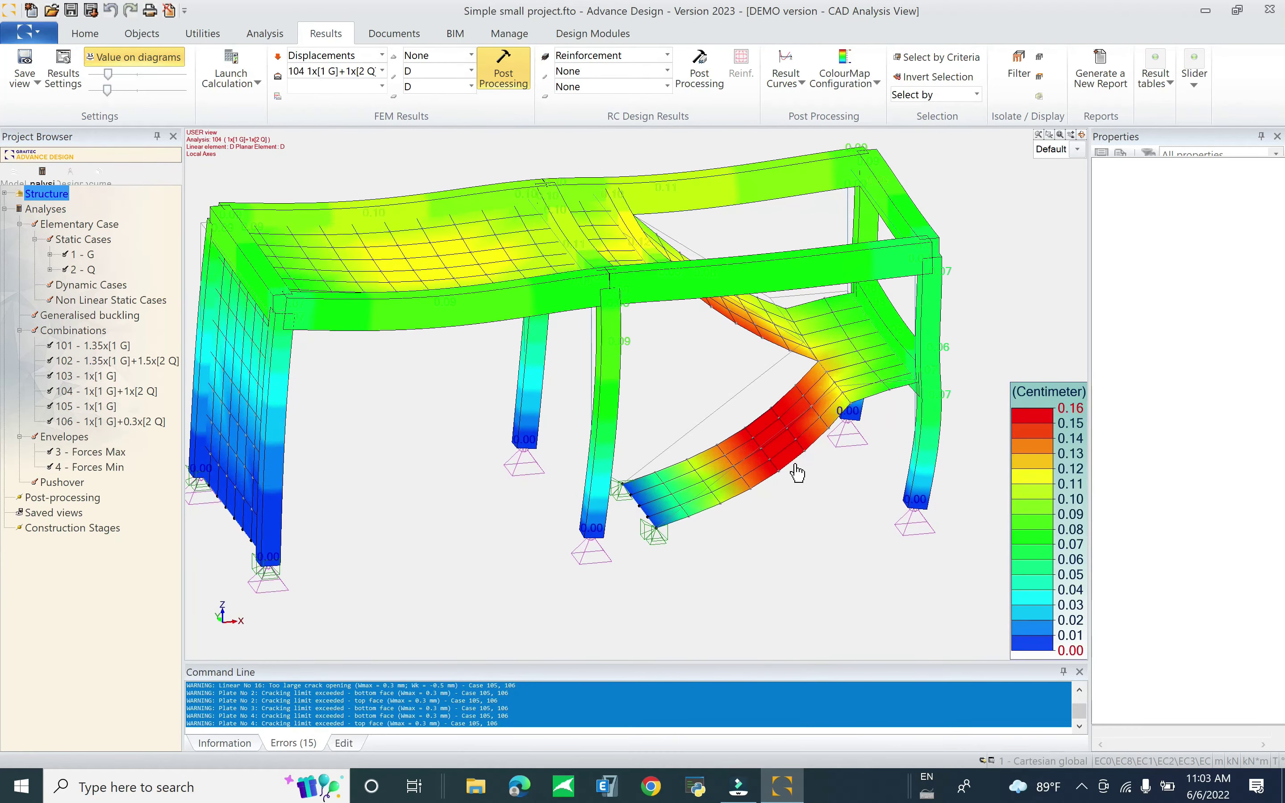
{"action": "scroll", "coordinate": [898, 351], "scroll_direction": "up", "scroll_amount": 4}
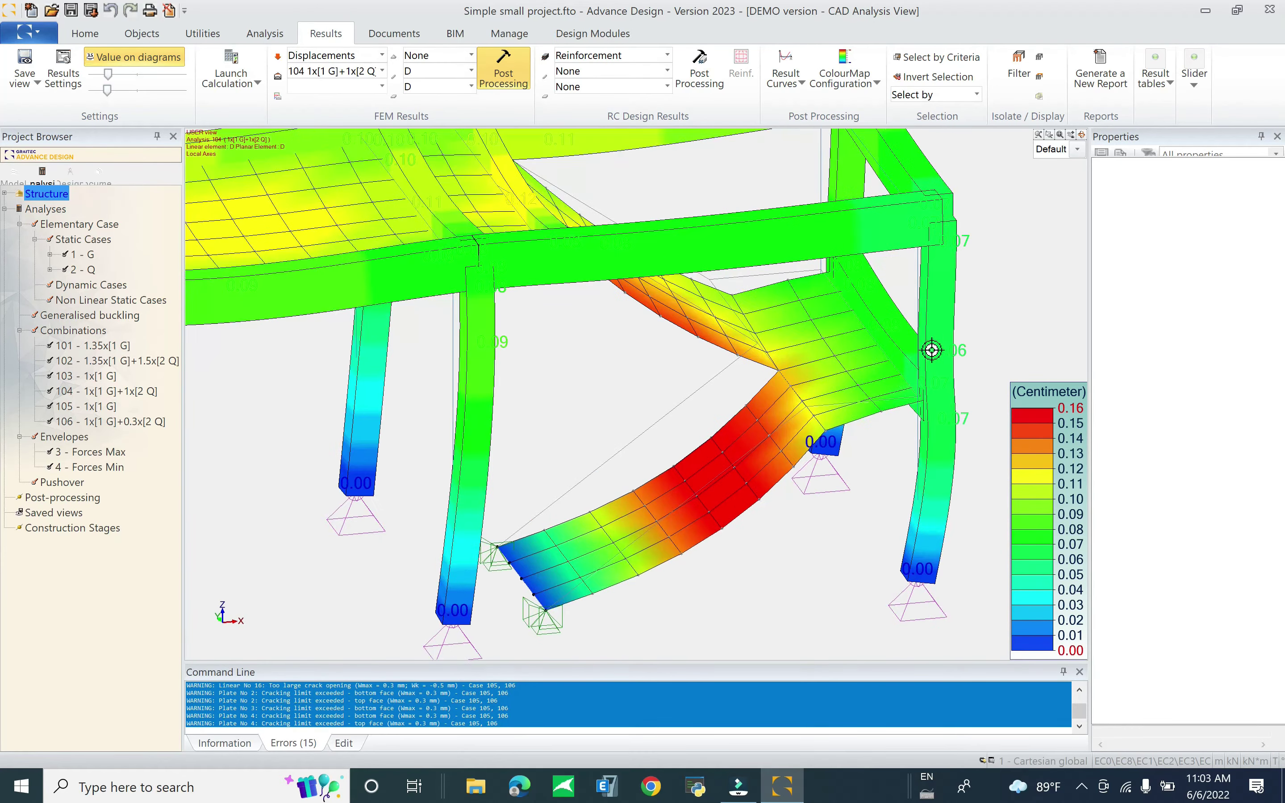
{"action": "middle_click_drag", "start_coordinate": [875, 350], "coordinate": [734, 335], "text": "shift"}
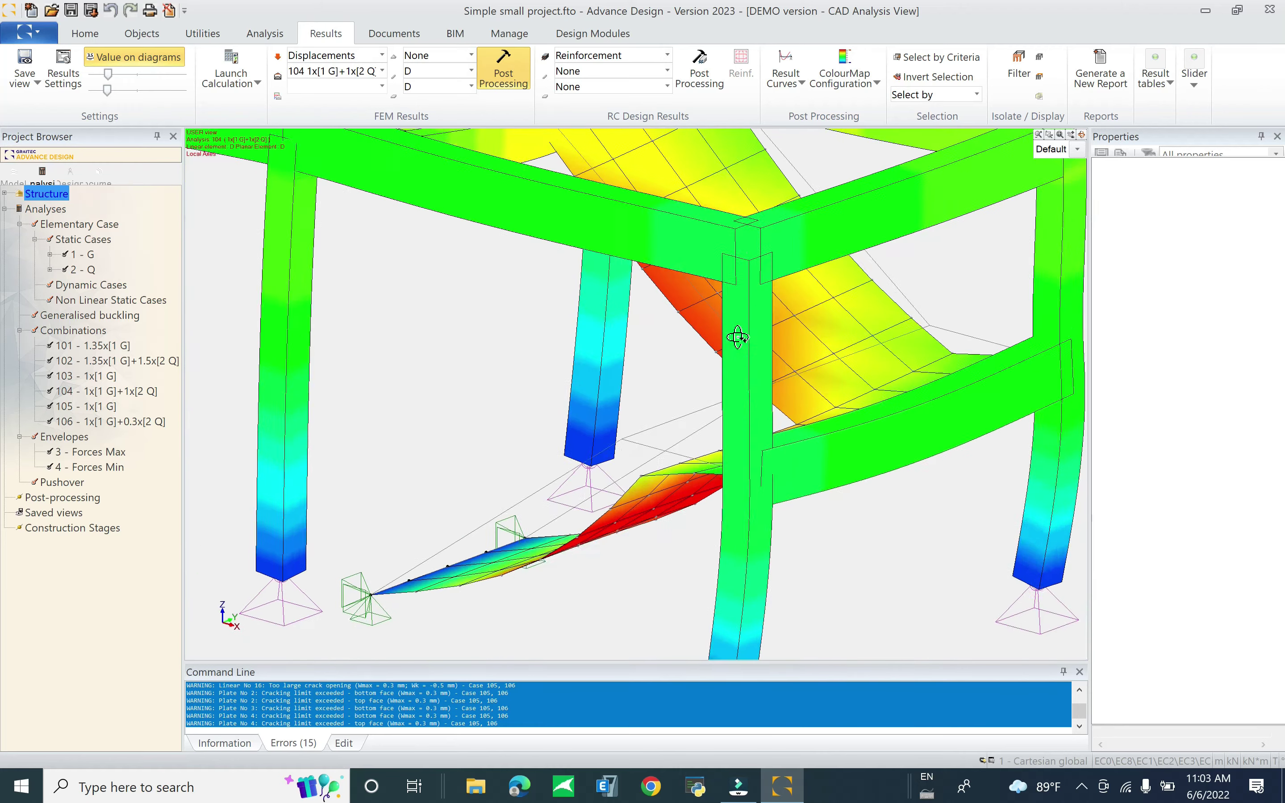
{"action": "middle_click_drag", "start_coordinate": [491, 286], "coordinate": [966, 567], "text": "shift"}
{"action": "middle_click_drag", "start_coordinate": [573, 372], "coordinate": [626, 353], "text": "shift"}
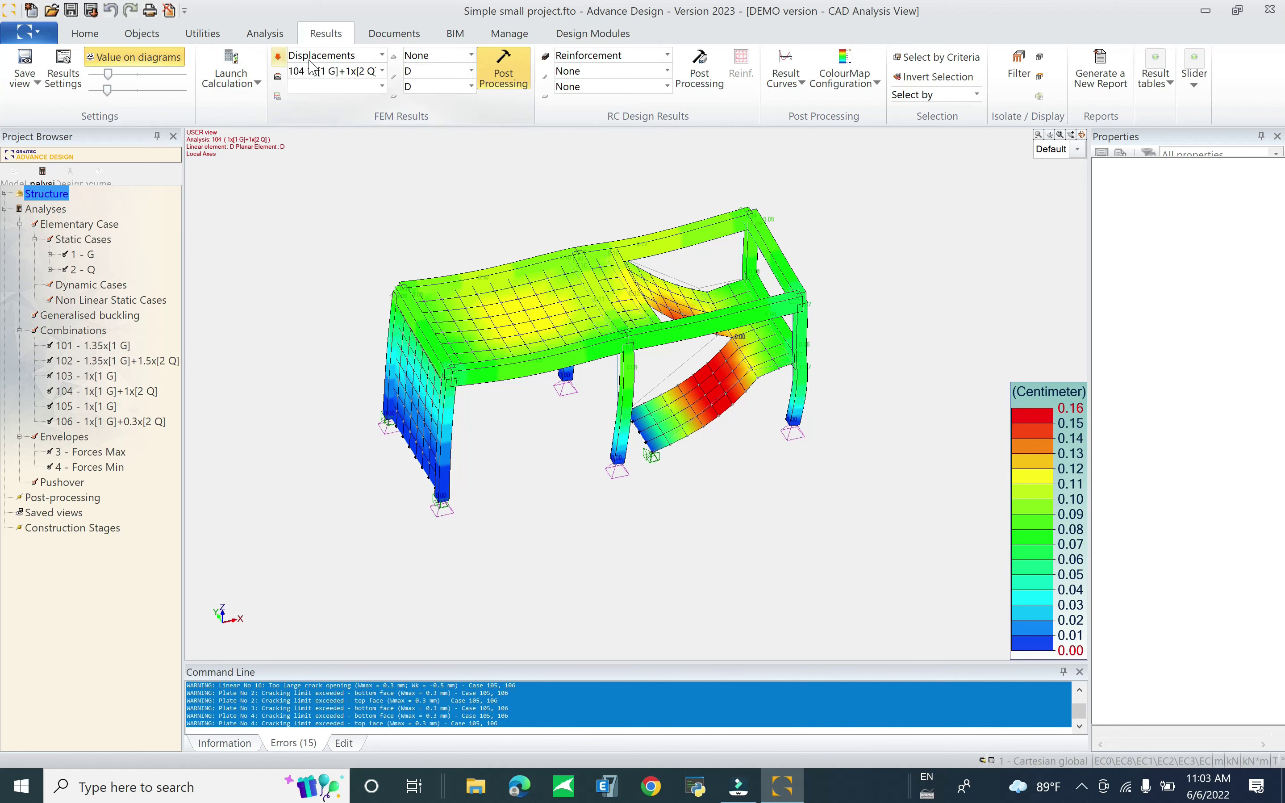
Step: Switch the FEM results to Forces and open the choice of load cases, combinations and envelopes
{"action": "left_click", "coordinate": [321, 55]}
{"action": "left_click", "coordinate": [348, 90]}
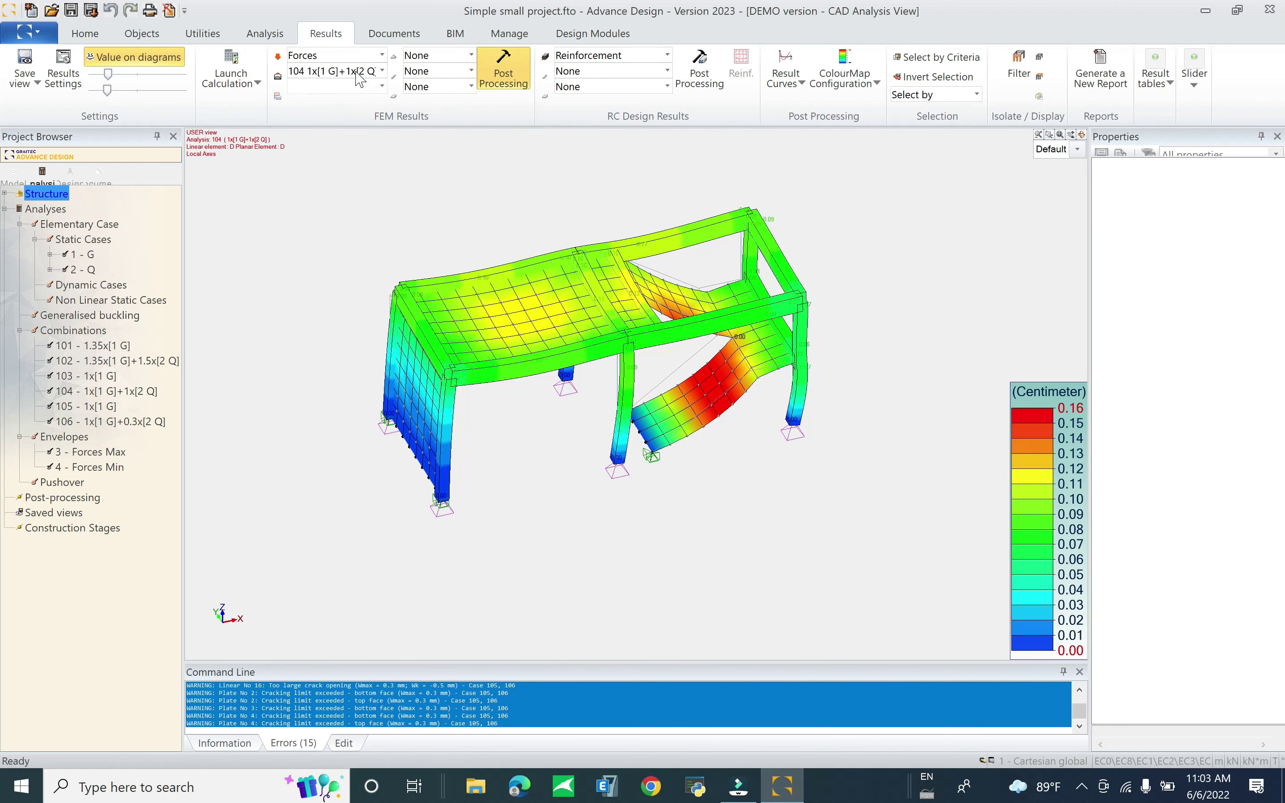
{"action": "left_click", "coordinate": [382, 70]}
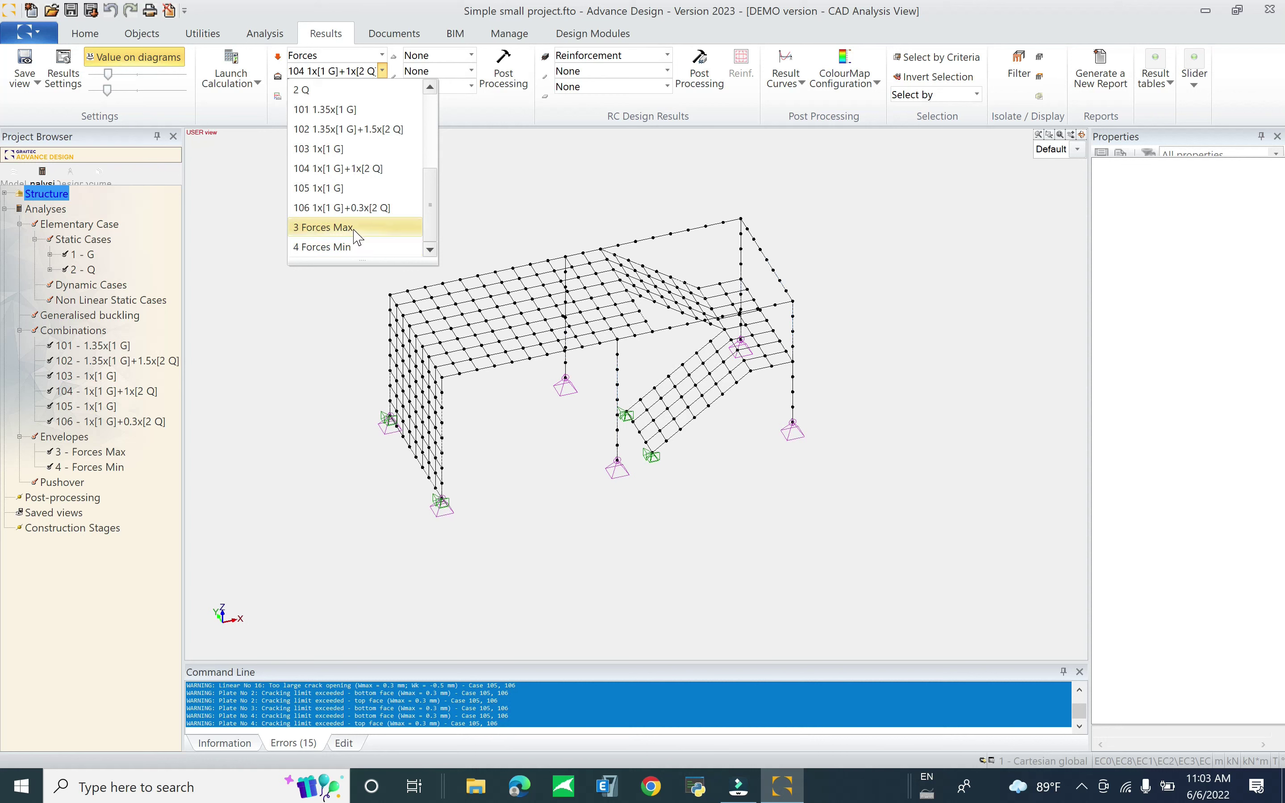